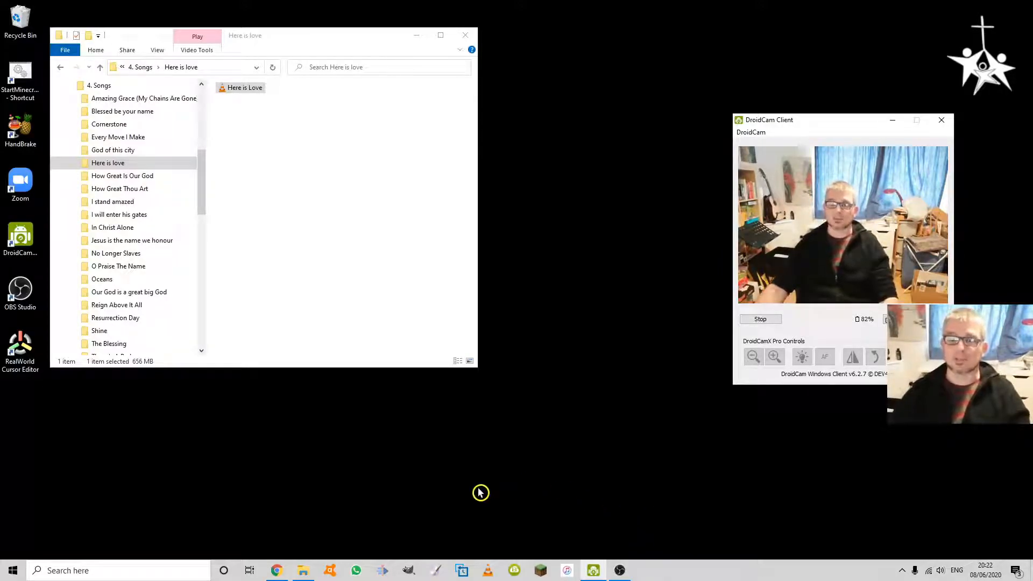
Open Kdenlive, view its download page in Chrome, and return to the editor after closing that page
left_click(386, 570)
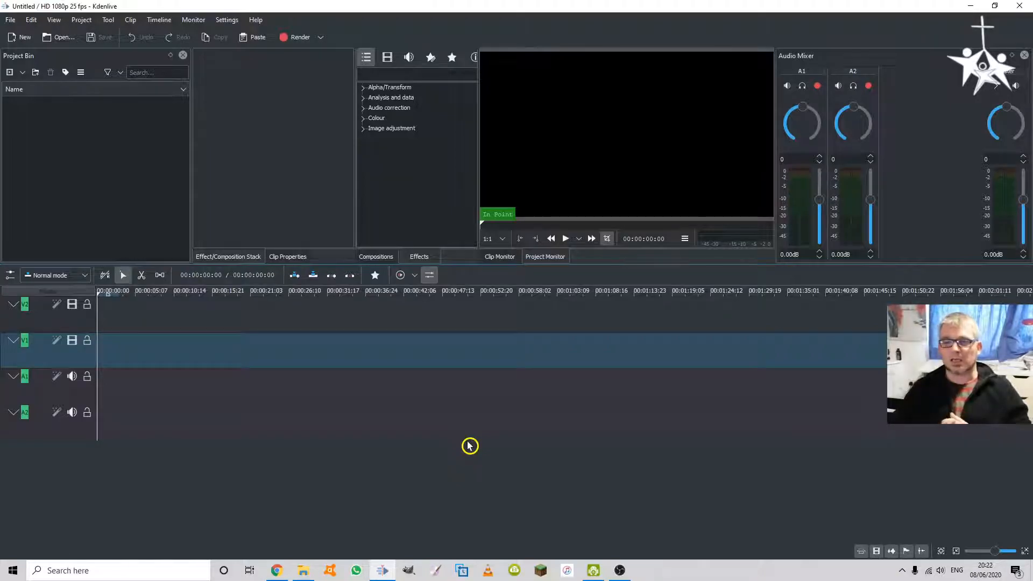
left_click(277, 570)
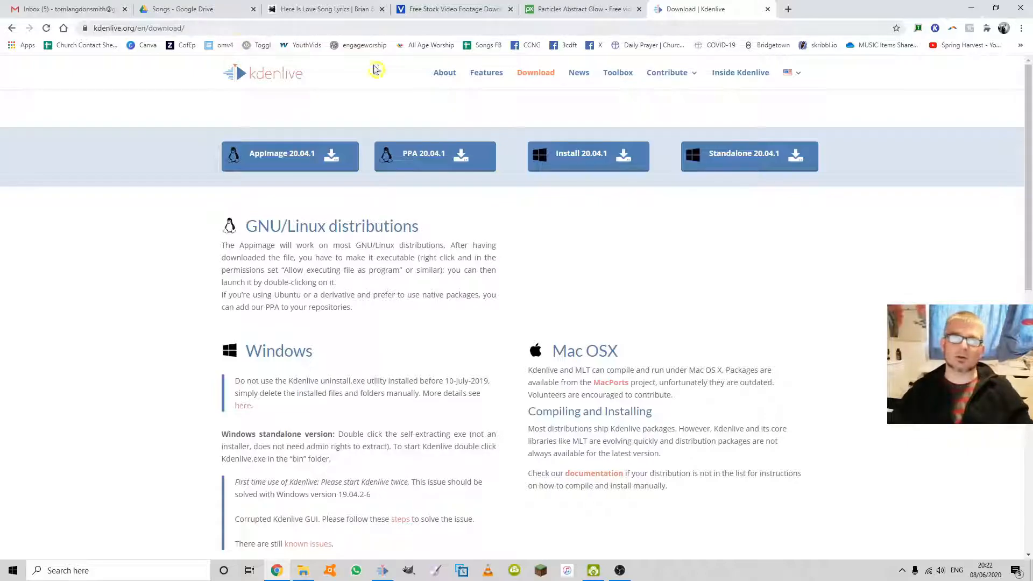
left_click(768, 11)
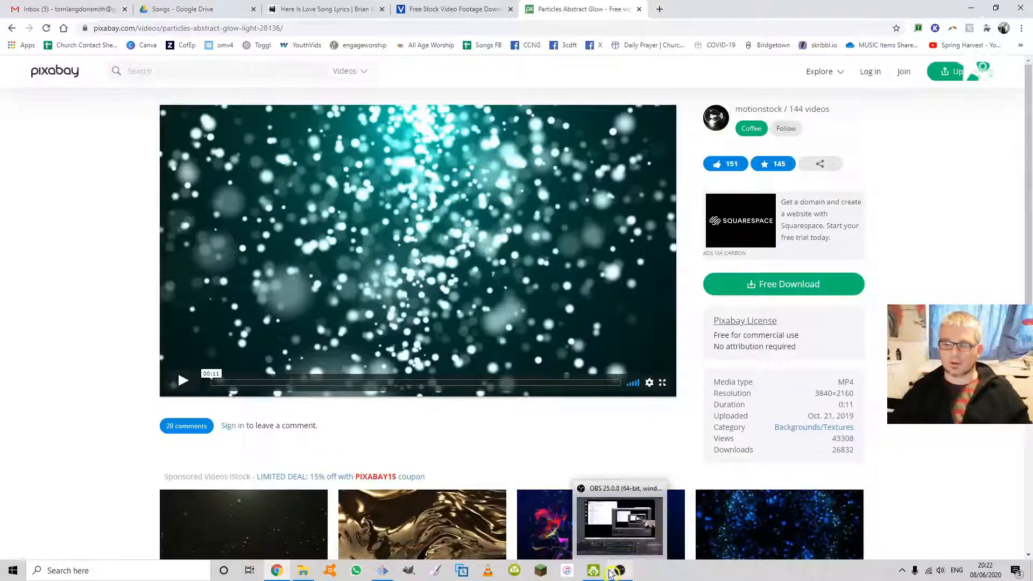
left_click(970, 8)
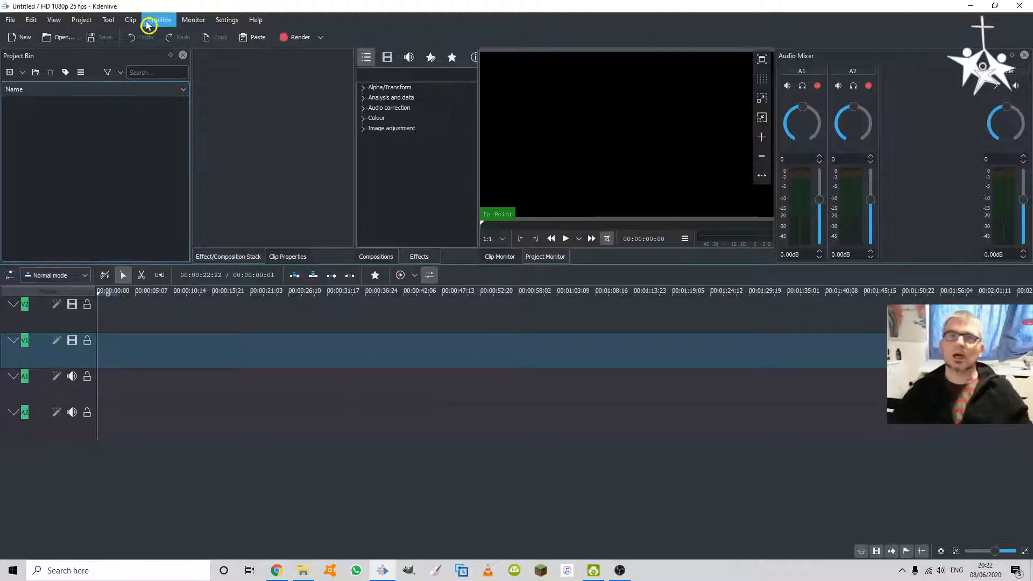
Hide the Audio Mixer, show it again, and narrow it to give the project monitor more width
left_click(60, 21)
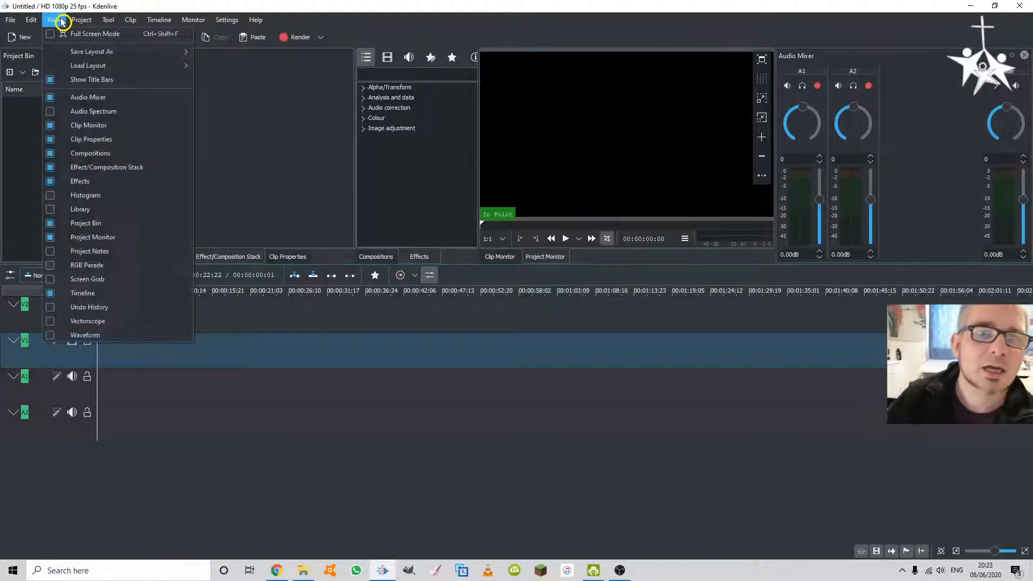
left_click(52, 97)
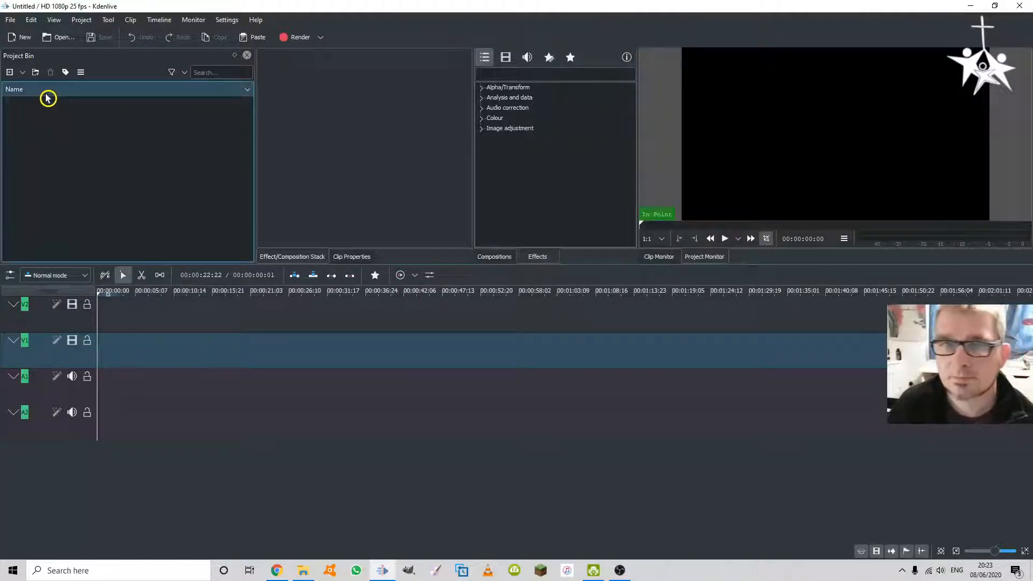
left_click(54, 19)
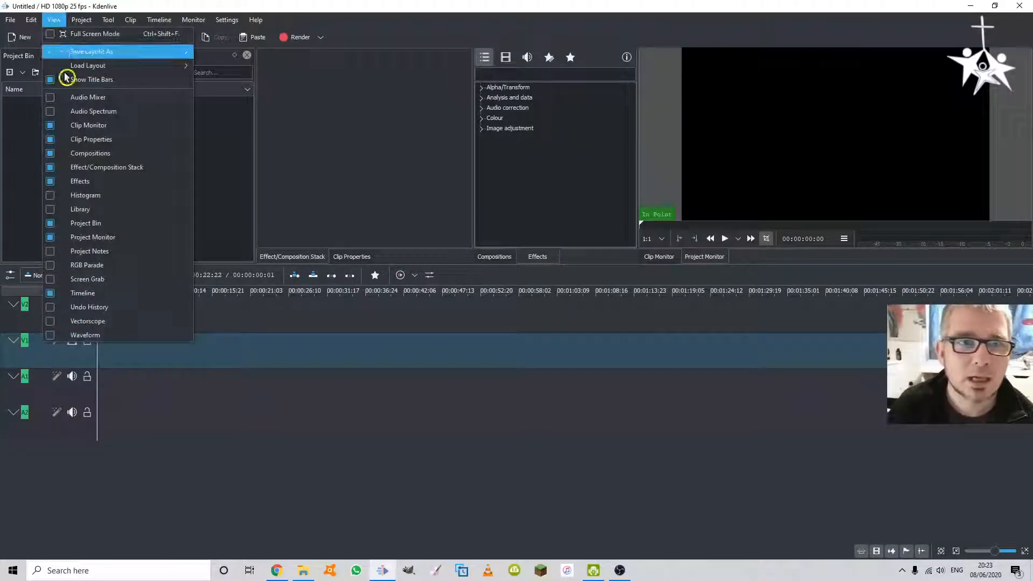
left_click(52, 99)
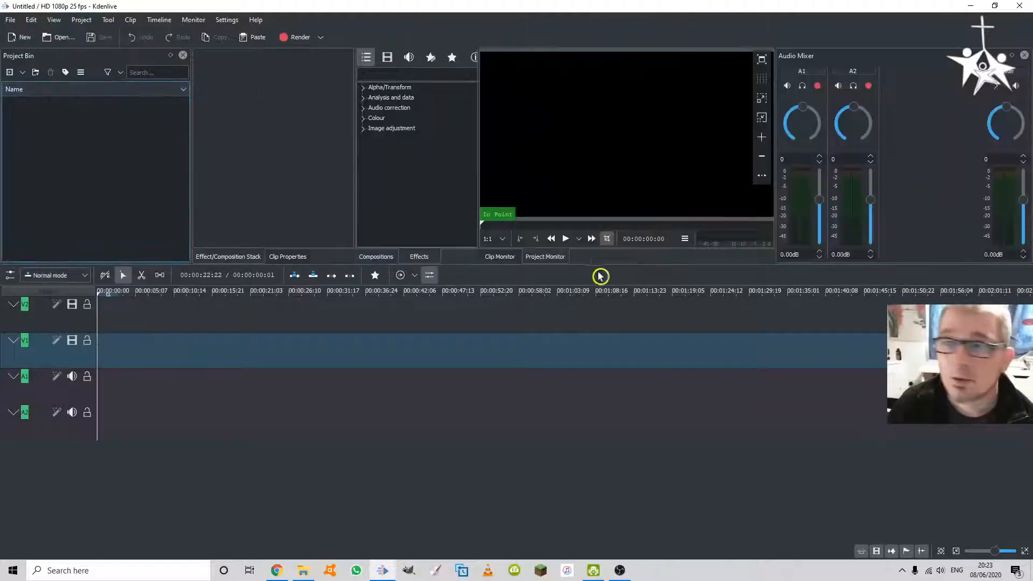
left_click_drag(774, 118, 878, 127)
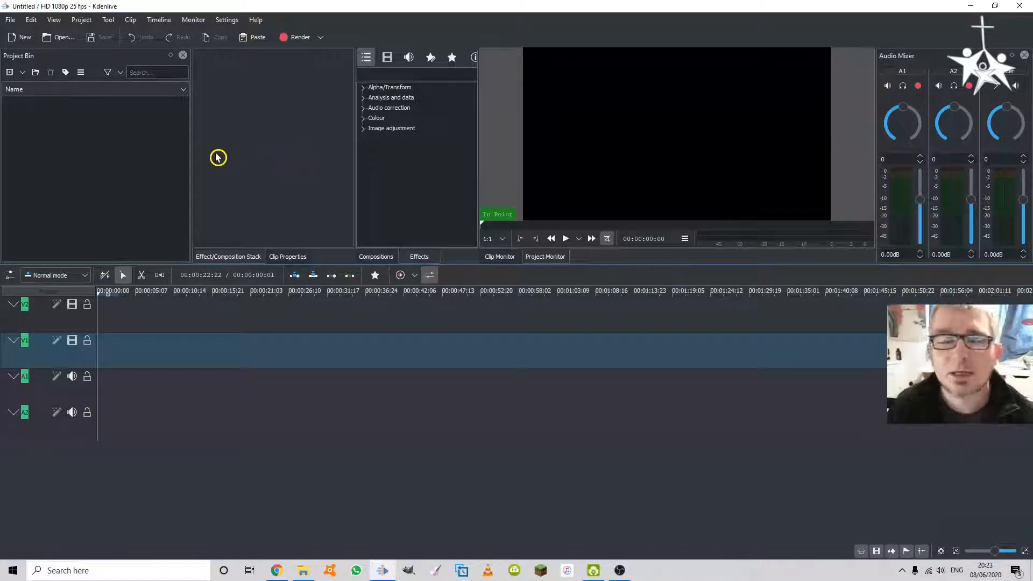
Switch to File Explorer's Here is love folder, move its window clear of the Project Bin, and select the Here is Love video
left_click(23, 150)
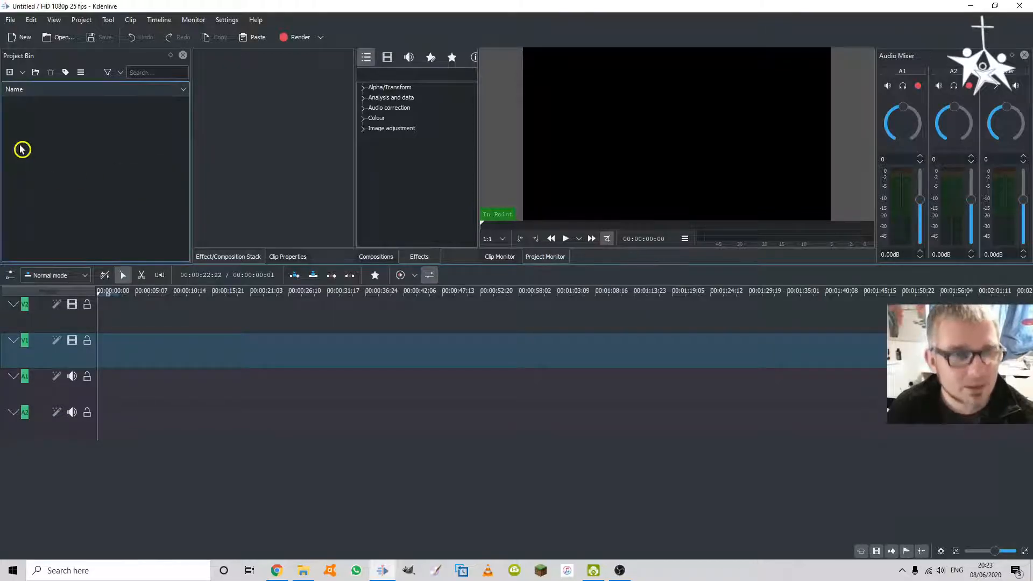
left_click(303, 571)
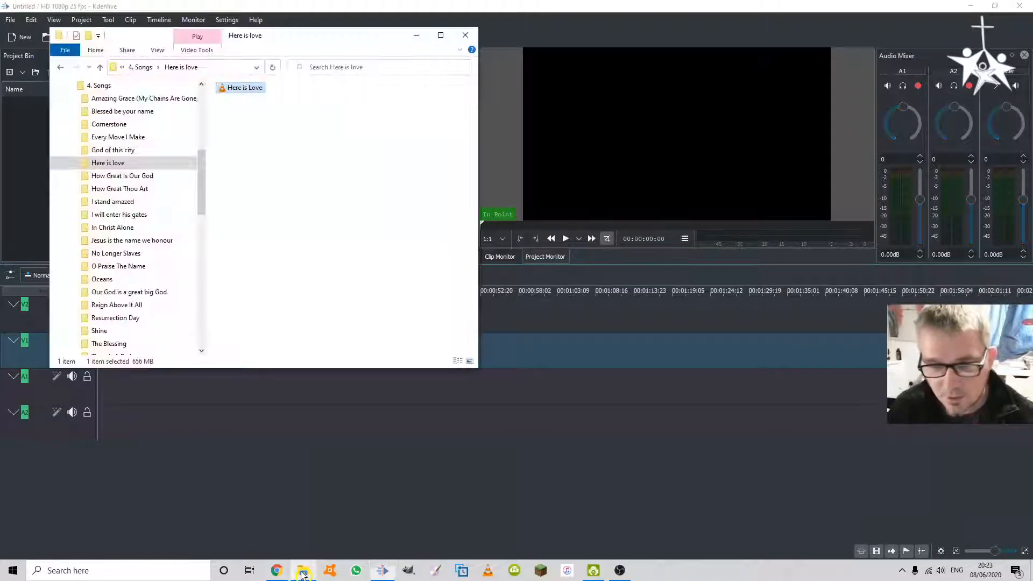
left_click_drag(267, 36, 548, 116)
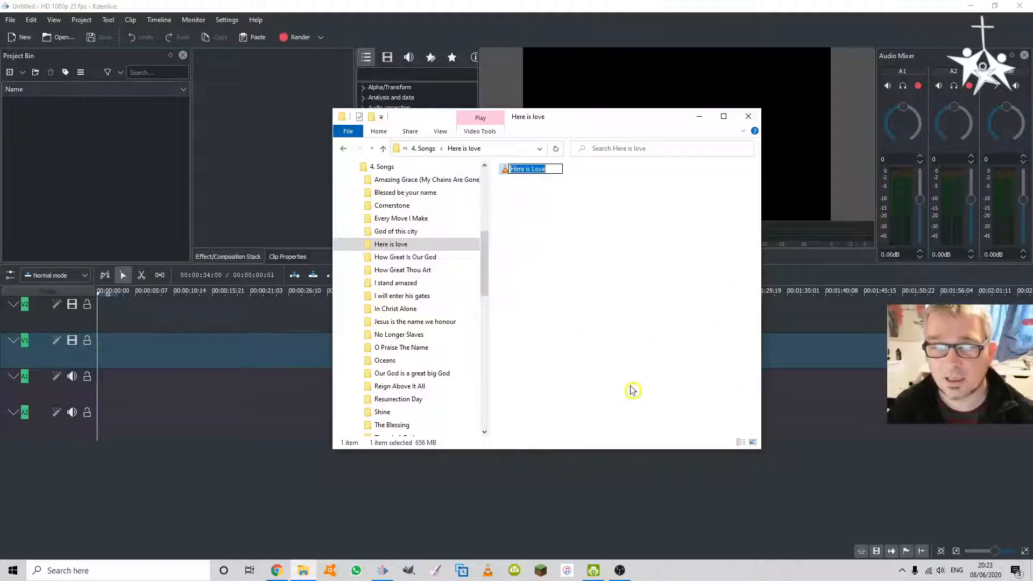
left_click(629, 255)
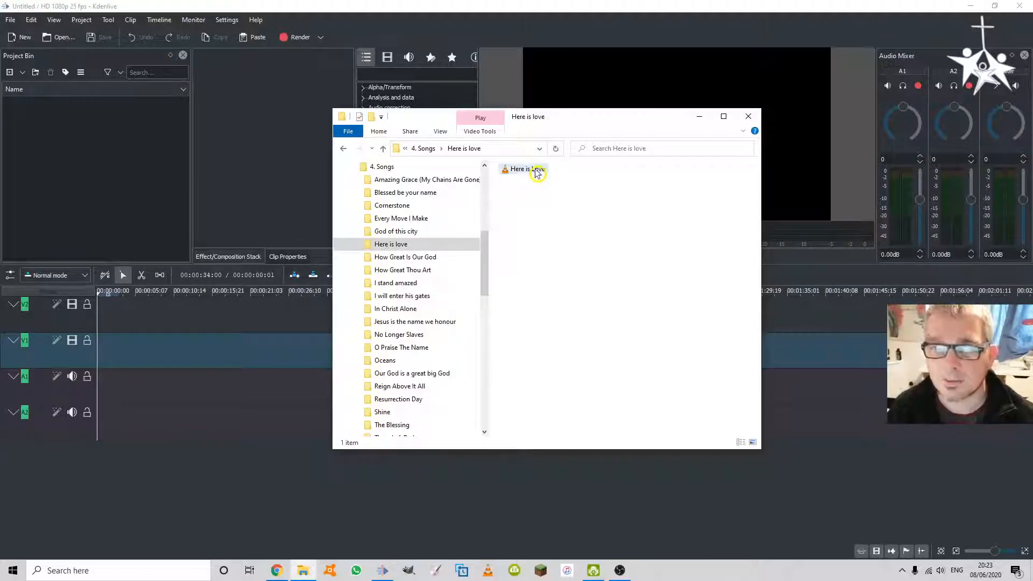
left_click_drag(530, 173, 538, 237)
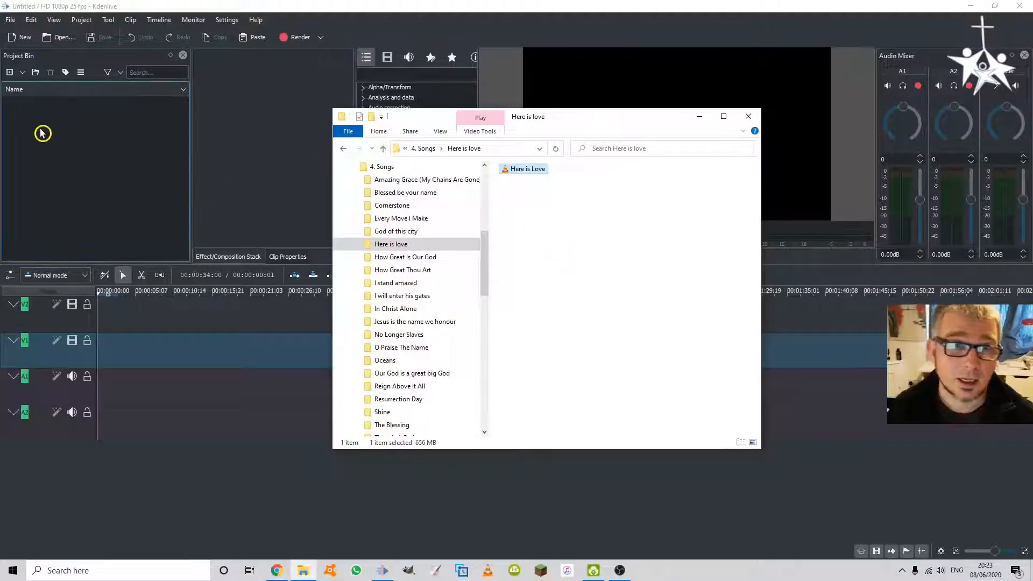
left_click(14, 73)
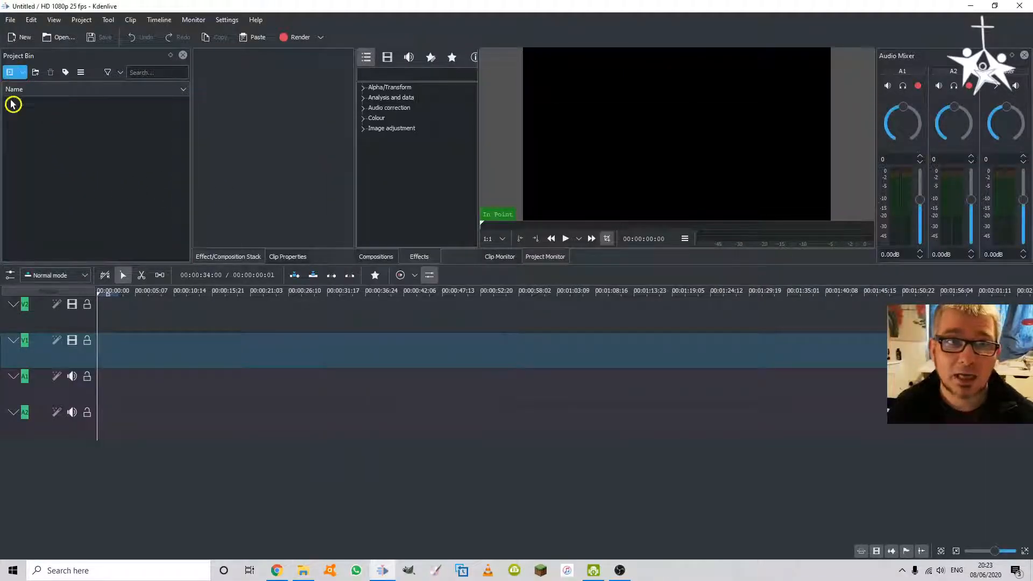
left_click(10, 73)
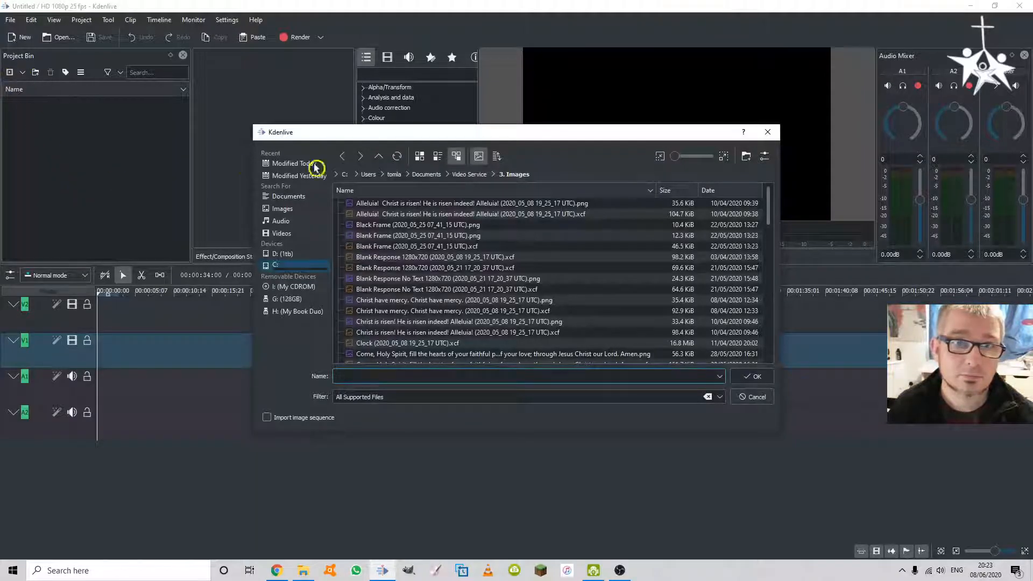
left_click(764, 396)
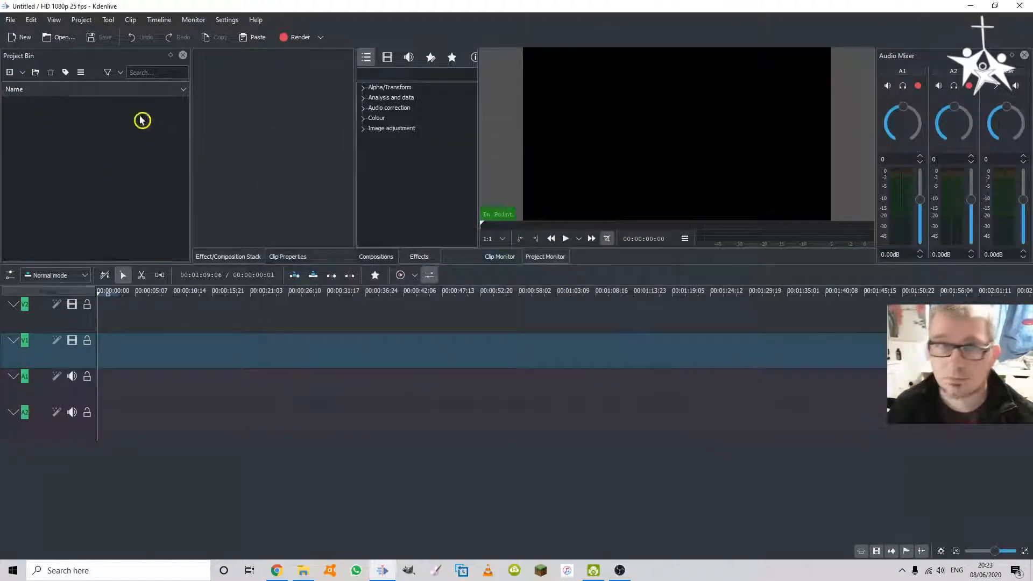
Start adding a clip or folder to the Project Bin in Kdenlive
left_click(23, 75)
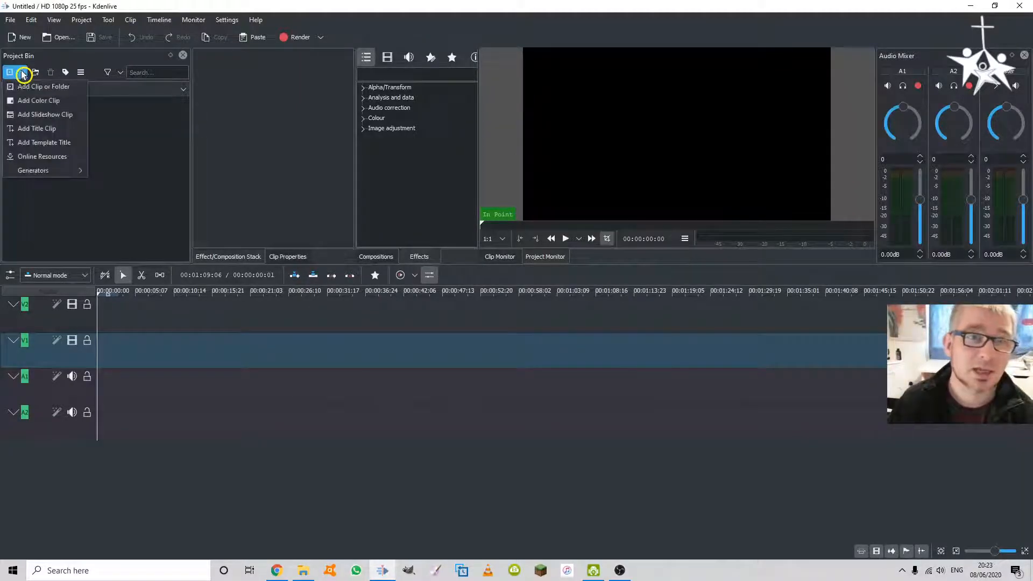
left_click(63, 88)
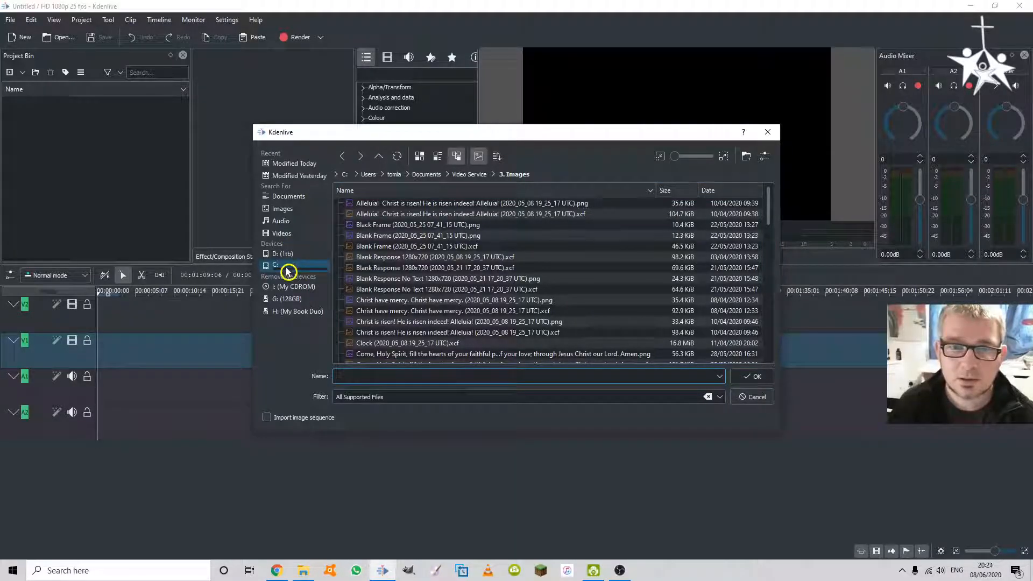
Try to find the song video's folder through the file dialog's Documents and other recent or search locations
left_click(298, 199)
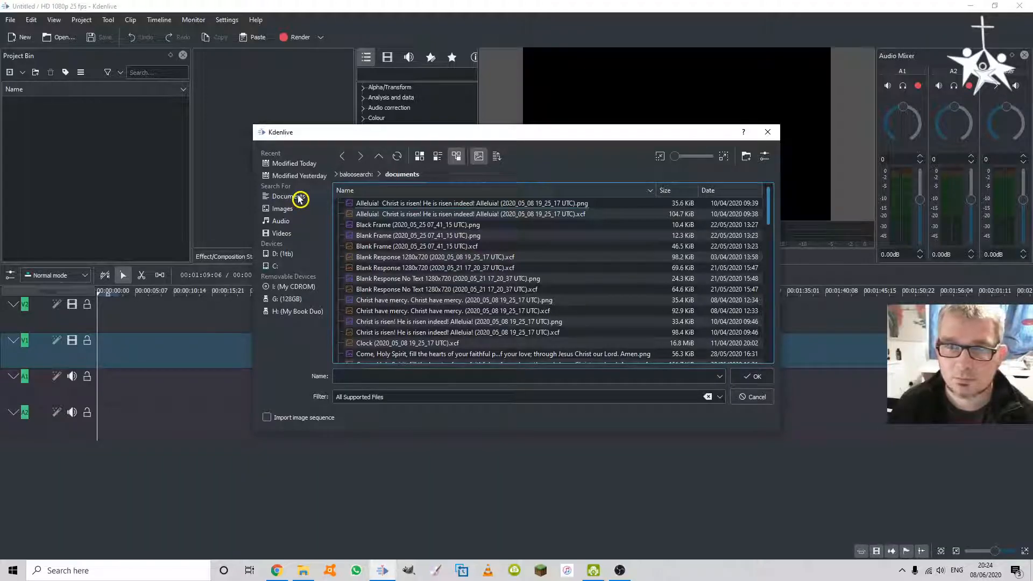
left_click(292, 196)
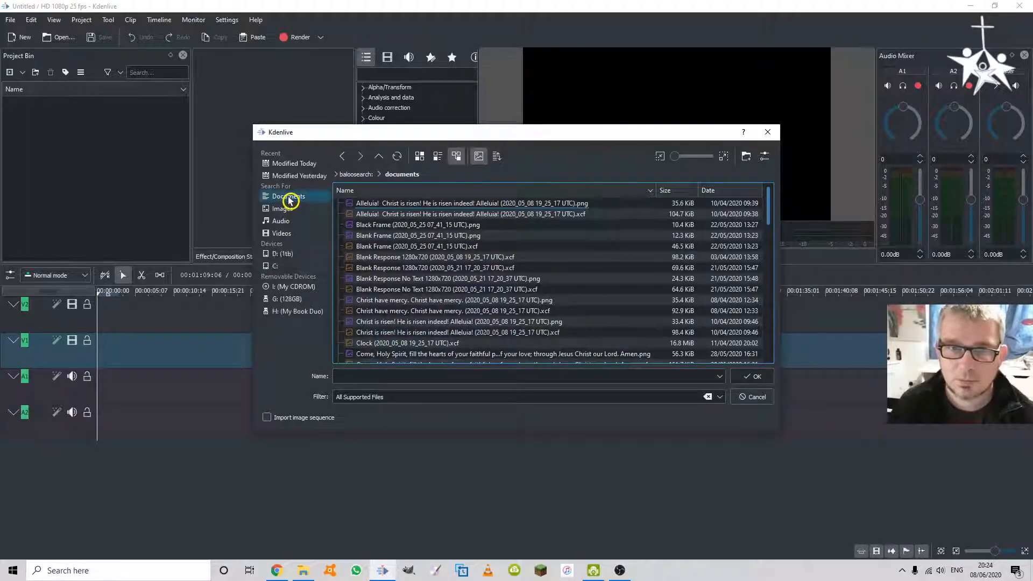
left_click(295, 164)
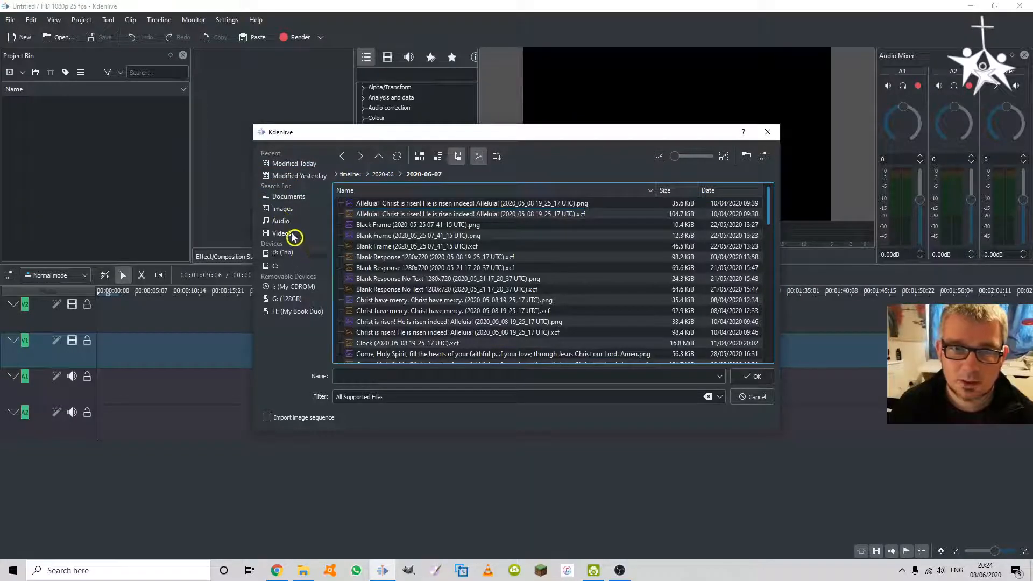
left_click(291, 196)
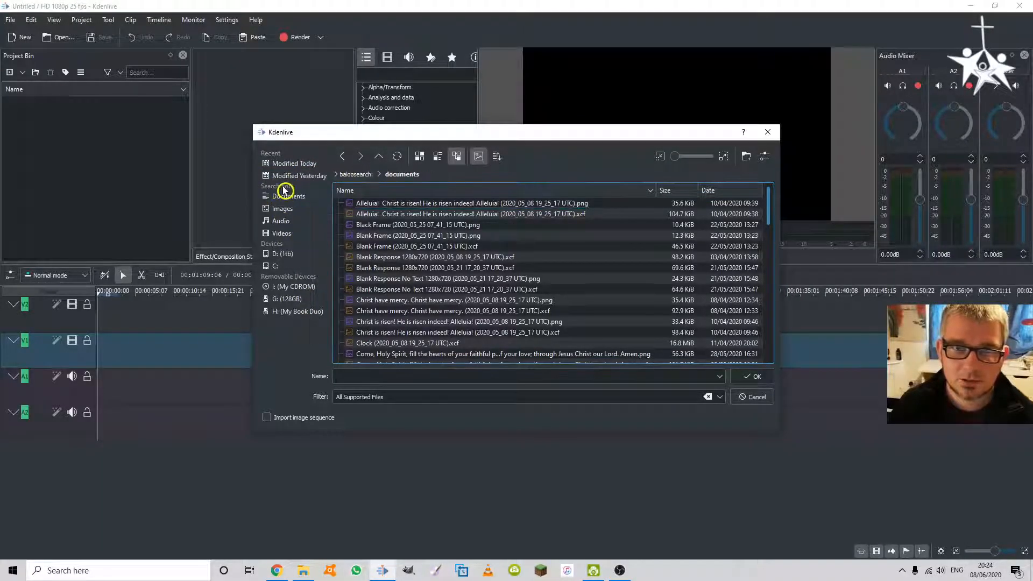
left_click(431, 174)
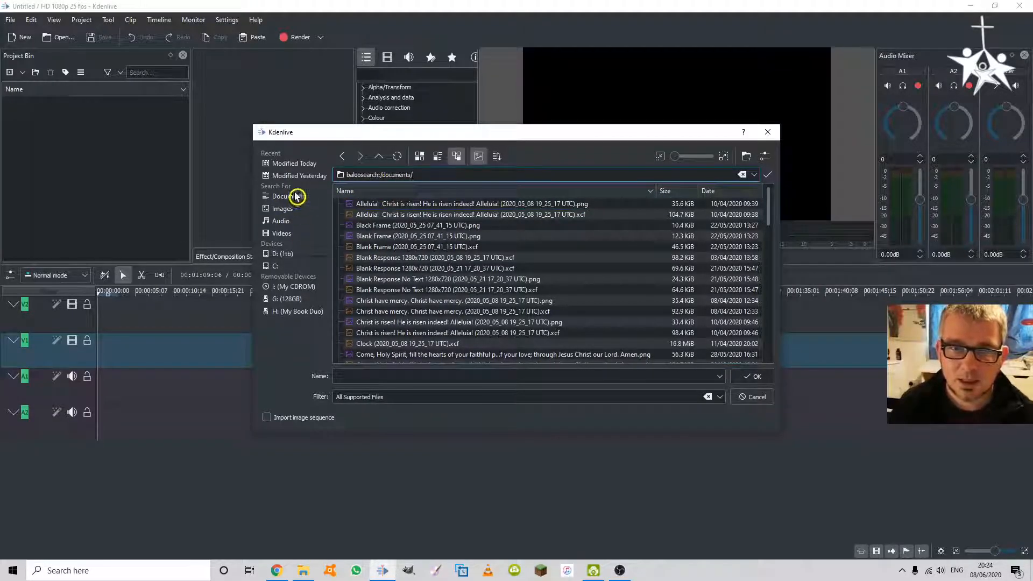
left_click(282, 221)
left_click(286, 197)
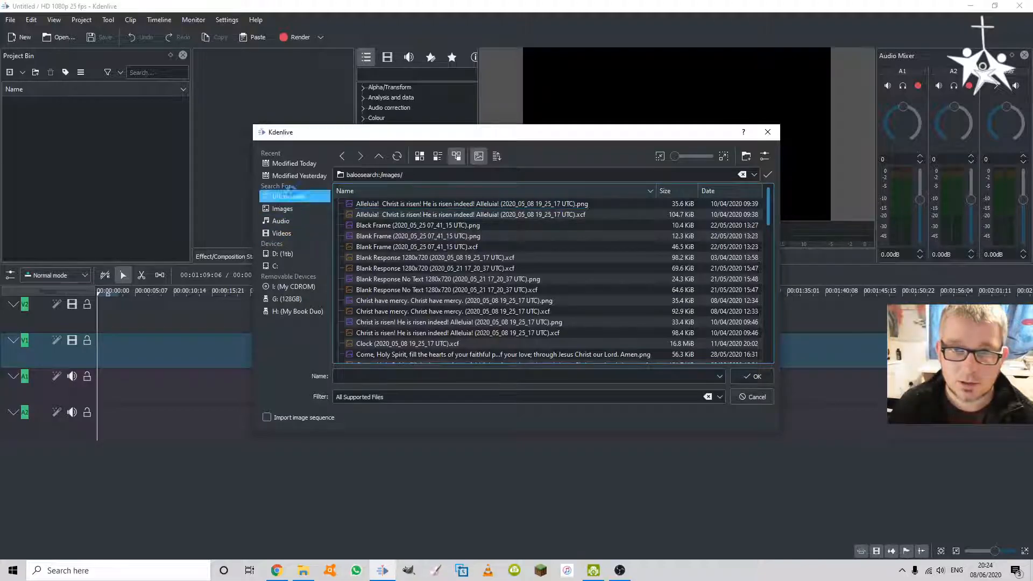
Import the Here is Love video from Video Service/4. Songs/Here is love, inside the C: drive's user Documents folder, into the Project Bin
left_click(275, 267)
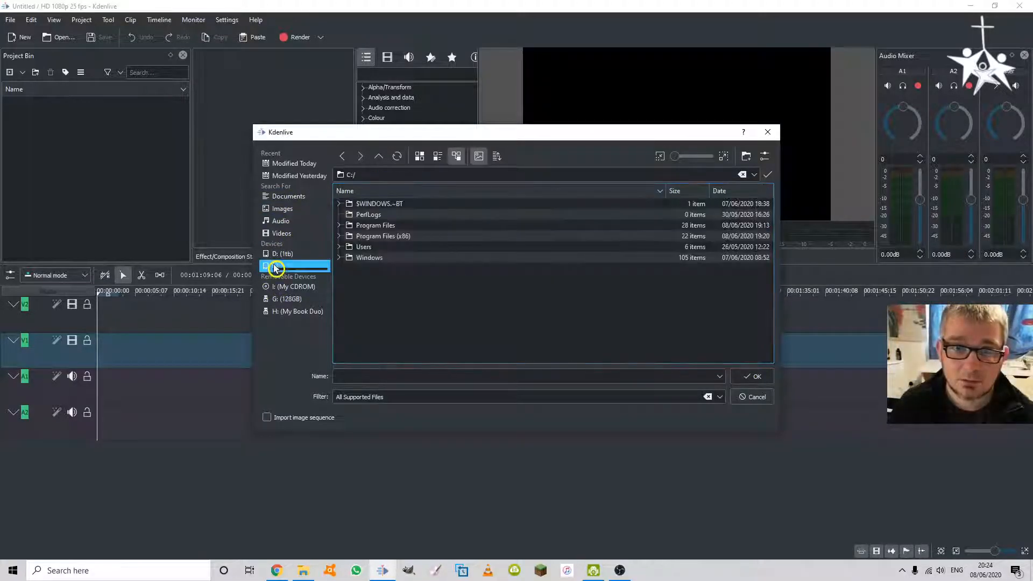
double_click(361, 247)
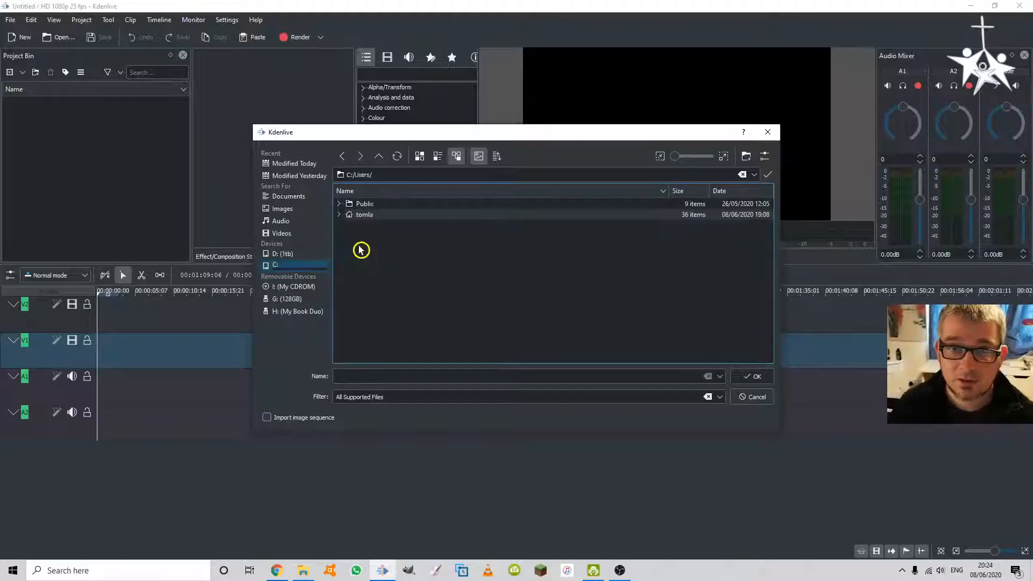
double_click(370, 216)
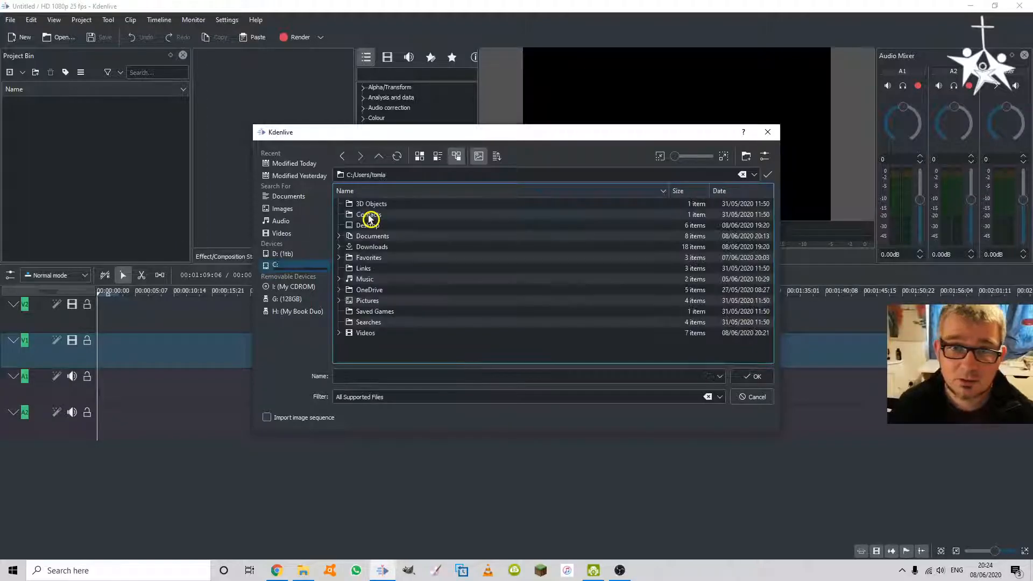
double_click(390, 236)
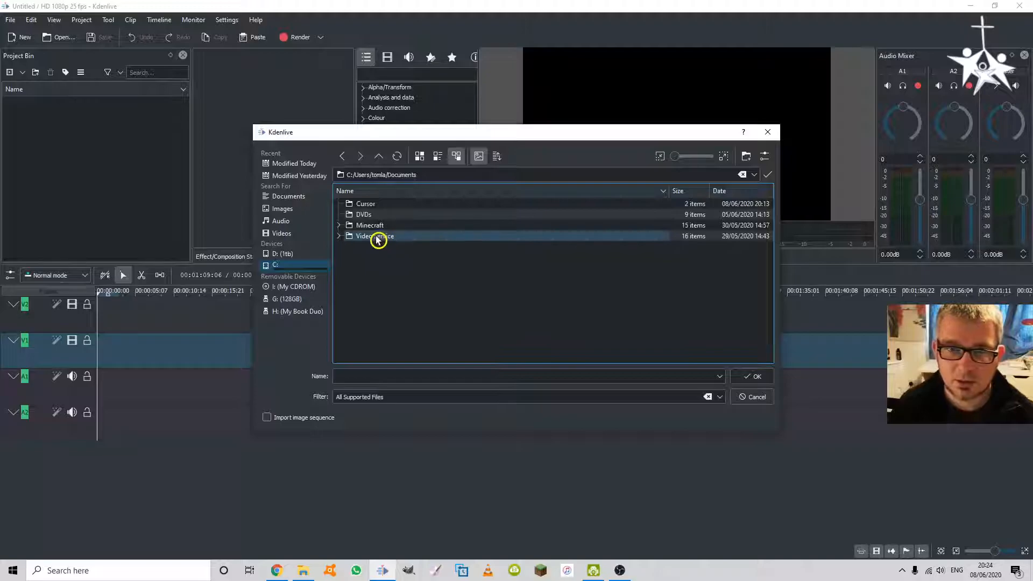
double_click(378, 239)
left_click(388, 175)
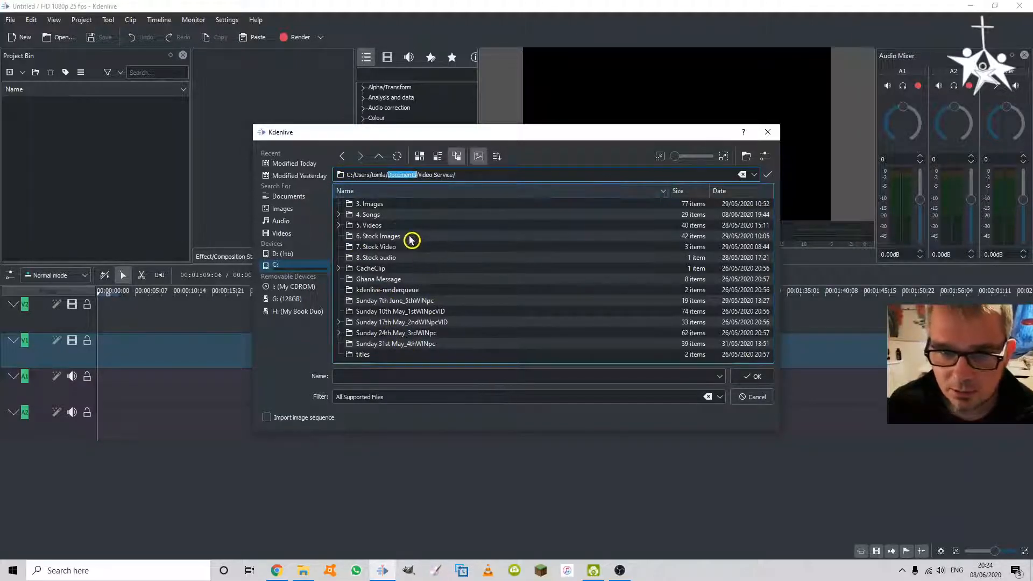
double_click(368, 215)
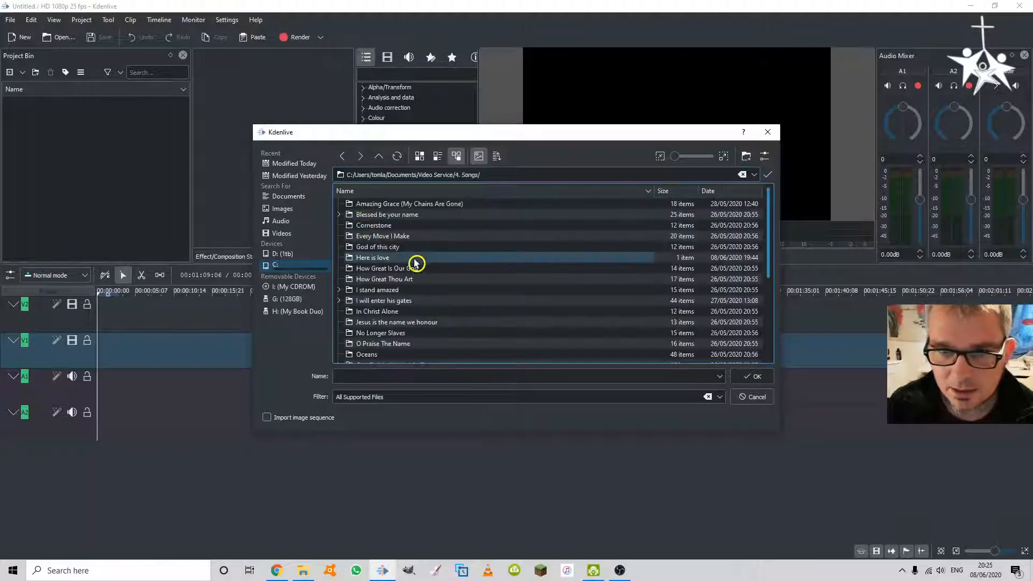
double_click(379, 258)
double_click(390, 204)
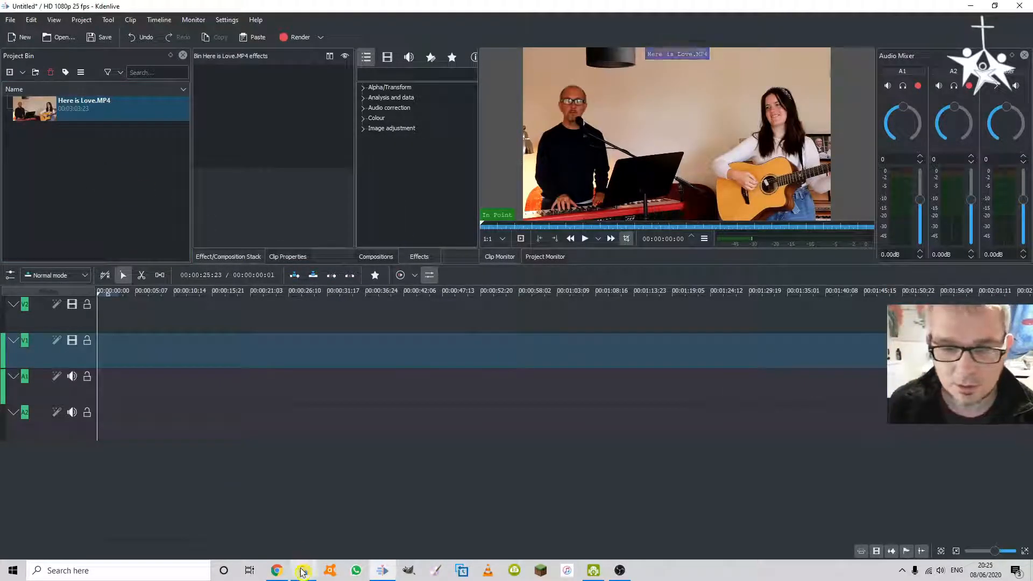
Switch to File Explorer, examine the Blank Frame (2020_05_25 07_41_15 UTC) image from Video Service/3. Images in GIMP, and close it
mouse_move(303, 571)
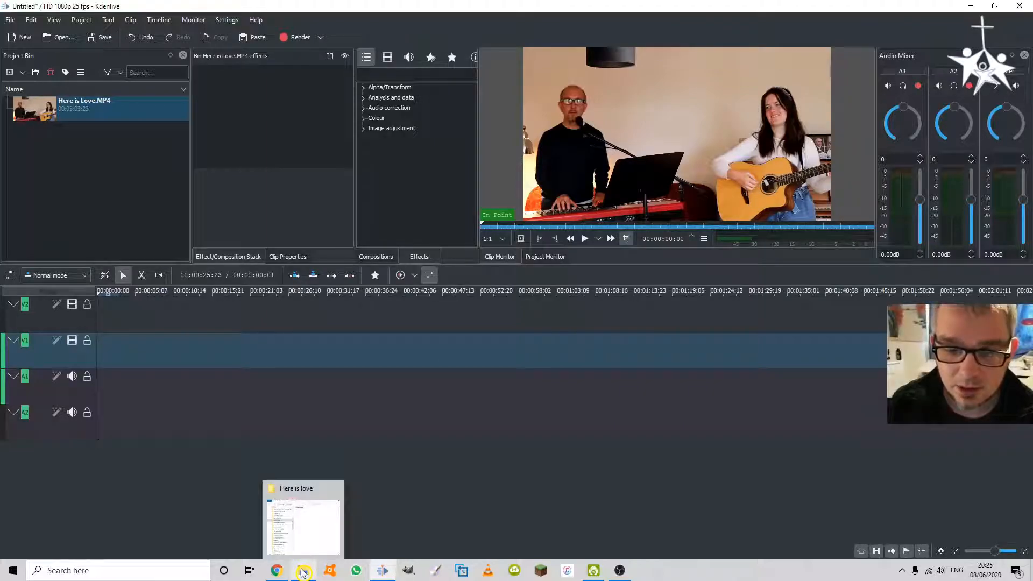
left_click(304, 572)
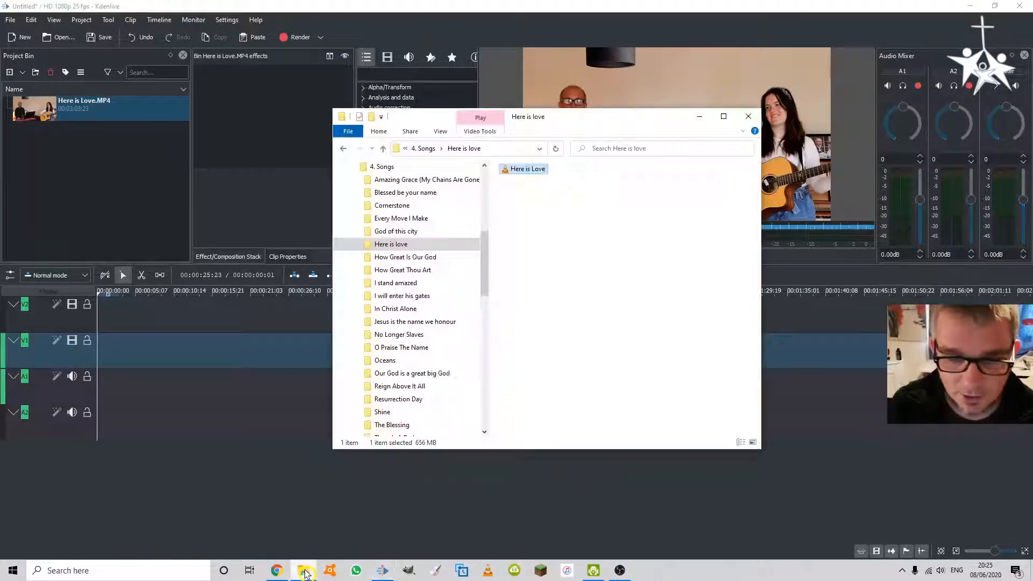
scroll(383, 248, "up", 1)
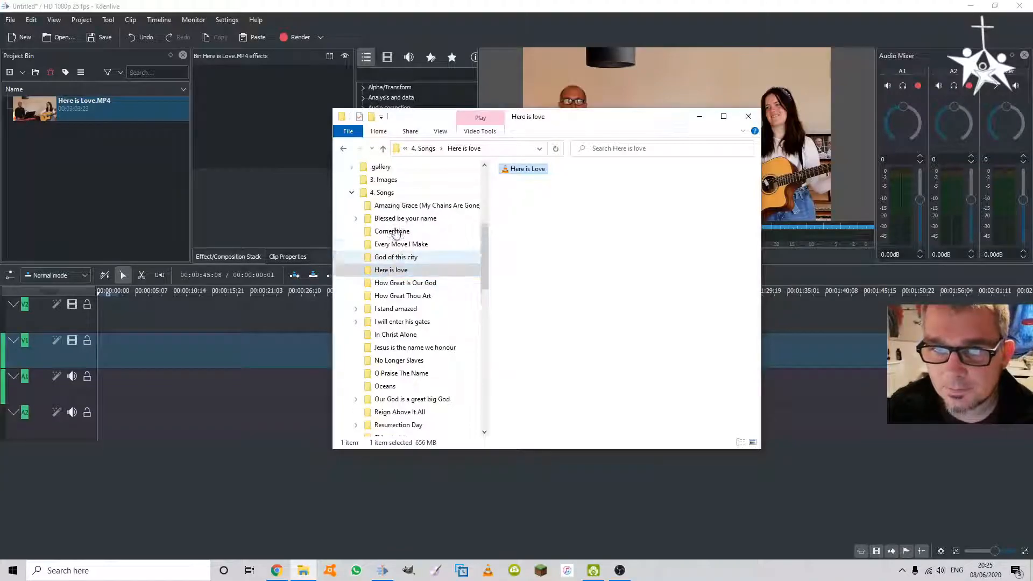
left_click(386, 194)
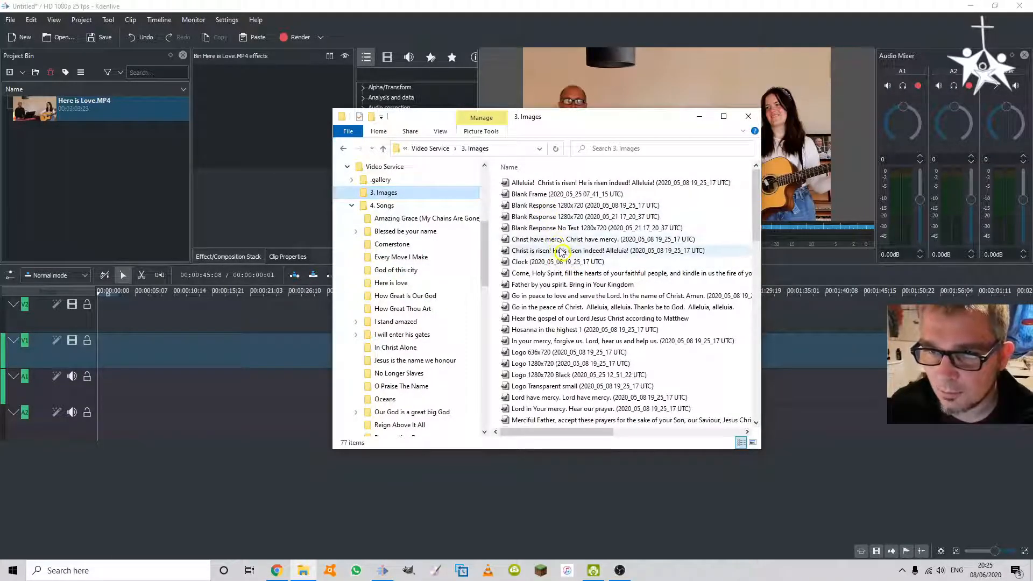
left_click(543, 194)
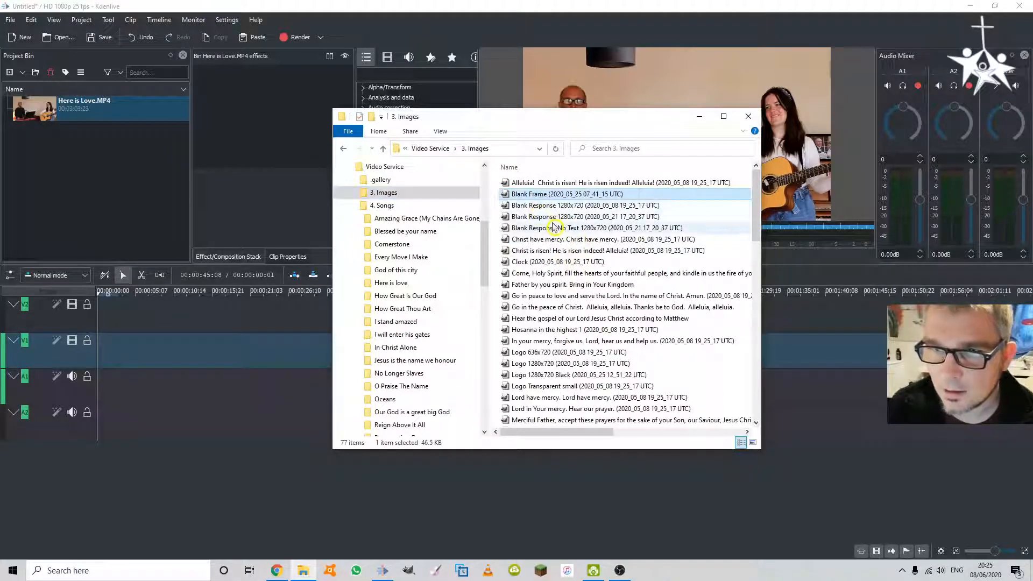
scroll(429, 237, "up", 3)
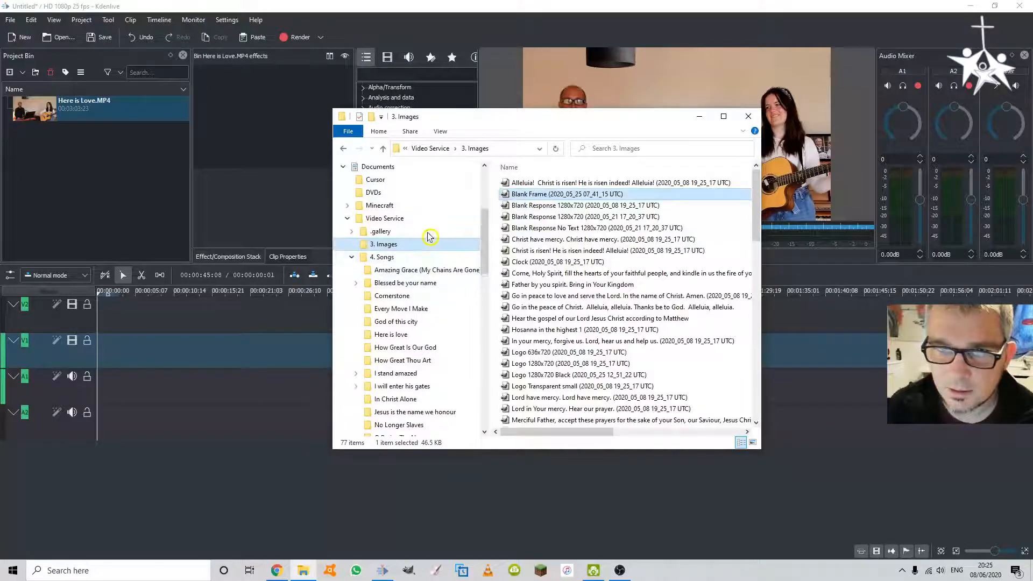
double_click(539, 196)
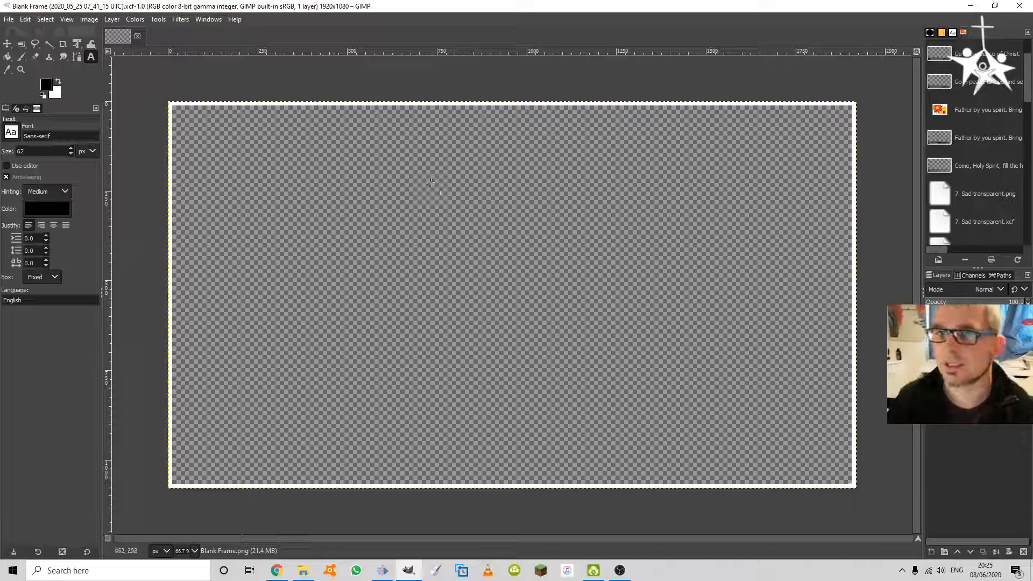
left_click(1021, 7)
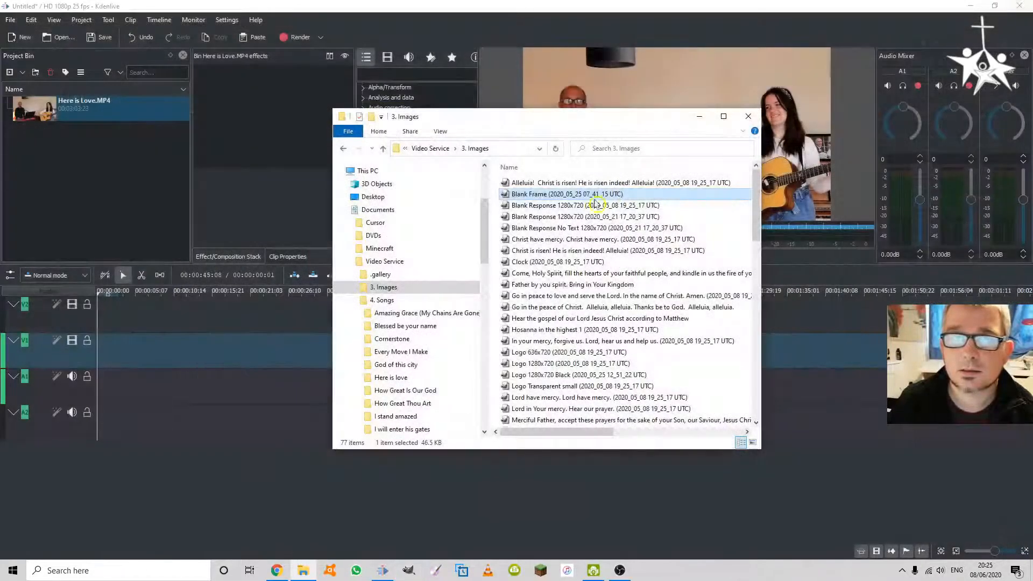
Try to add the Blank Frame (2020_05_25 07_41_15 UTC).xcf file from File Explorer to Kdenlive's Project Bin
left_click_drag(572, 196, 46, 203)
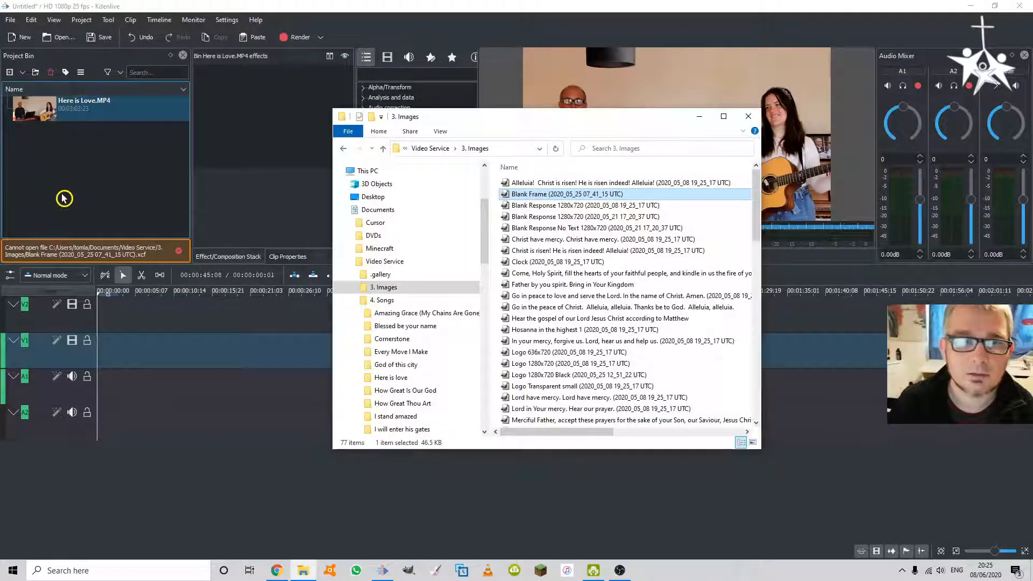
left_click(179, 251)
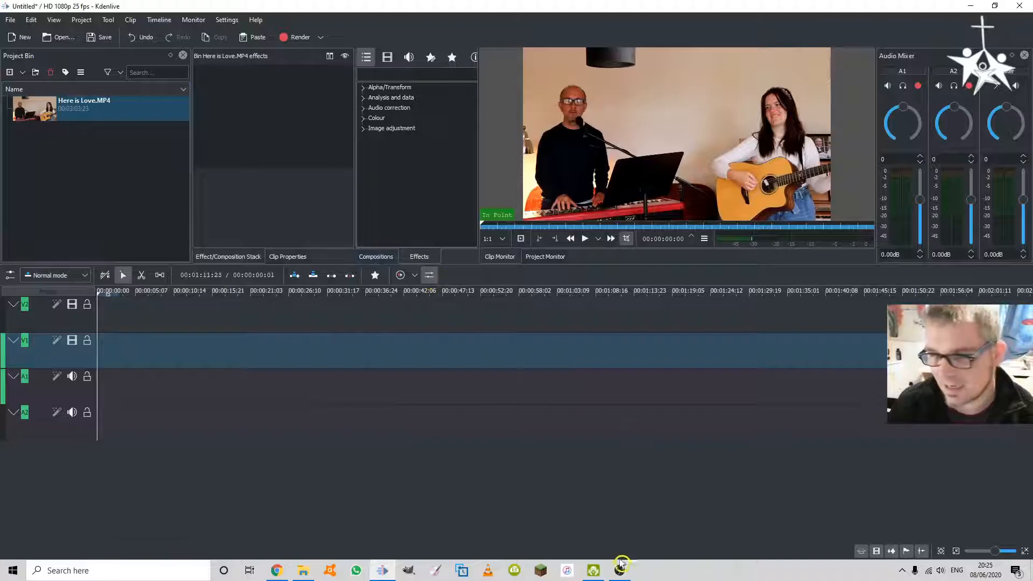
Reopen the recent Blank Frame XCF file in GIMP and check its export folder for PNG versions, without exporting
left_click(407, 571)
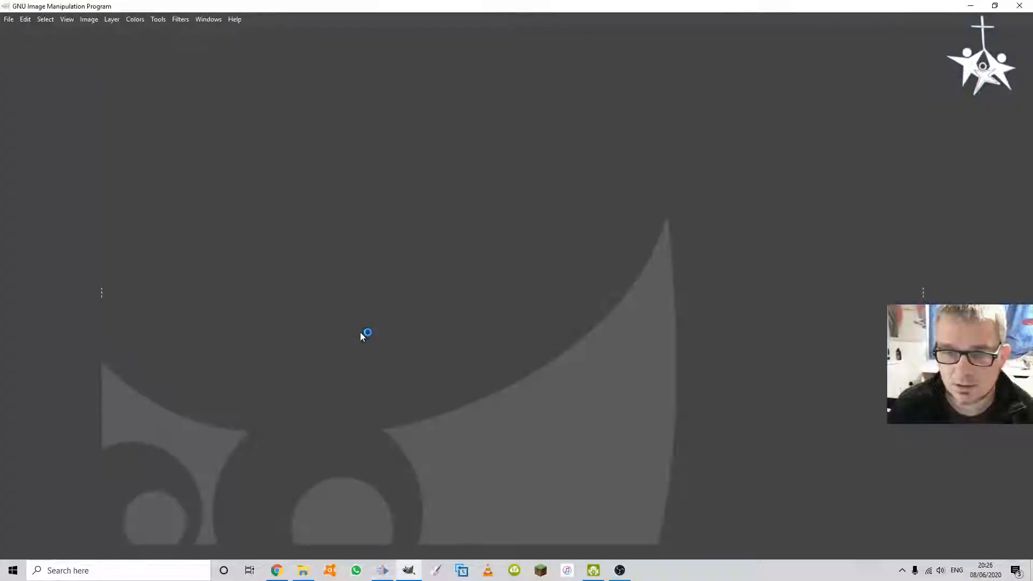
left_click(8, 20)
mouse_move(25, 47)
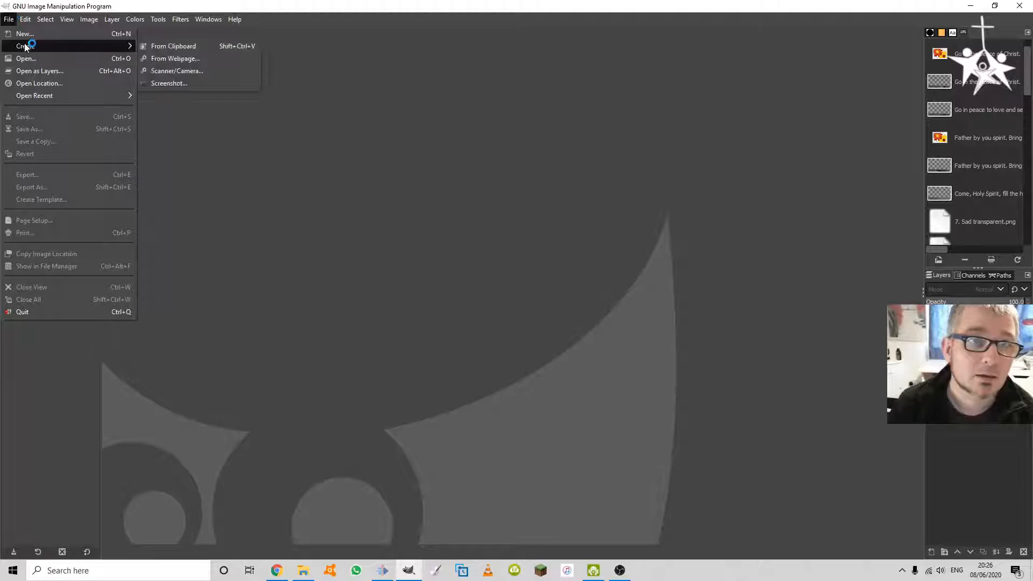
mouse_move(42, 97)
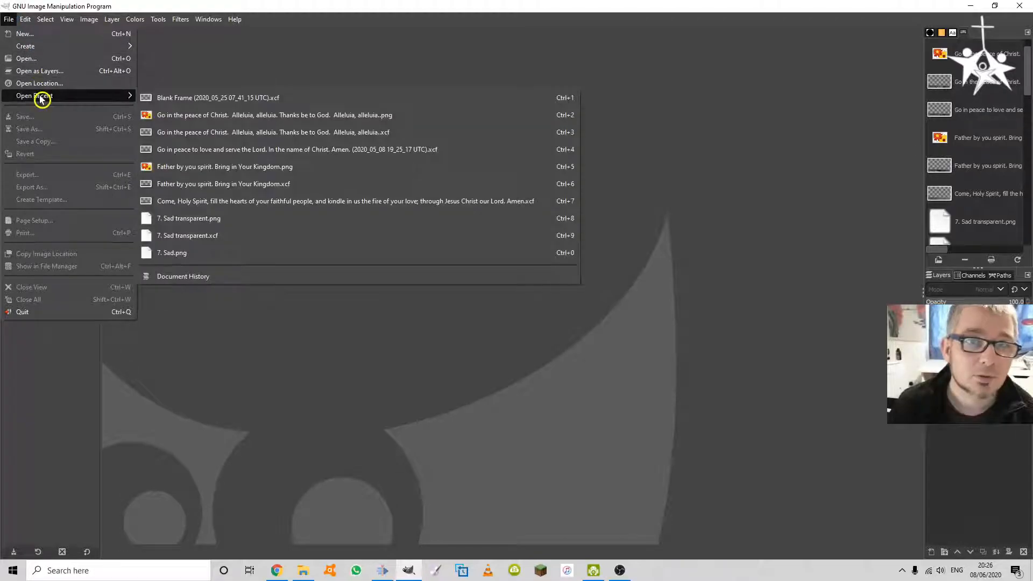
left_click(184, 96)
left_click(9, 20)
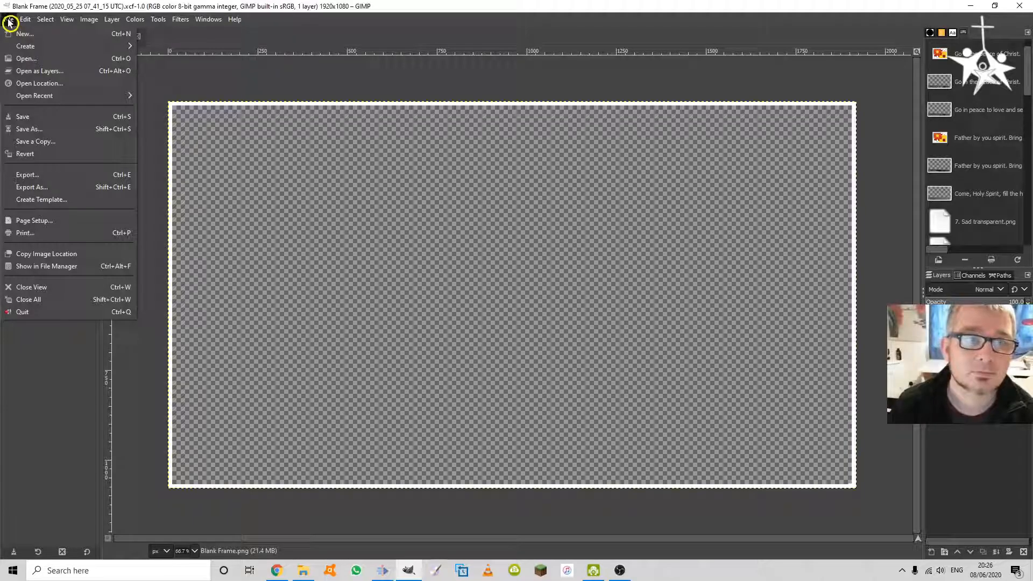
left_click(32, 175)
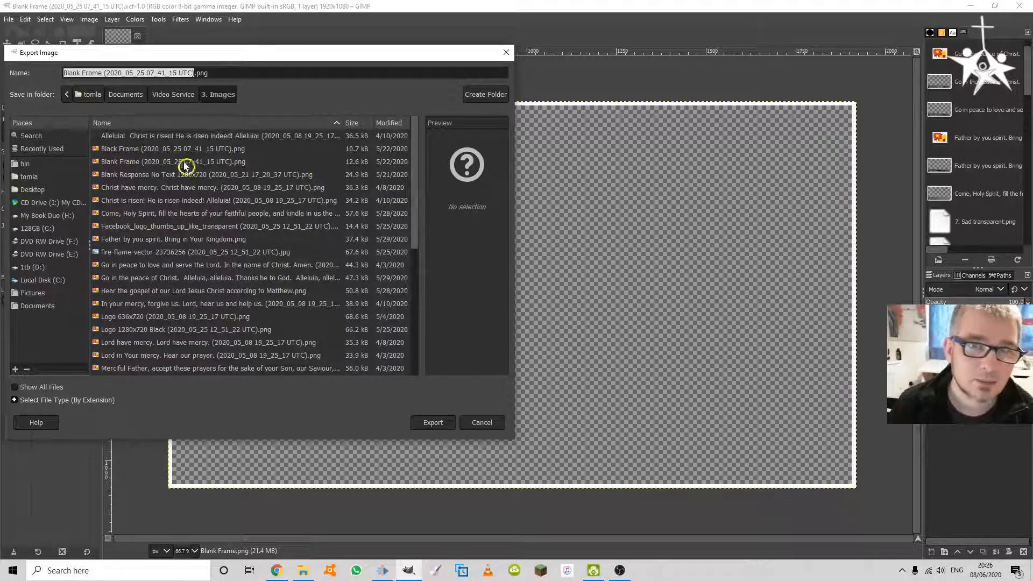
left_click(479, 421)
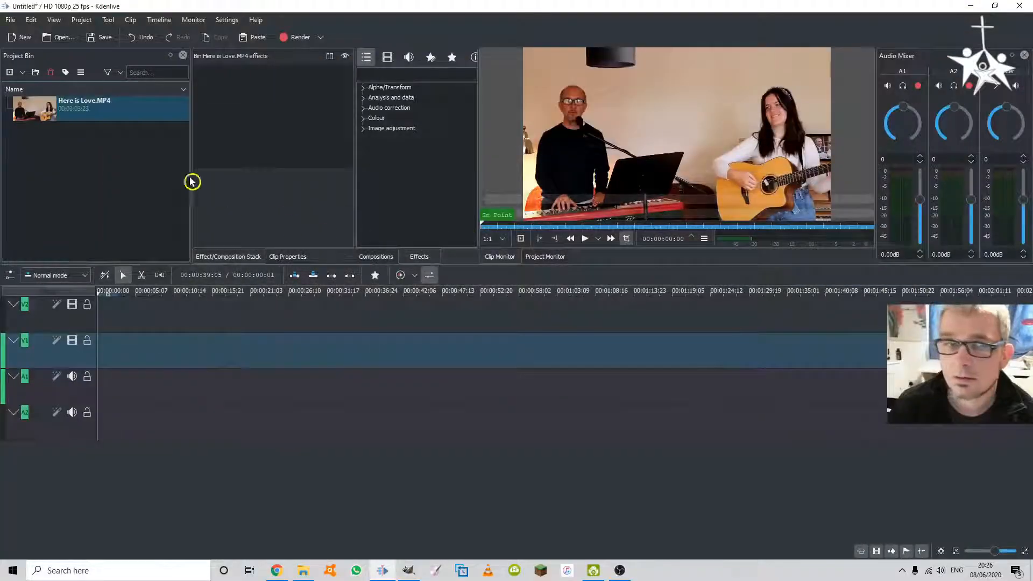
Import the Black Frame and Blank Frame (2020_05_25 07_41_15 UTC) PNG files from Video Service/3. Images into Kdenlive's Project Bin, and close GIMP
left_click(10, 71)
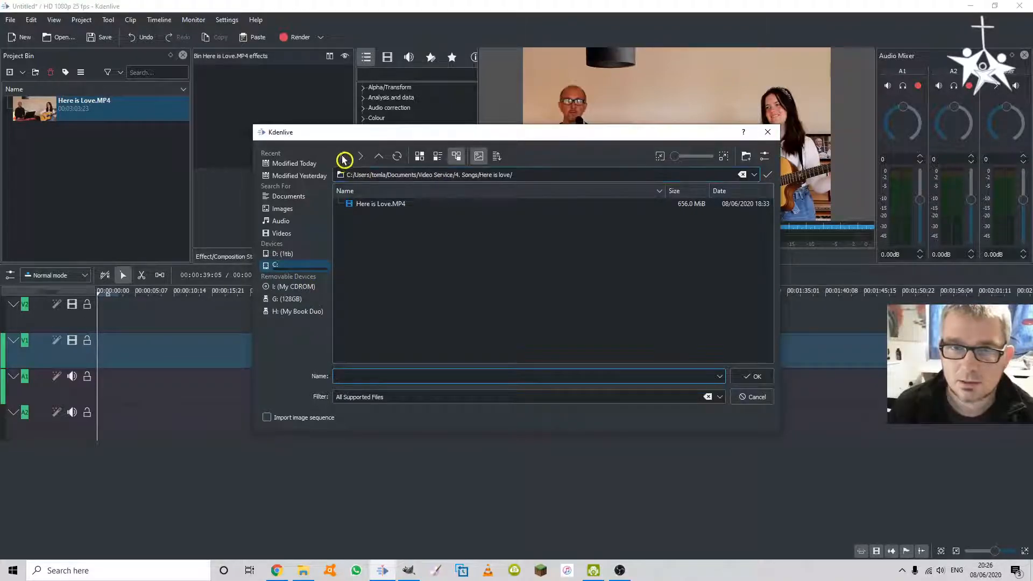
left_click(378, 157)
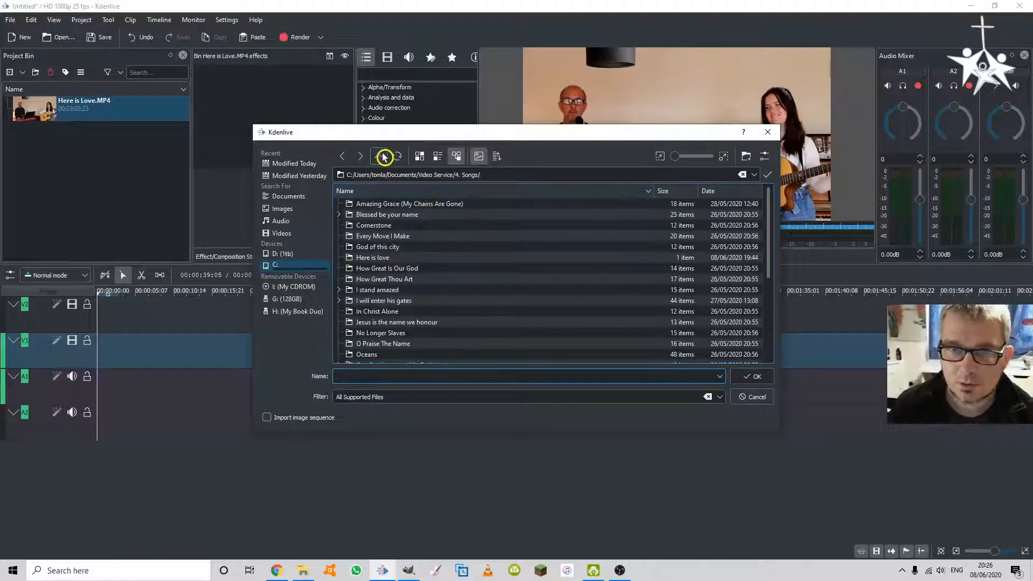
left_click(383, 157)
left_click(379, 204)
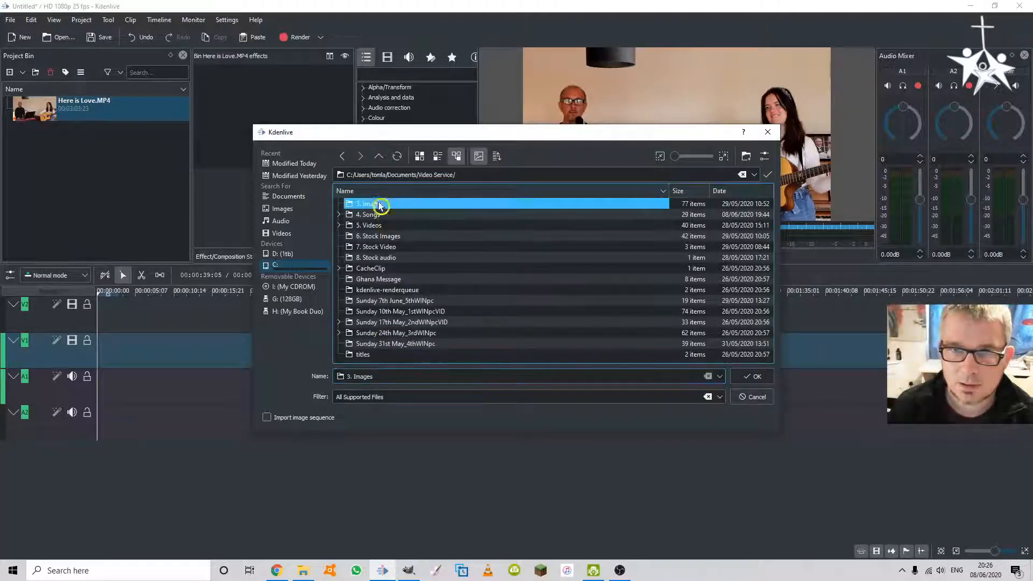
double_click(379, 205)
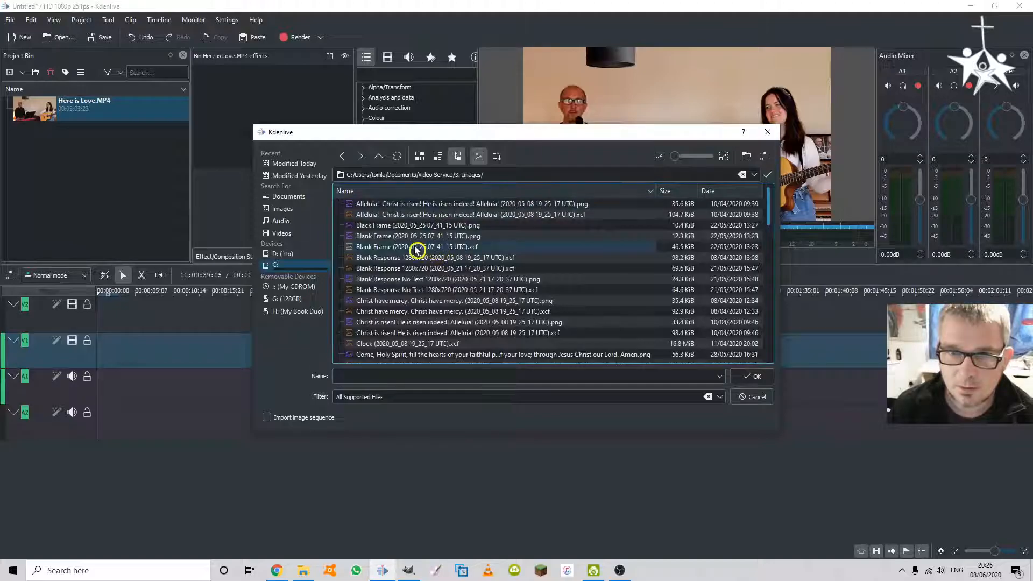
left_click(388, 226)
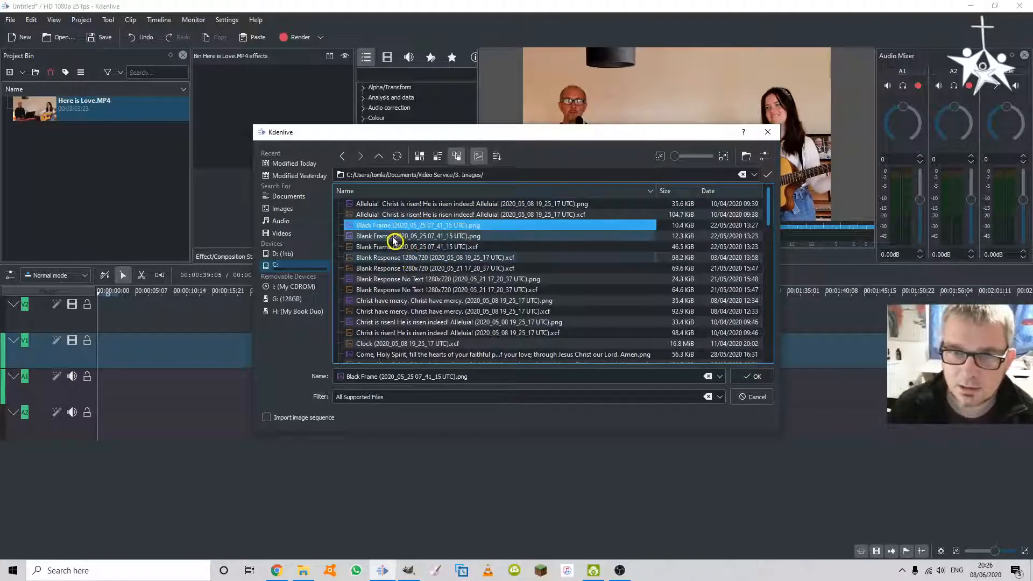
left_click(394, 236, "ctrl")
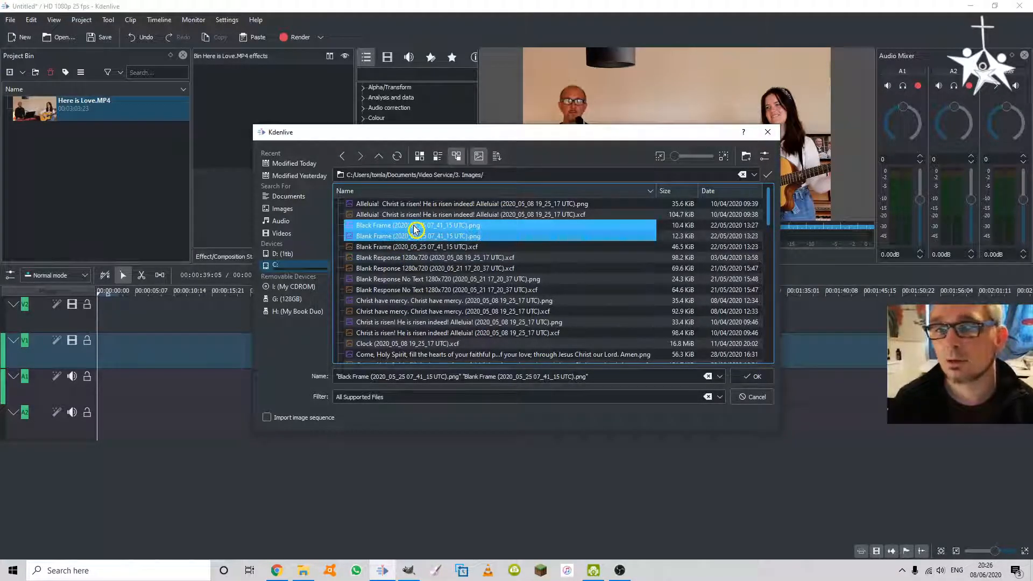
left_click(753, 378)
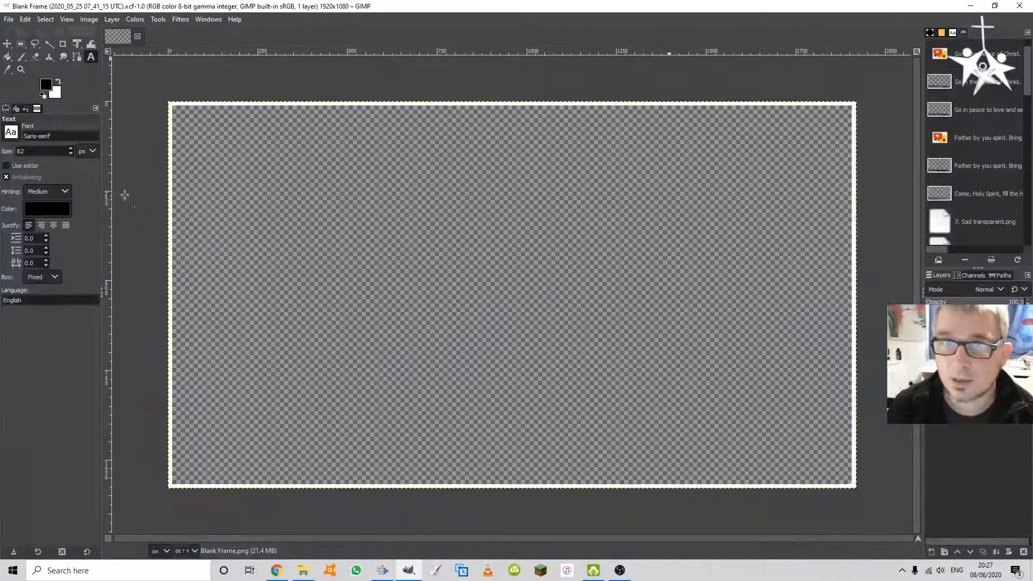
left_click(1019, 7)
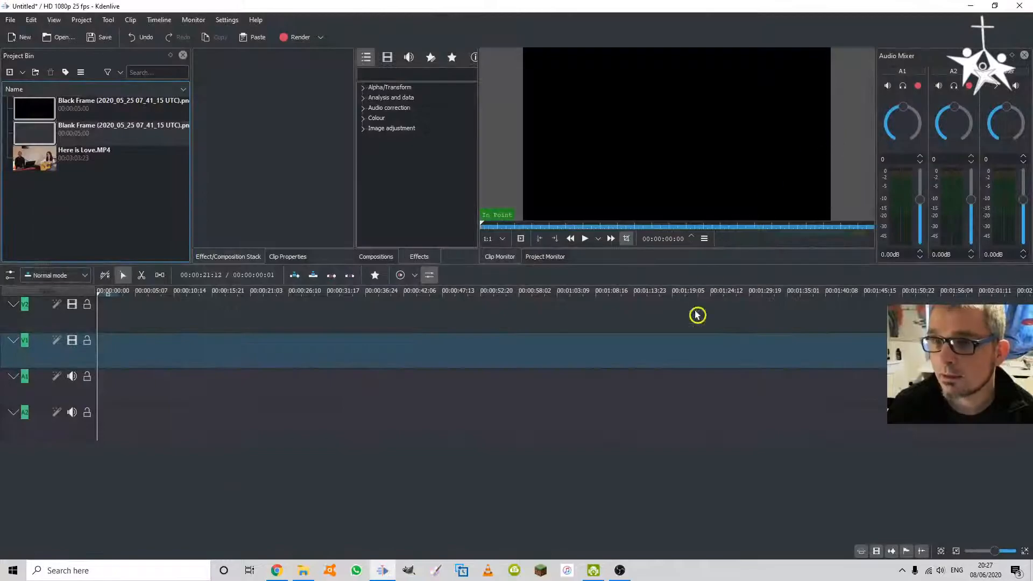
Switch to Chrome's Pixabay page, preview the Particles Abstract Glow Light video, and examine its licence terms
left_click(276, 570)
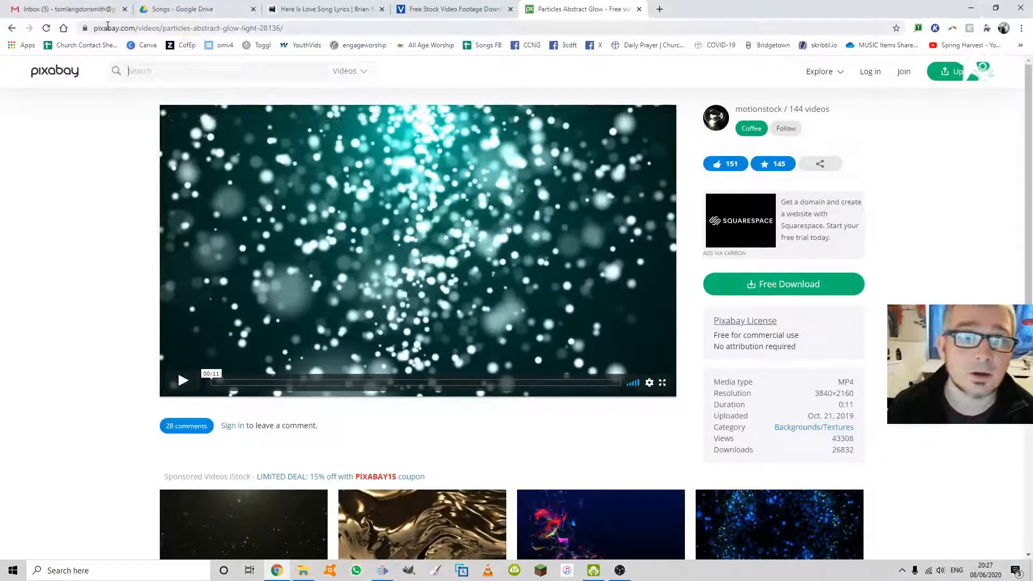
left_click(177, 28)
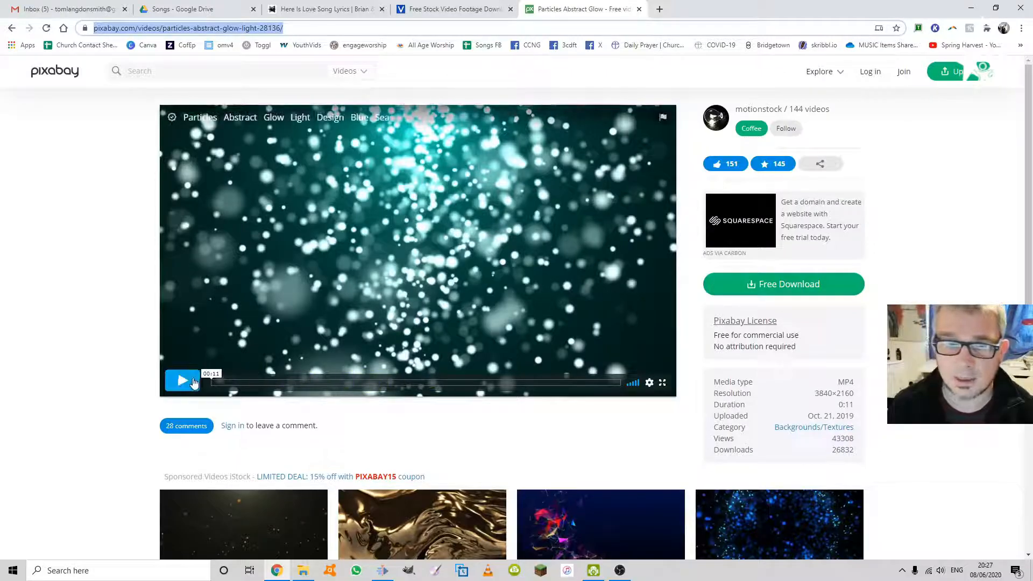
left_click(183, 381)
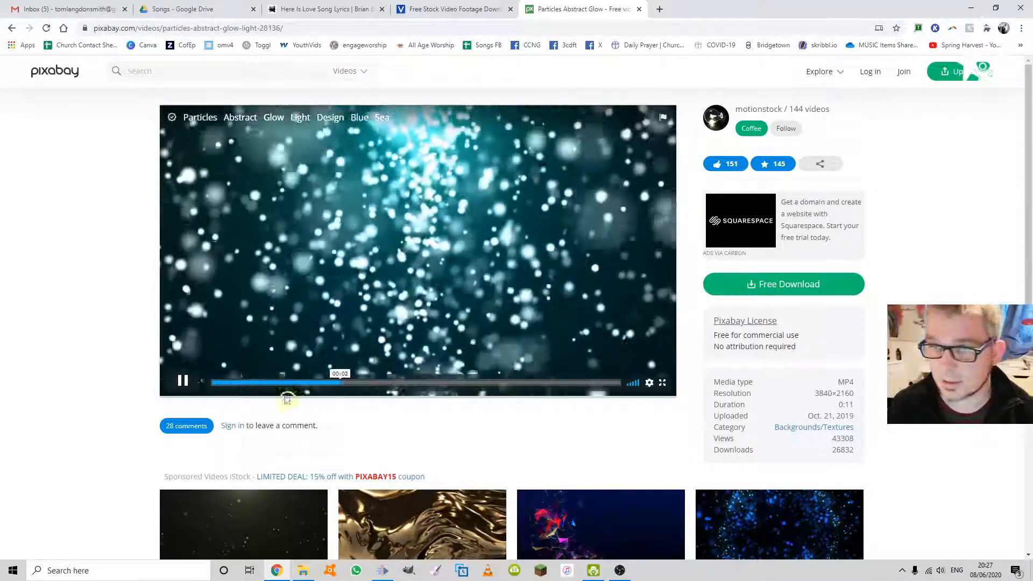
left_click(182, 381)
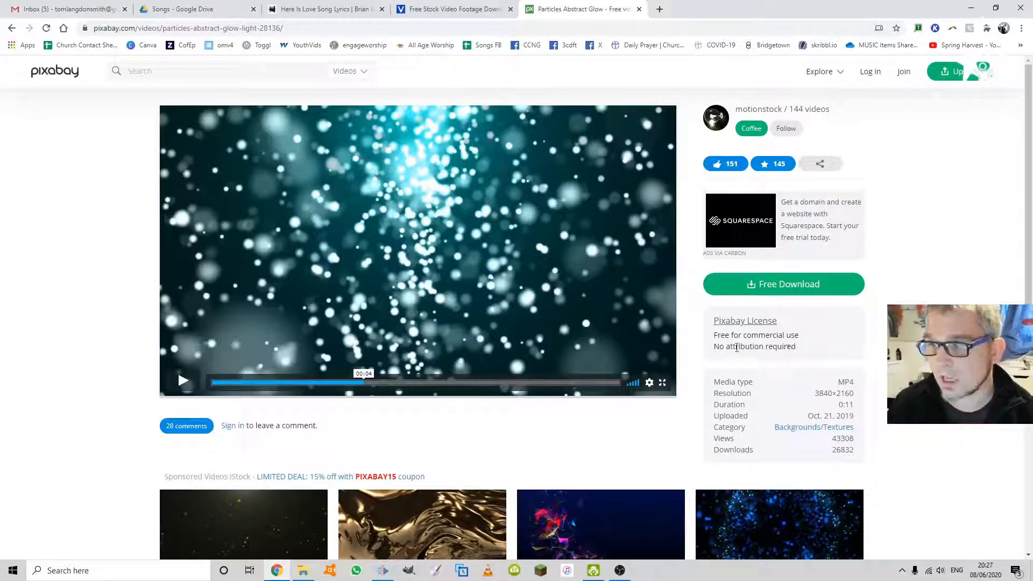
left_click_drag(715, 350, 804, 349)
left_click(807, 350)
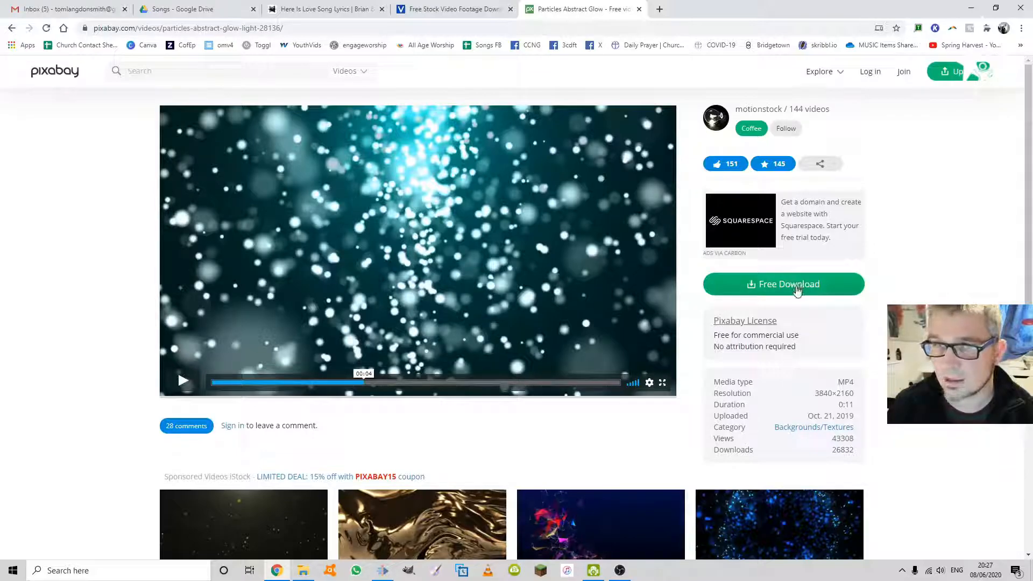
left_click(183, 380)
left_click(569, 366)
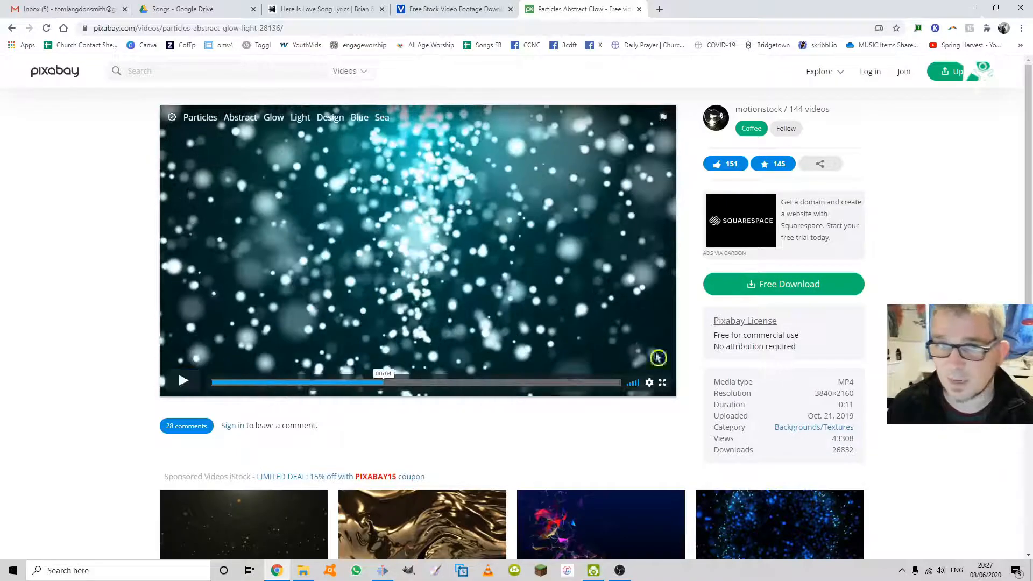
Download the Particles video from Pixabay as a 1920×1080 MP4
left_click(796, 285)
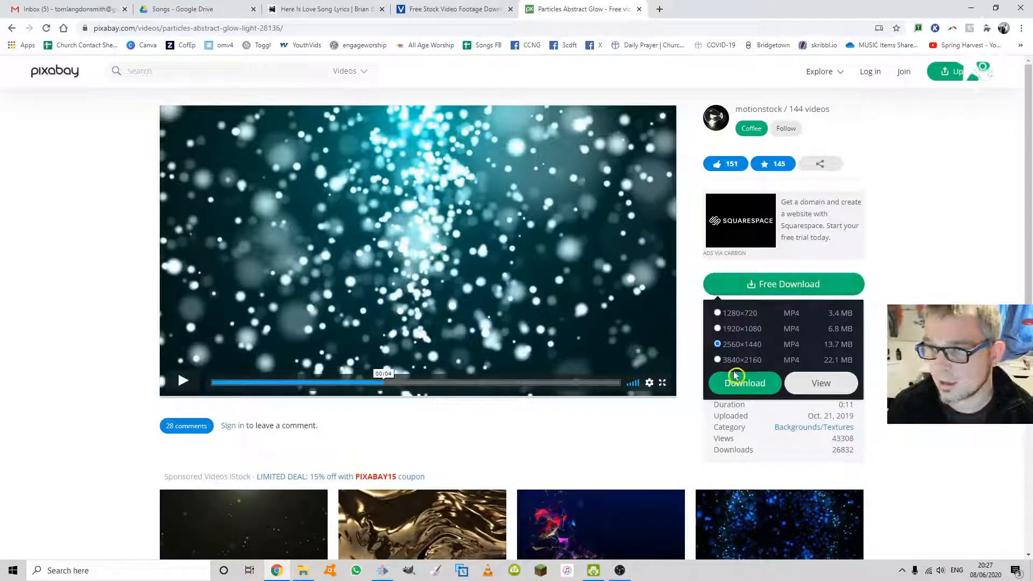
left_click(738, 329)
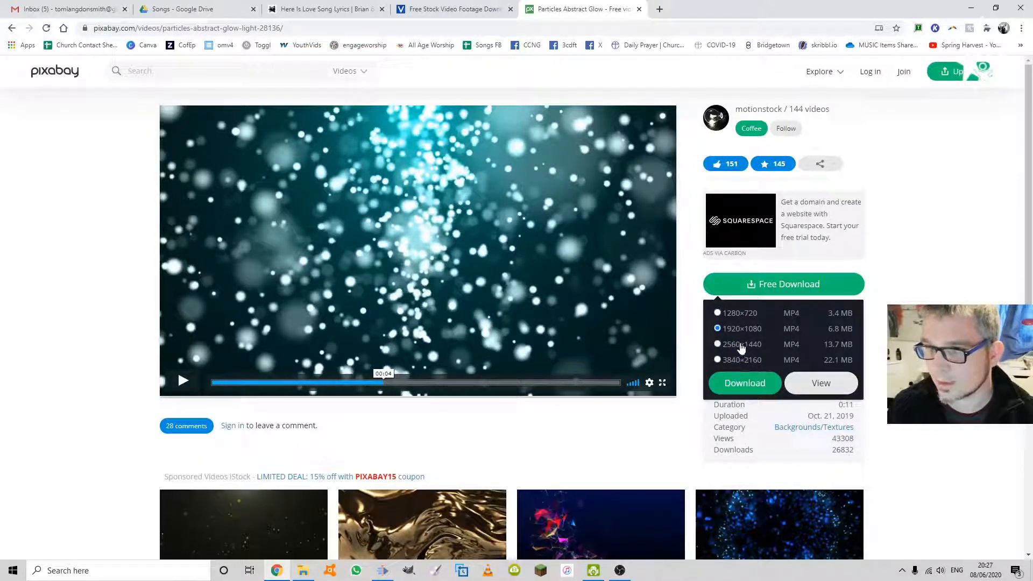
left_click(770, 400)
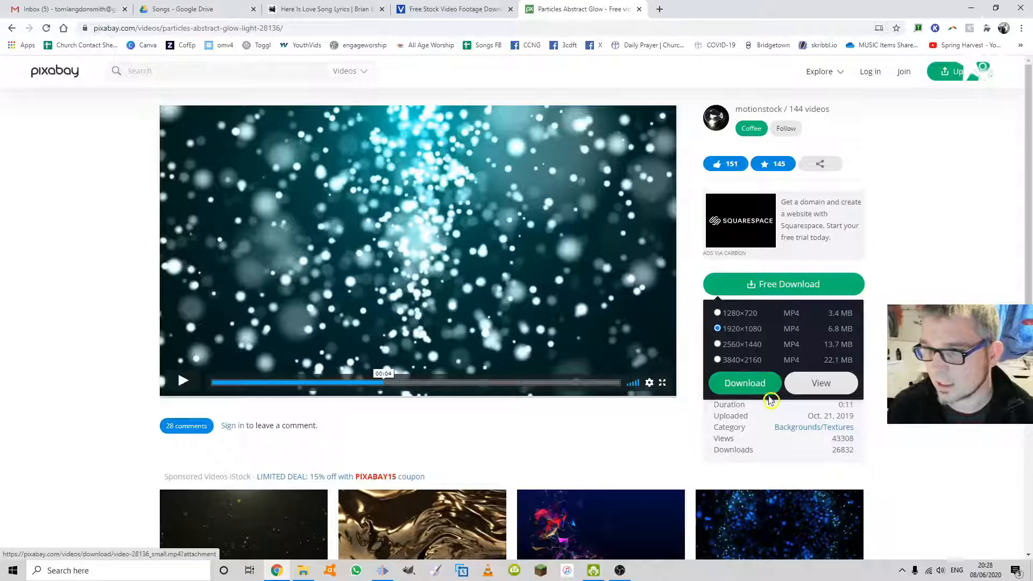
left_click_drag(387, 382, 629, 383)
left_click(744, 384)
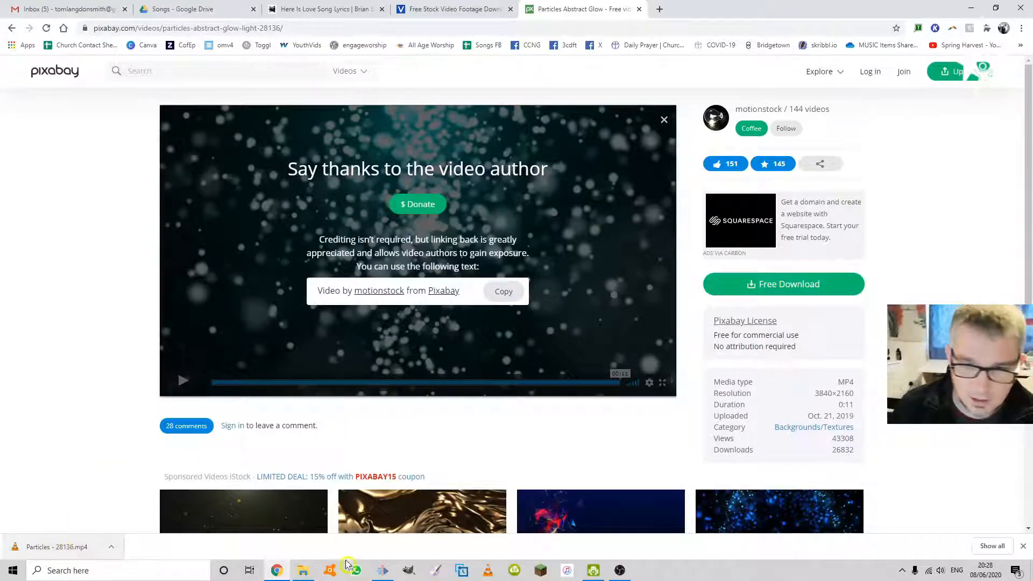
Switch to File Explorer, collapse the 4. Songs folder under Video Service and open 6. Stock Images
left_click(303, 571)
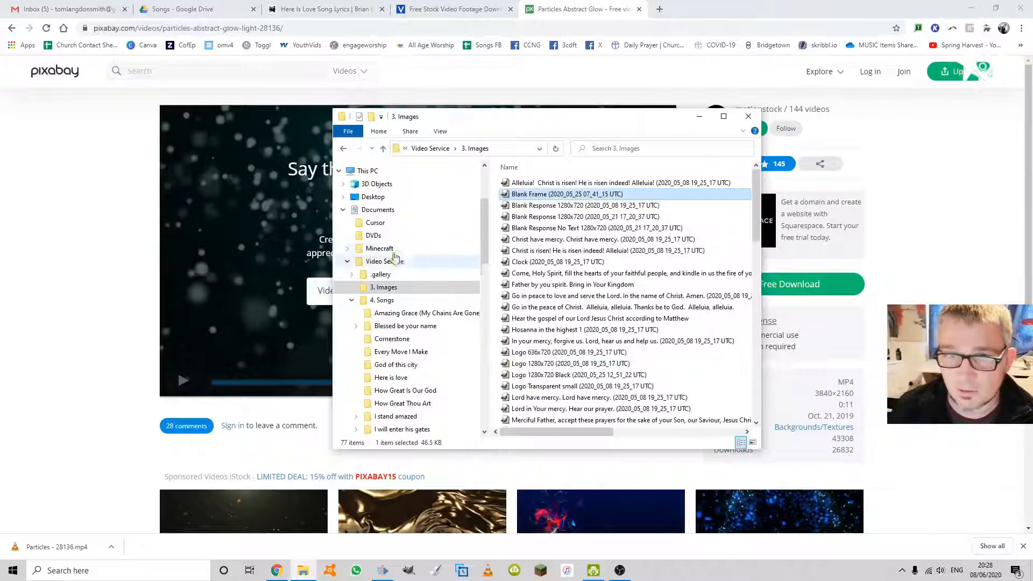
scroll(412, 307, "down", 1)
scroll(413, 307, "up", 1)
scroll(424, 301, "down", 3)
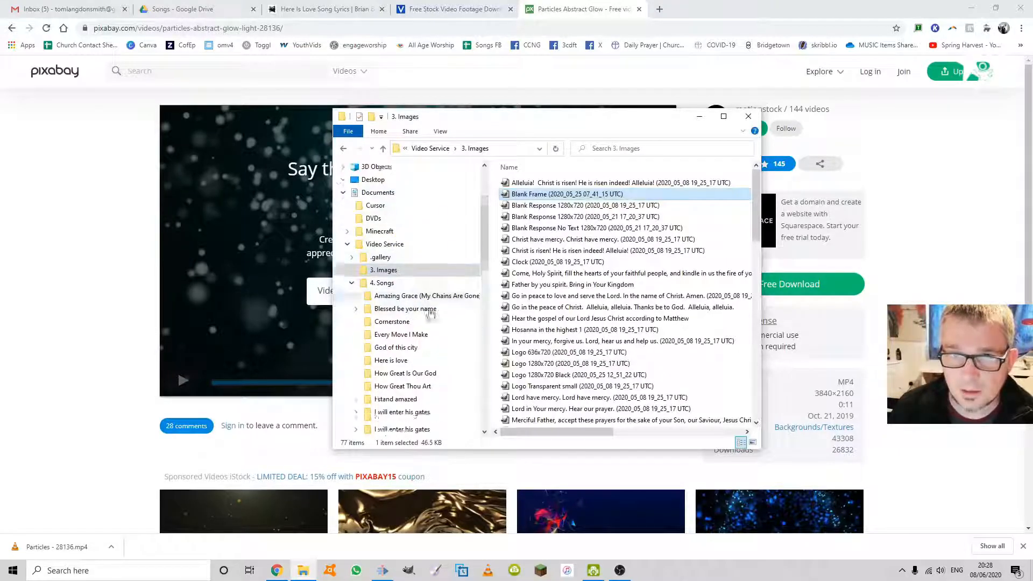
scroll(442, 346, "down", 3)
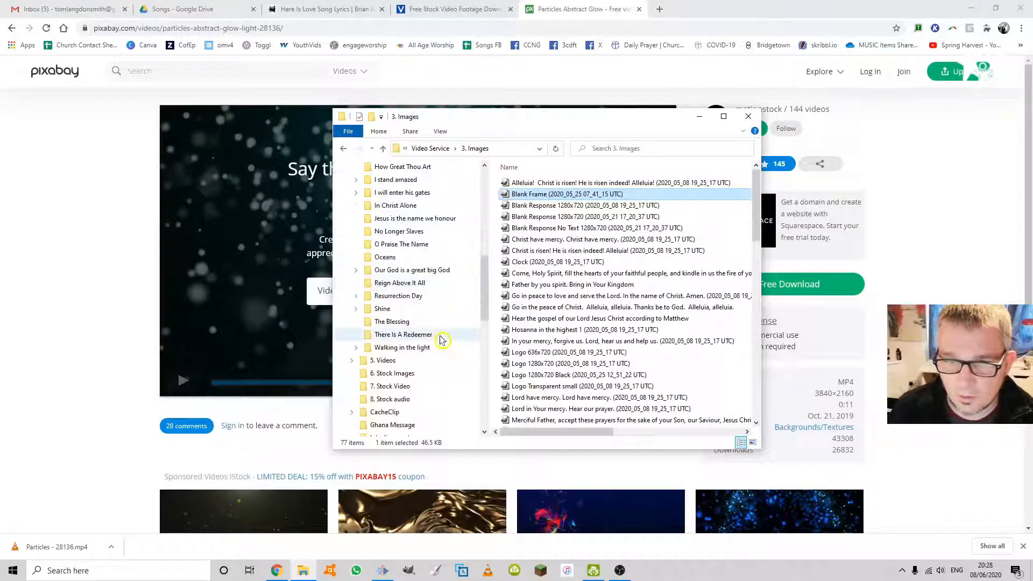
scroll(430, 344, "up", 6)
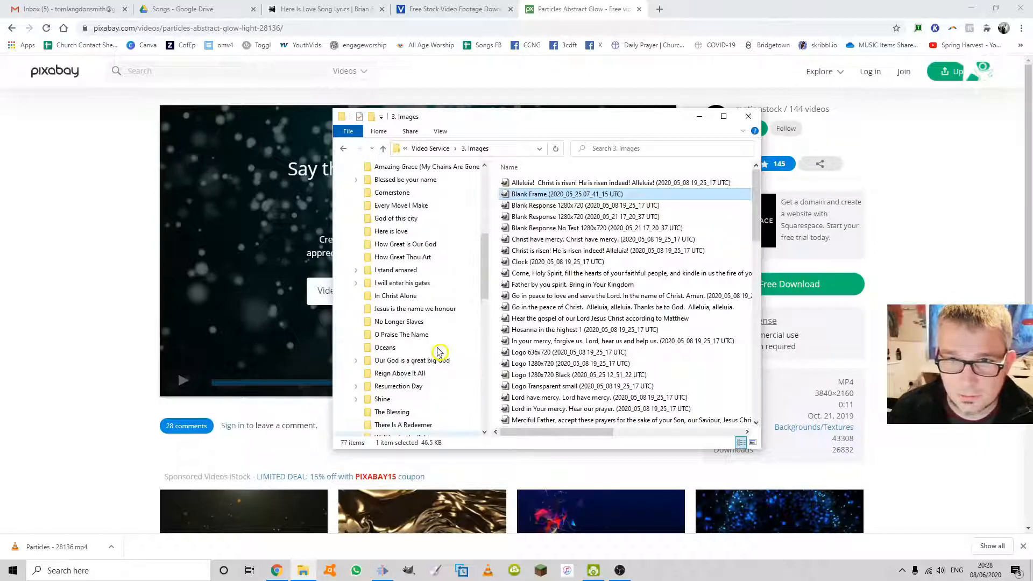
left_click(351, 300)
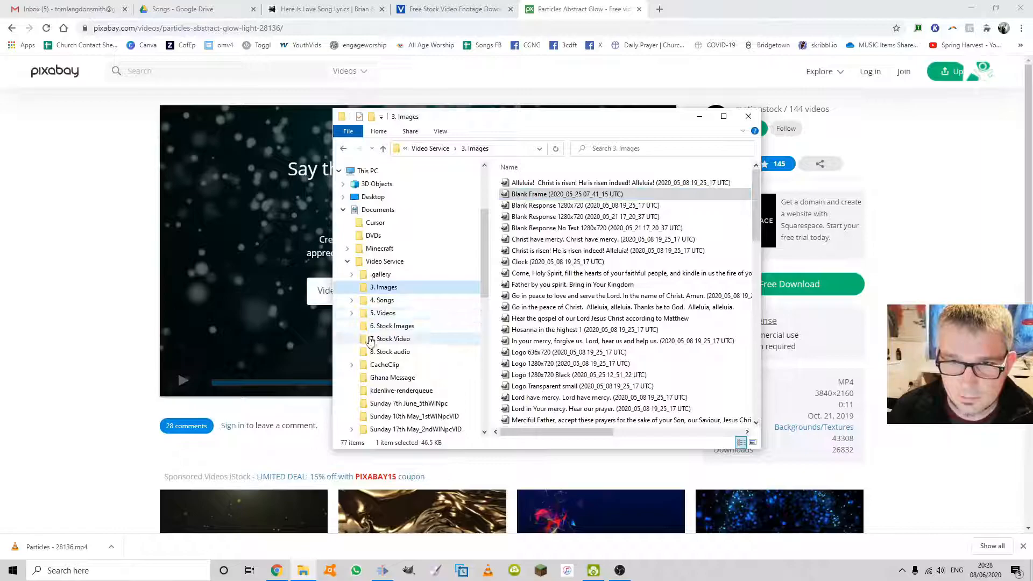
left_click(407, 329)
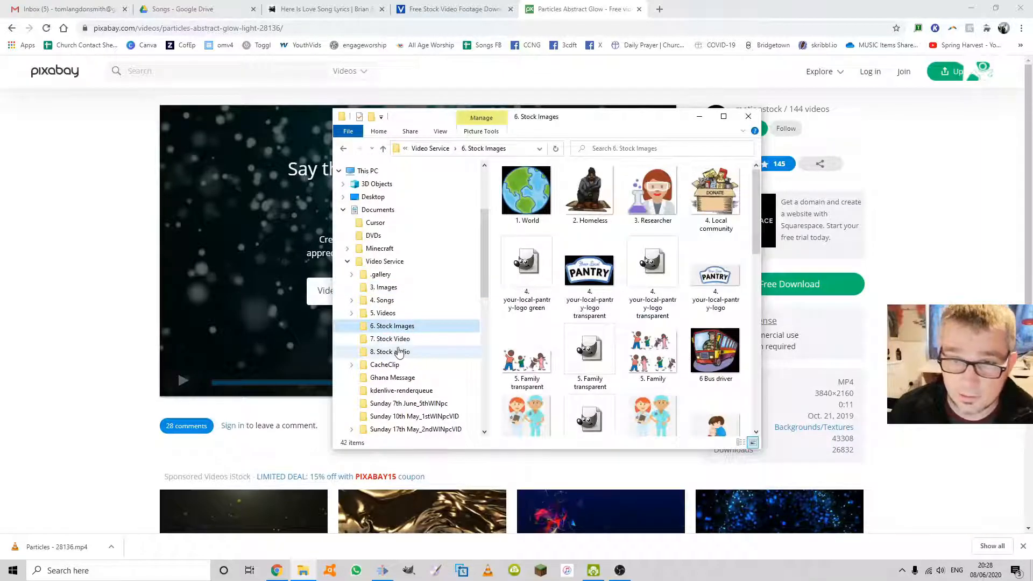
Open Video Service/7. Stock Video and copy the downloaded Particles - 28136.mp4 from Chrome into it
scroll(398, 352, "down", 1)
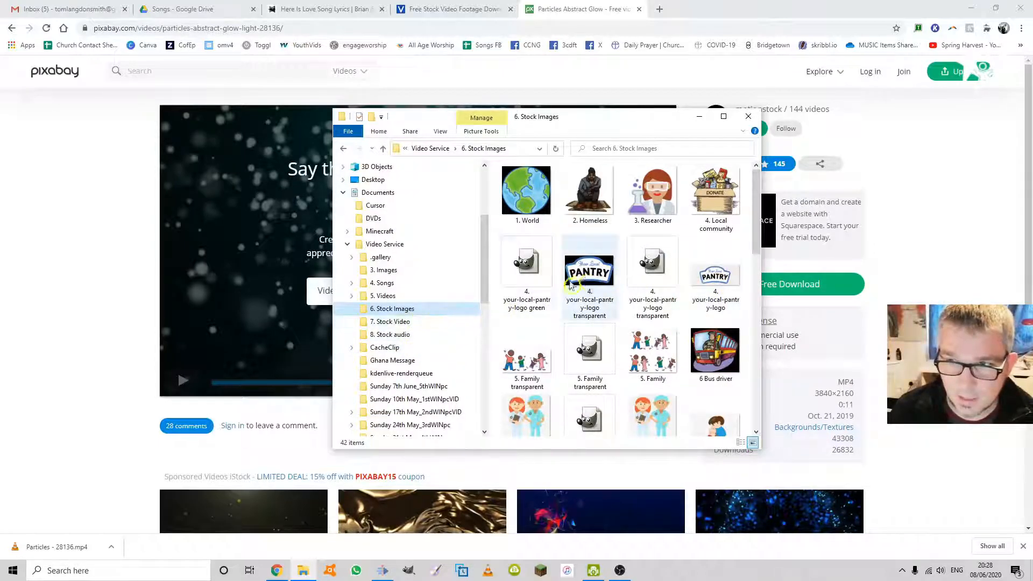
scroll(426, 321, "down", 1)
scroll(431, 321, "down", 2)
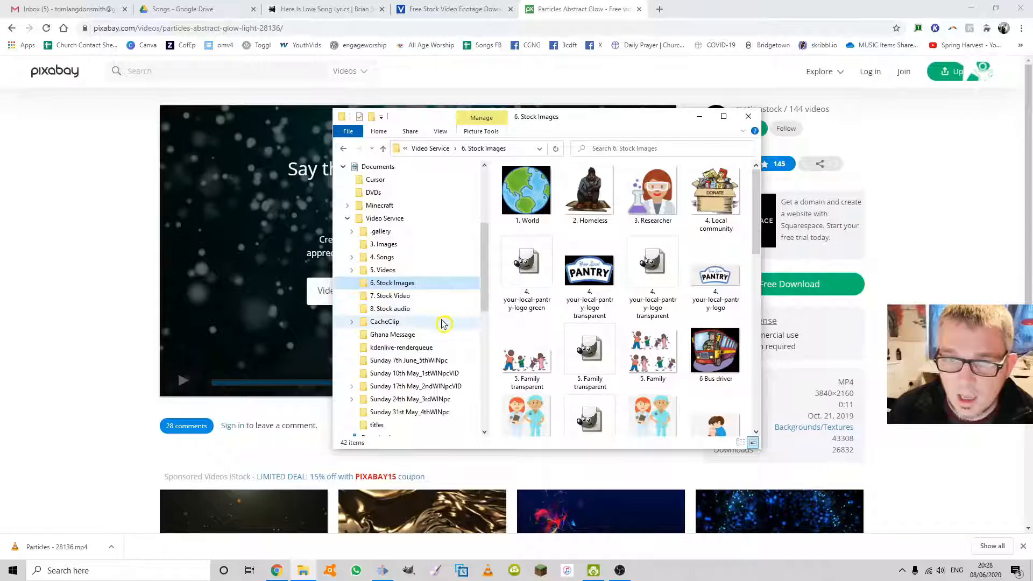
left_click(415, 284)
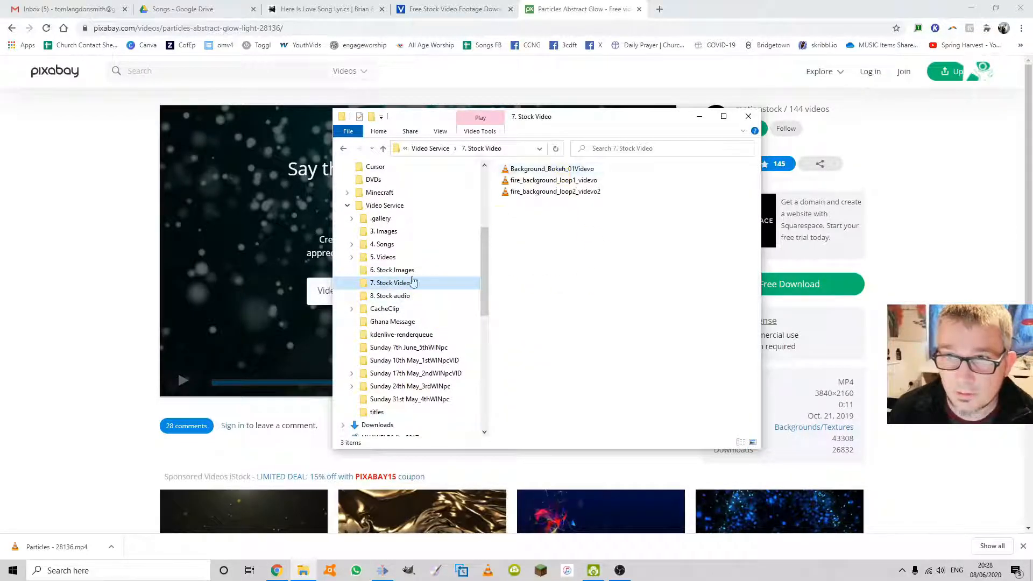
left_click(54, 546)
left_click_drag(53, 546, 597, 247)
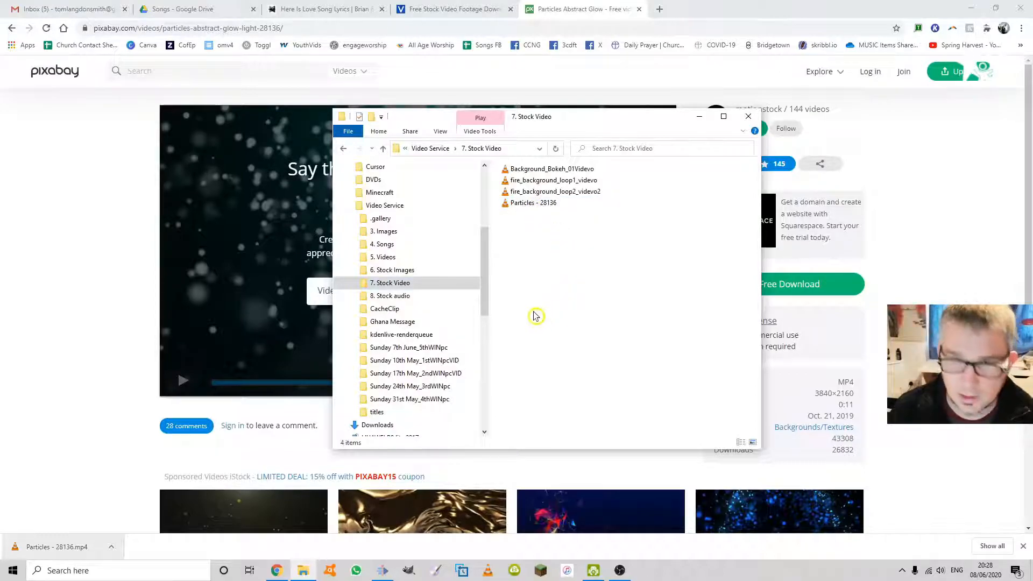
Import Particles - 28136 from the 7. Stock Video folder into Kdenlive's Project Bin and minimise File Explorer
key("alt+Tab")
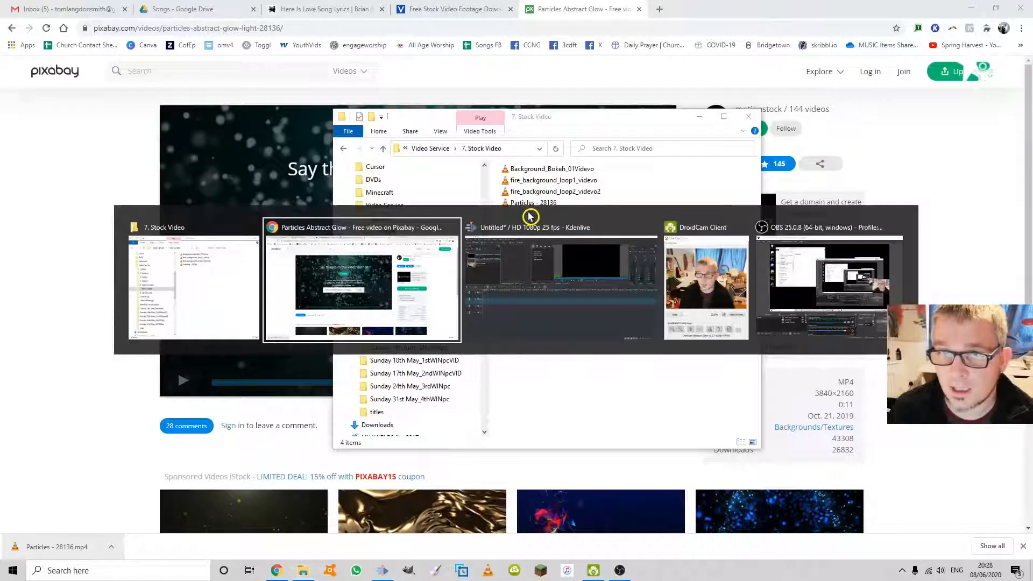
key("alt+Tab")
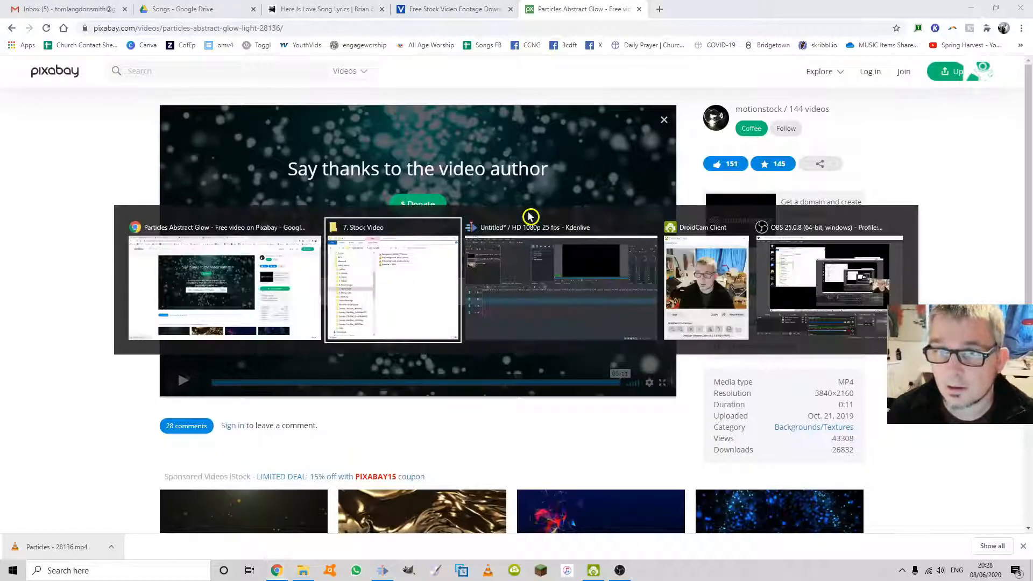
left_click(530, 218)
key("alt+Tab")
key("alt+Tab")
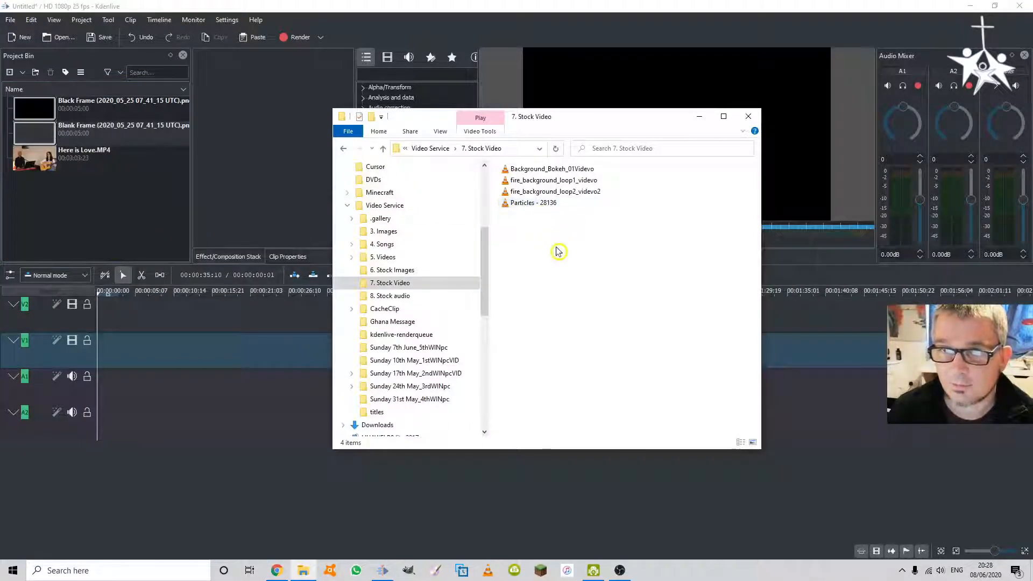
left_click_drag(533, 203, 56, 214)
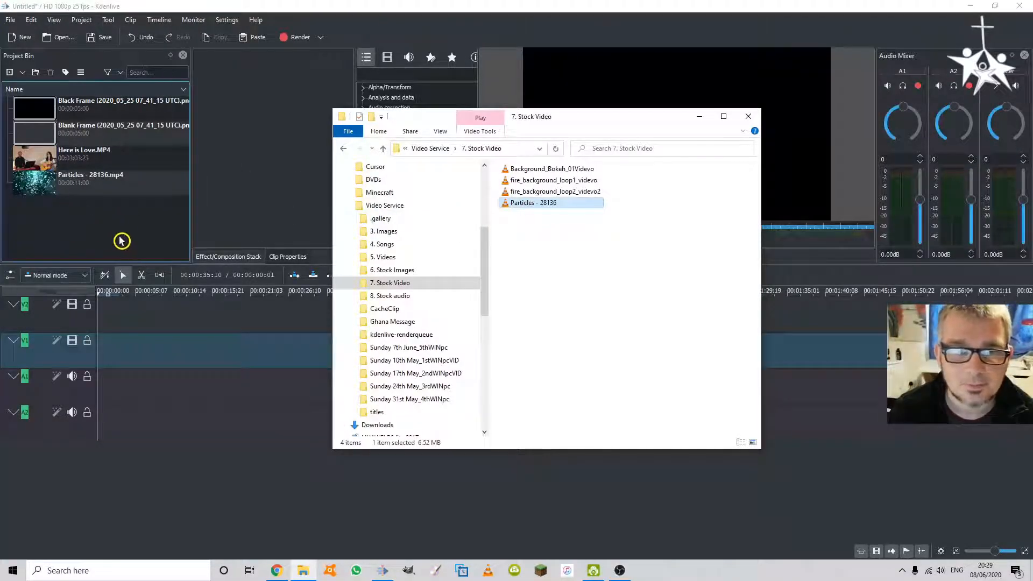
left_click(699, 120)
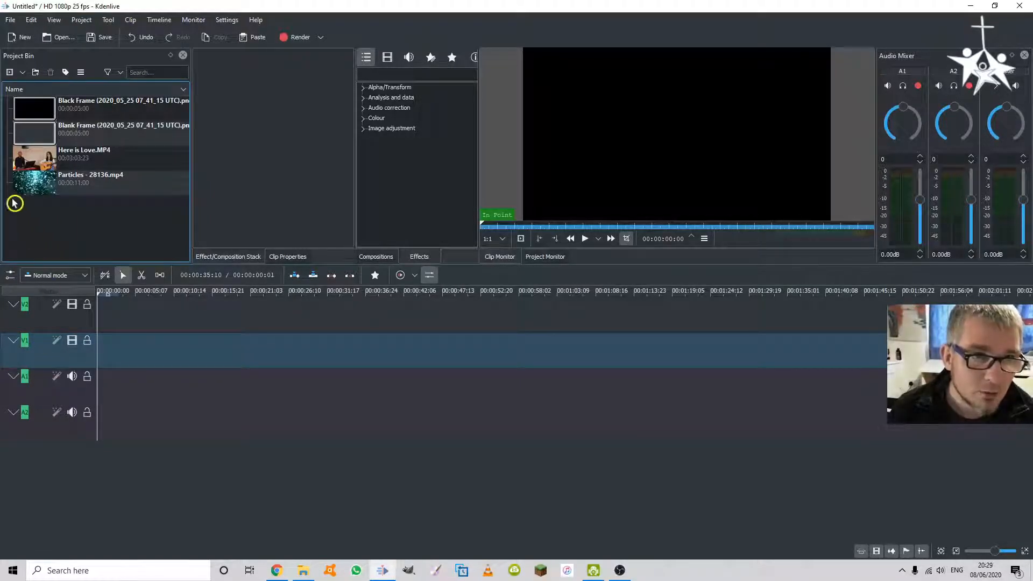
Place Here is Love.MP4 at the start of tracks V1 and A1 and scrub the playhead to about 9 seconds
left_click_drag(33, 160, 94, 356)
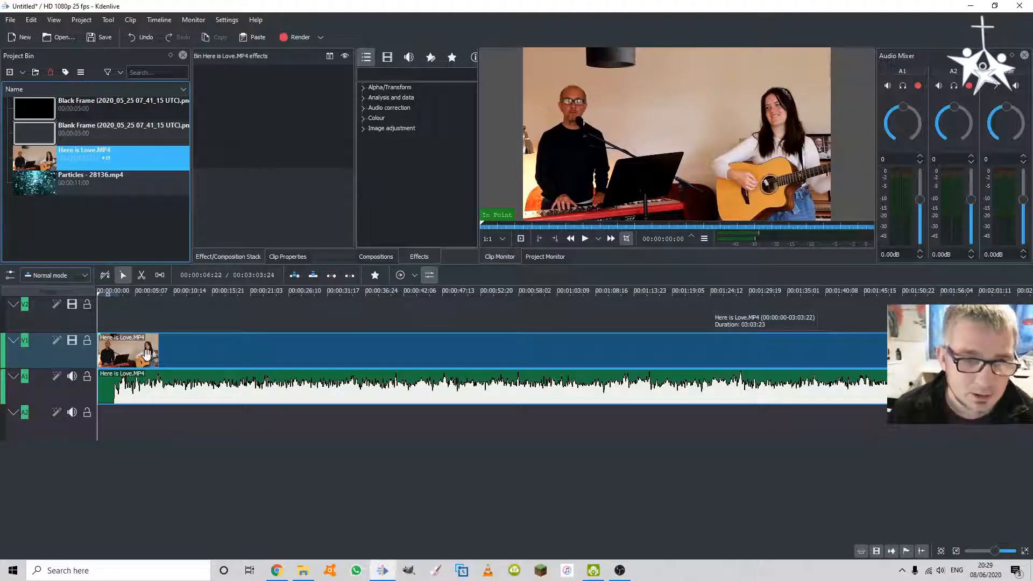
left_click(141, 428)
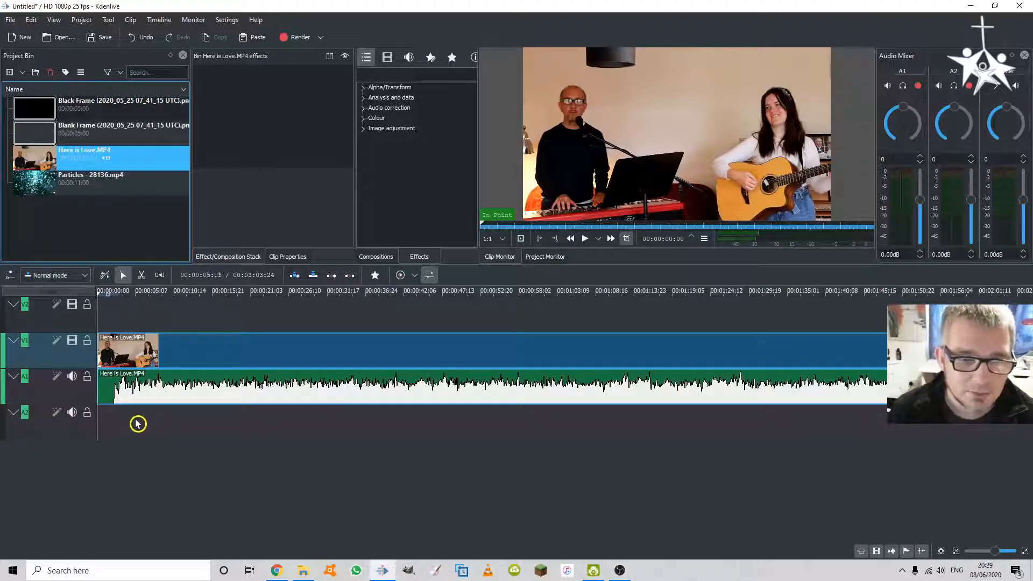
left_click(150, 423)
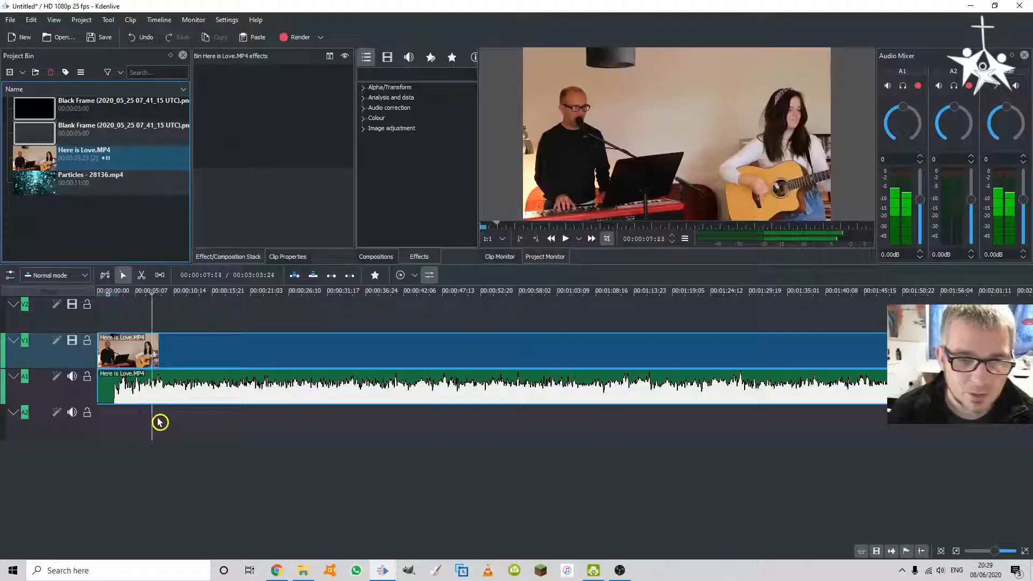
mouse_move(150, 423)
left_mouse_down()
mouse_move(96, 428)
mouse_move(170, 423)
left_mouse_up()
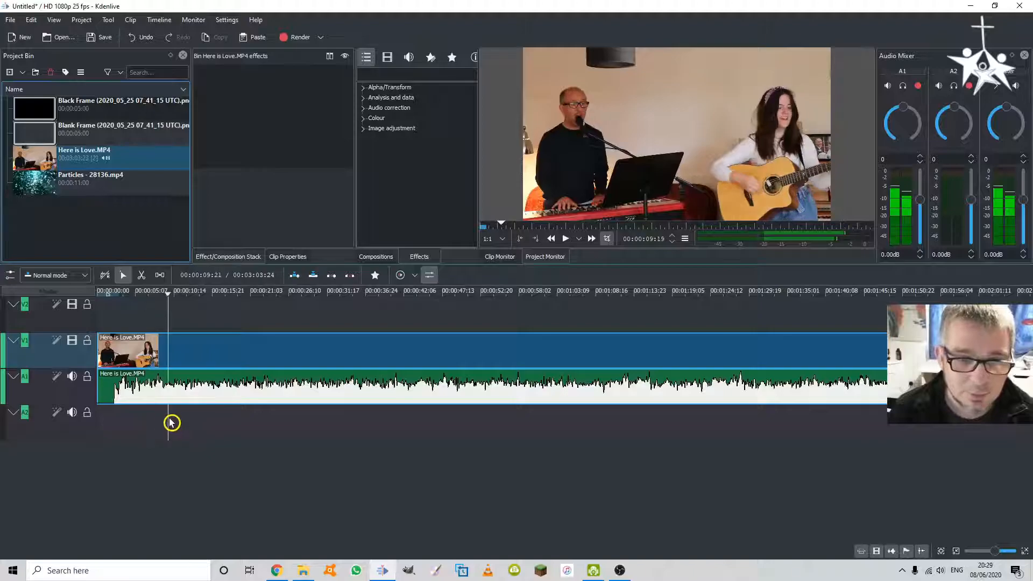
left_click(66, 215)
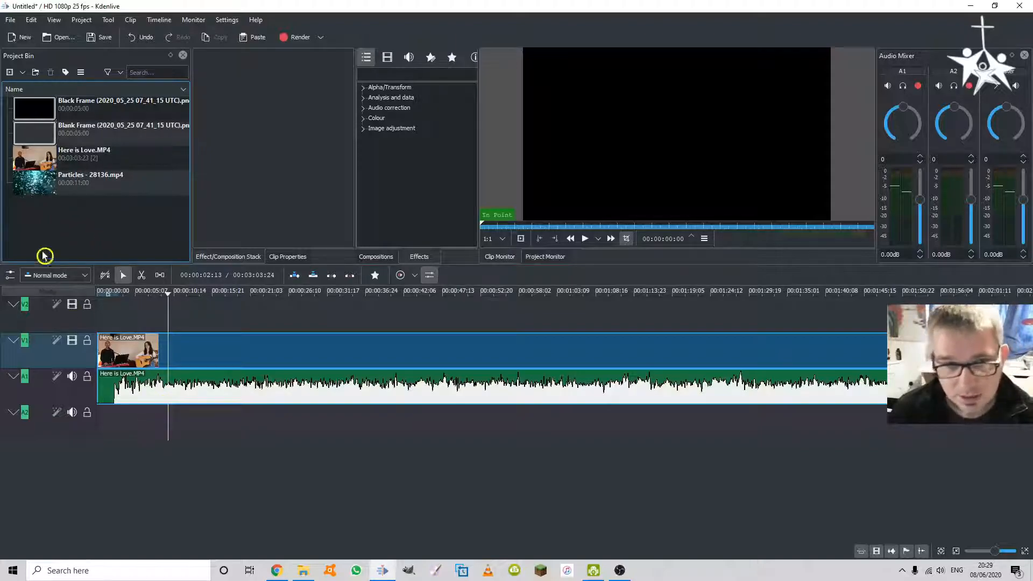
Try a second, offset copy of Here is Love.MP4 on tracks V2 and A2, and delete it
key("Down")
left_click_drag(41, 163, 210, 313)
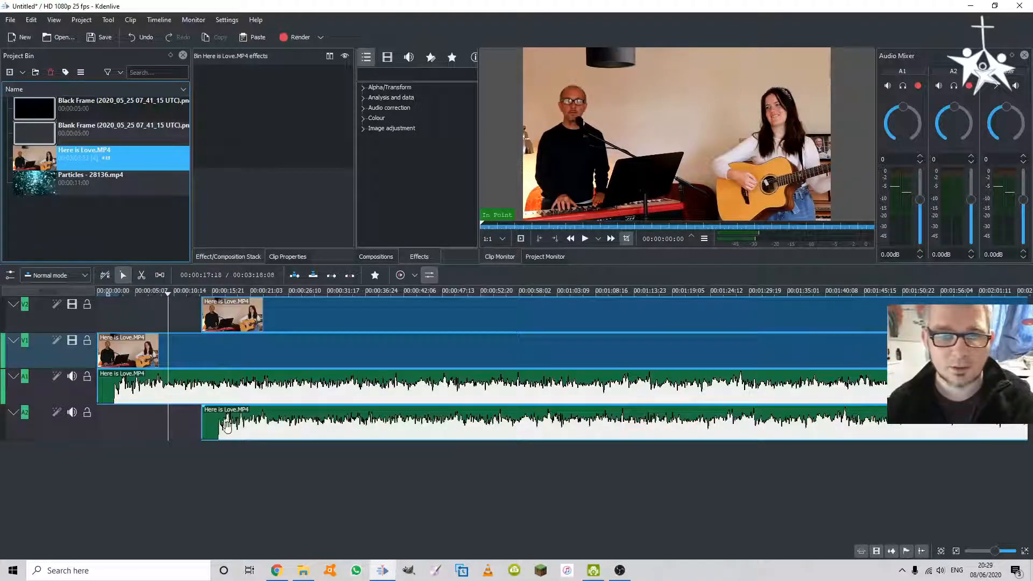
left_click_drag(238, 313, 291, 318)
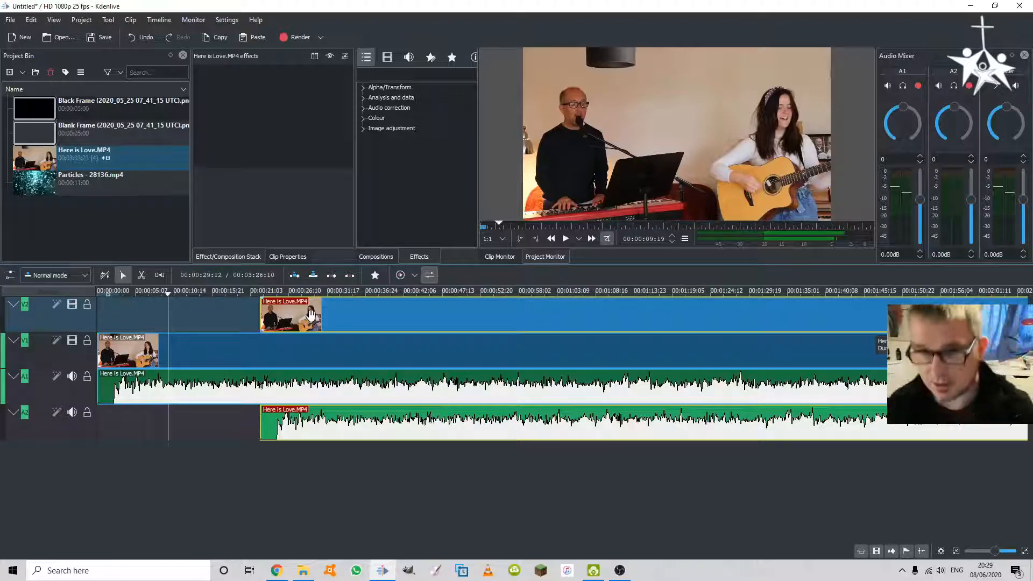
key("Delete")
Insert an audio track with the position set to Above V1
left_click(4, 430)
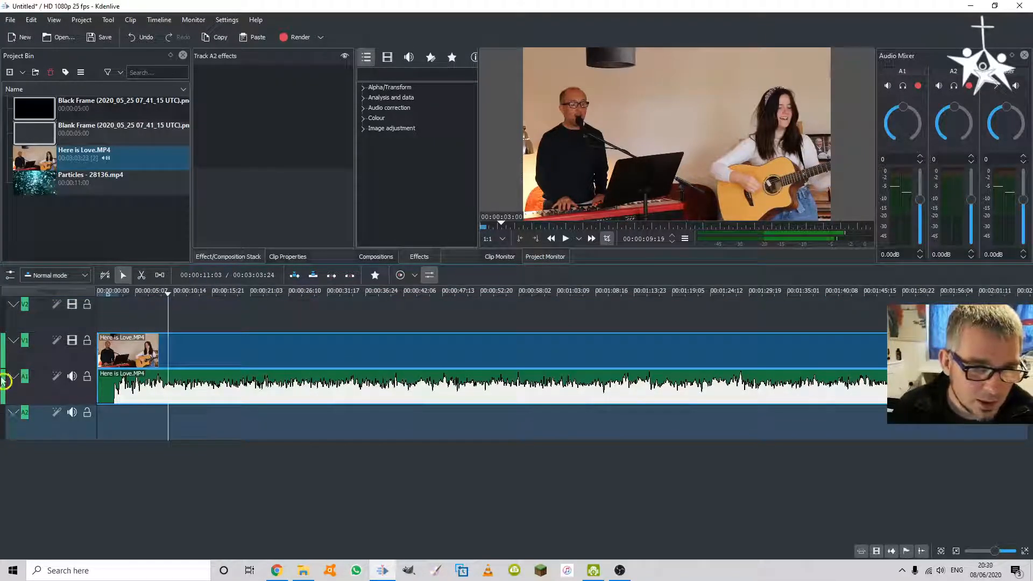
right_click(5, 347)
left_click(32, 353)
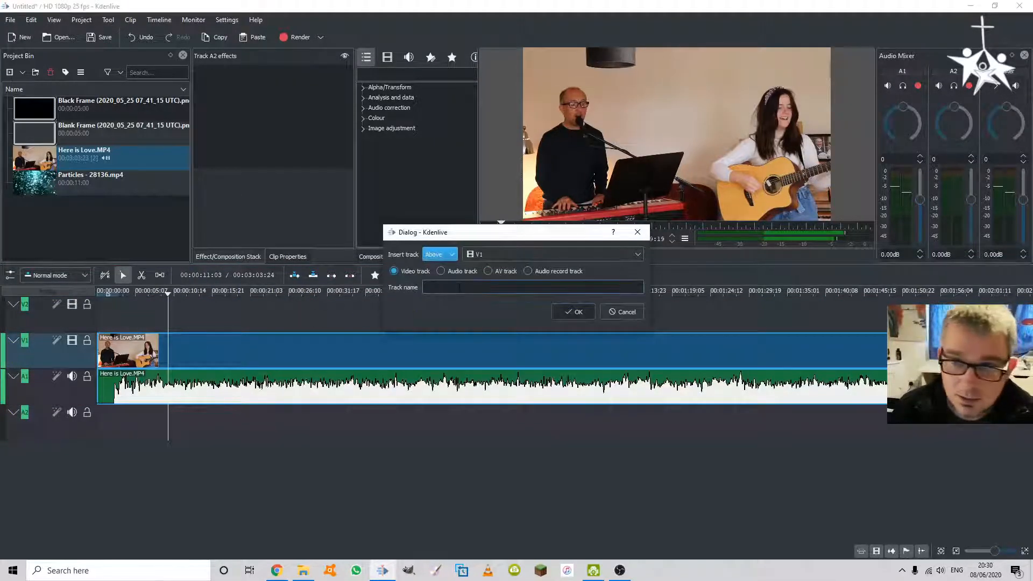
left_click(463, 257)
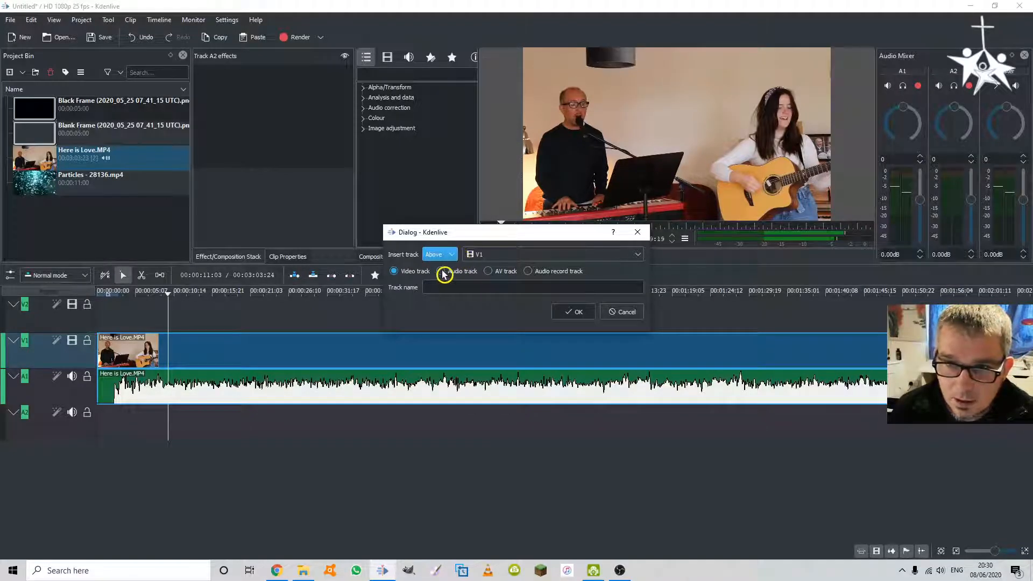
left_click(443, 272)
left_click(576, 312)
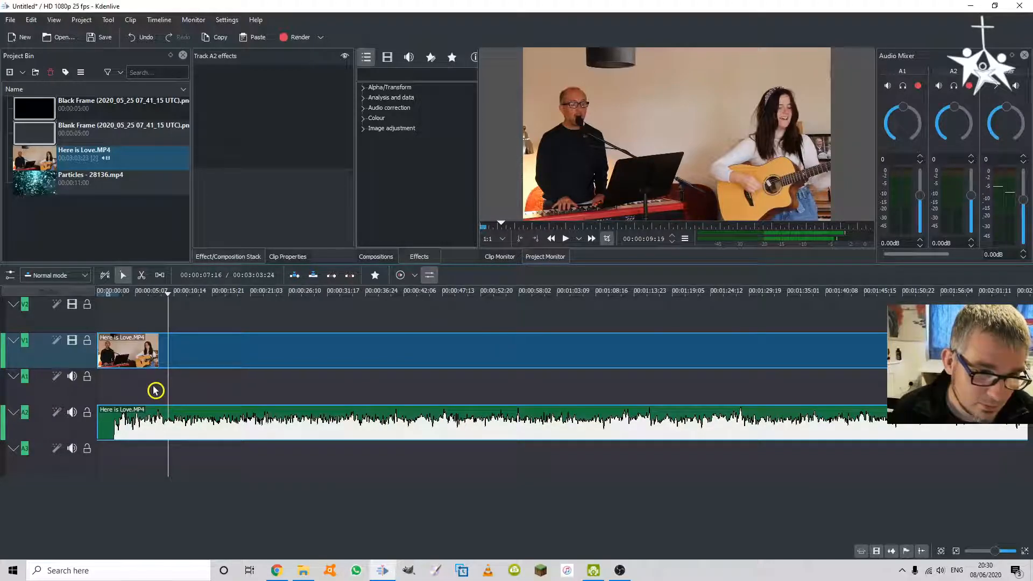
Delete the empty audio track A3
left_click(3, 423)
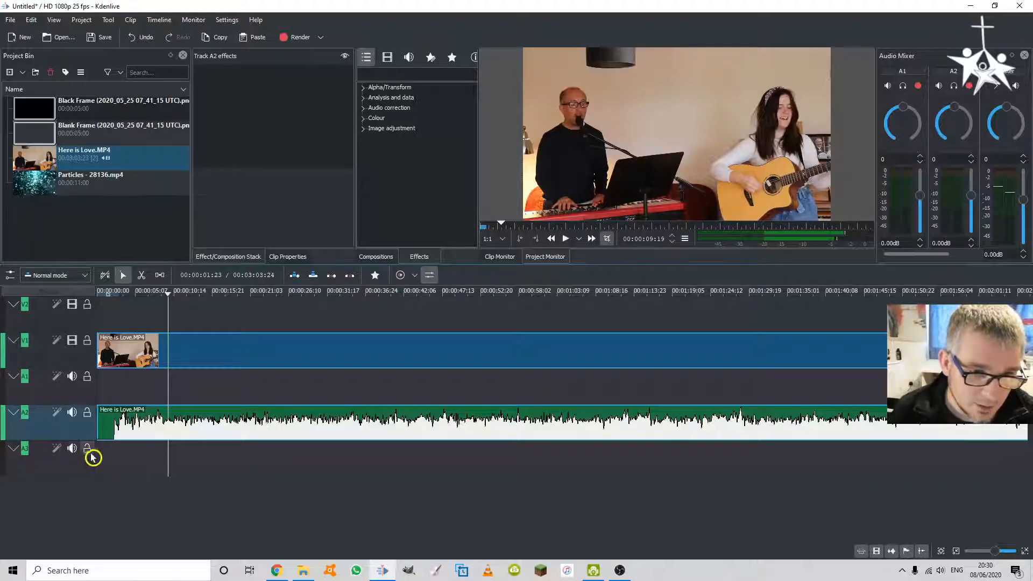
right_click(5, 451)
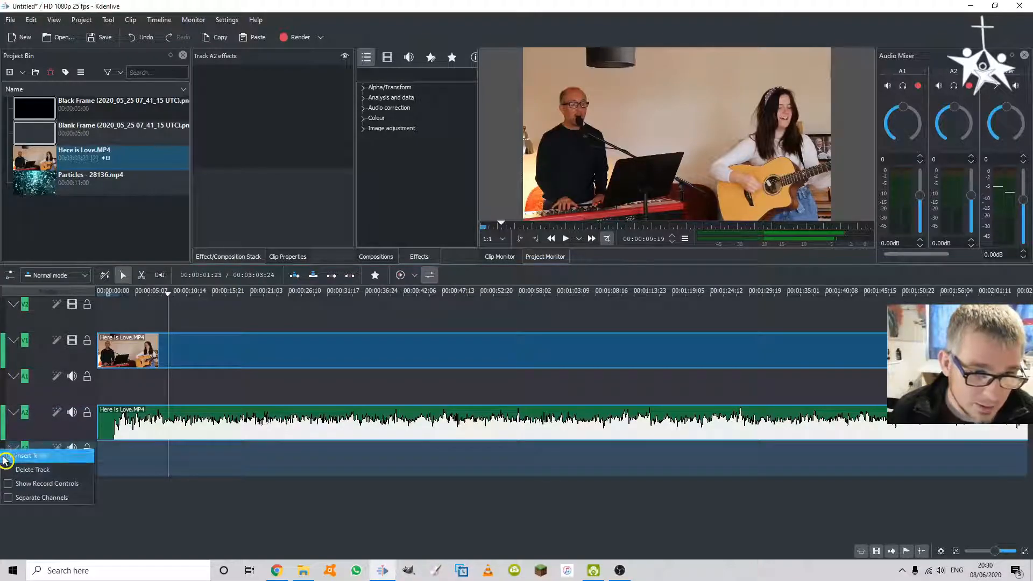
left_click(62, 470)
left_click(618, 295)
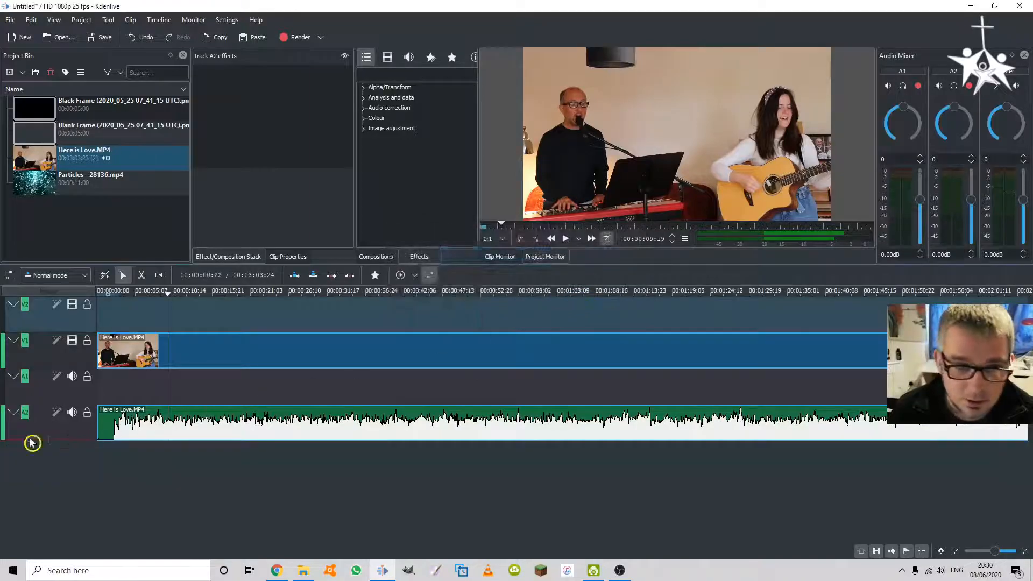
Delete the Here is Love clip from V1 and A2 and place it again at the start of V1 and A1
left_click(240, 309)
left_click(183, 405)
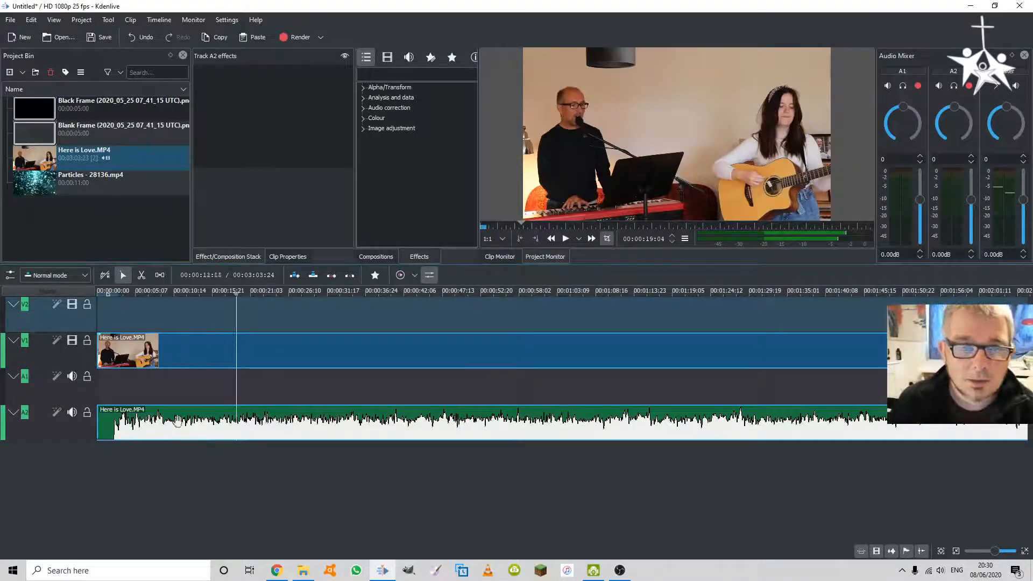
left_click(168, 411)
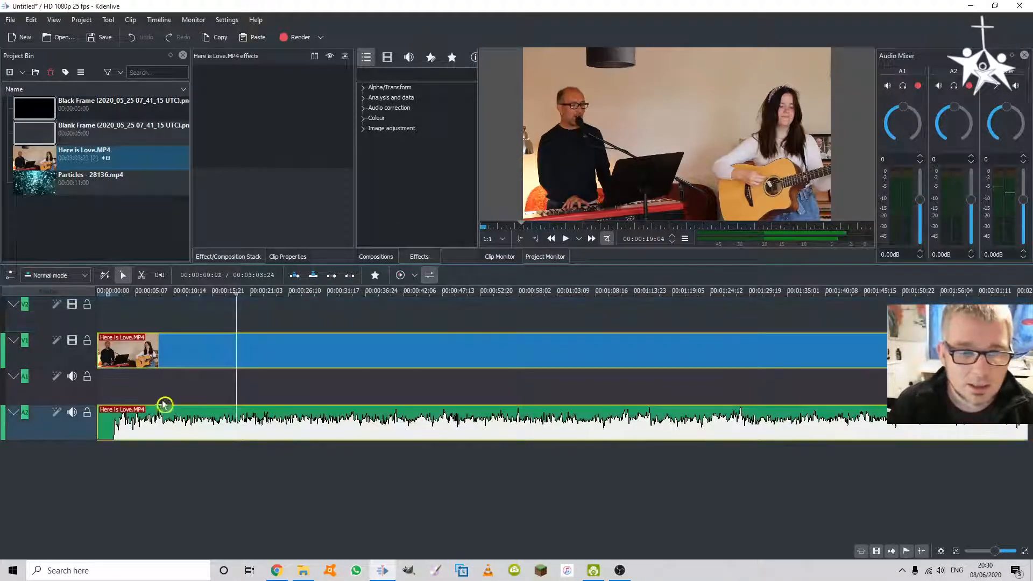
left_click(155, 365)
key("Delete")
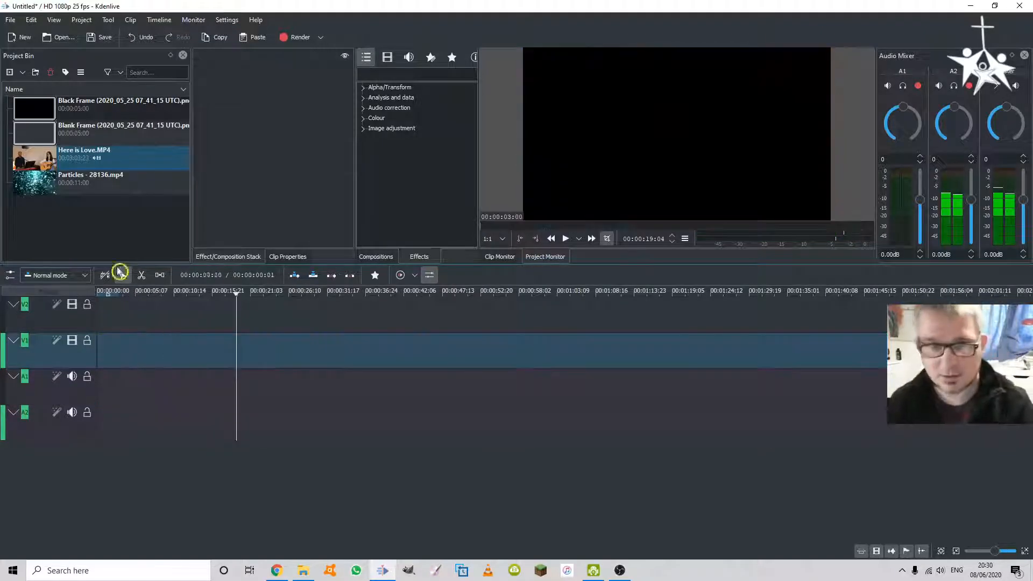
left_click_drag(43, 158, 100, 356)
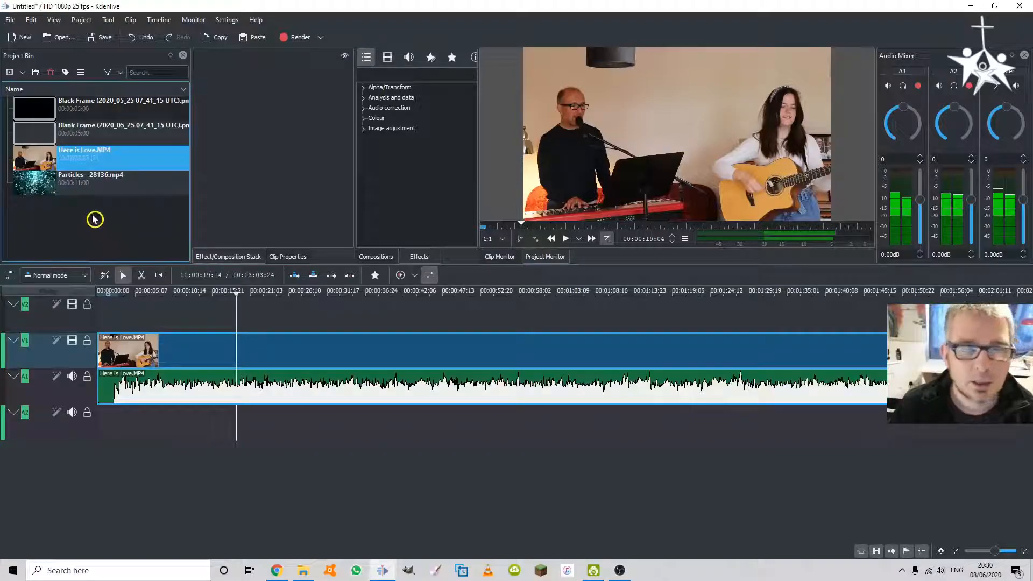
Play the opening seconds of the Here is Love clip from the timeline start to find where the song begins
left_click(215, 353)
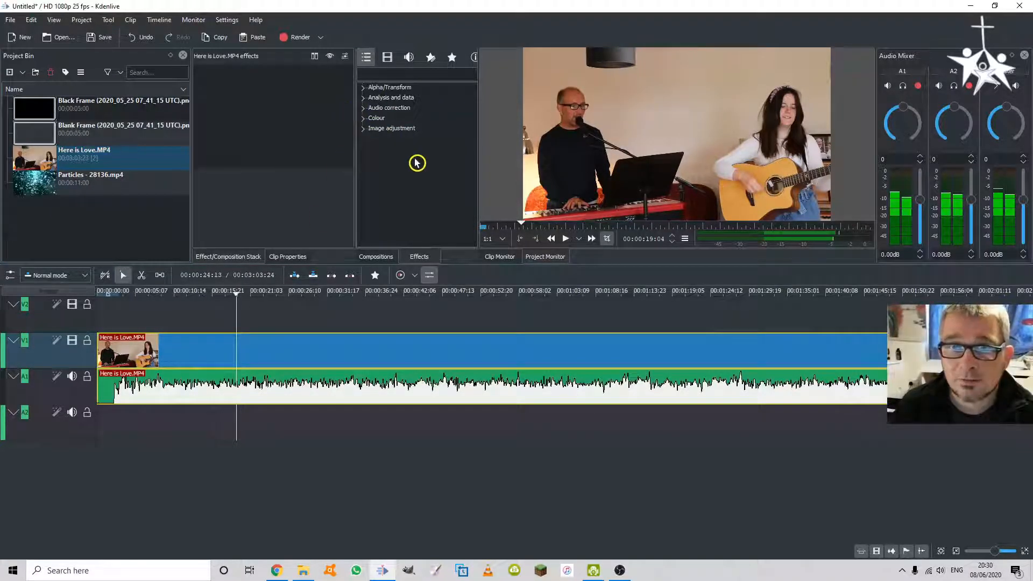
left_click(387, 100)
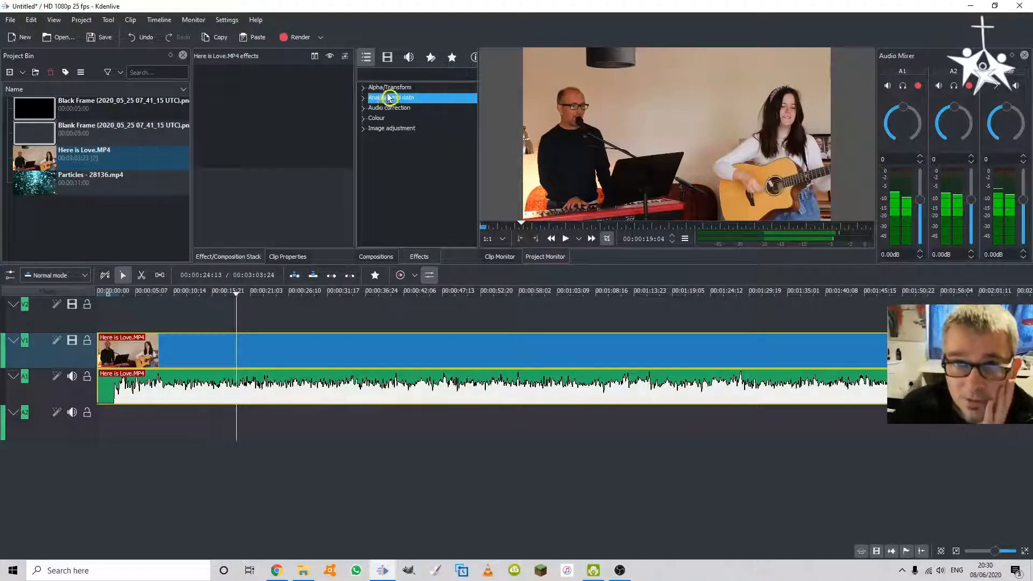
left_click(395, 90)
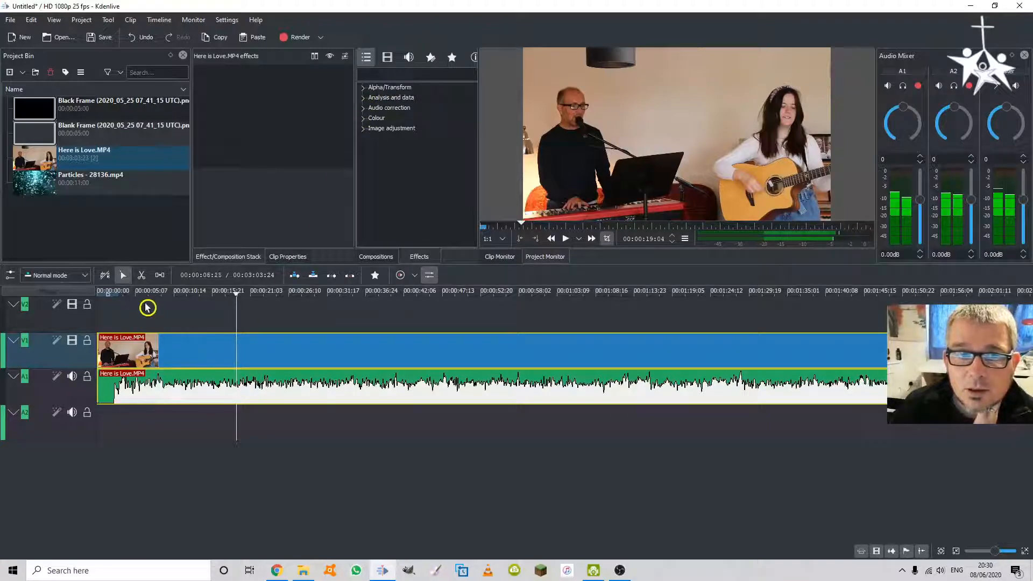
key("Home")
key("space")
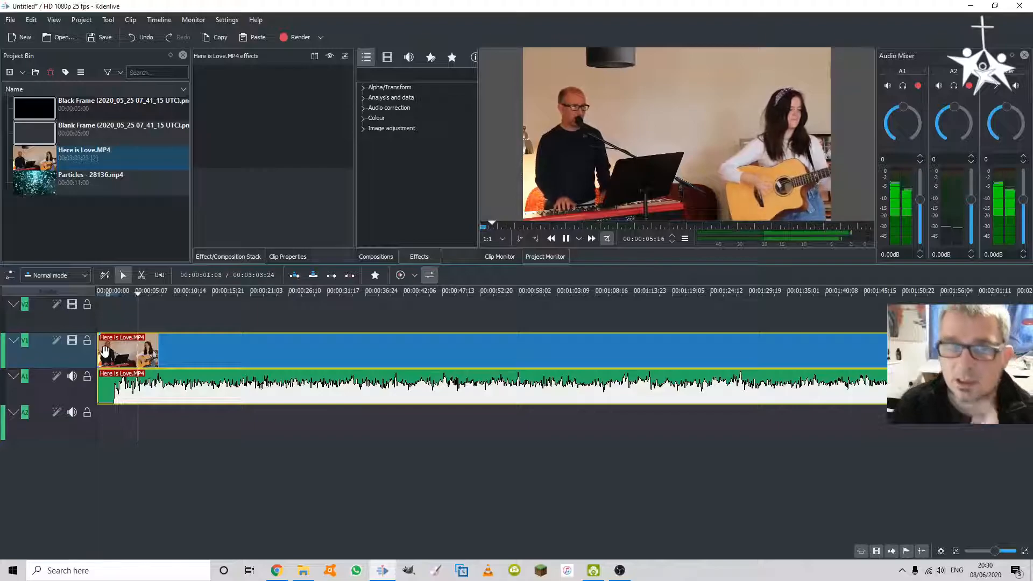
key("space")
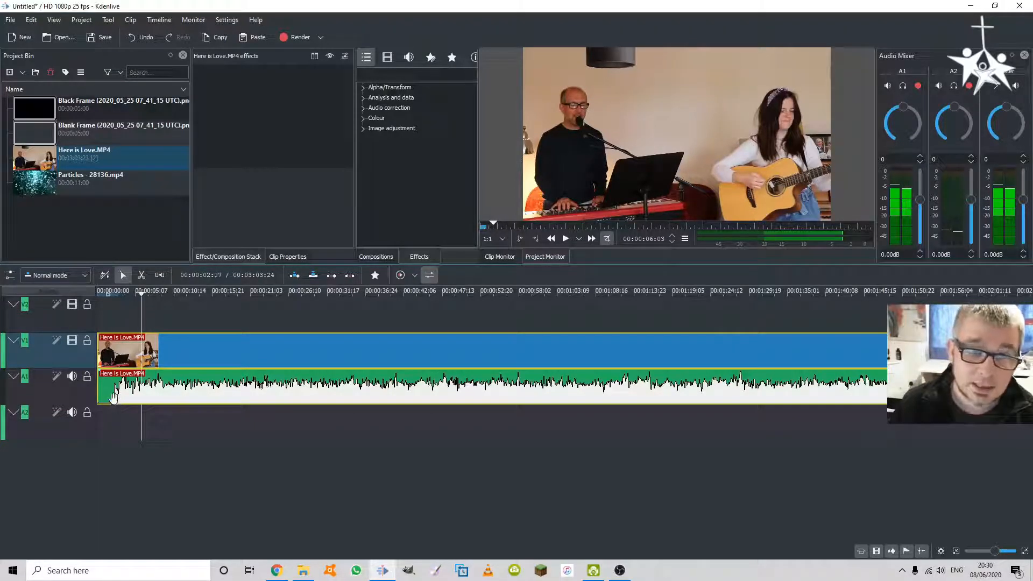
Trim the first 00:00:01:19 off the Here is Love clip and move it back to the start of the timeline
left_click(107, 382)
left_click_drag(120, 297, 110, 295)
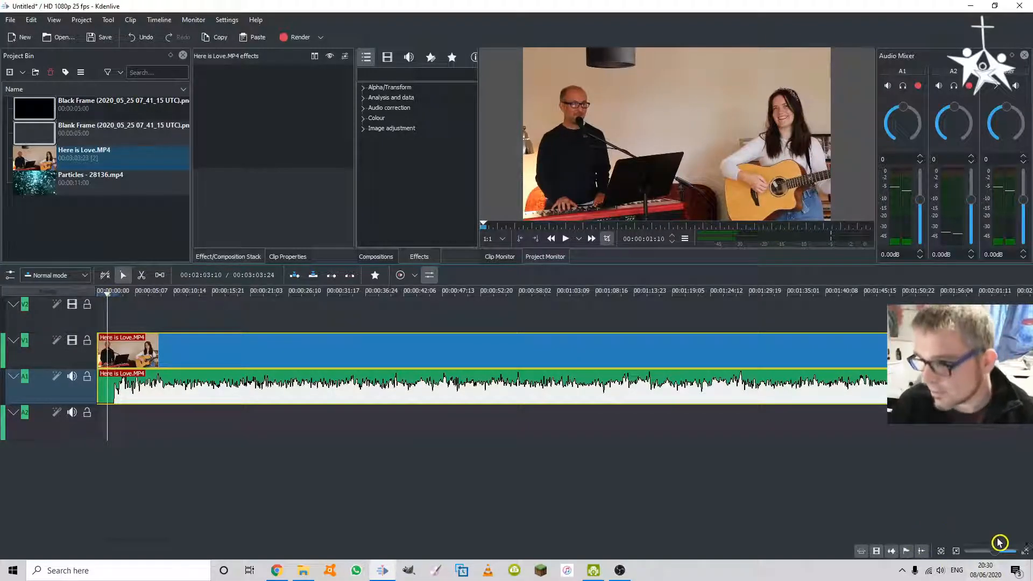
left_click_drag(996, 553, 1006, 554)
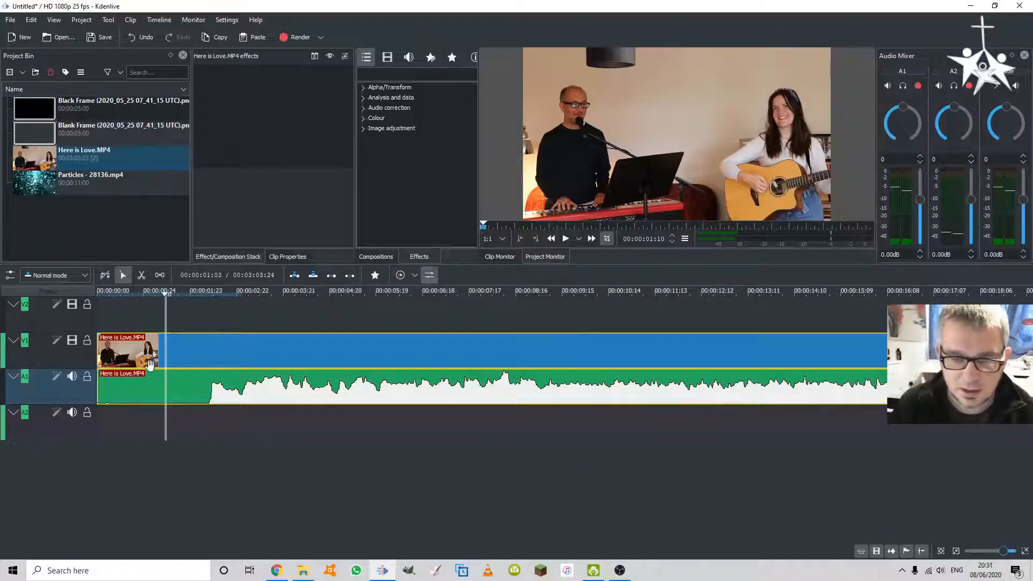
mouse_move(192, 295)
left_mouse_down()
mouse_move(207, 301)
mouse_move(183, 297)
left_mouse_up()
left_click_drag(98, 345, 177, 347)
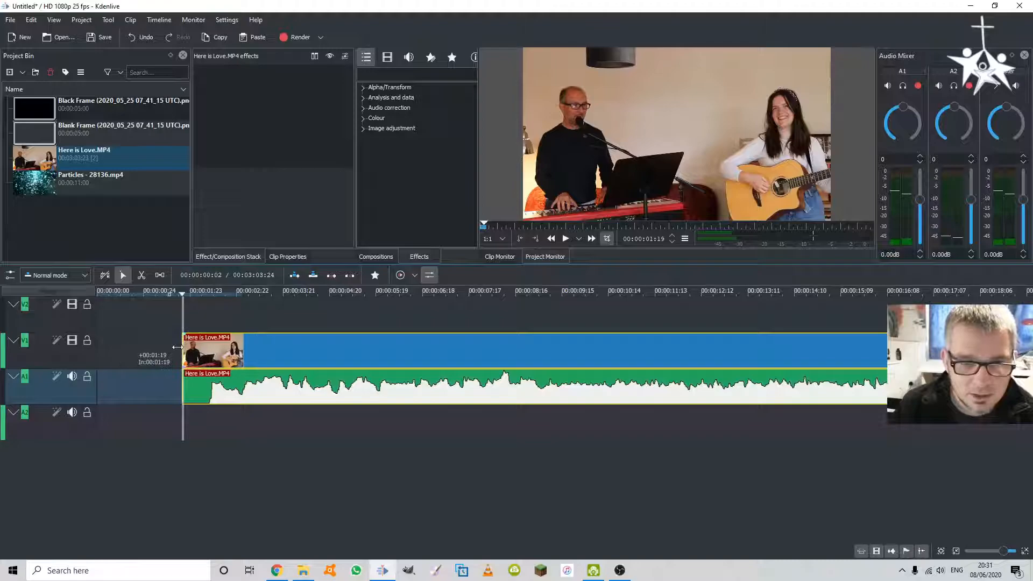
left_click_drag(307, 348, 208, 351)
Review the rest of the Here is Love clip along the timeline and play its final section to check the ending
scroll(689, 392, "down", 10)
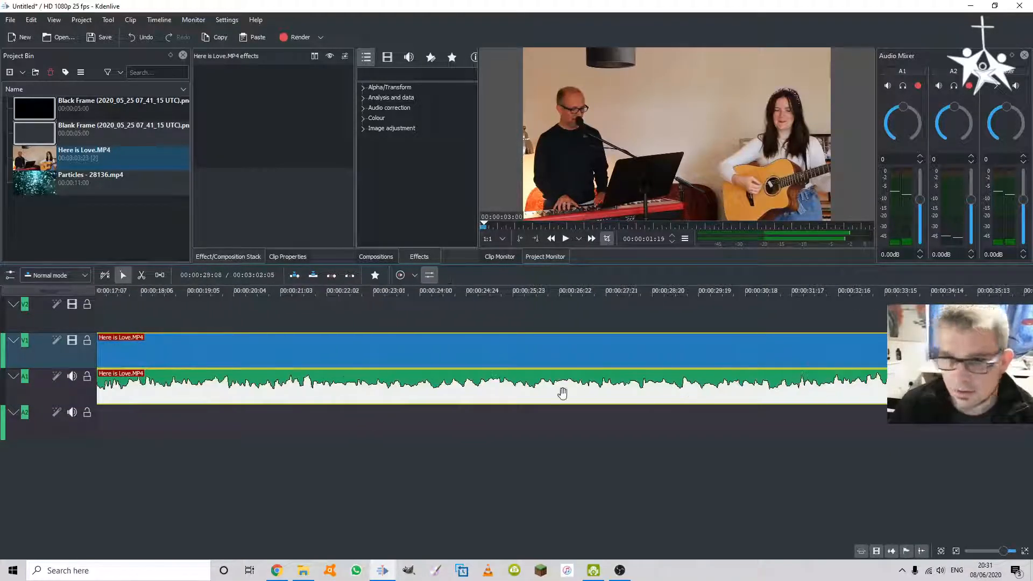
scroll(547, 388, "up", 5)
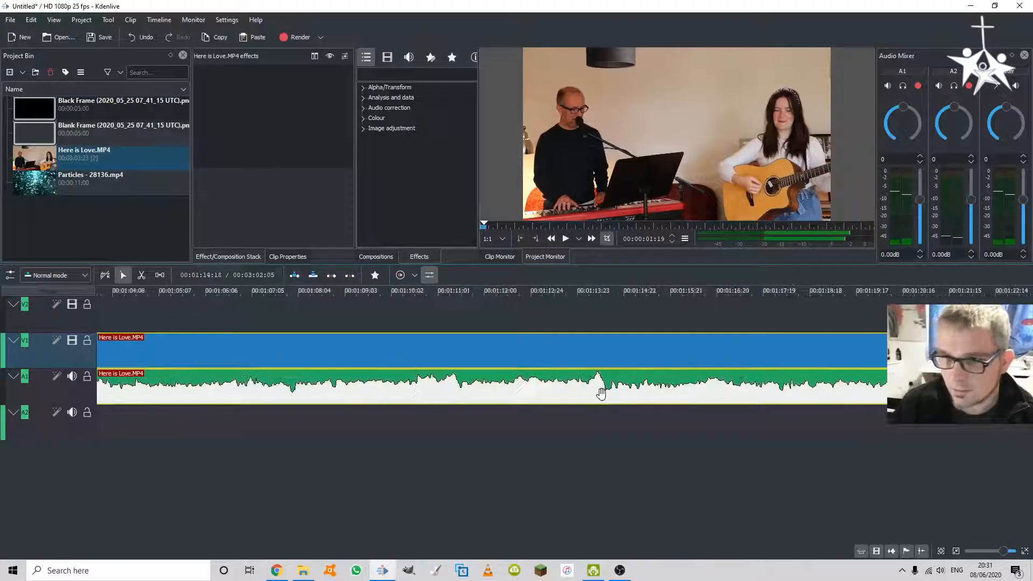
scroll(585, 395, "up", 5)
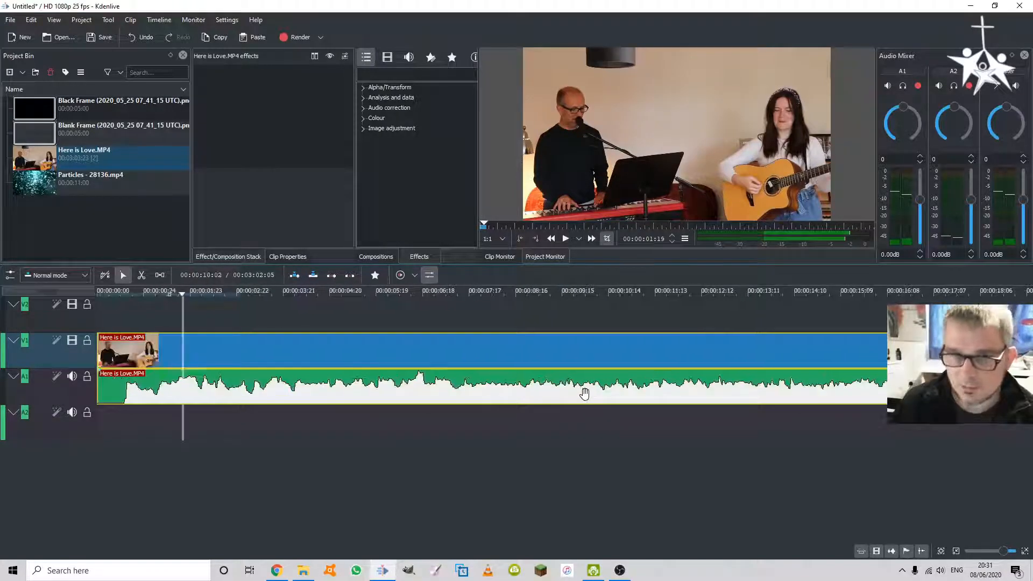
left_click_drag(1001, 554, 985, 554)
left_click_drag(142, 299, 356, 294)
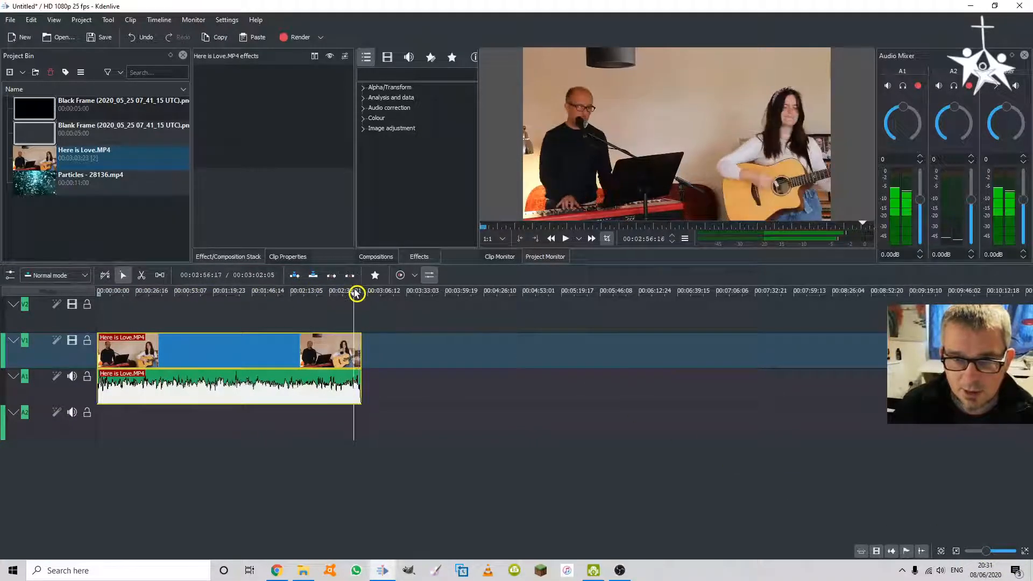
key("space")
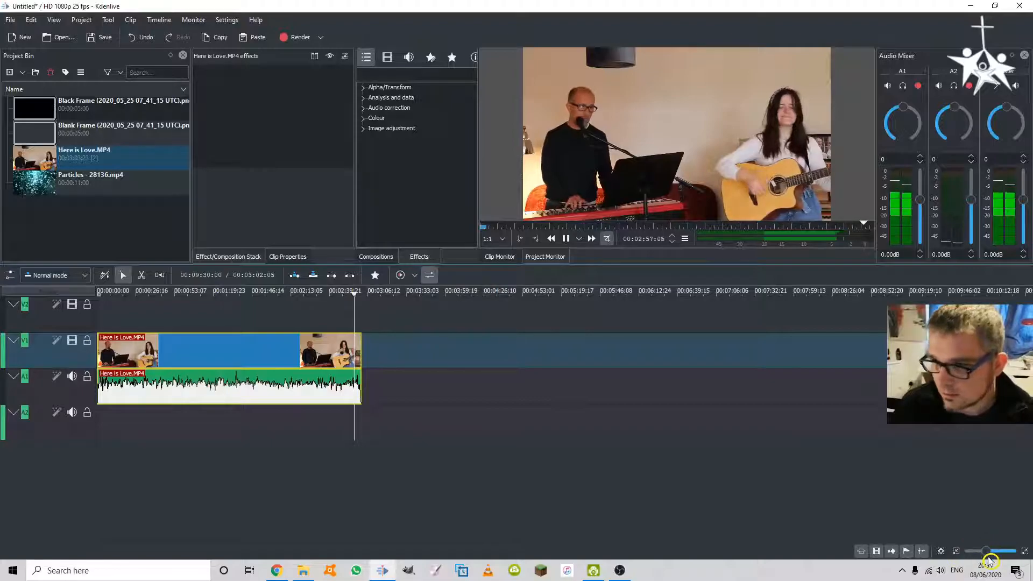
left_click_drag(987, 551, 1002, 552)
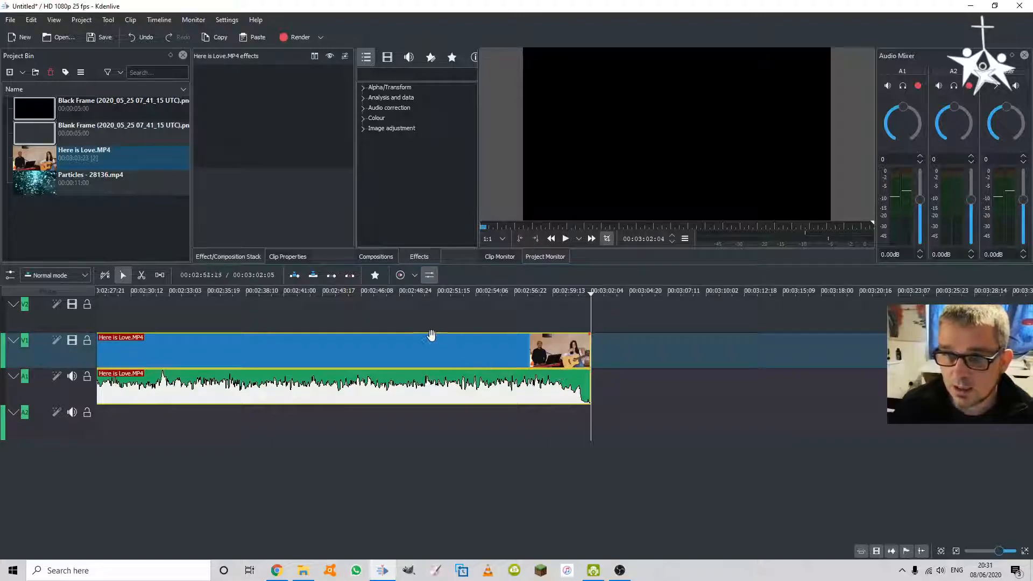
left_click(381, 292)
key("space")
key("space")
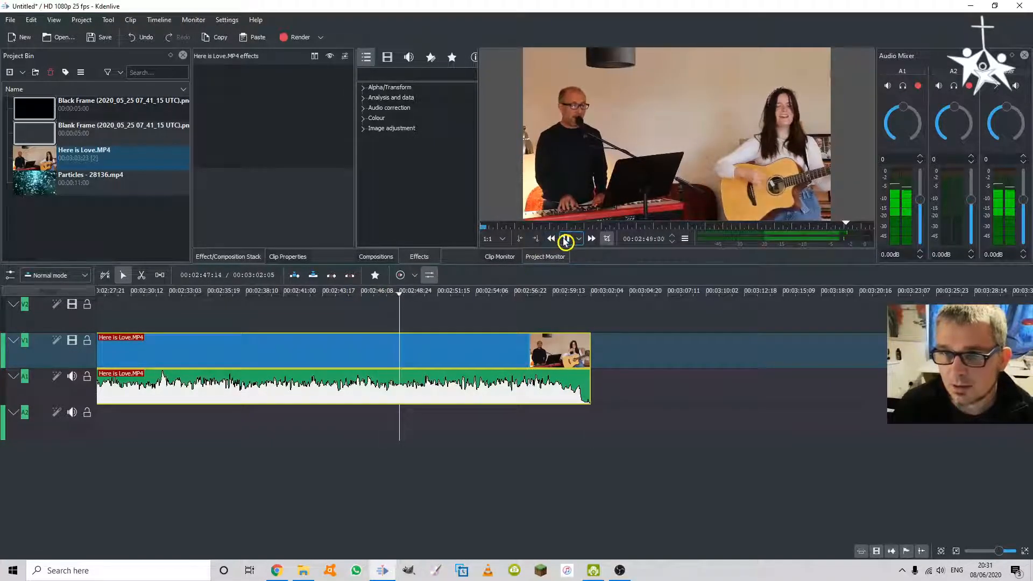
left_click(565, 240)
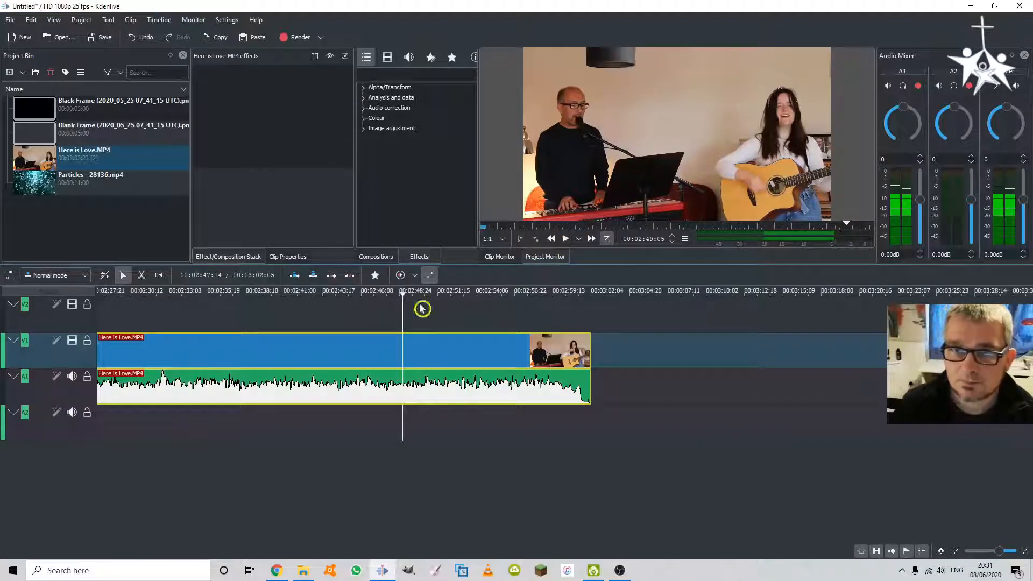
left_click(318, 295)
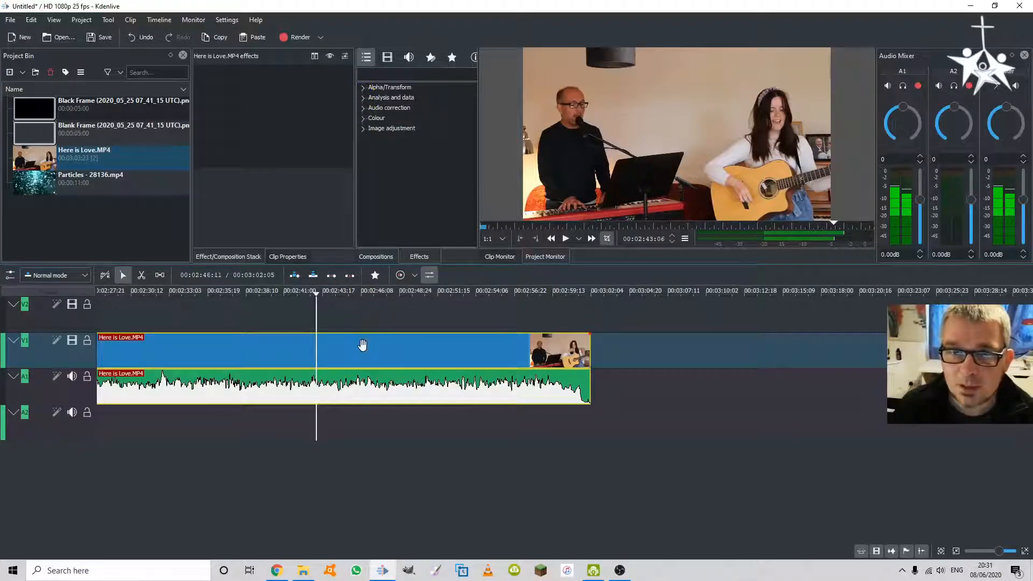
Apply the Fade in and Fade out audio correction effects to the Here is Love clip
left_click(364, 109)
left_click(399, 120)
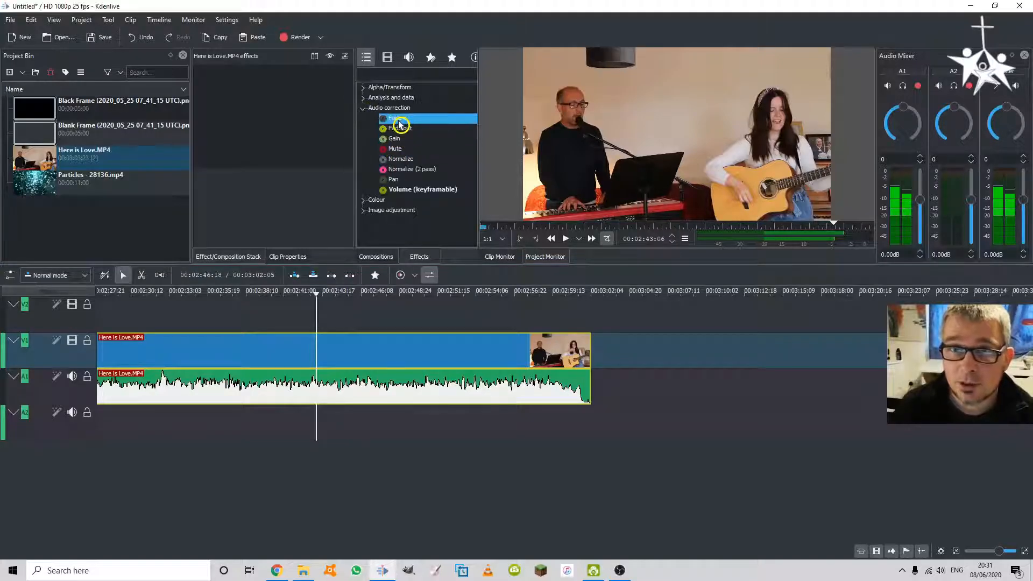
double_click(398, 121)
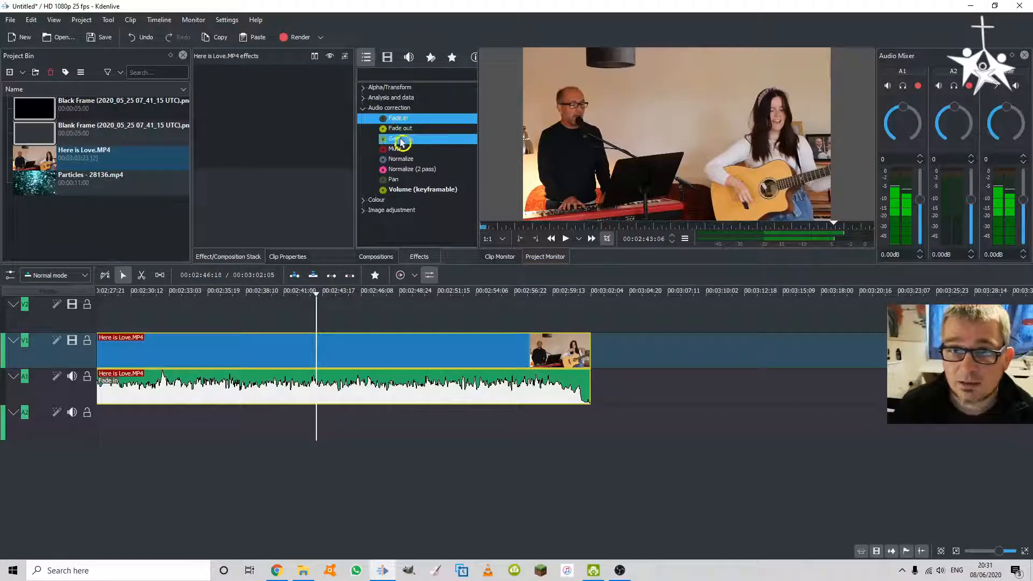
double_click(396, 131)
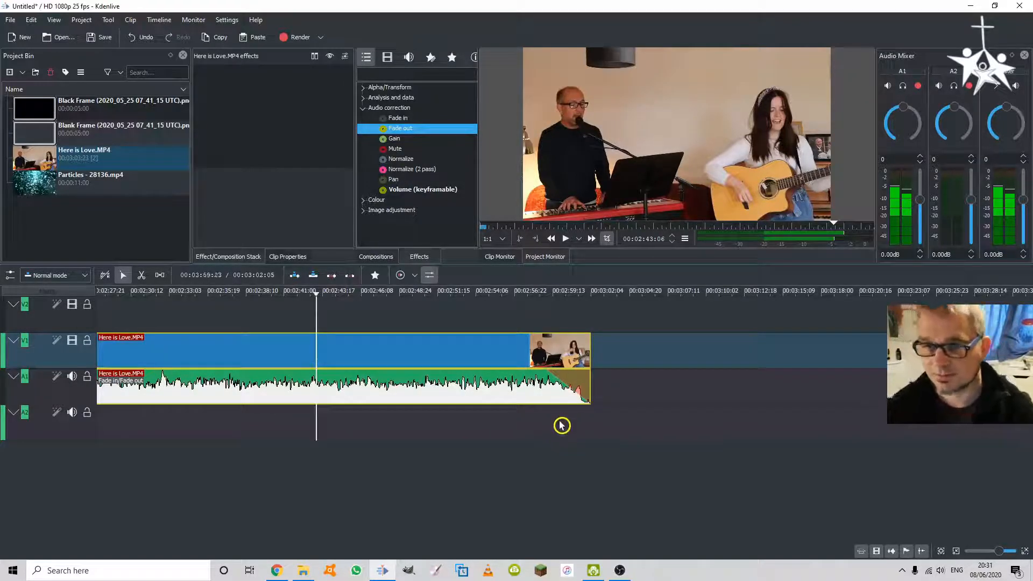
Inspect the audio fade-out, and play the clip's ending and opening to check both fades
left_click(598, 379)
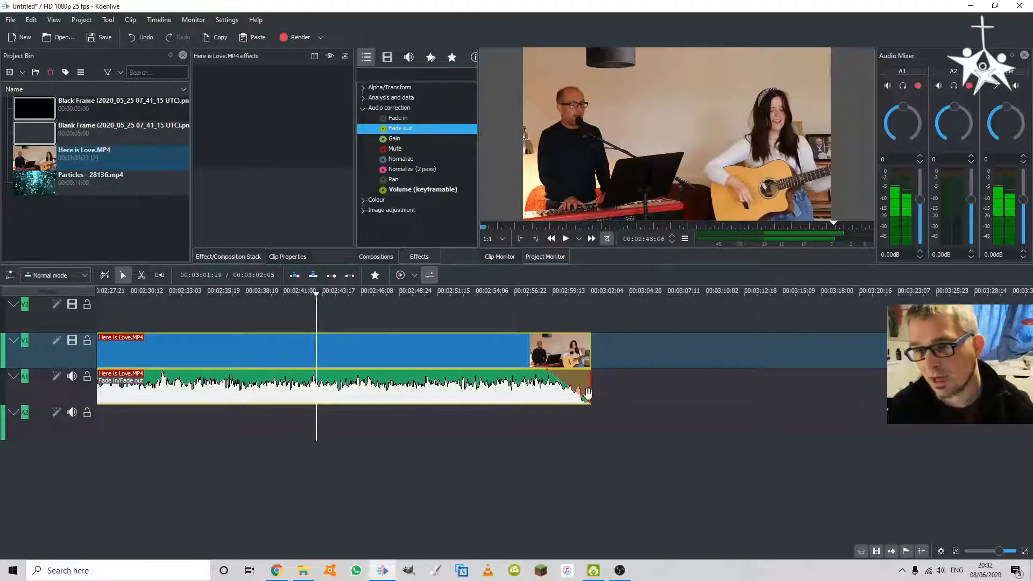
left_click(548, 378)
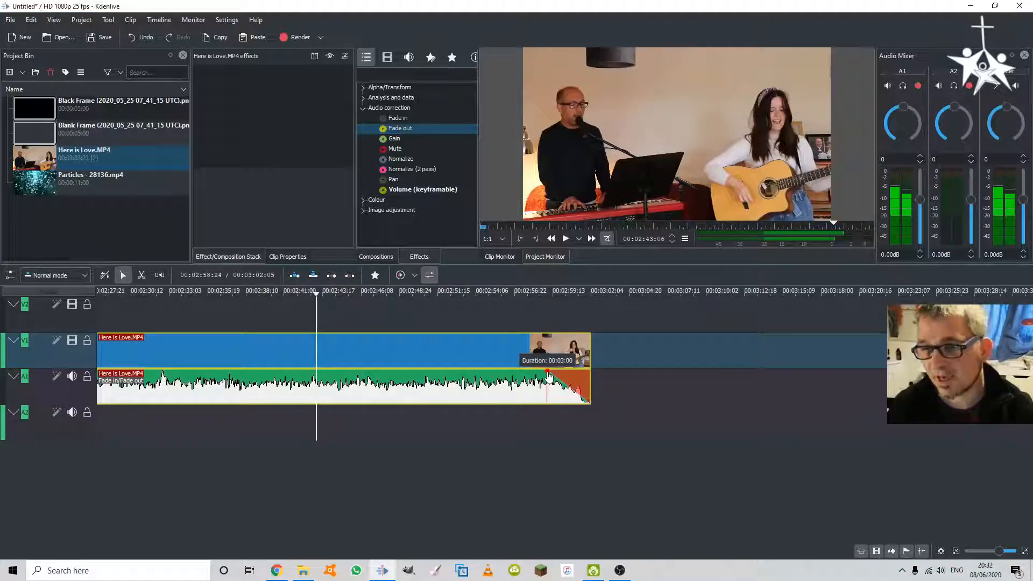
left_click(533, 294)
key("space")
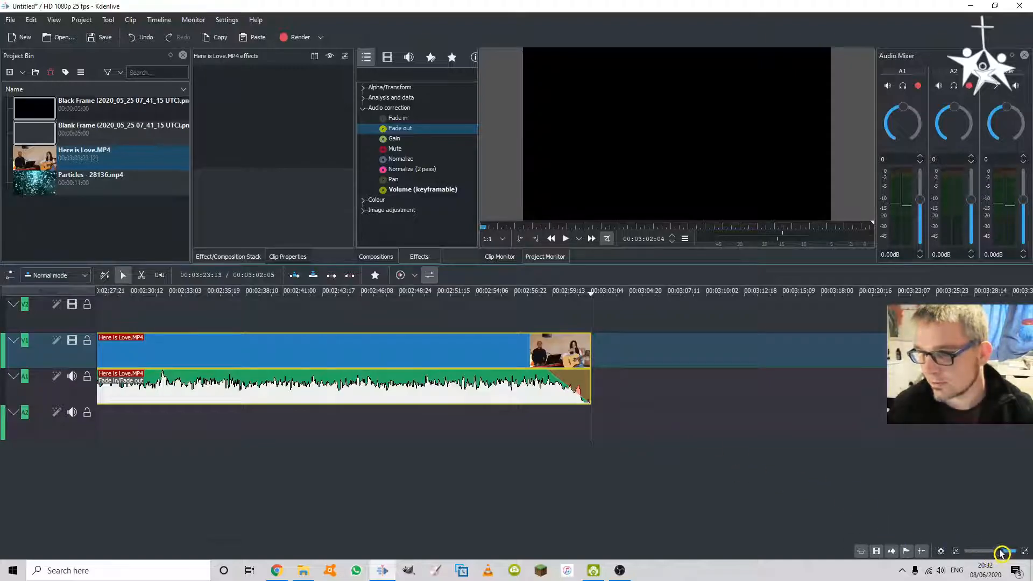
mouse_move(1000, 552)
left_mouse_down()
mouse_move(977, 555)
mouse_move(988, 554)
left_mouse_up()
left_click_drag(166, 292, 46, 292)
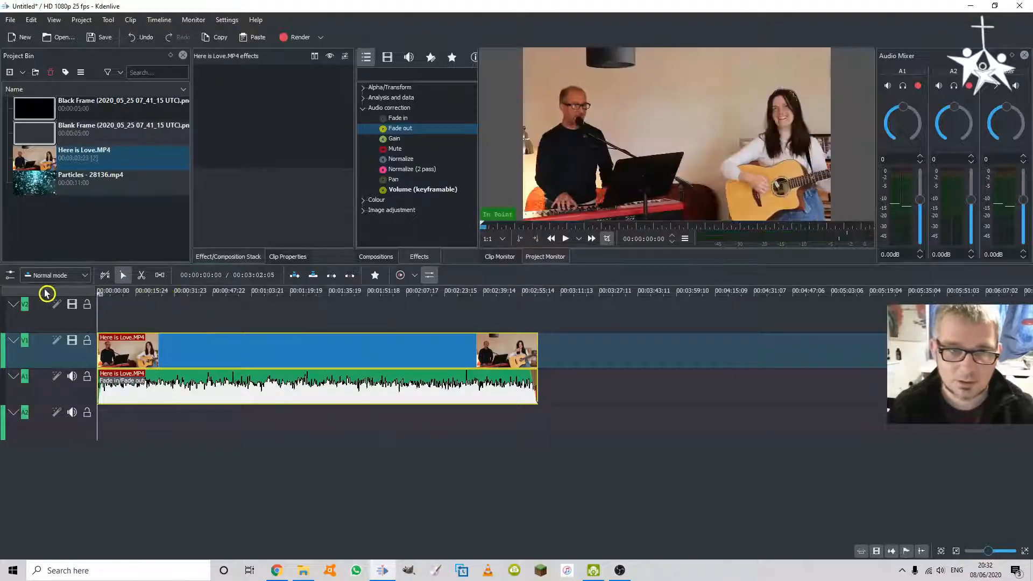
key("space")
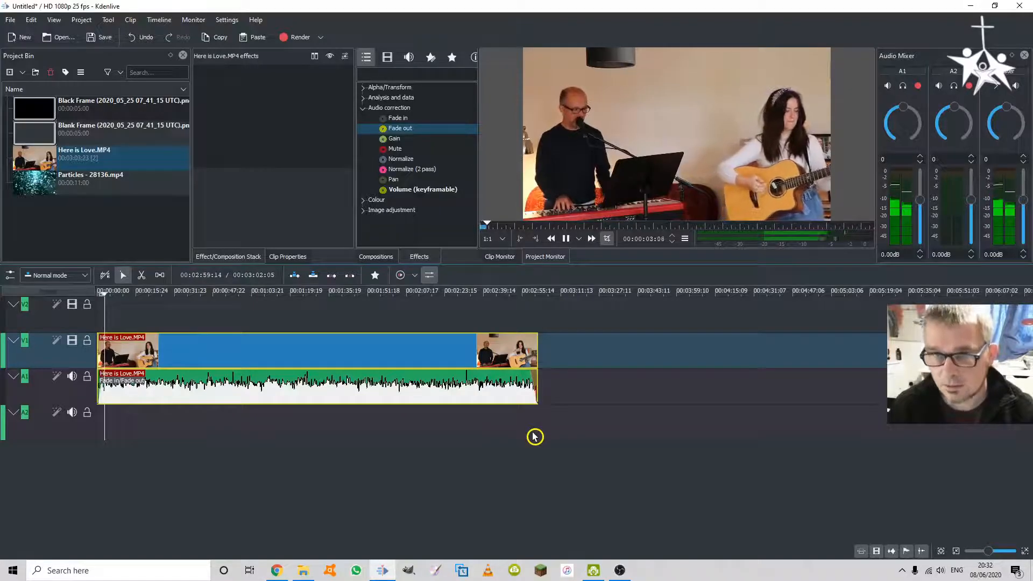
key("space")
key("space")
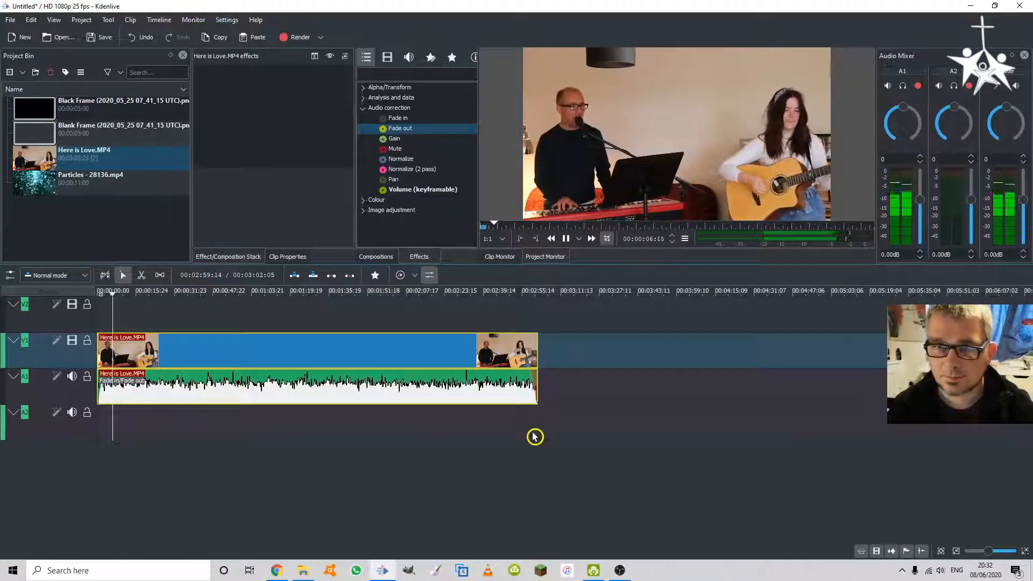
key("space")
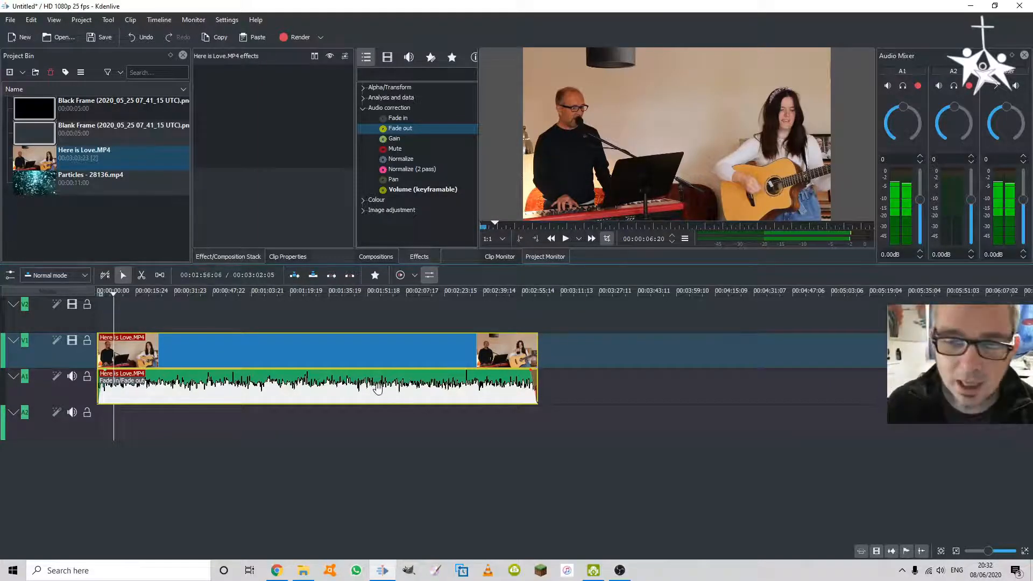
Try a Gain effect at 111% on the A1 audio clip, and remove it
left_click(206, 380)
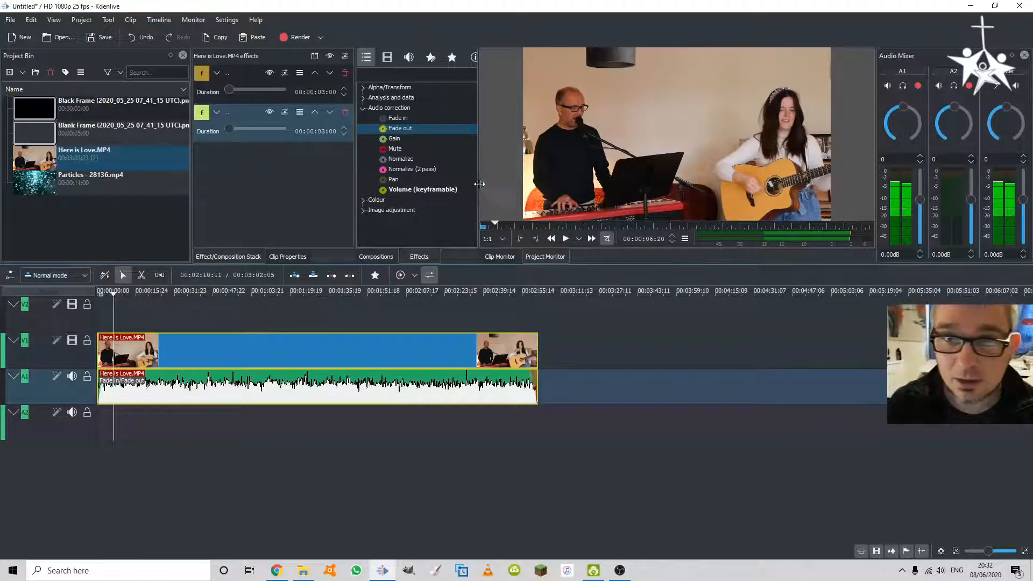
double_click(393, 140)
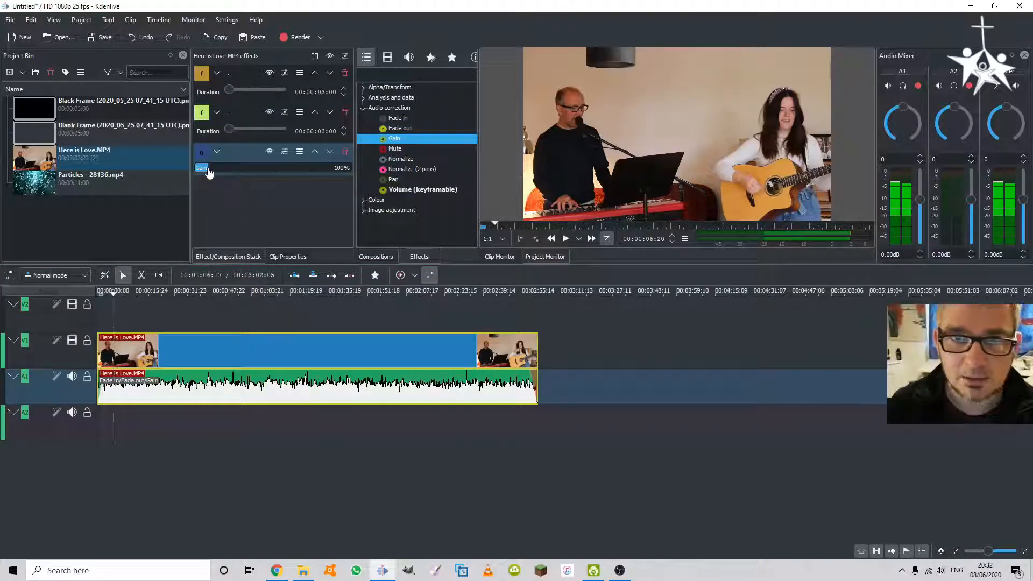
left_click_drag(209, 171, 228, 171)
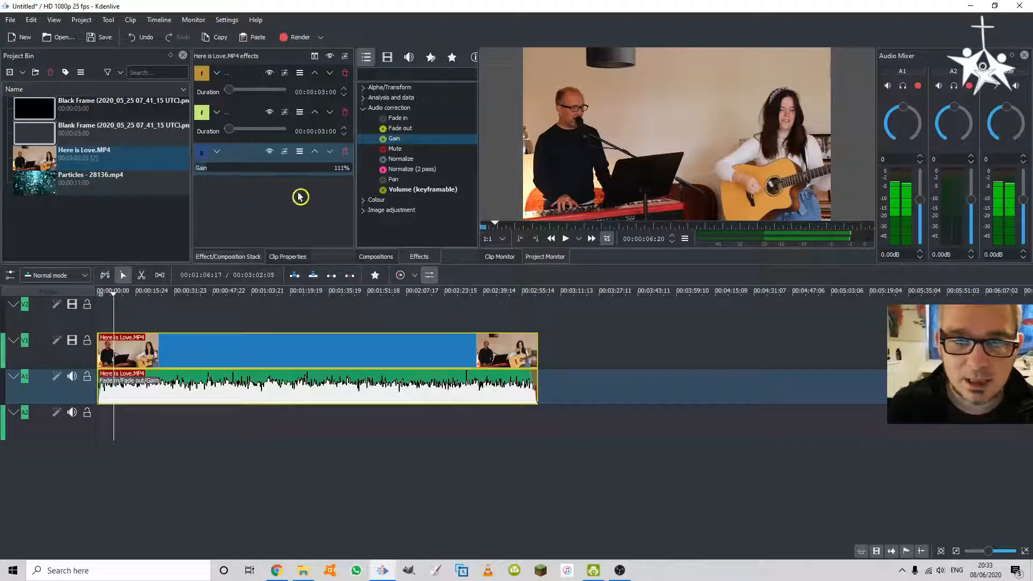
left_click(347, 152)
Try a much longer fade-out on the A1 audio clip, and return its duration to 3 seconds
left_click(323, 349)
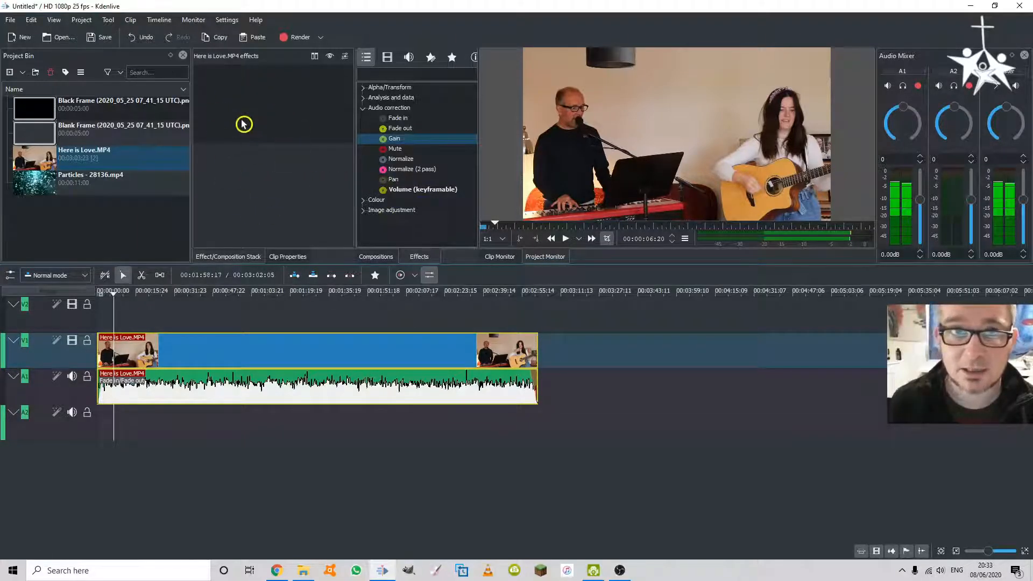
left_click(350, 395)
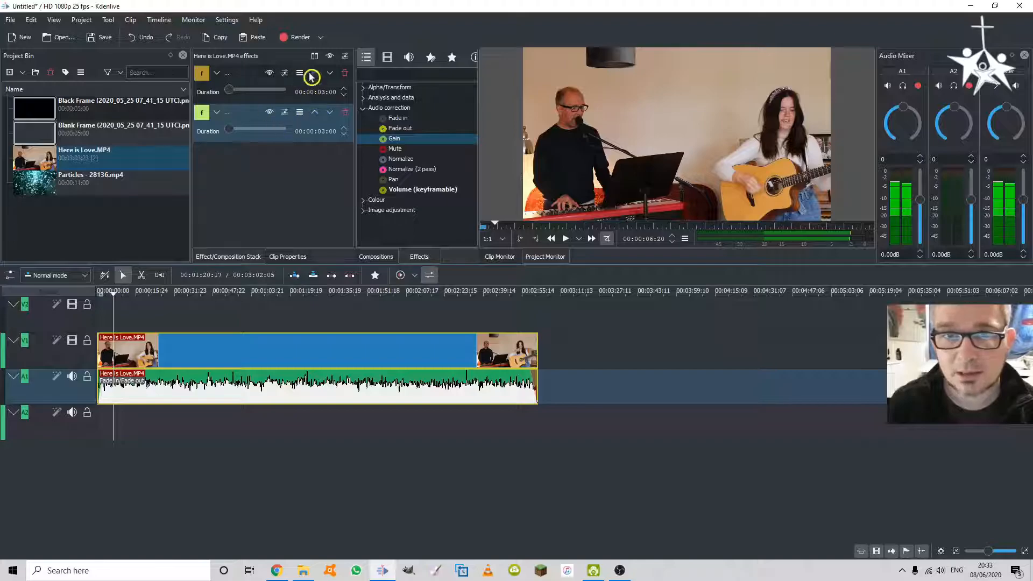
left_click(331, 181)
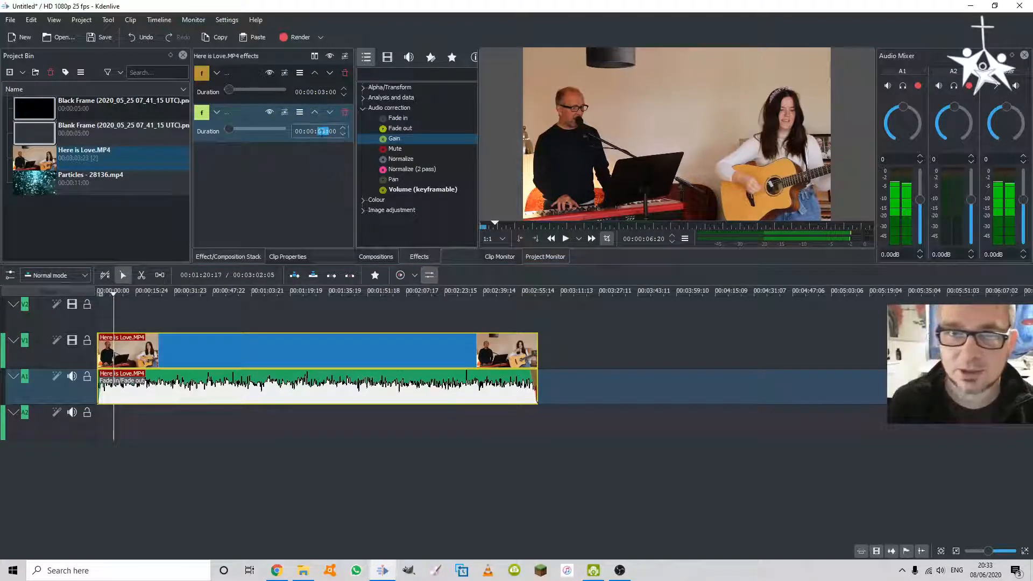
left_click(326, 166)
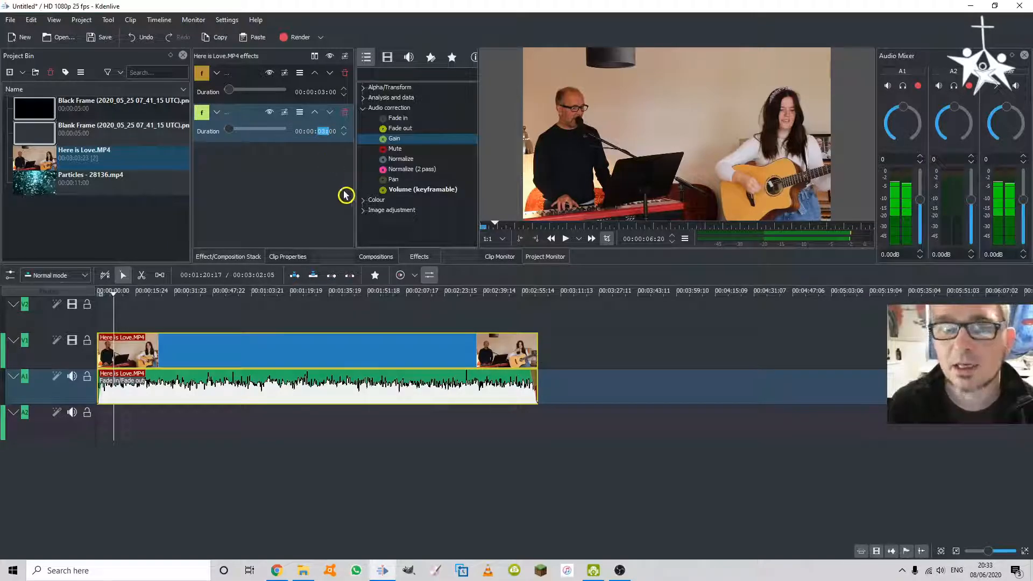
left_click_drag(535, 381, 434, 380)
left_click(319, 130)
double_click(320, 130)
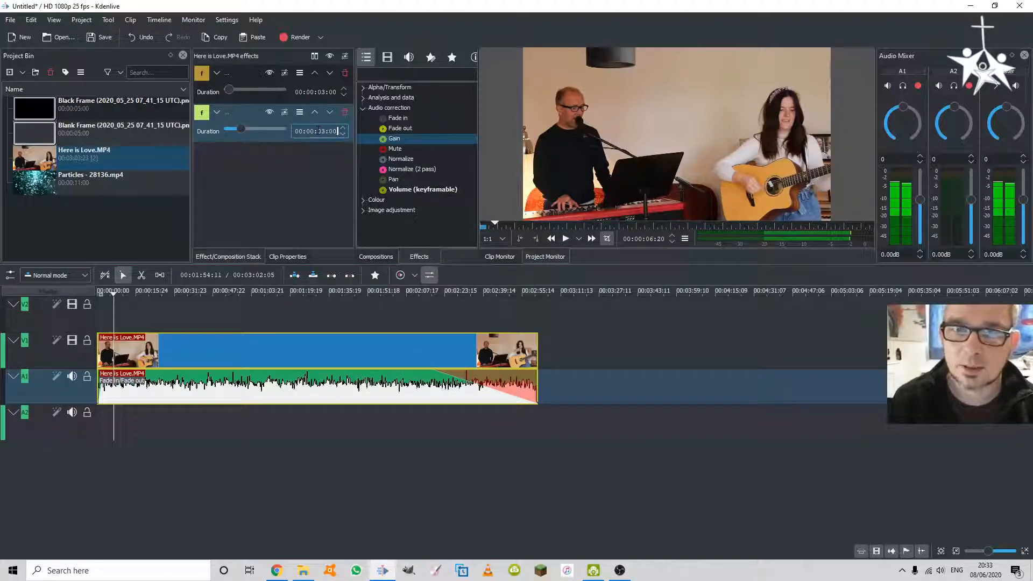
key("Return")
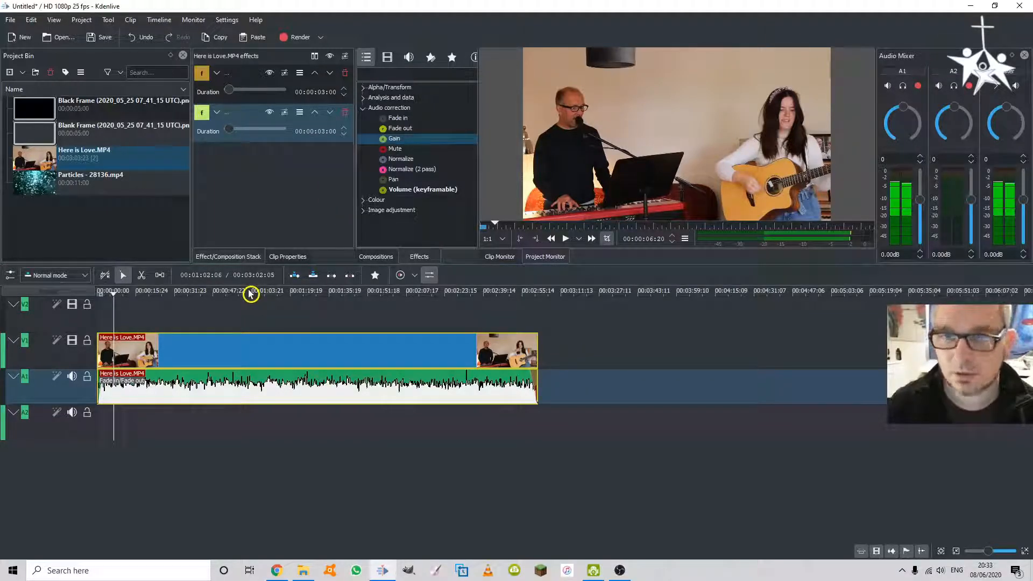
Apply the Transform effect to the Here is Love video clip on V1 and set its size to 50%
left_click(364, 337)
left_click(584, 126)
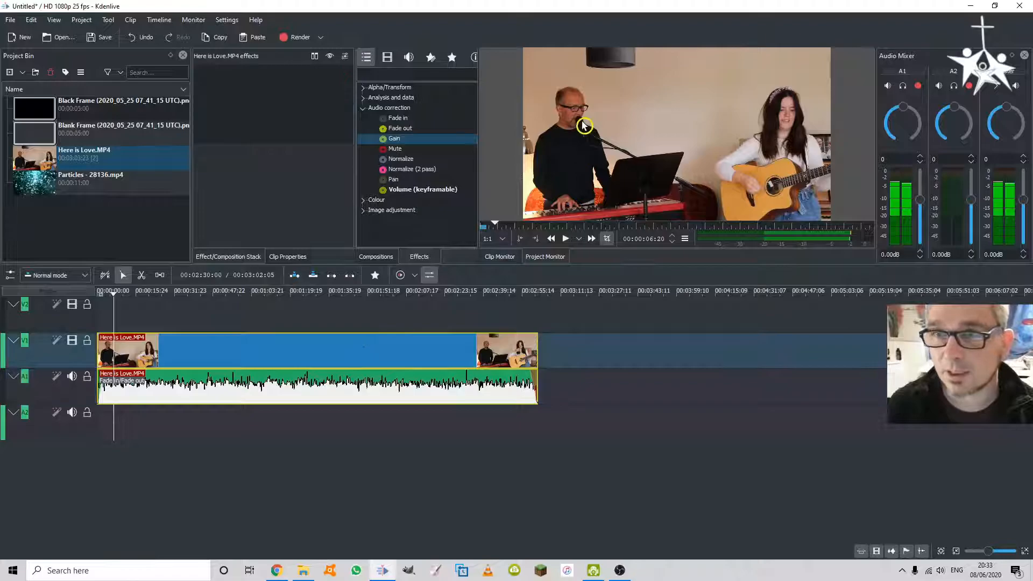
left_click(571, 235)
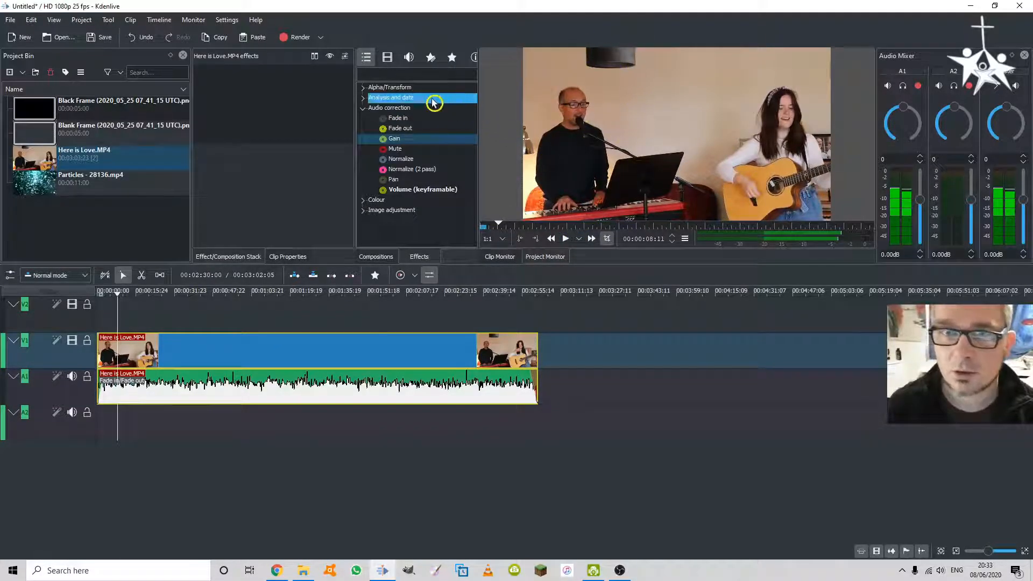
left_click(363, 87)
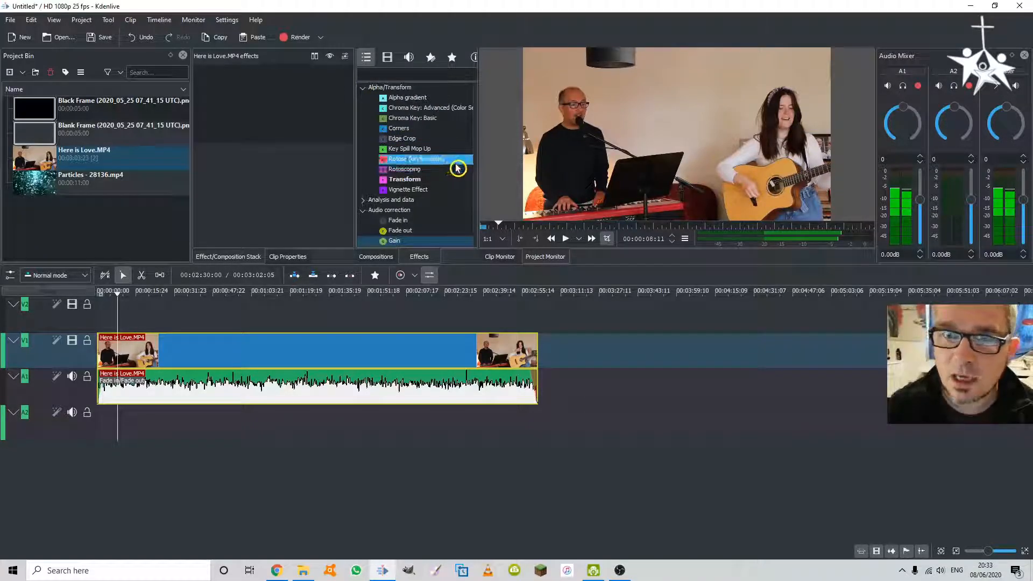
double_click(404, 181)
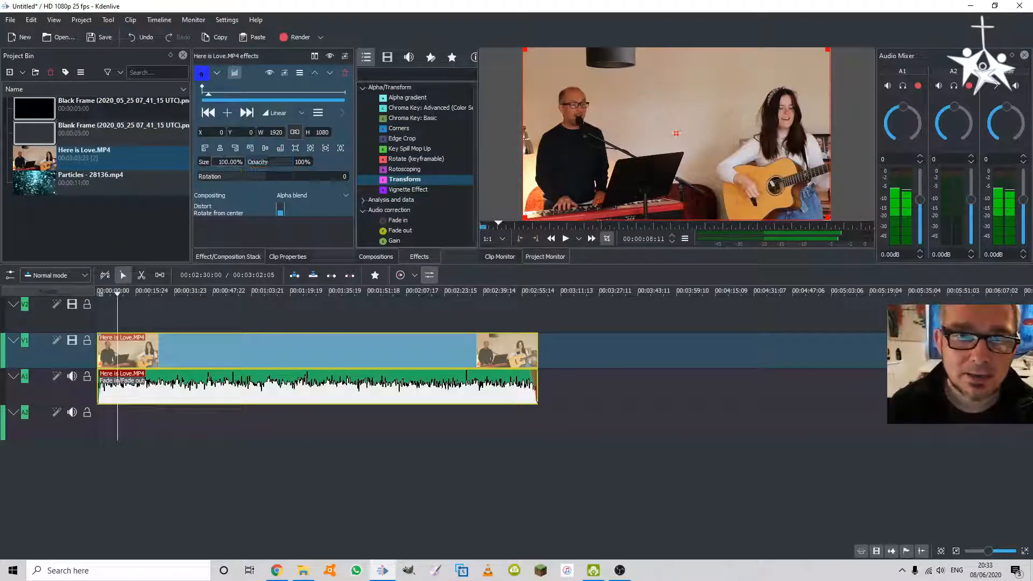
type("50")
key("Return")
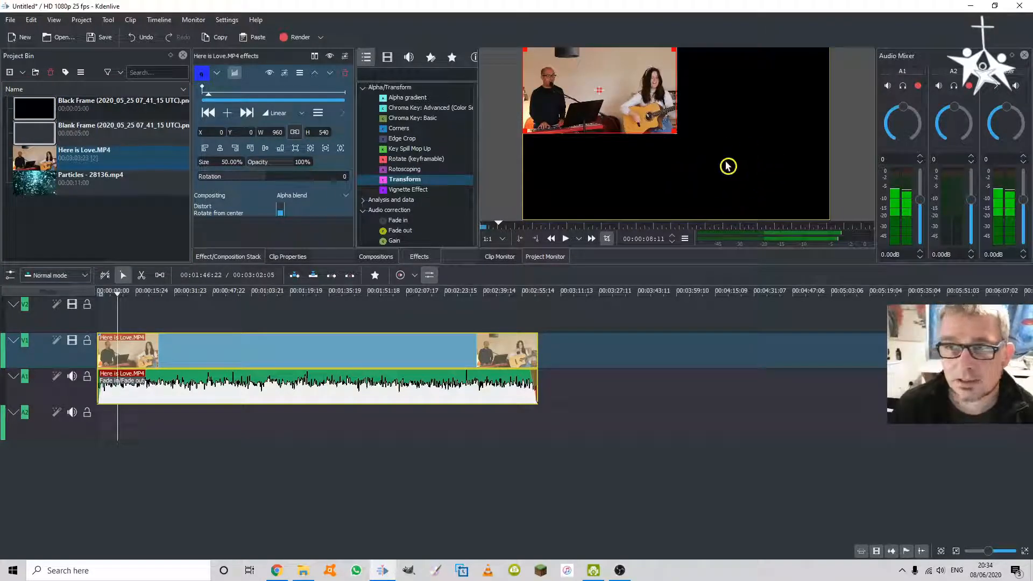
Place the Black Frame image at the start of track V2, extended to the full length of the Here is Love clip
left_click(32, 108)
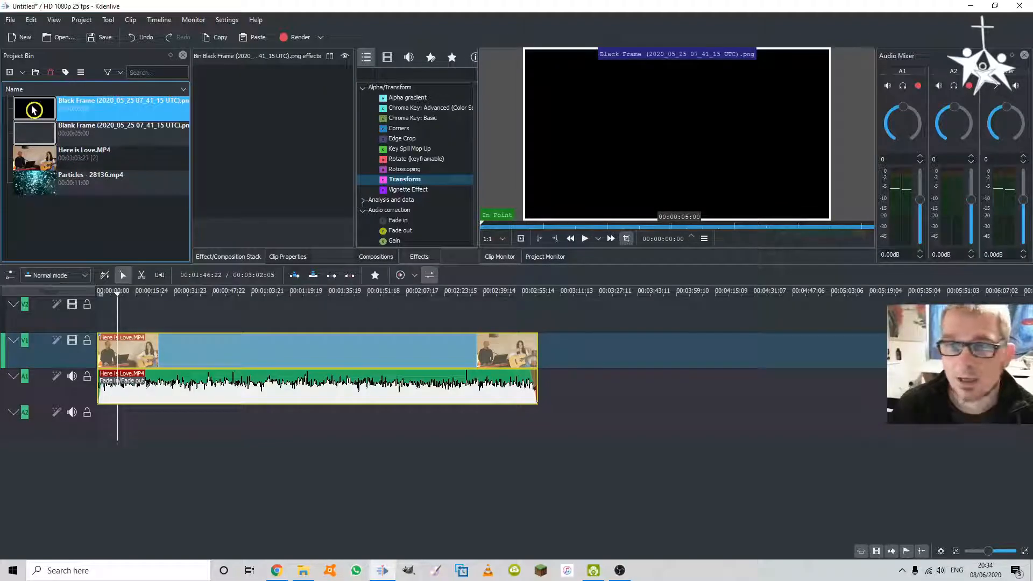
left_click_drag(33, 108, 536, 321)
left_click(105, 319)
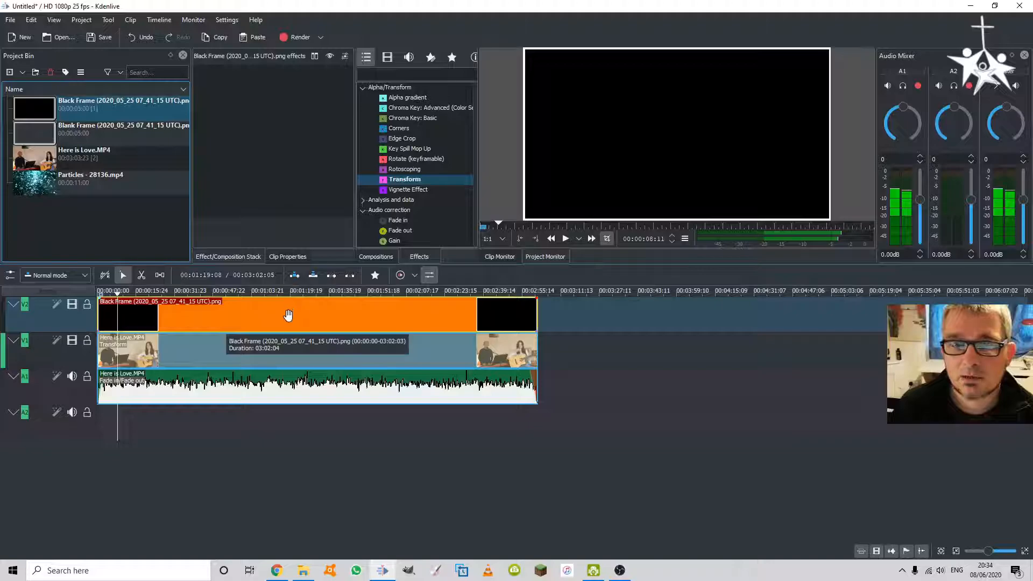
Try copying the Here is Love clip's effects onto the Black Frame clip, and undo the paste
left_click(297, 354)
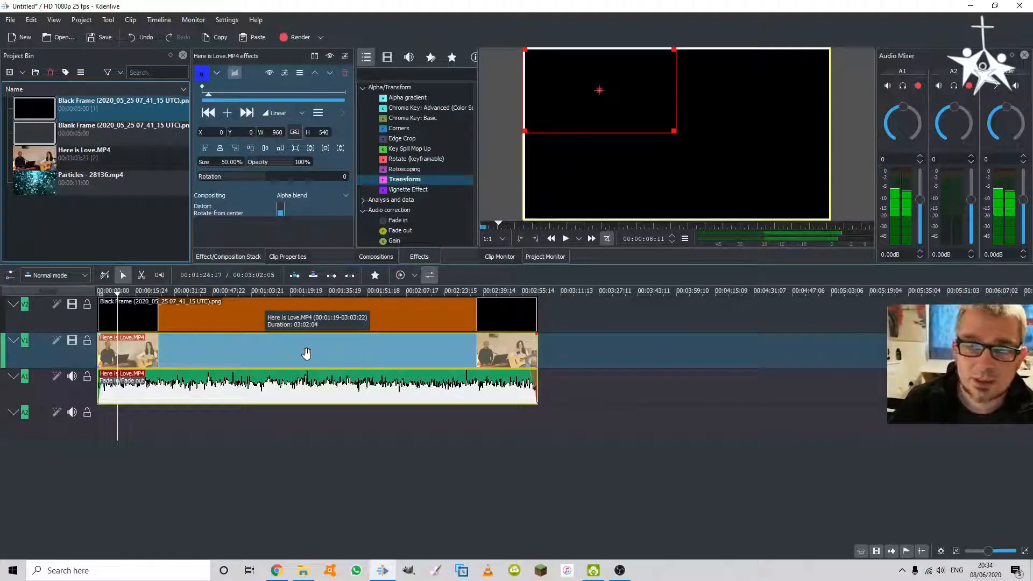
right_click(307, 353)
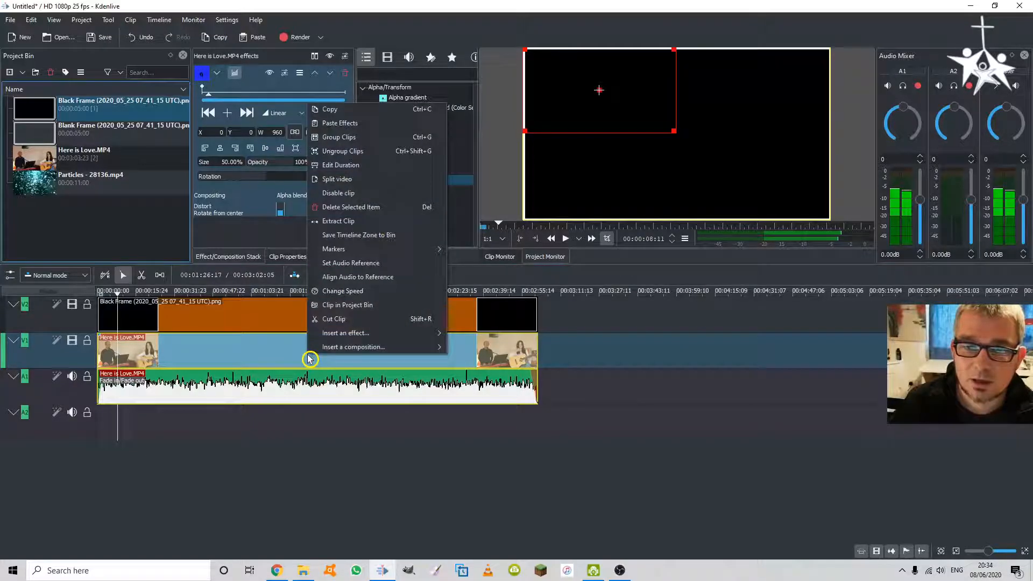
right_click(253, 350)
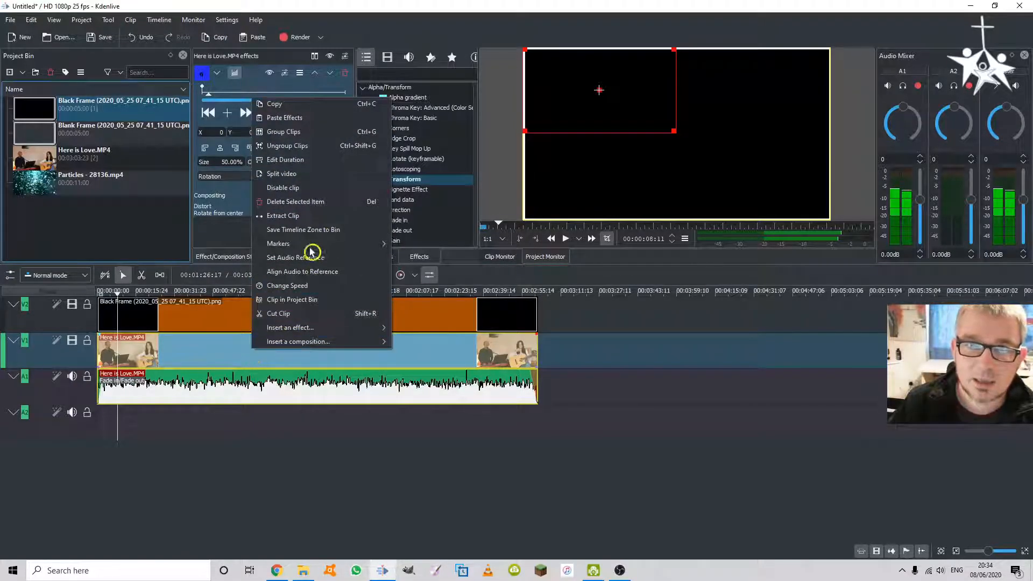
left_click(293, 106)
left_click(290, 307)
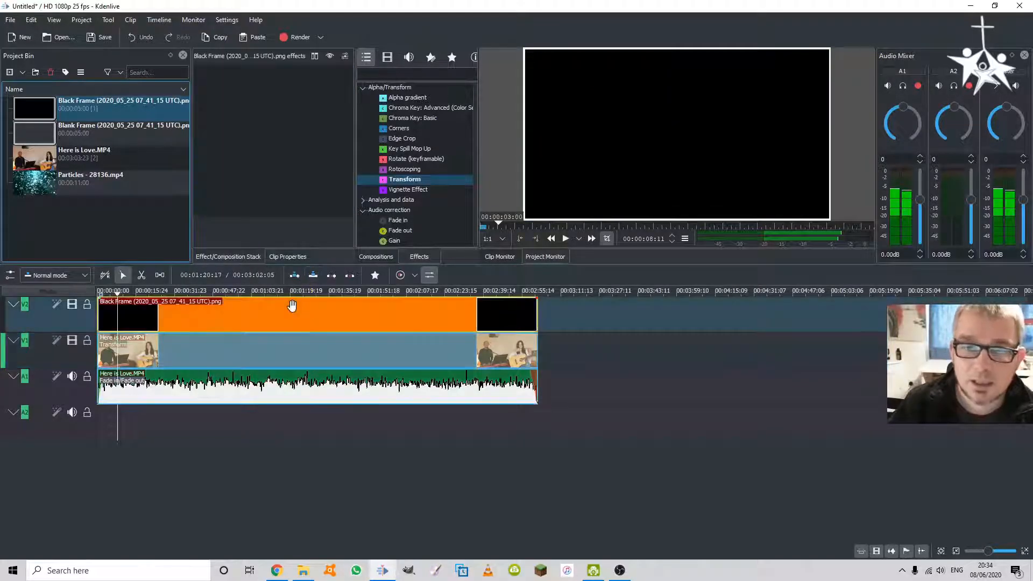
right_click(291, 306)
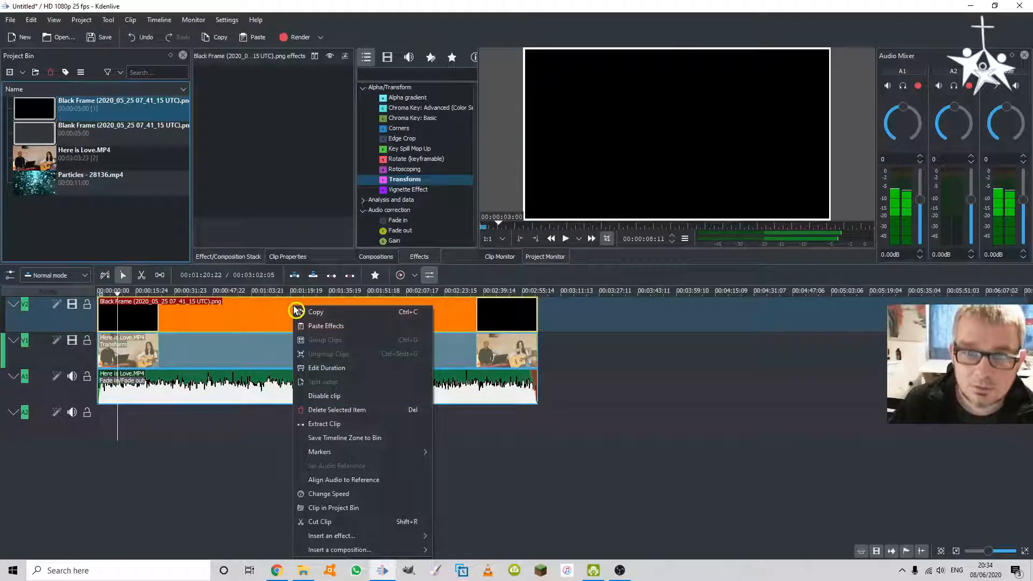
left_click(334, 329)
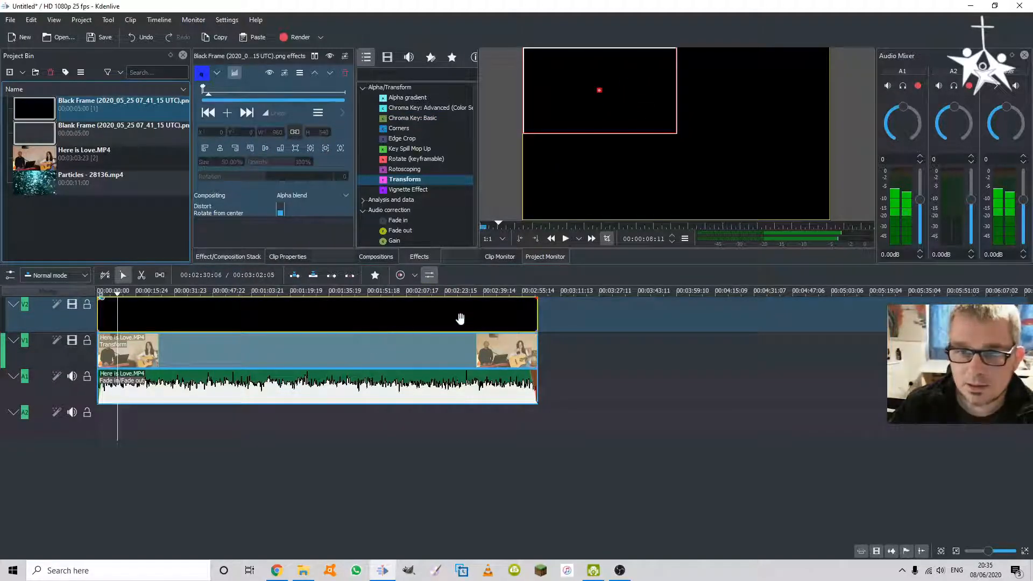
key("ctrl+z")
left_click(691, 368)
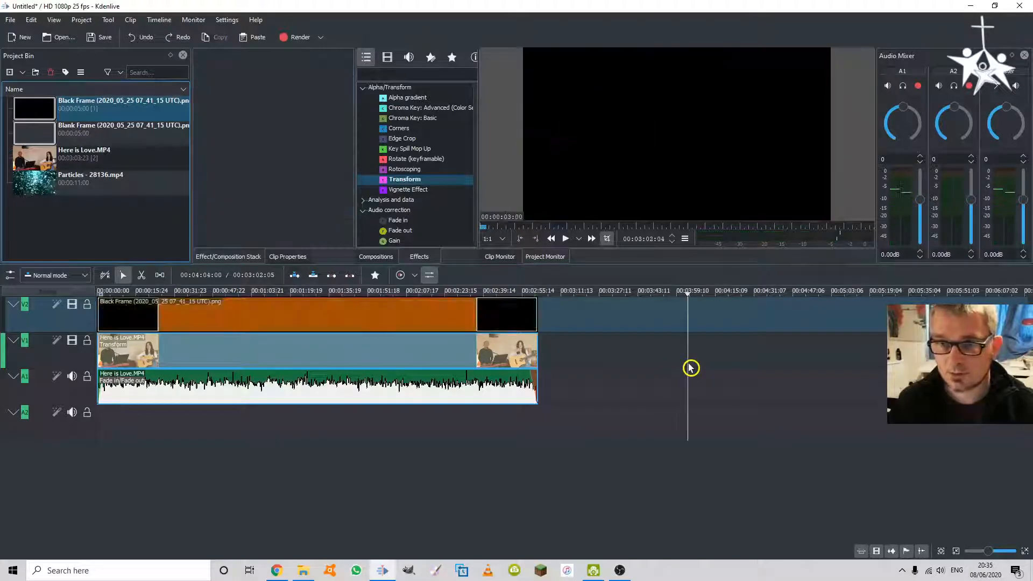
Apply the Transform effect to the Black Frame clip at 50% size, and align it to the bottom-right corner of the picture
left_click(300, 310)
left_click_drag(419, 107, 418, 96)
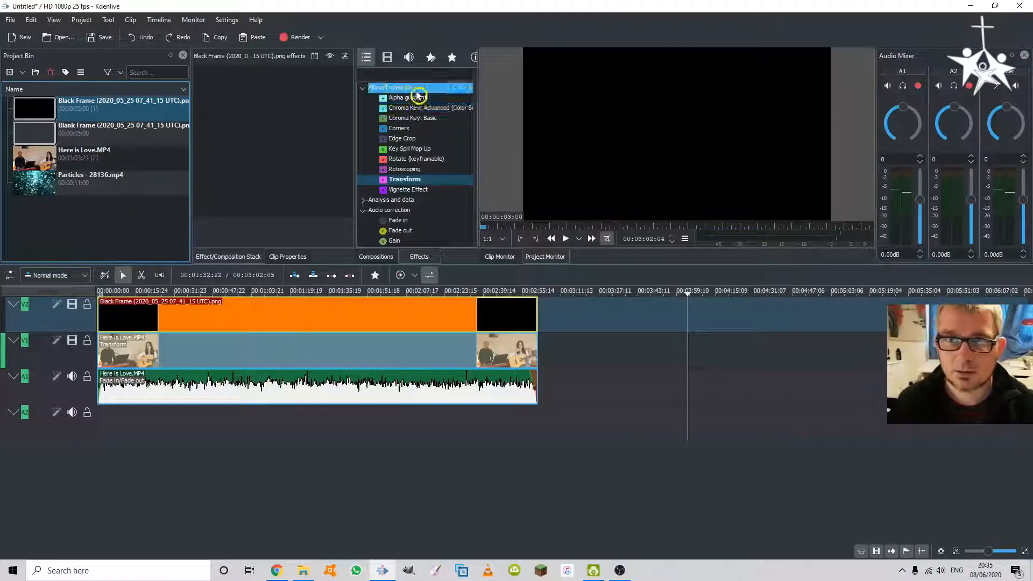
double_click(406, 179)
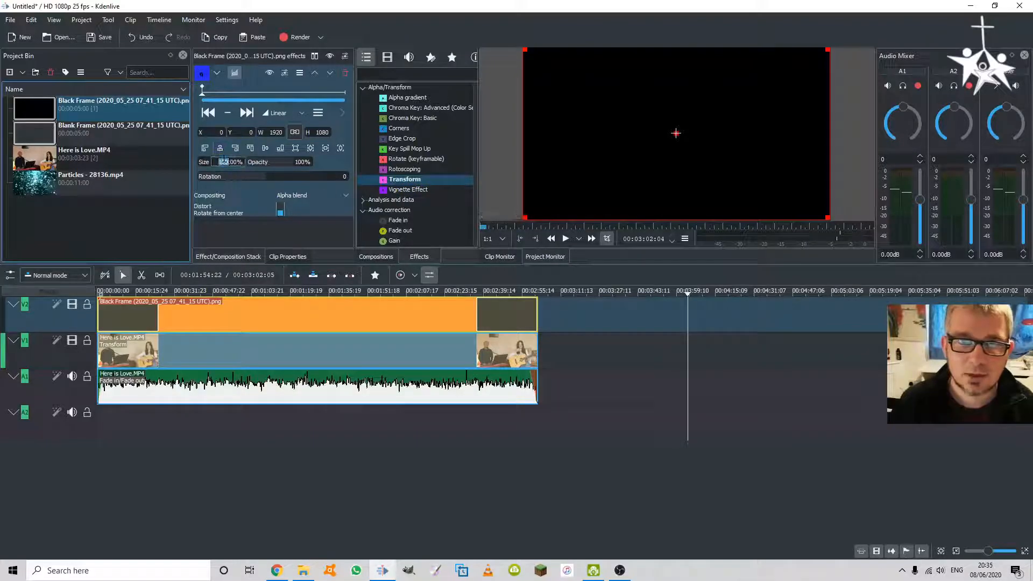
key("Return")
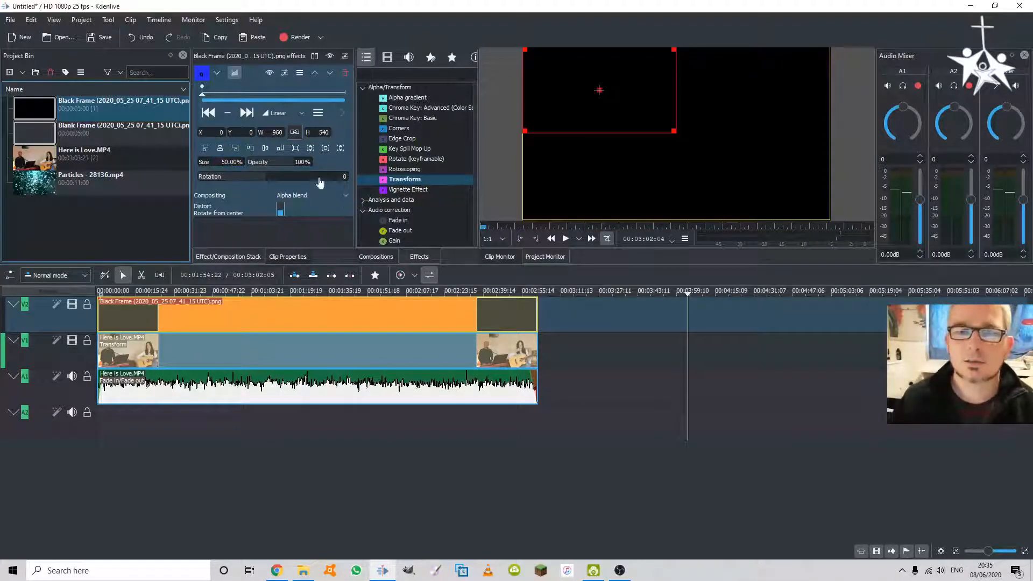
left_click(237, 149)
left_click(261, 195)
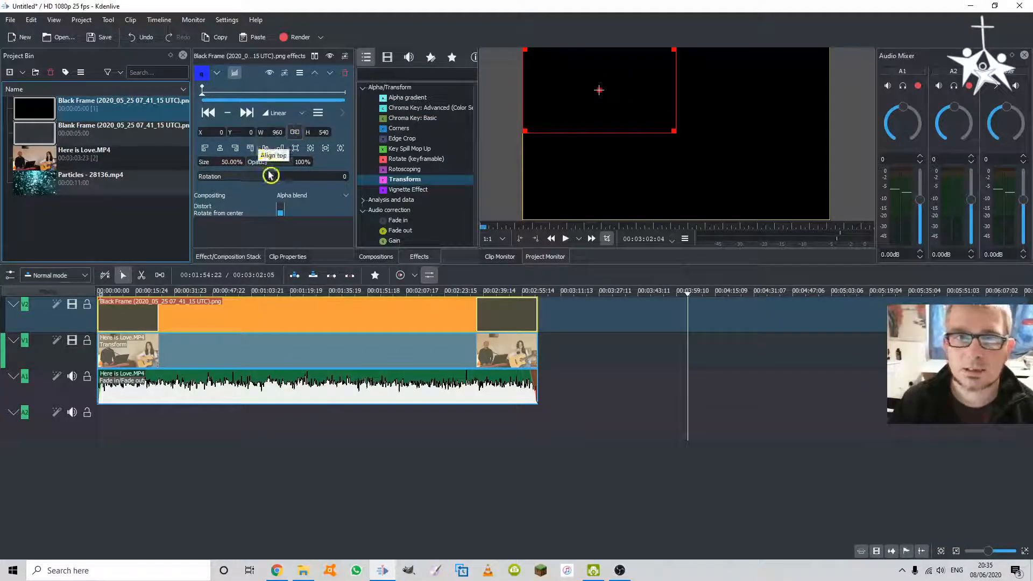
left_click(237, 150)
left_click(280, 150)
Check the combined picture of the Here is Love video and the Black Frame at several points along the timeline
left_click(675, 374)
left_click(612, 376)
left_click(470, 319)
left_click(841, 331)
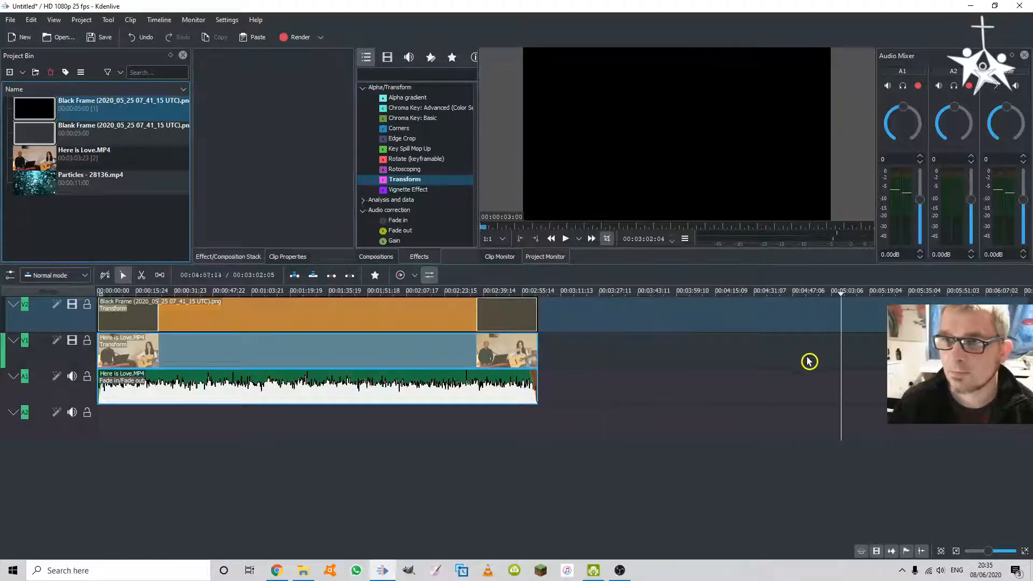
left_click(319, 312)
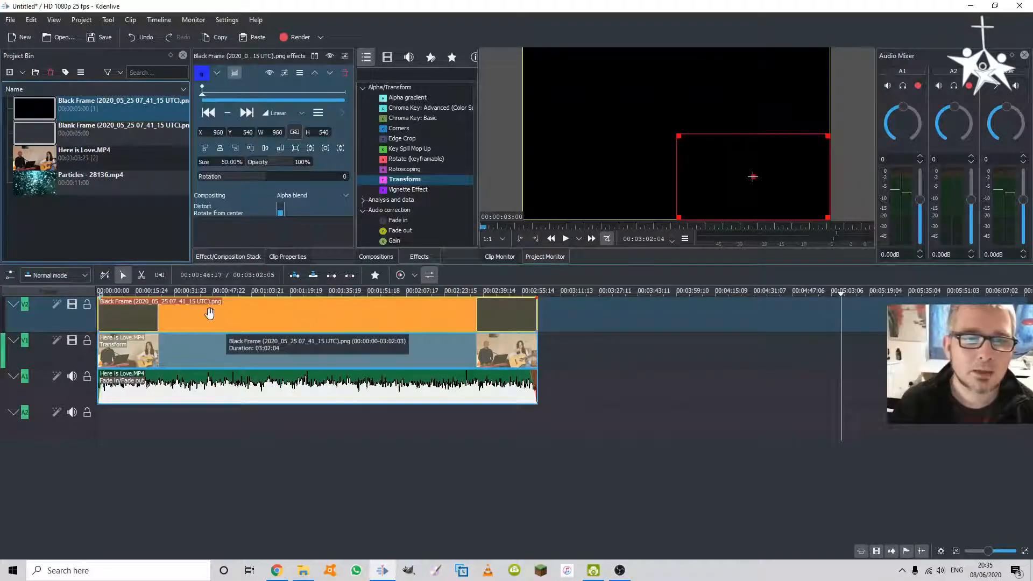
left_click(771, 358)
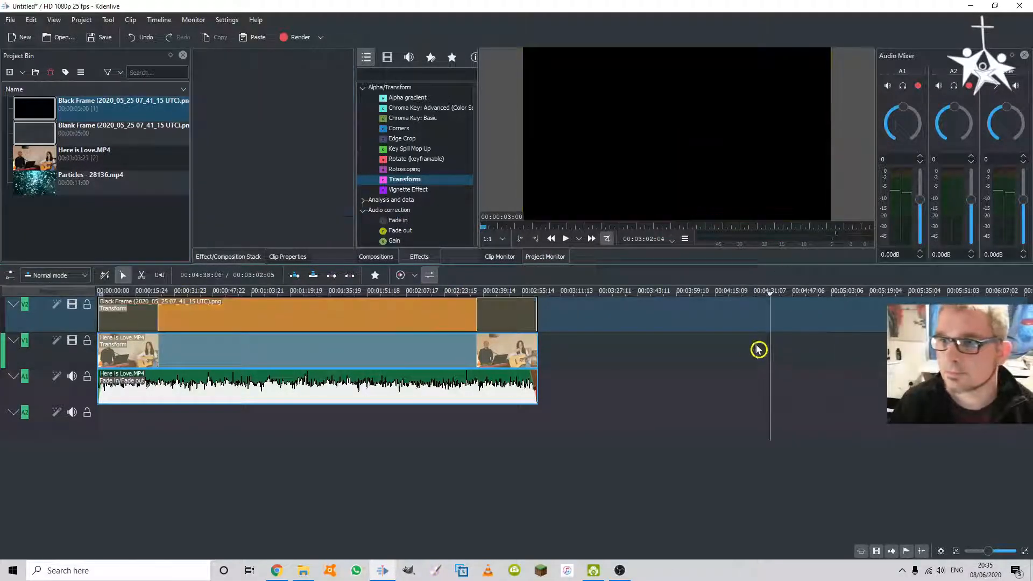
left_click(515, 314)
left_click(489, 292)
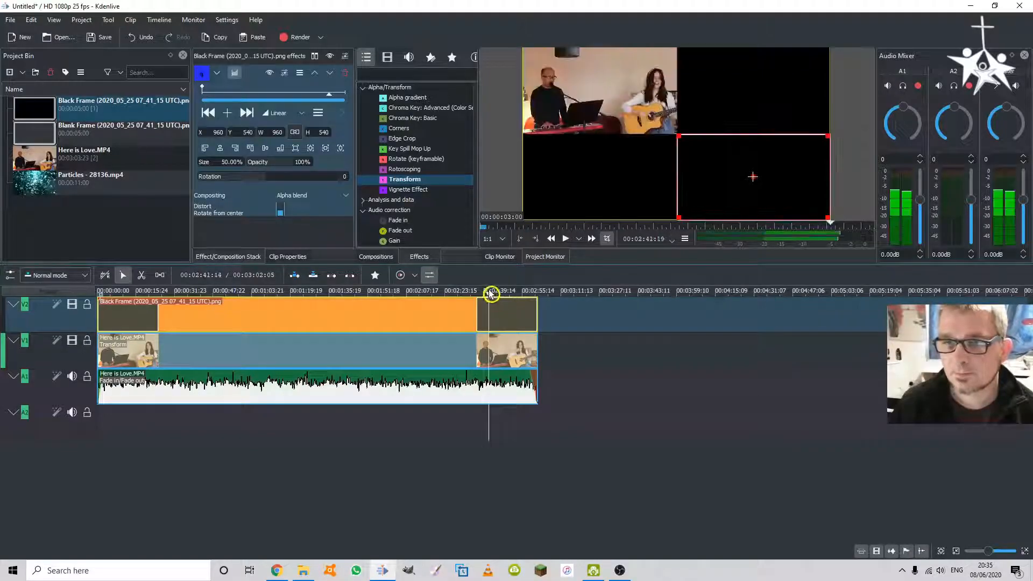
left_click(789, 294)
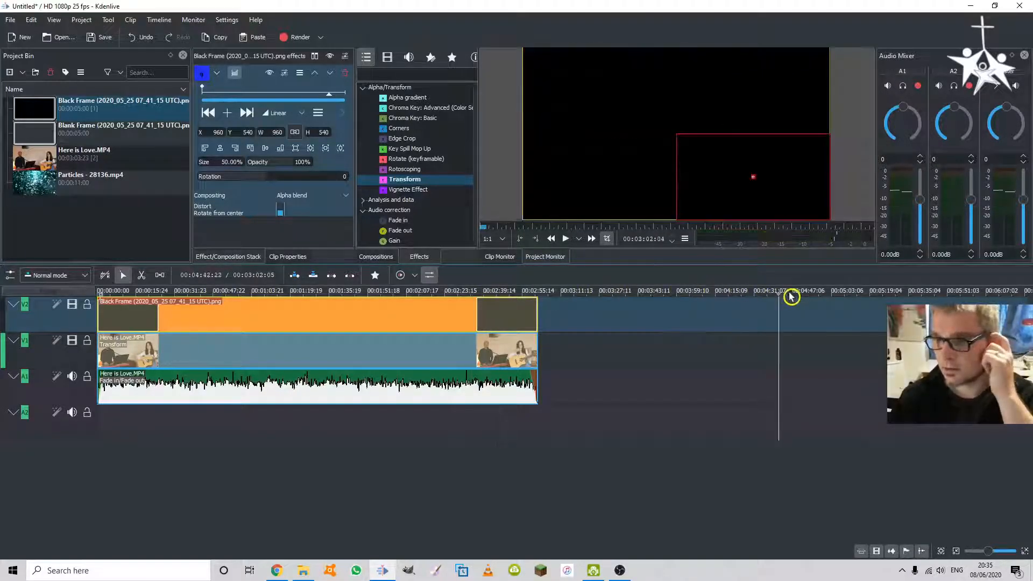
left_click_drag(766, 294, 428, 296)
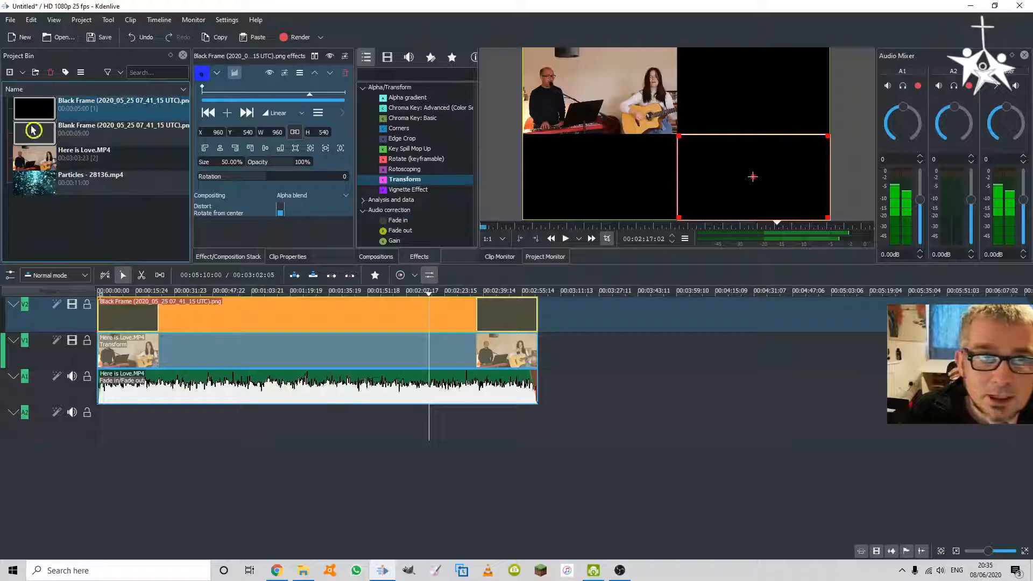
Insert a video track above V1, and place the Blank Frame image on it for the full length of the Here is Love clip
left_click(16, 357)
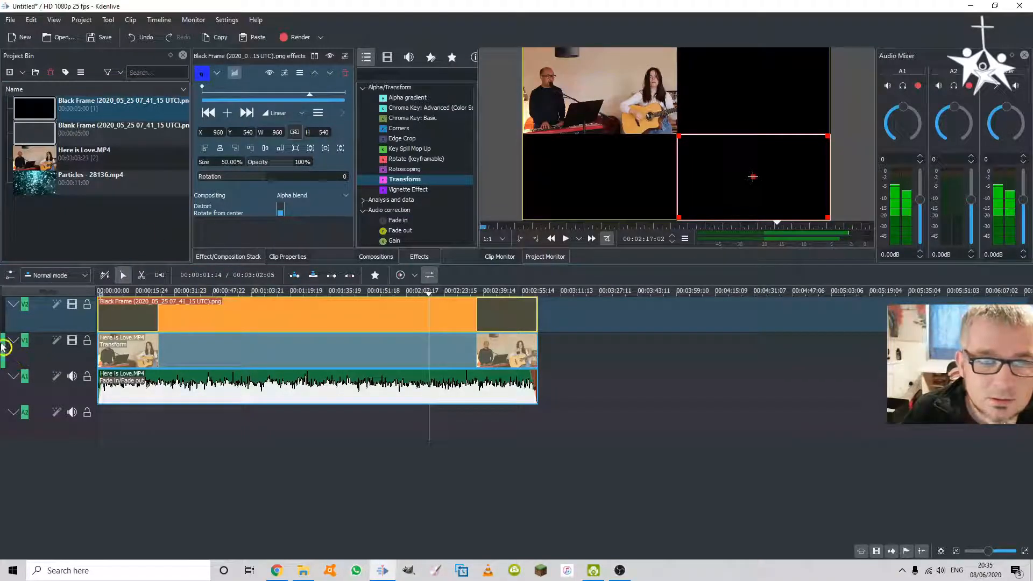
right_click(5, 348)
left_click(33, 356)
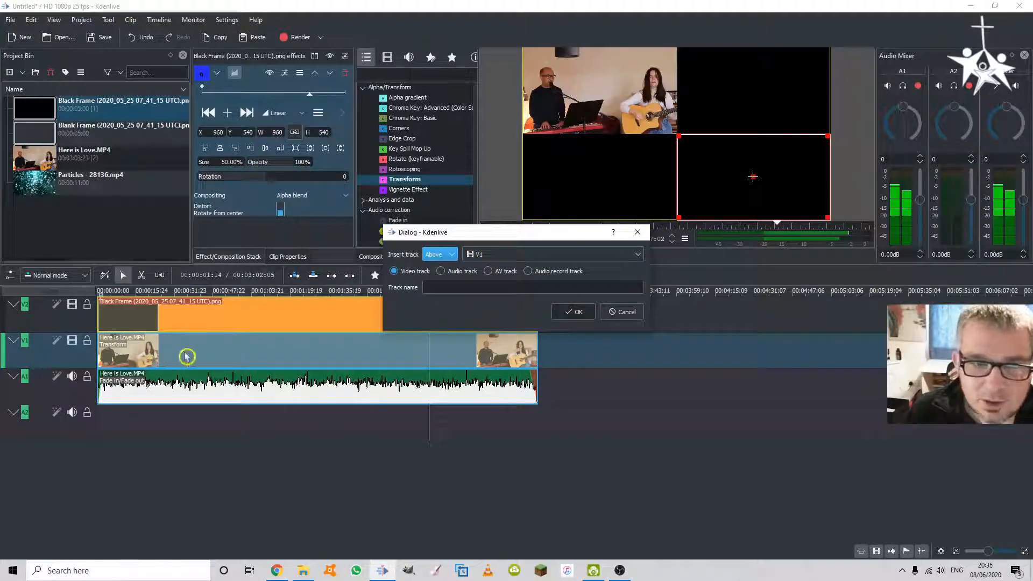
left_click(574, 312)
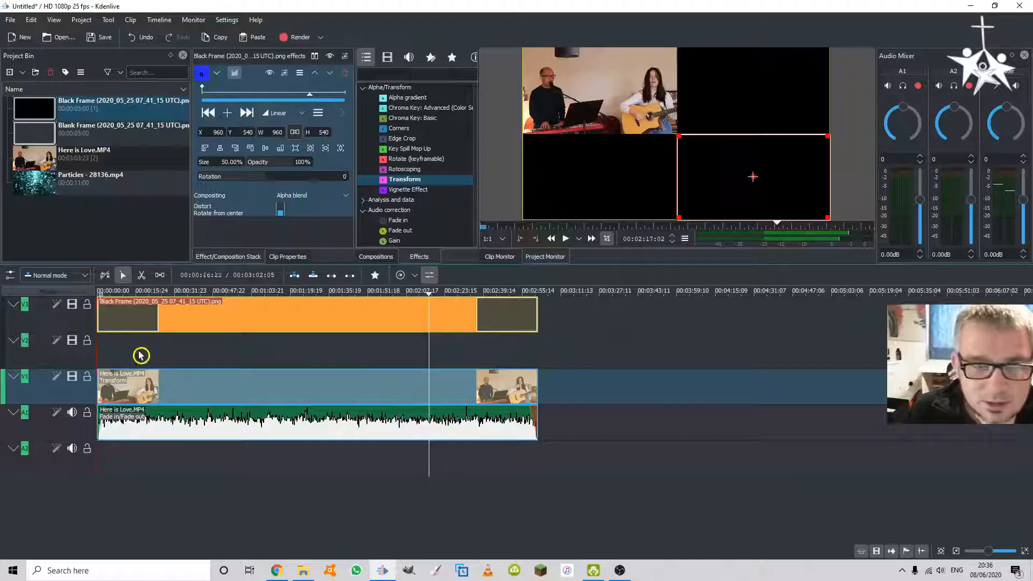
left_click_drag(35, 132, 131, 344)
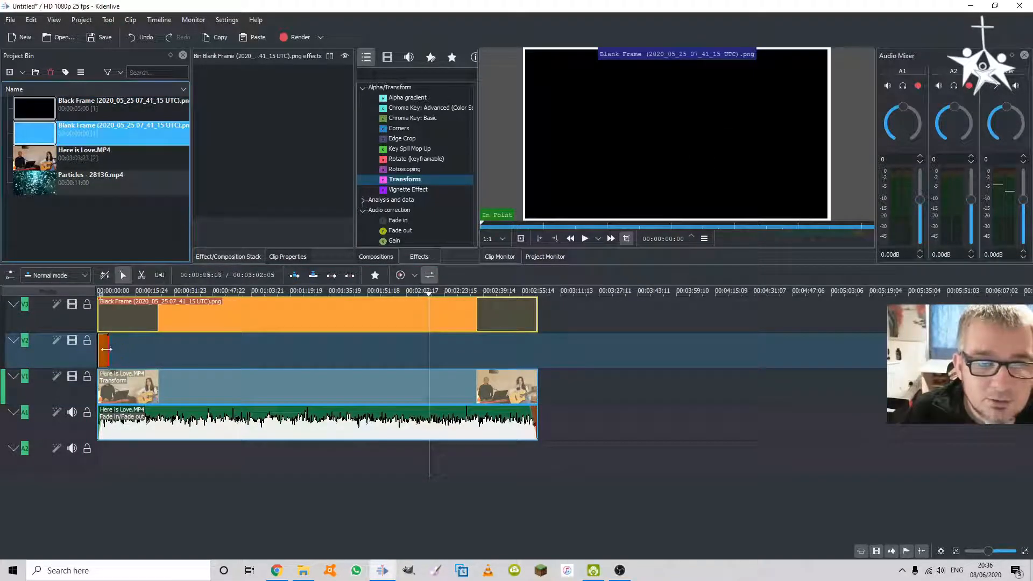
left_click_drag(107, 347, 537, 348)
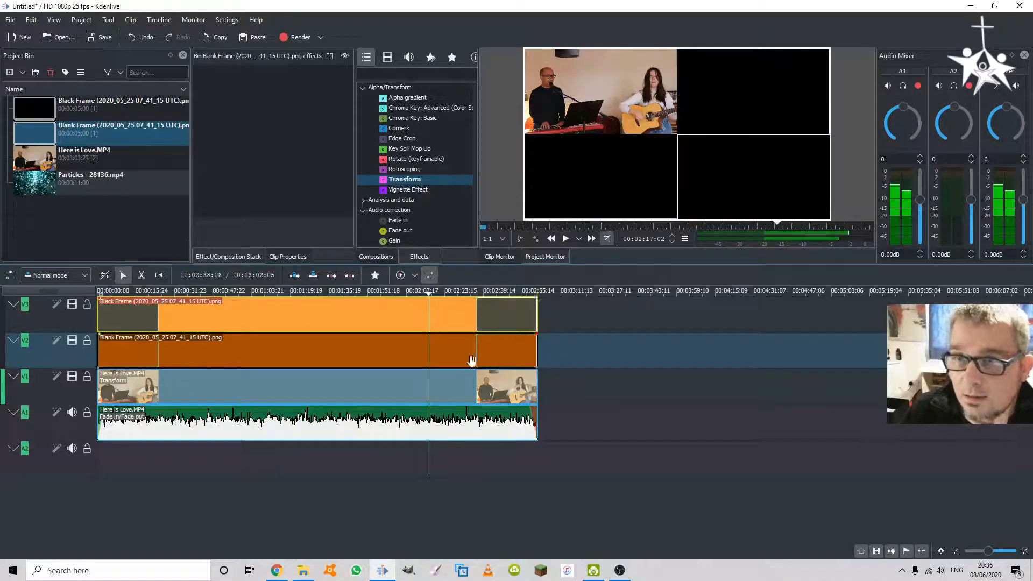
Copy the Here is Love clip's Transform effect onto the Blank Frame clip so it borders the quarter-screen video
left_click(556, 367)
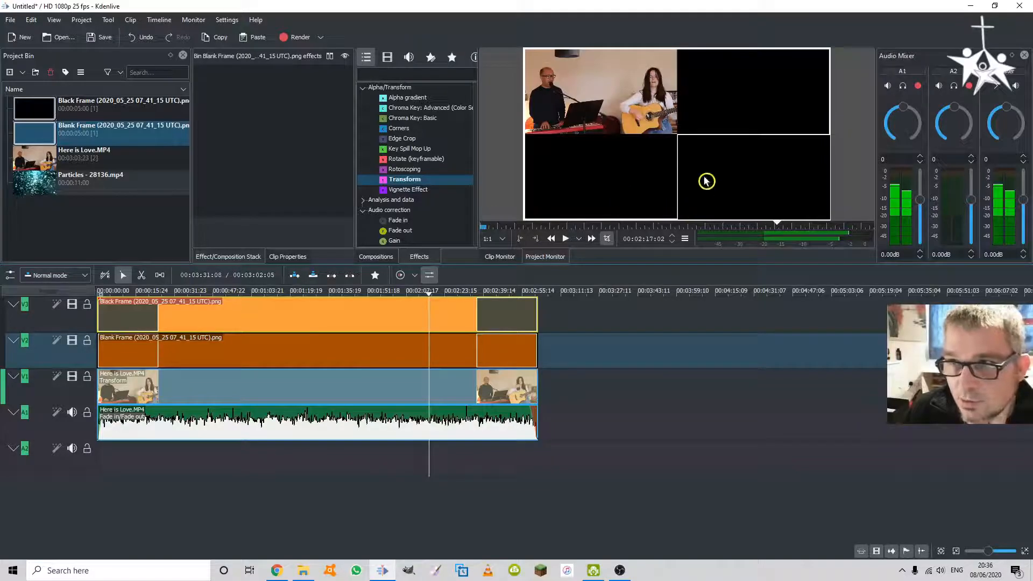
left_click(510, 319)
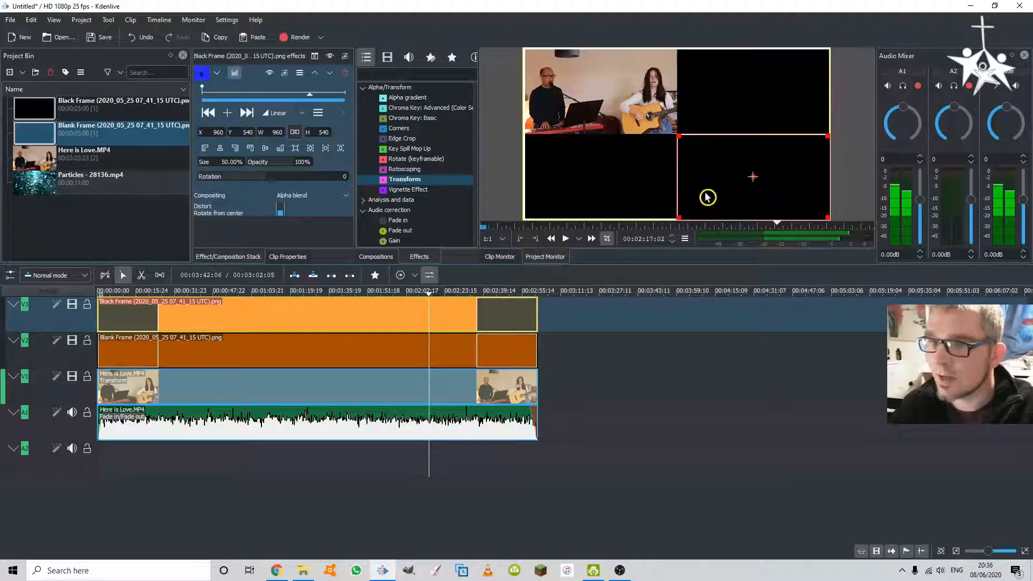
left_click(491, 351)
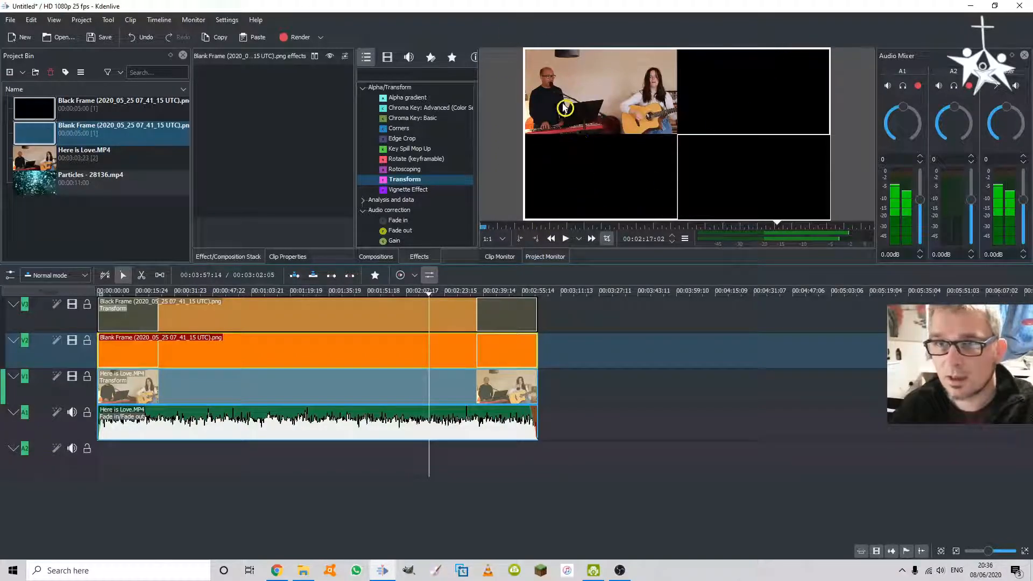
left_click(480, 387)
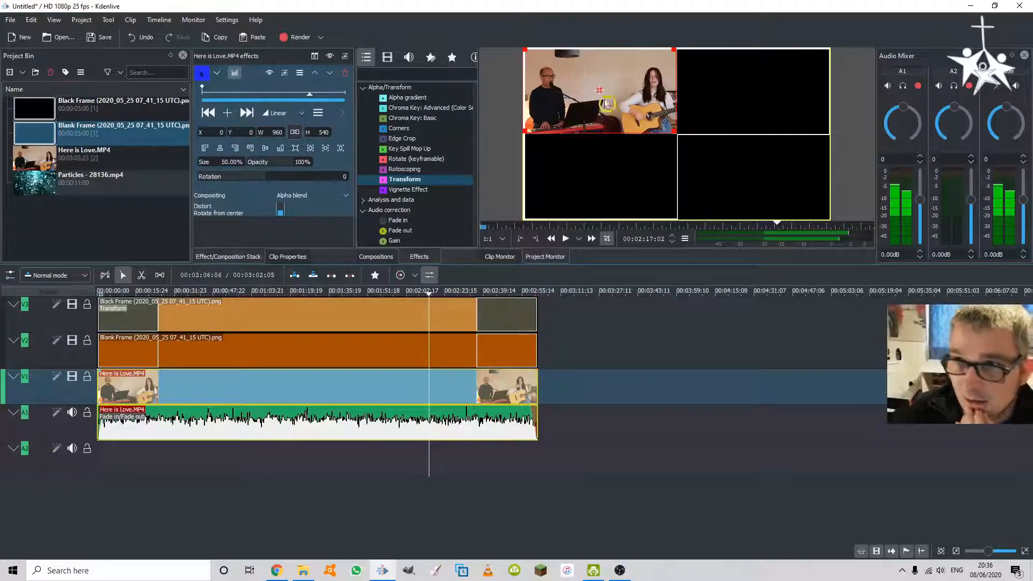
right_click(460, 380)
left_click(511, 136)
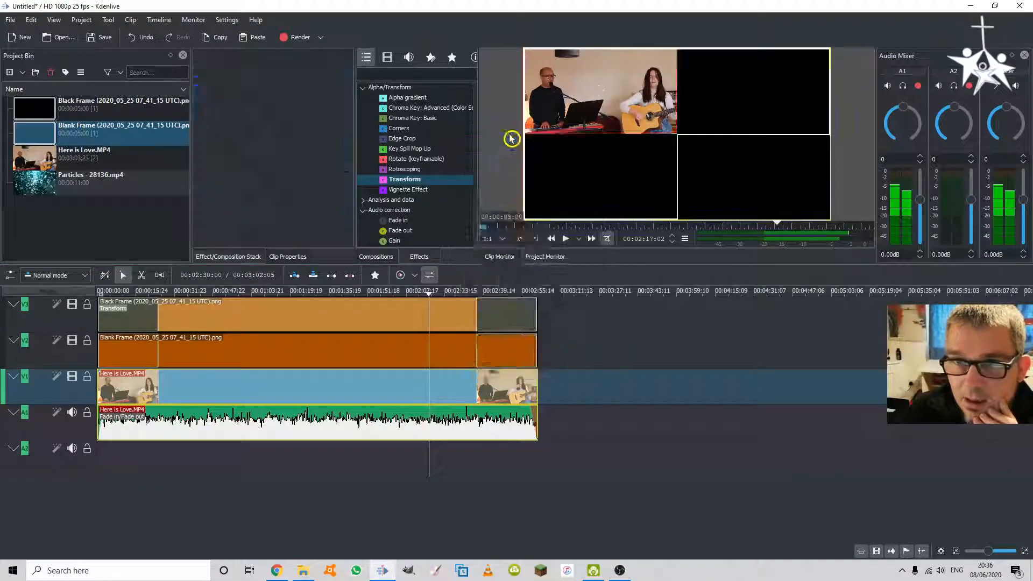
left_click(459, 309)
left_click(465, 353)
right_click(465, 354)
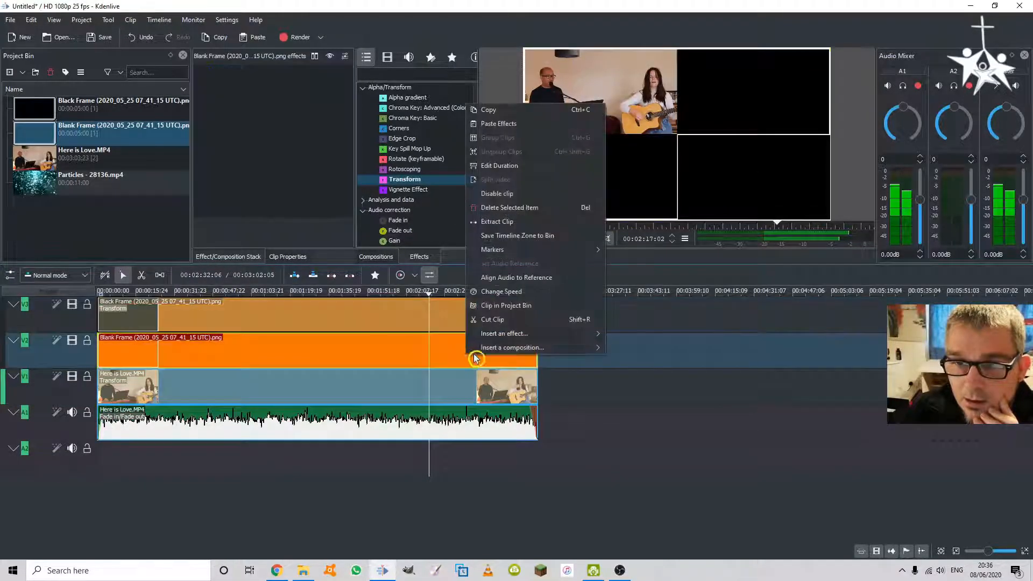
left_click(521, 129)
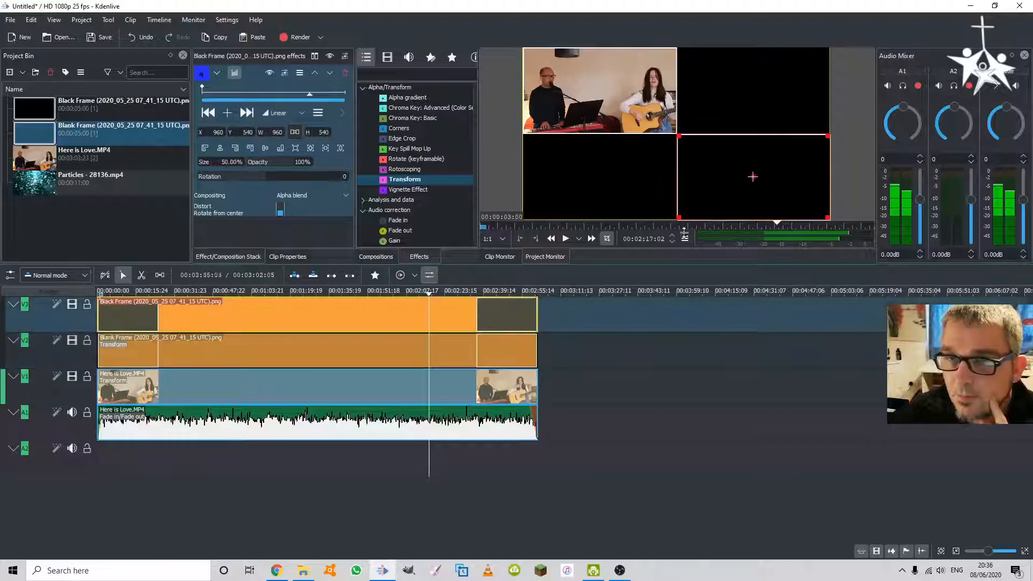
Review the combined picture at an earlier point and compare the Transform settings of the Here is Love, Black Frame and Blank Frame clips
left_click(509, 391)
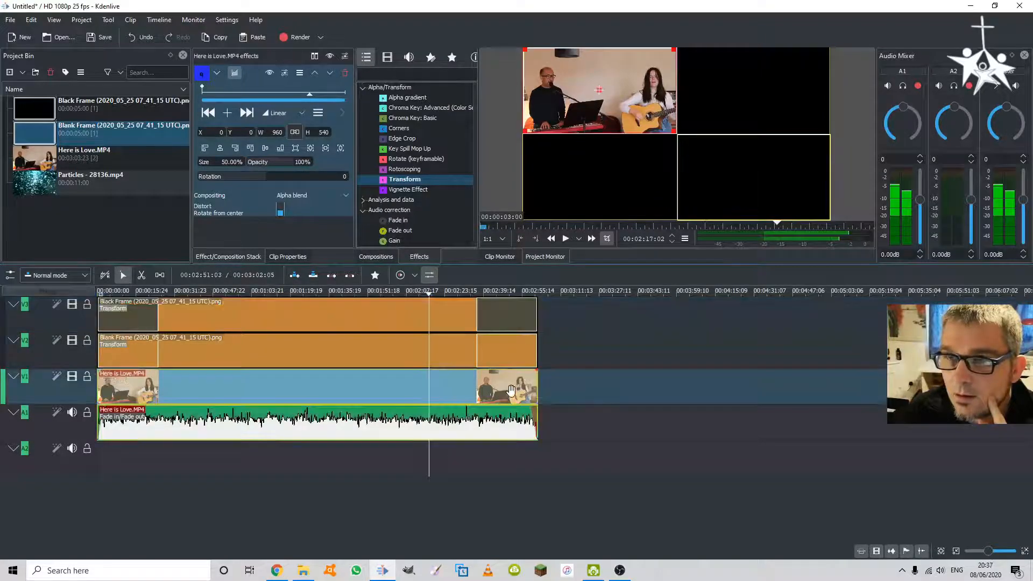
left_click(744, 458)
left_click_drag(454, 292, 406, 292)
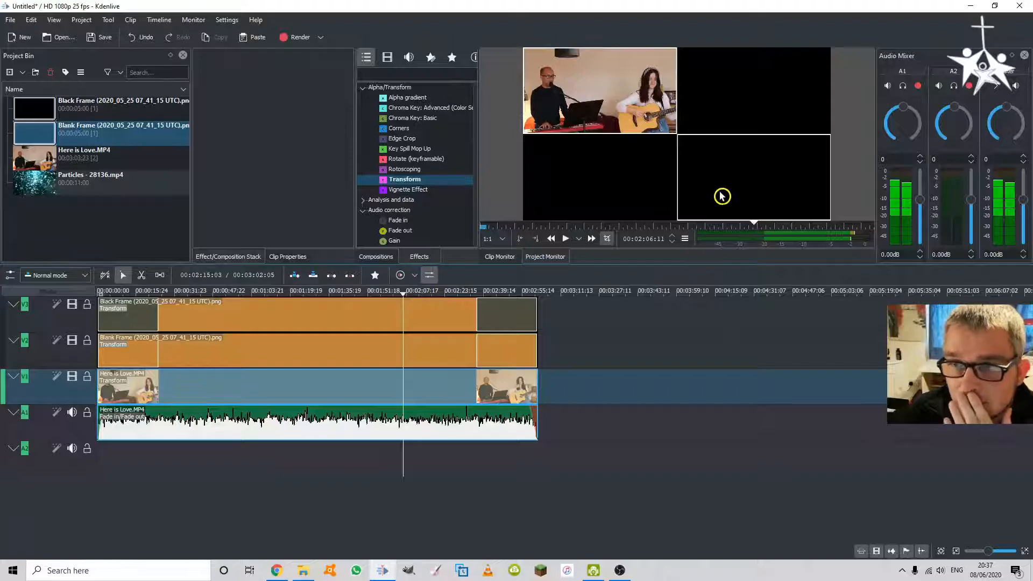
left_click(473, 320)
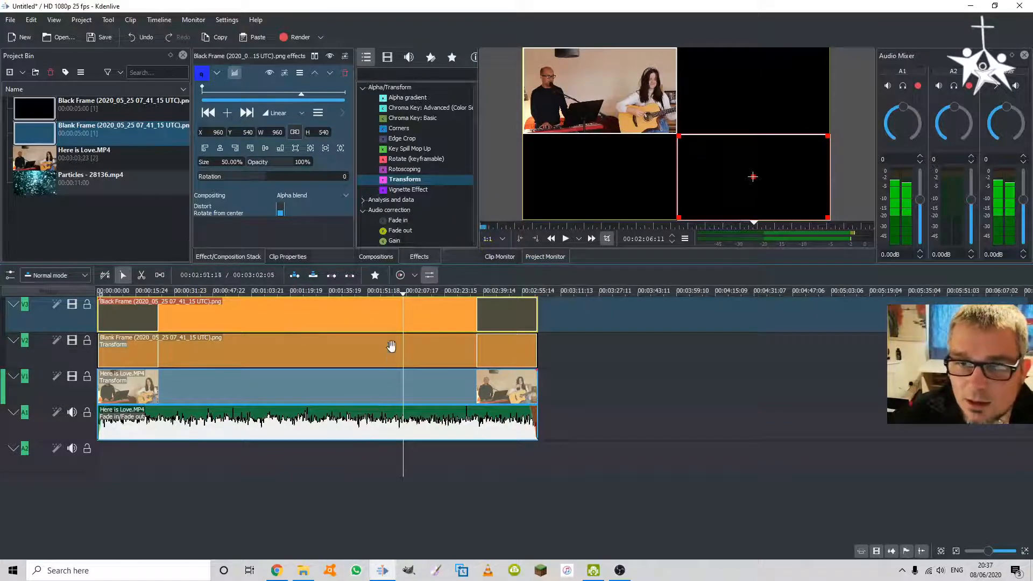
left_click(451, 381)
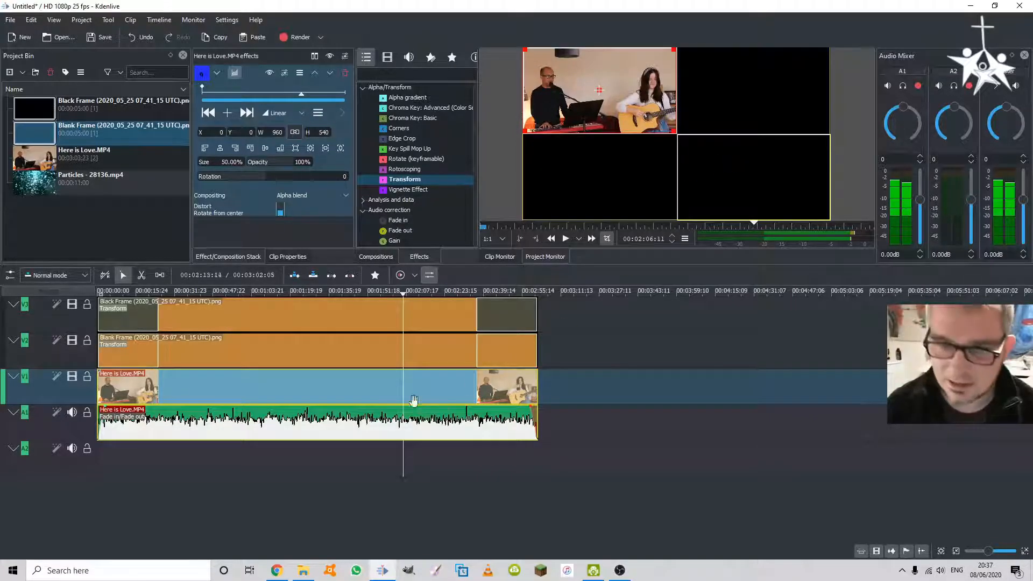
left_click(360, 359)
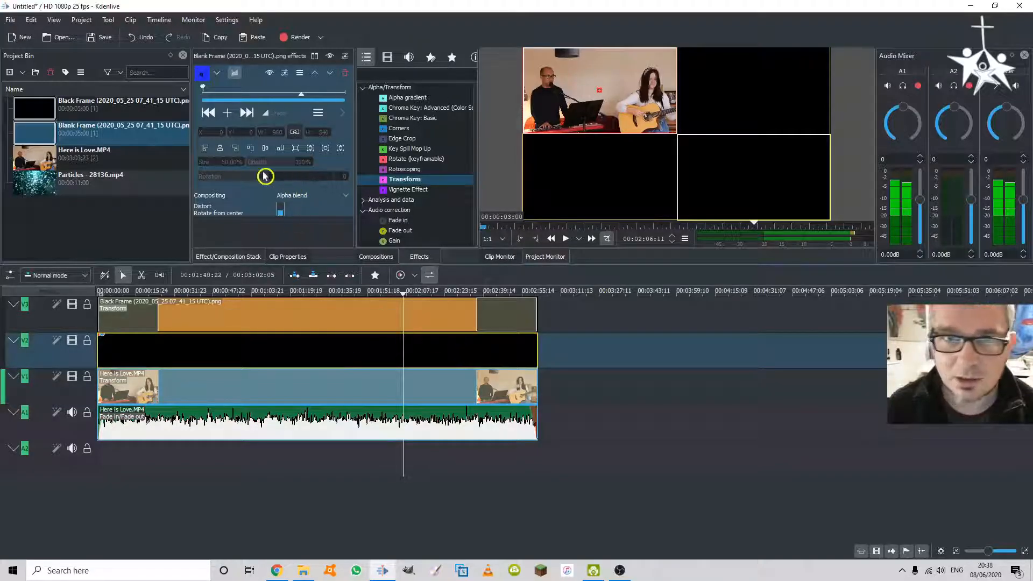
Set the Black Frame clip's Transform size to 55% and realign it to the bottom-right corner of the picture
left_click(235, 315)
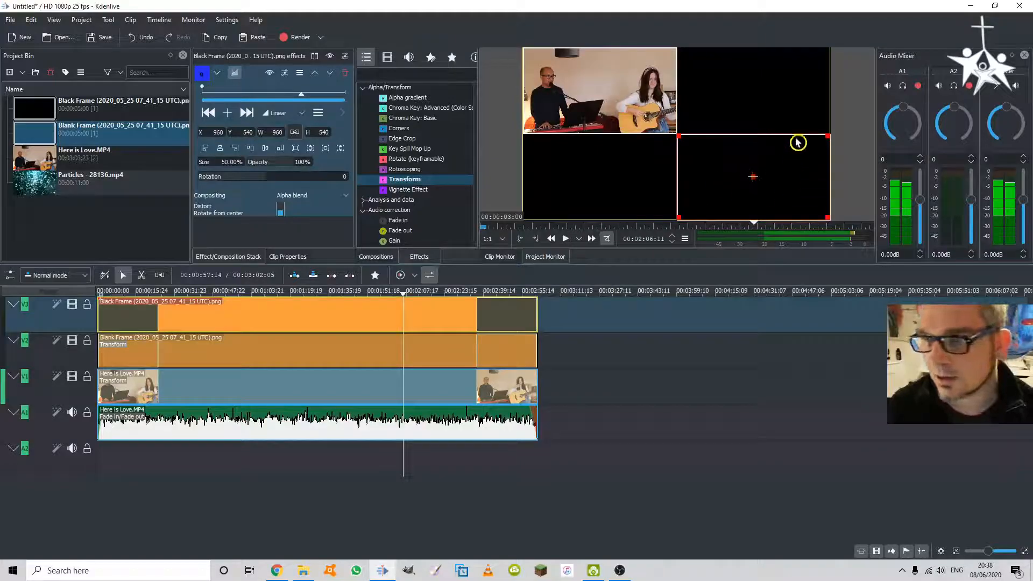
left_click(231, 162)
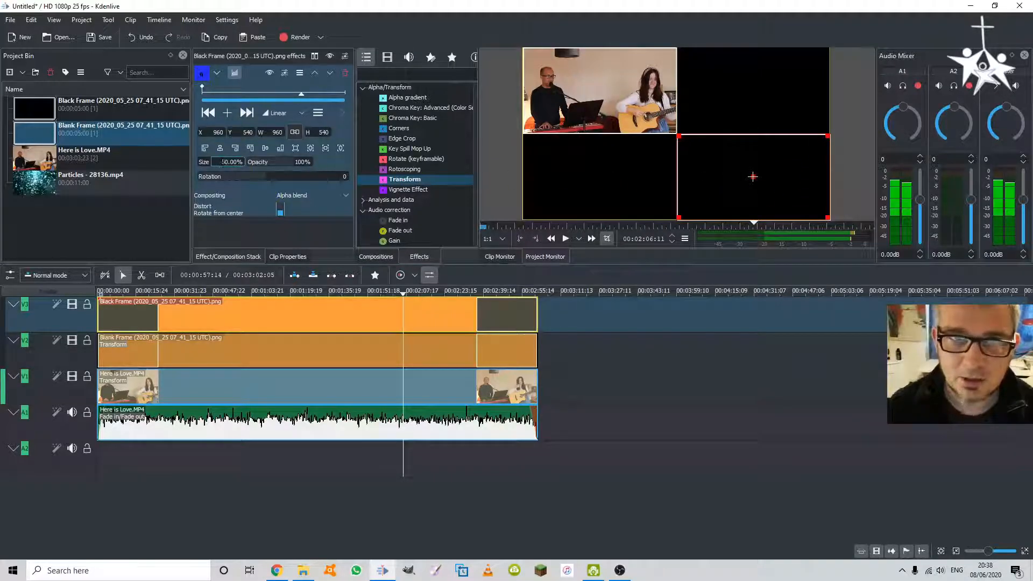
key("Return")
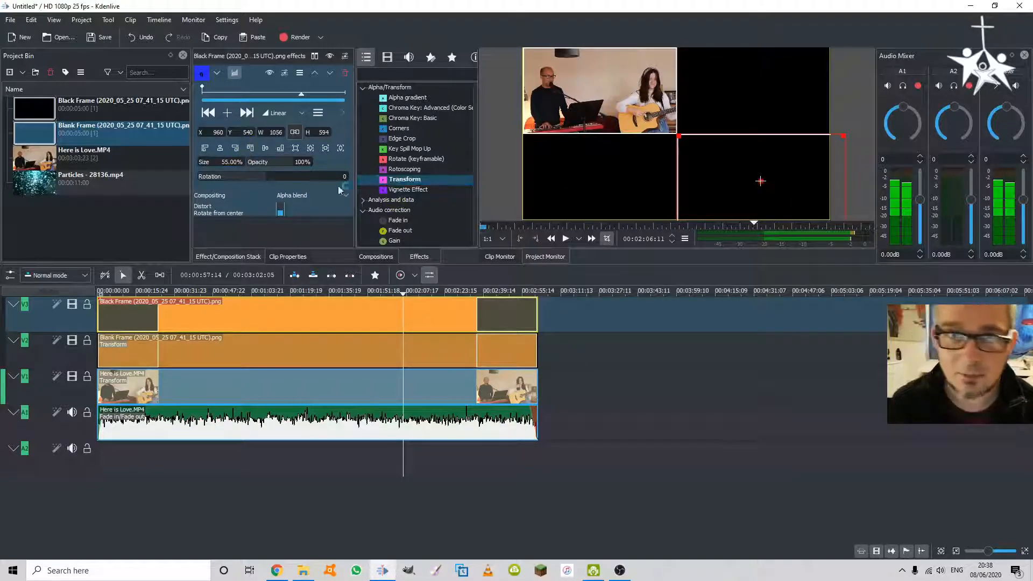
left_click(235, 148)
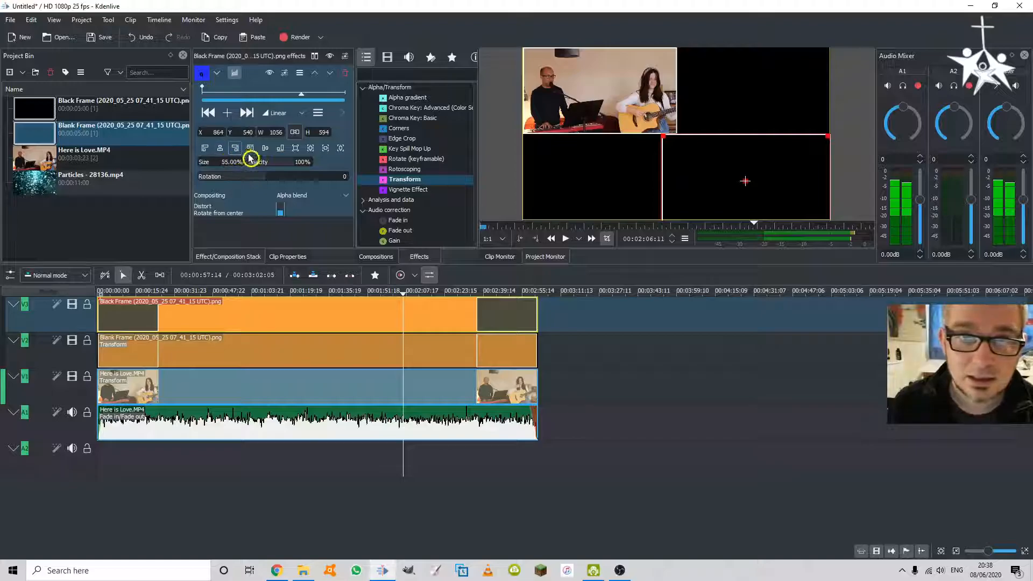
left_click(281, 149)
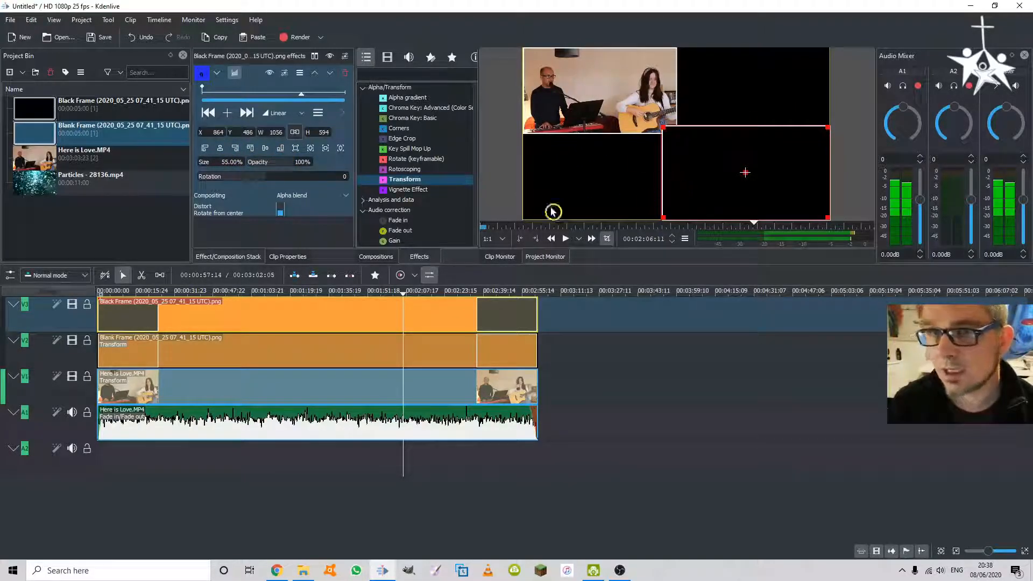
Try the Black Frame clip at 60% size aligned to the picture's bottom-right corner, and undo those changes
type("60")
key("Return")
left_click(237, 148)
left_click(280, 148)
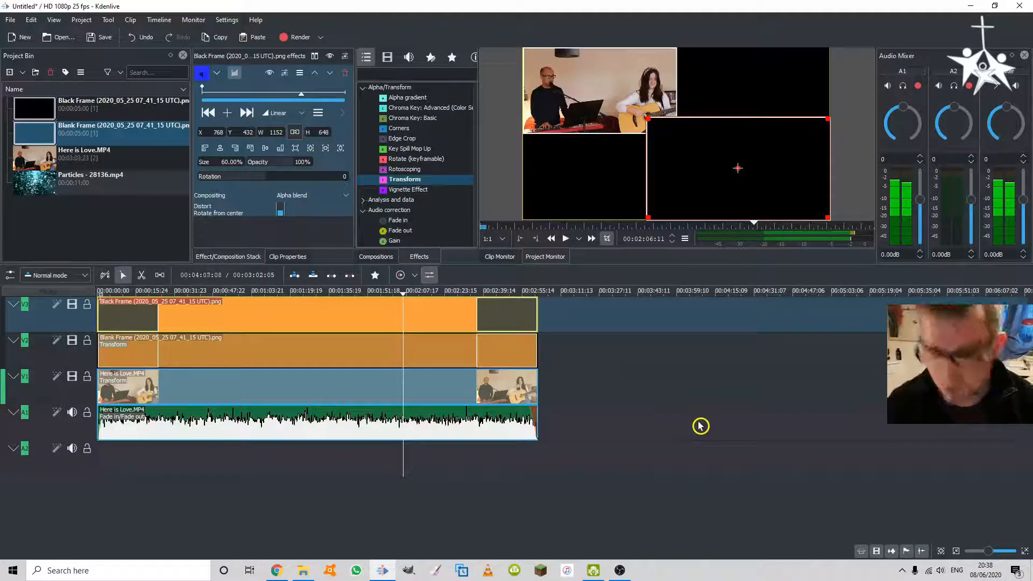
key("ctrl+z")
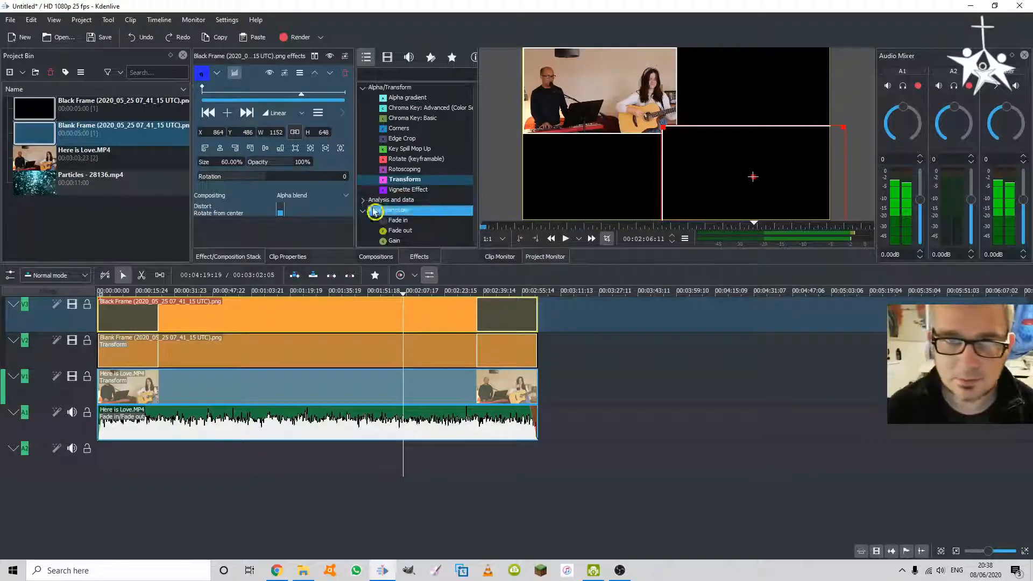
scroll(231, 161, "down", 5)
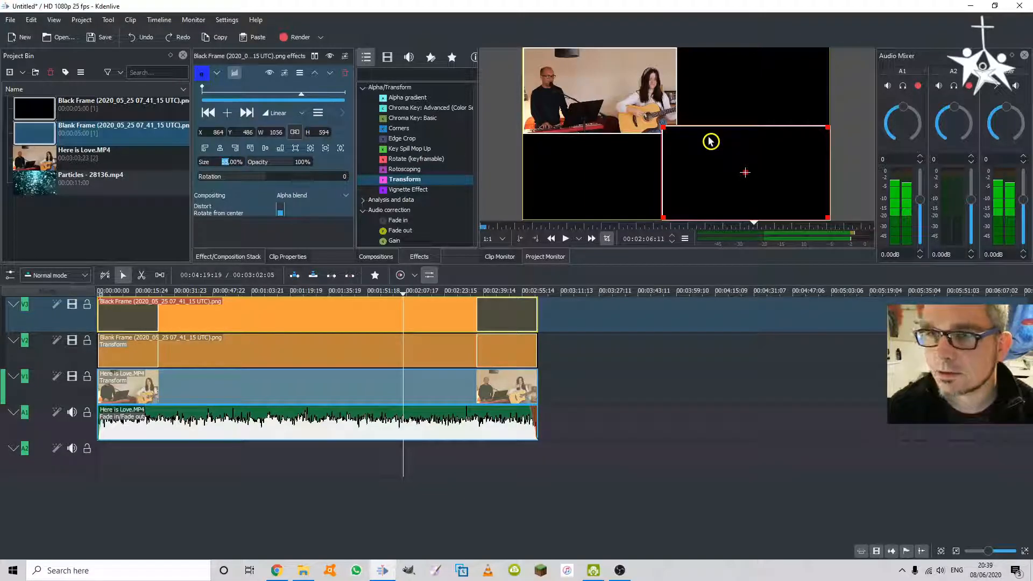
Insert a new video track under V1
right_click(6, 388)
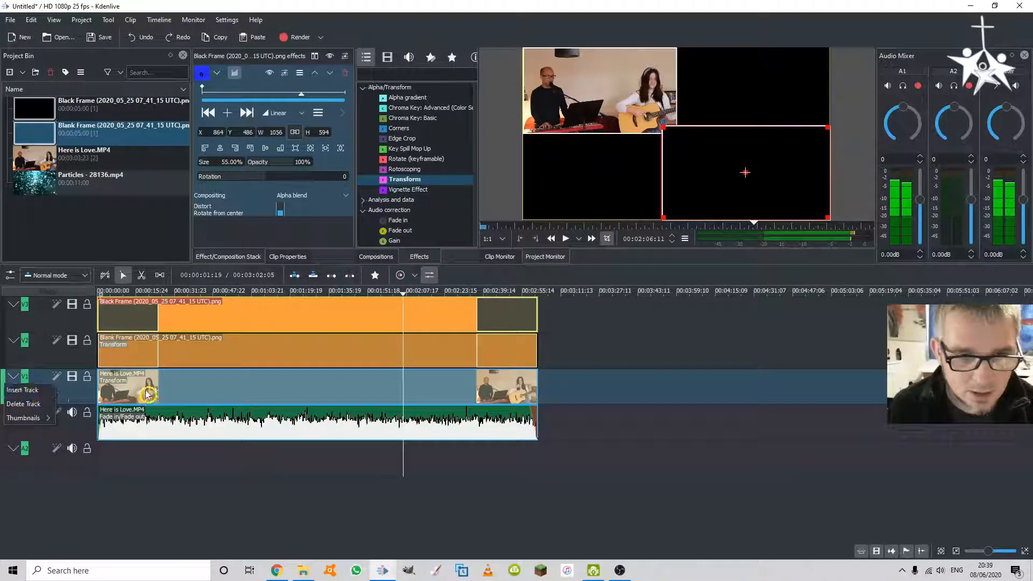
right_click(4, 424)
left_click(21, 430)
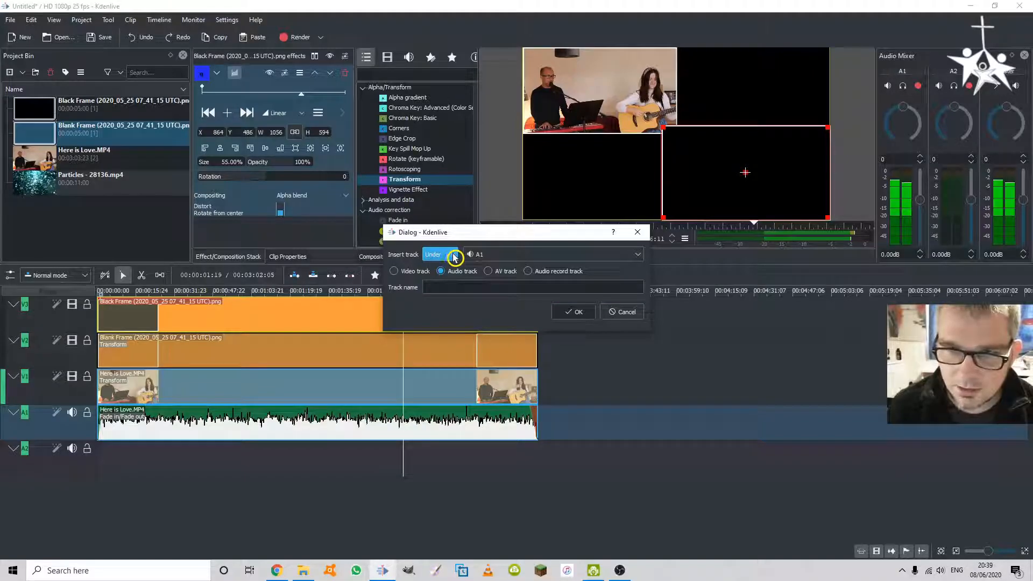
left_click(395, 270)
left_click(497, 257)
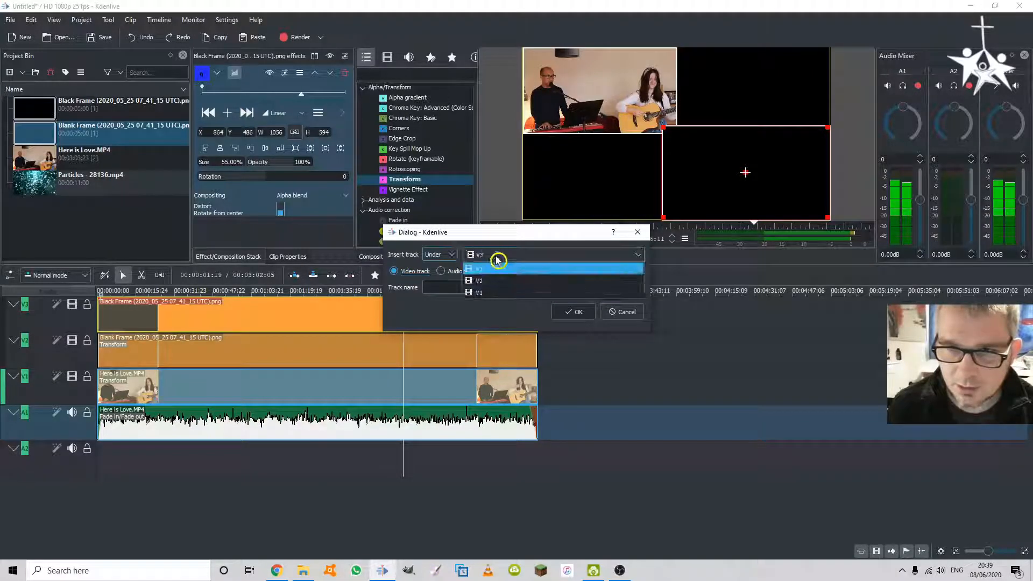
left_click(495, 293)
left_click(578, 317)
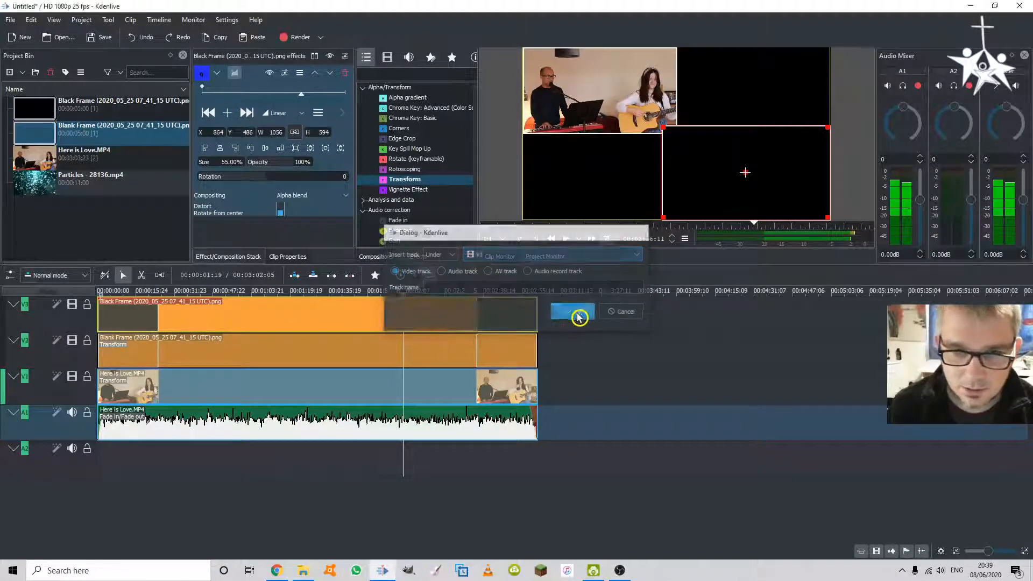
Place the Particles - 28136.mp4 clip twice, back to back, at the start of the empty V1 track
left_click(139, 417)
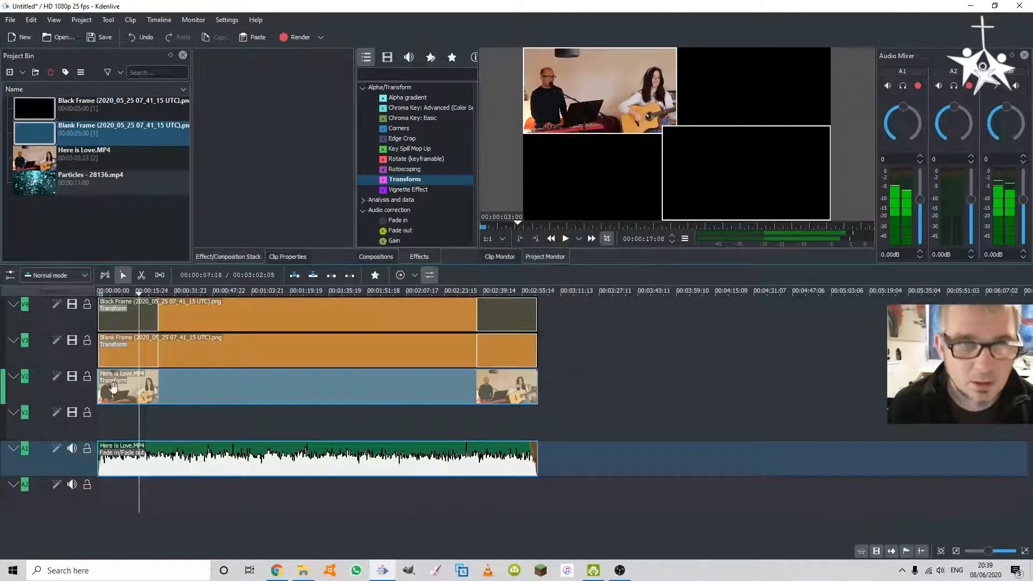
left_click(43, 183)
left_click_drag(37, 184, 111, 426)
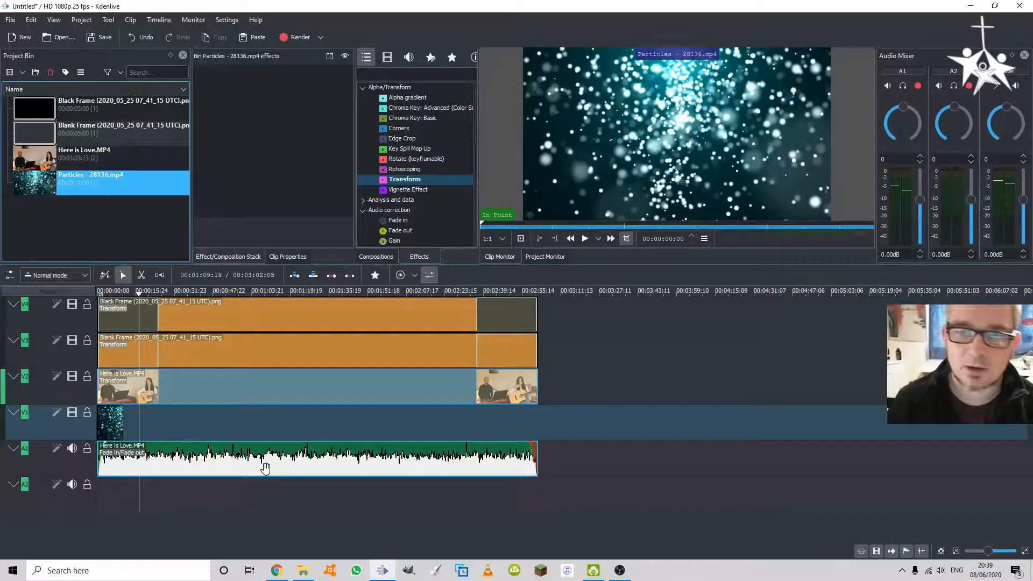
left_click(108, 295)
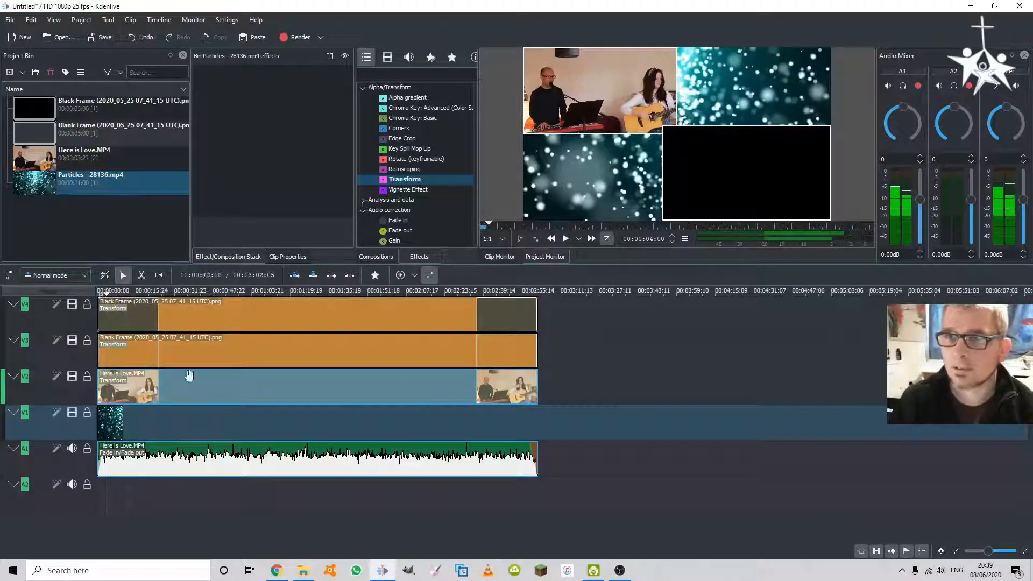
left_click(114, 415)
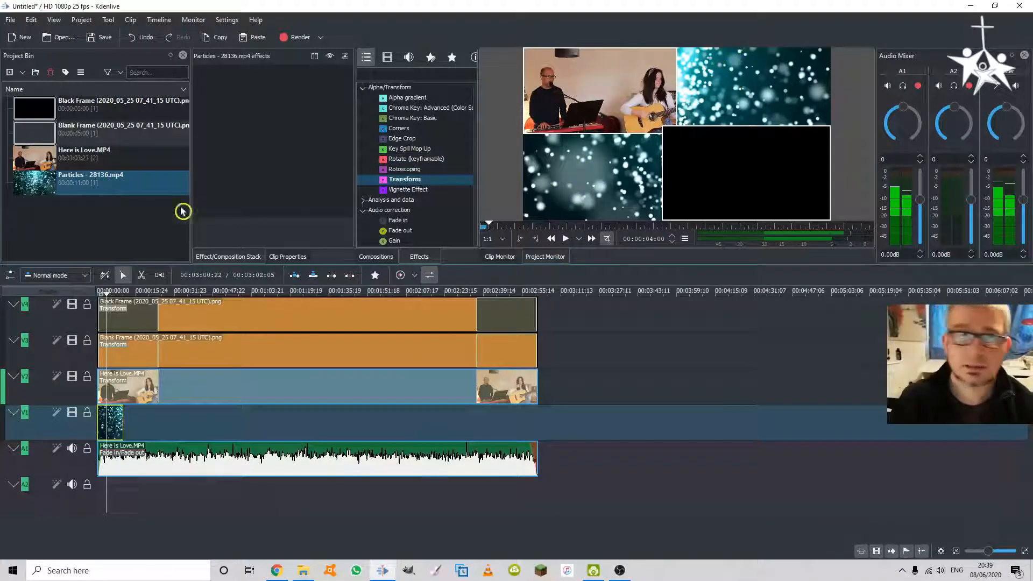
left_click_drag(41, 184, 136, 423)
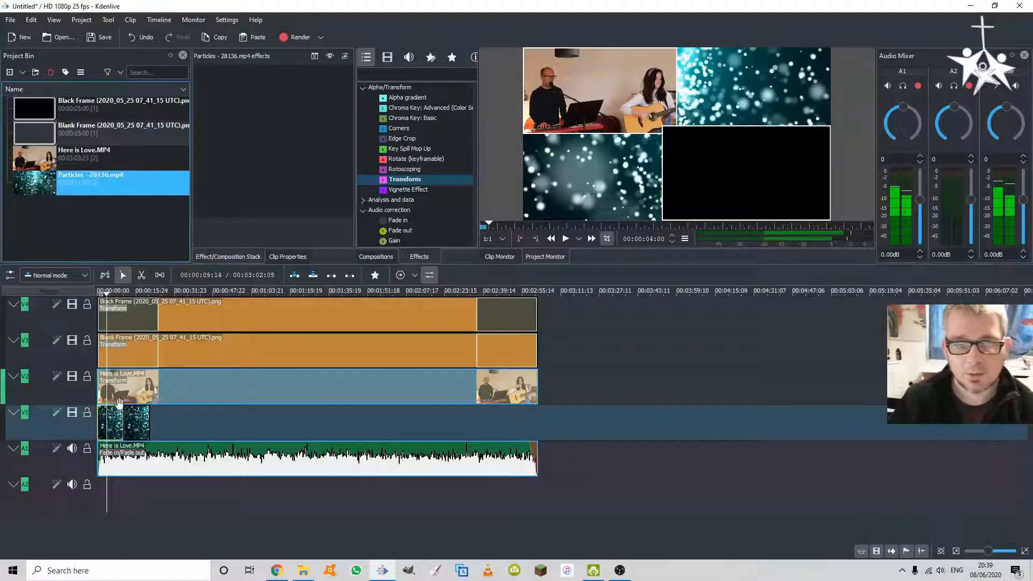
Play the timeline across the join between the two Particles clips to check the transition
left_click(119, 295)
key("space")
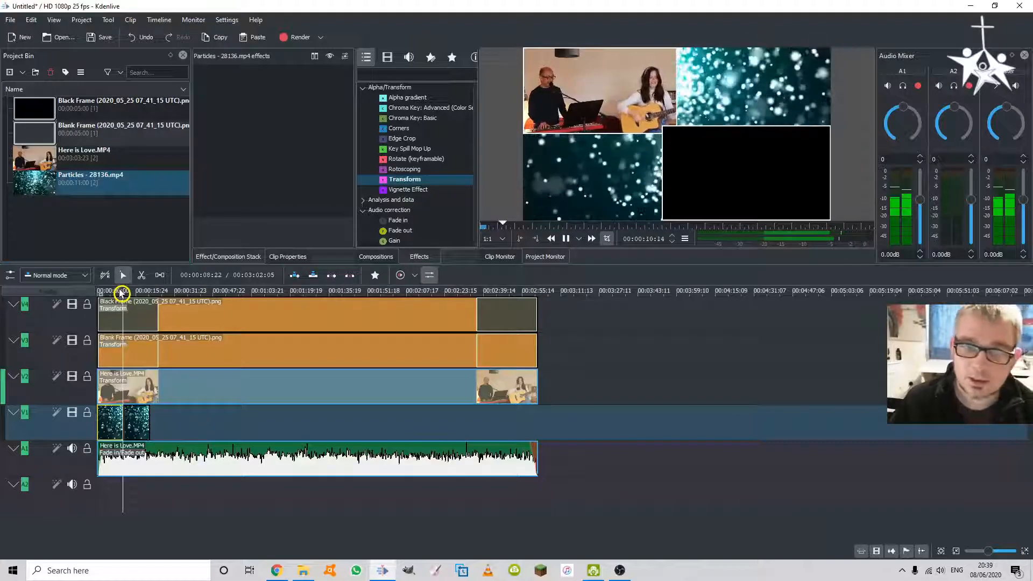
key("space")
left_click(117, 292)
key("space")
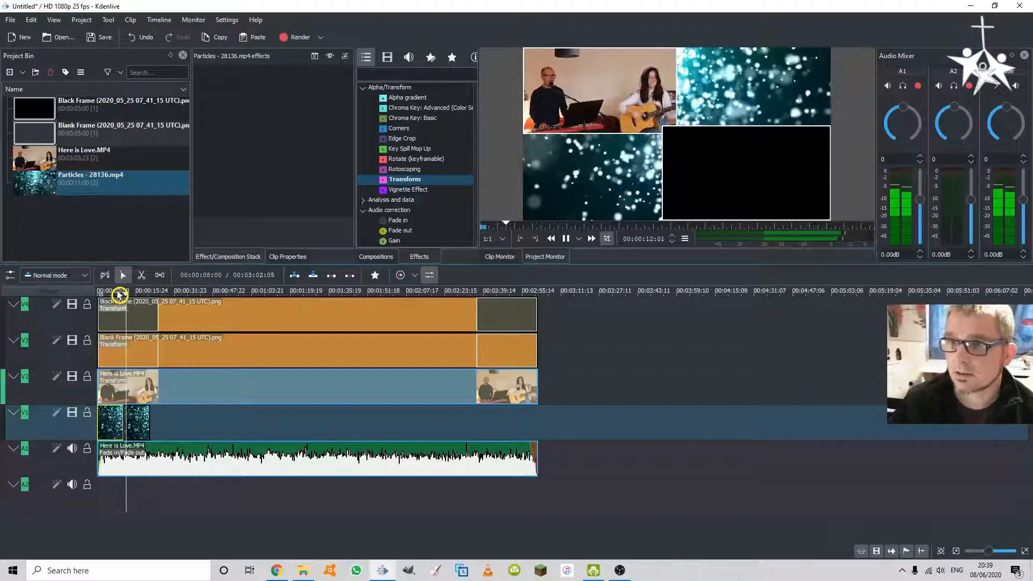
key("space")
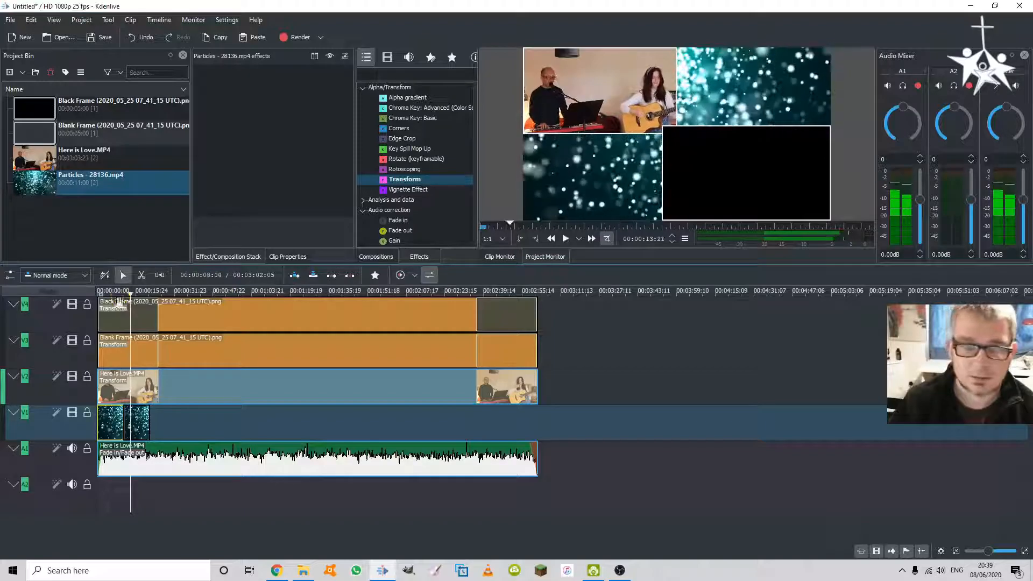
Paste nine more copies of the Particles - 28136.mp4 clip along the empty stretch of V1 to beyond the song's end
left_click(134, 421)
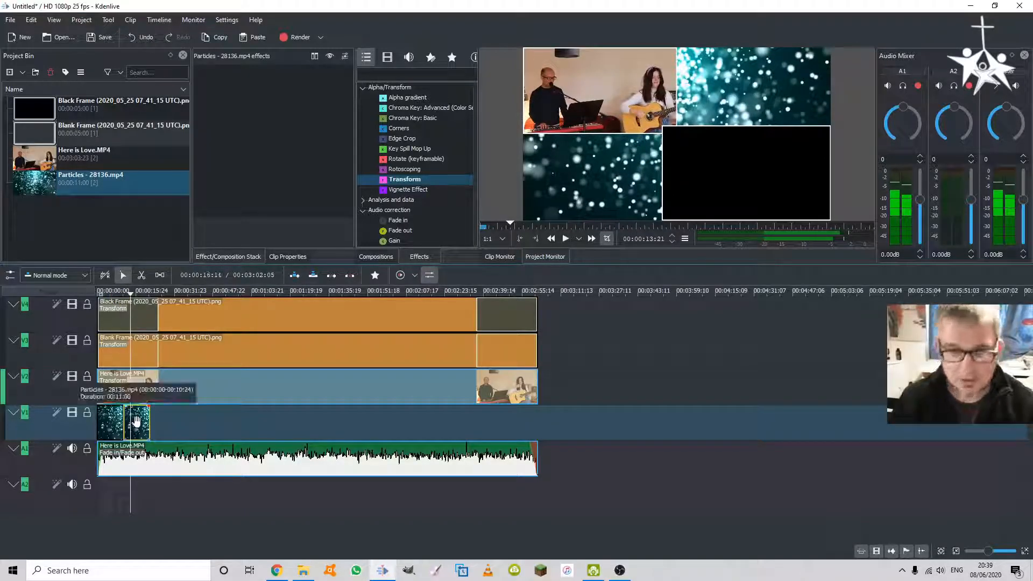
left_click(166, 424)
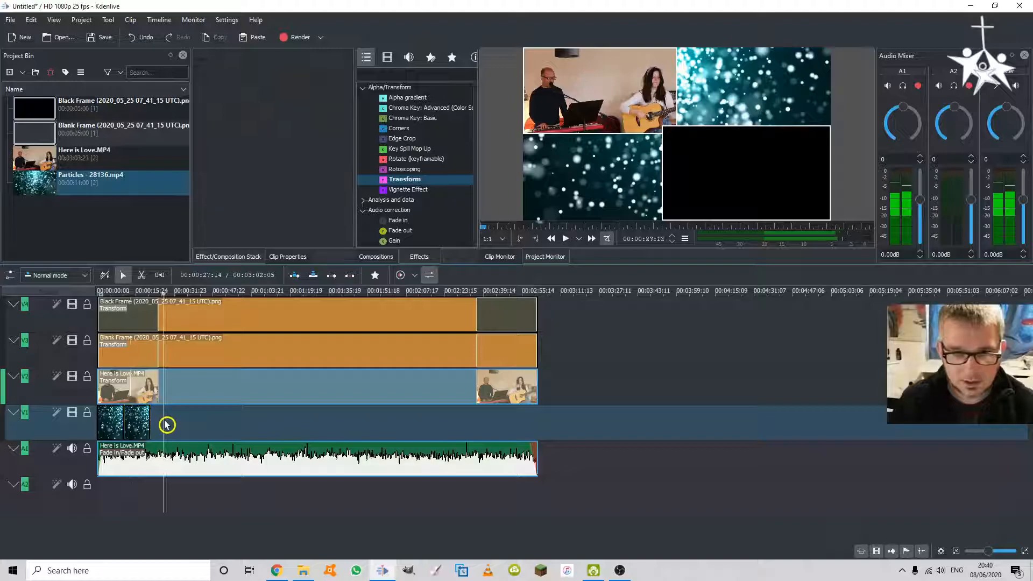
left_click(192, 423)
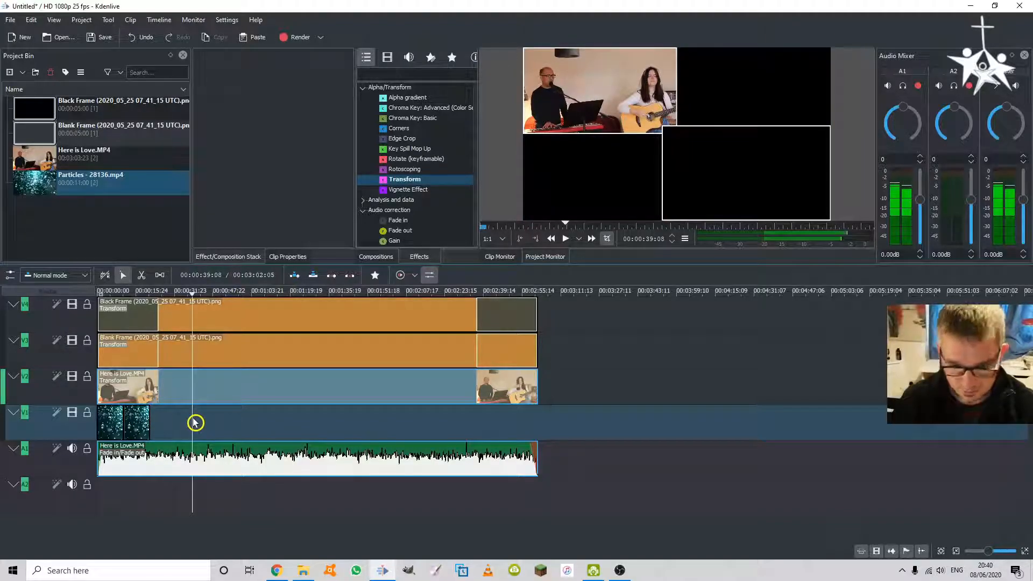
key("ctrl+v")
left_click(239, 422)
key("ctrl+v")
left_click(295, 422)
key("ctrl+v")
left_click(335, 422)
key("ctrl+v")
key("ctrl+v")
key("ctrl+v")
key("ctrl+v")
key("ctrl+v")
key("ctrl+v")
key("ctrl+v")
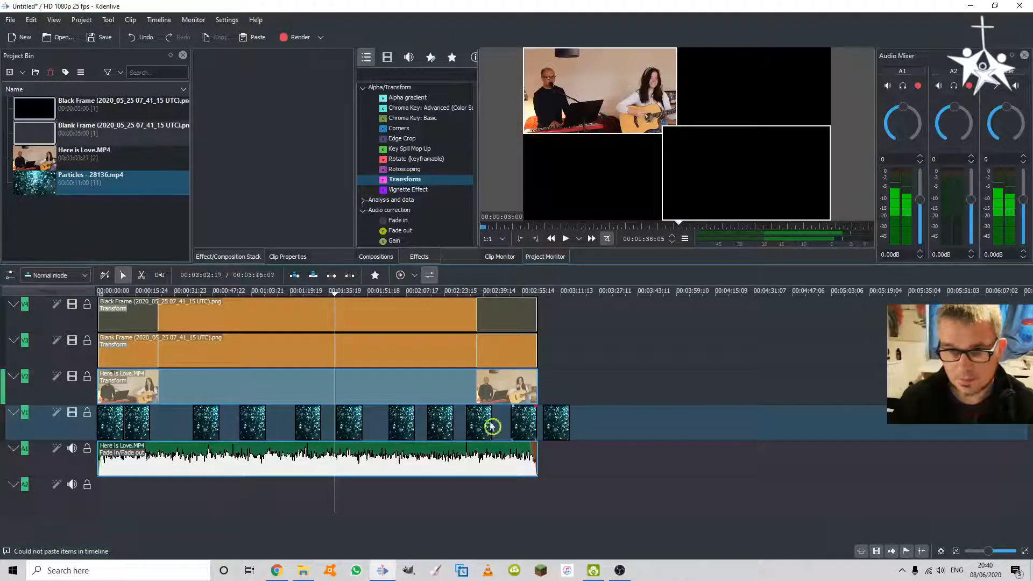
Move the scattered Particles copies on V1 together so that all eleven run back to back without gaps
left_click_drag(214, 425, 174, 428)
left_click_drag(308, 422, 217, 422)
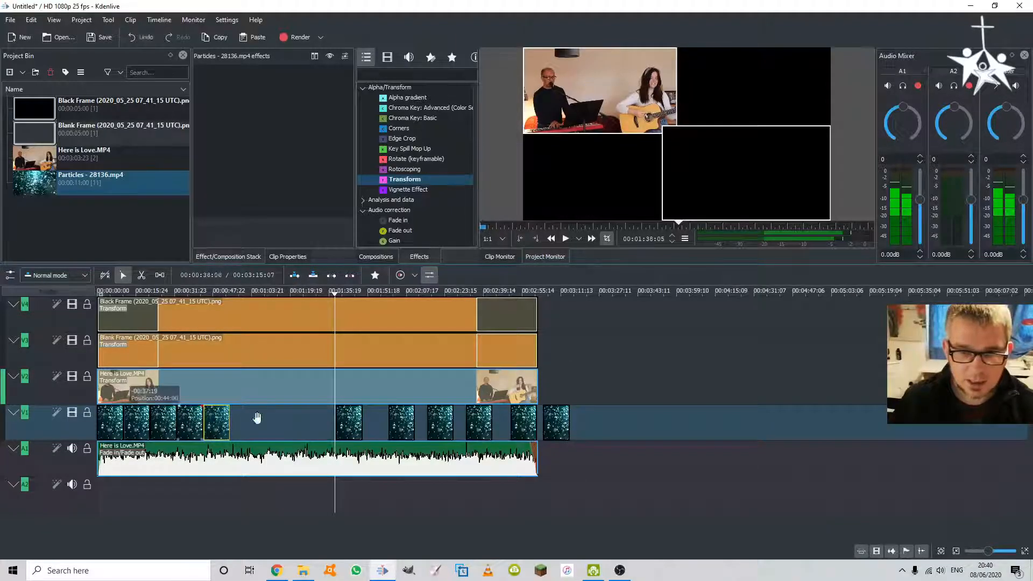
left_click_drag(348, 416, 240, 424)
left_click_drag(398, 425, 240, 432)
left_click_drag(440, 424, 296, 429)
left_click_drag(478, 428, 299, 429)
left_click_drag(525, 422, 350, 423)
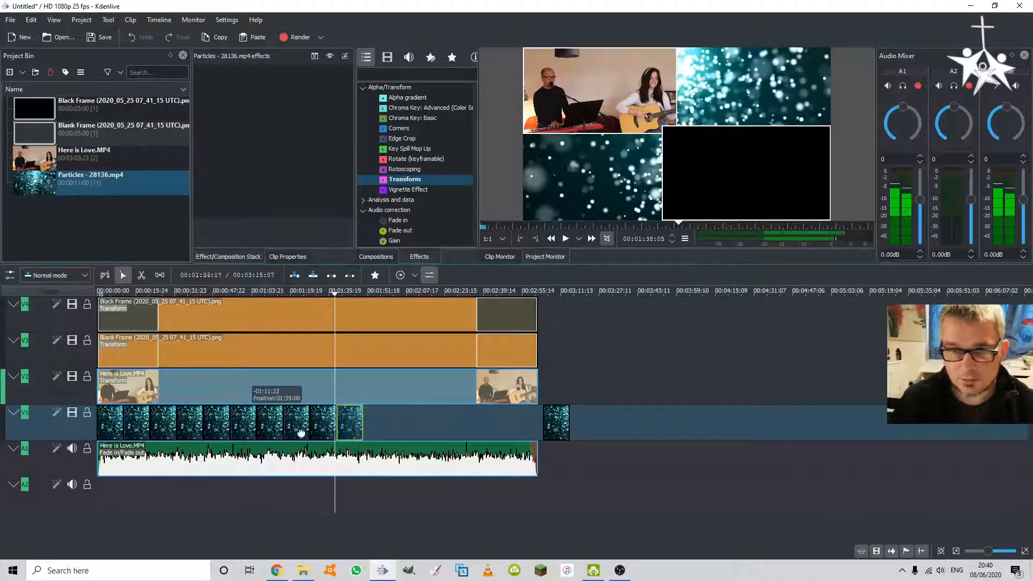
left_click_drag(555, 422, 375, 424)
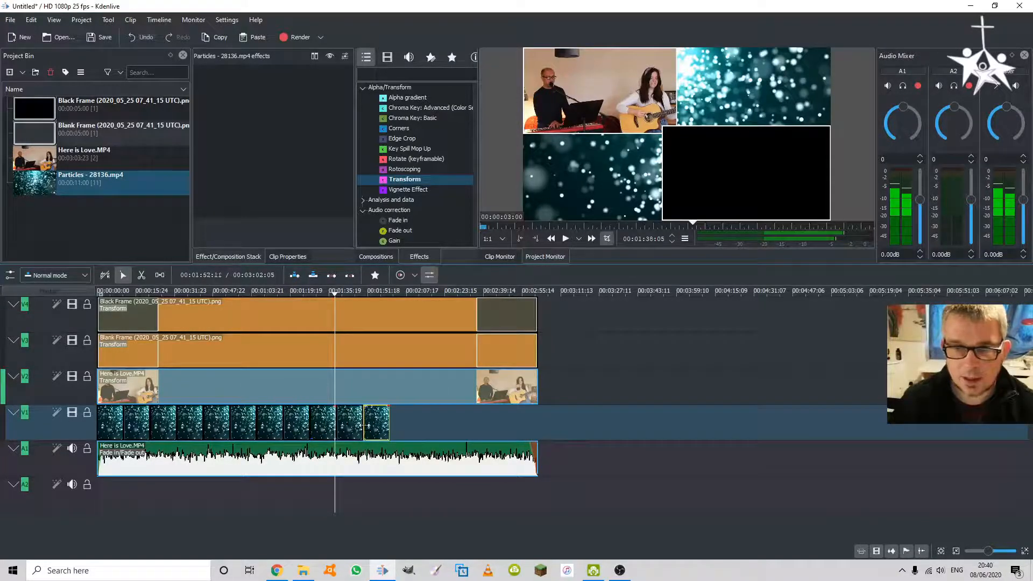
Copy the last seven Particles clips on V1 and paste them as a block at 00:02:10:22
left_click(351, 424)
left_click(287, 424, "ctrl")
left_click(240, 423, "ctrl")
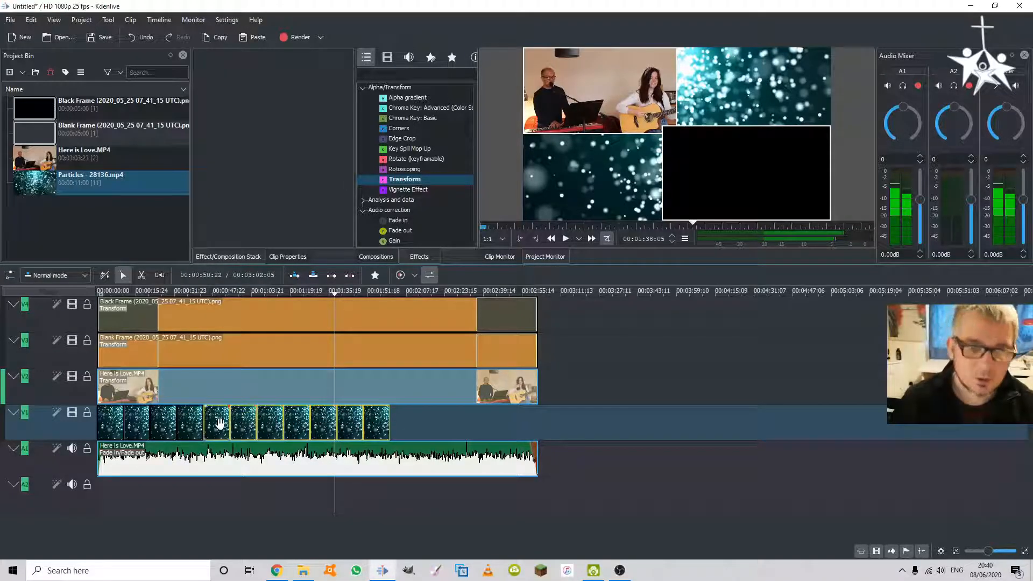
left_click(415, 426)
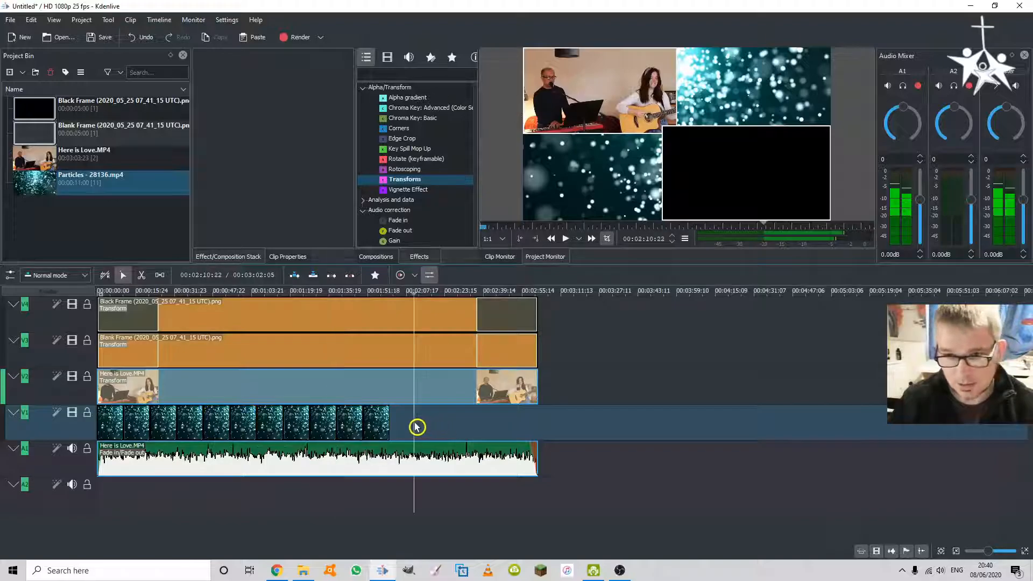
key("ctrl+v")
Select the pasted block of seven Particles clips and move it against the end of the existing background row
left_click(586, 419)
left_click(562, 423, "ctrl")
left_click(534, 423, "ctrl")
left_click(506, 423, "ctrl")
left_click(471, 424, "ctrl")
left_click(453, 424, "ctrl")
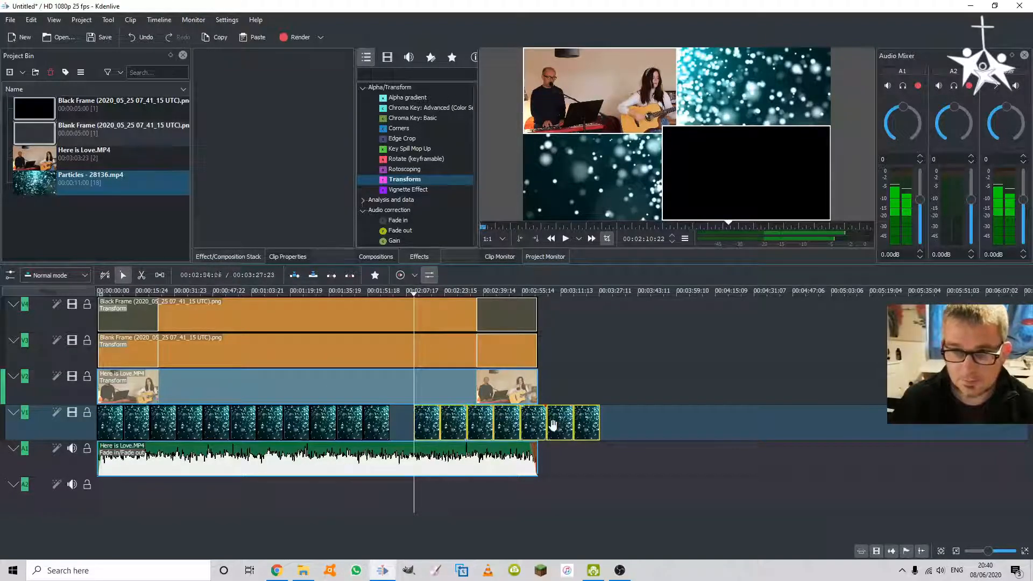
left_click_drag(588, 423, 565, 425)
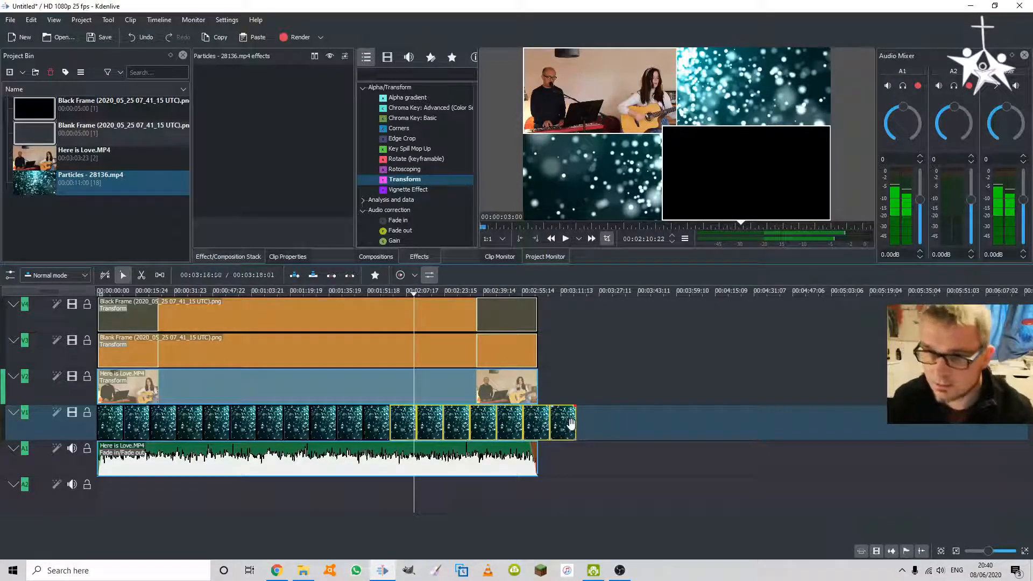
Delete the surplus last Particles clip on V1 and trim the remaining final one to end with the other tracks
left_click(656, 430)
left_click(569, 421)
key("Delete")
left_click(542, 424)
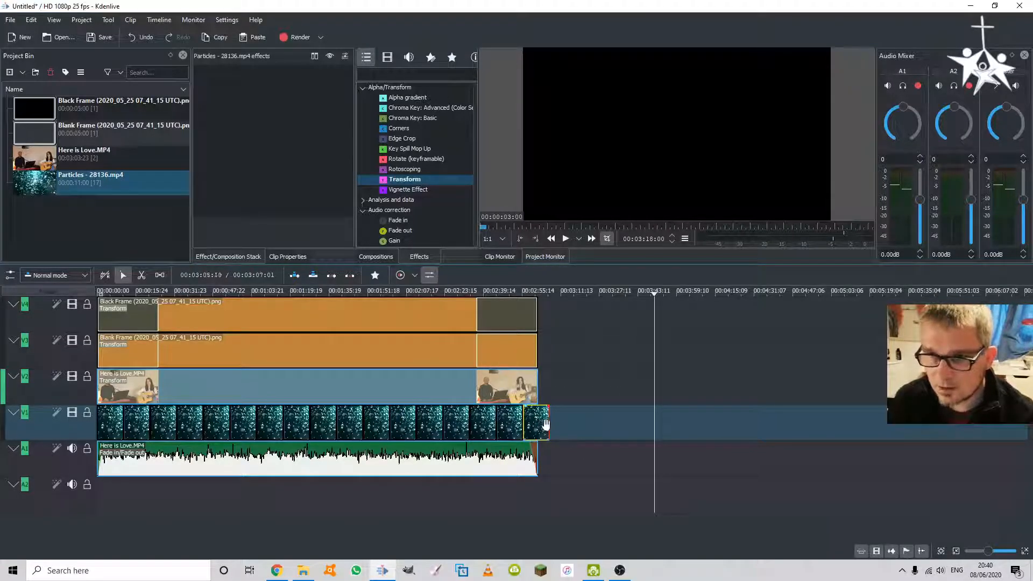
right_click(538, 424)
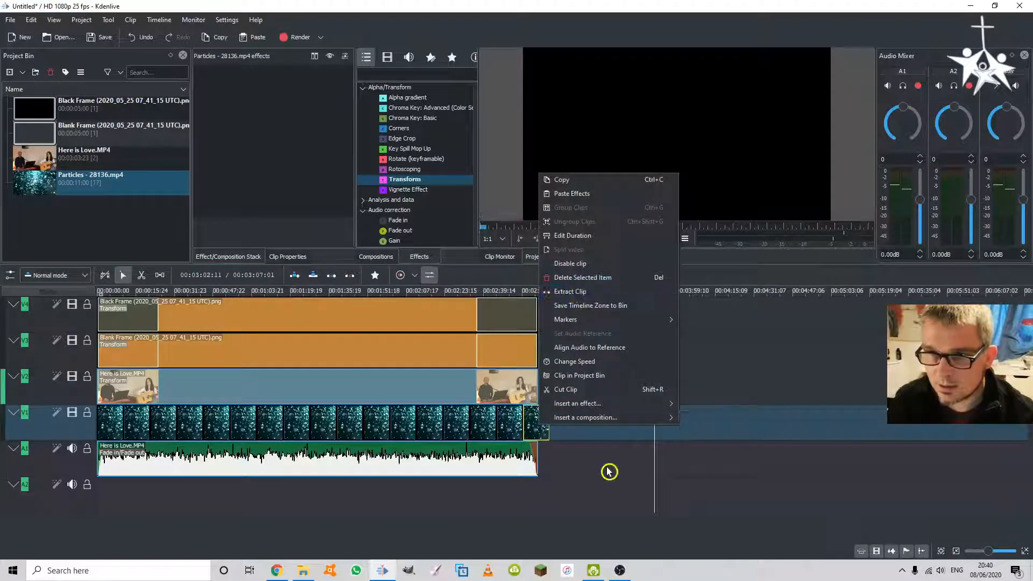
left_click(590, 474)
left_click(537, 422)
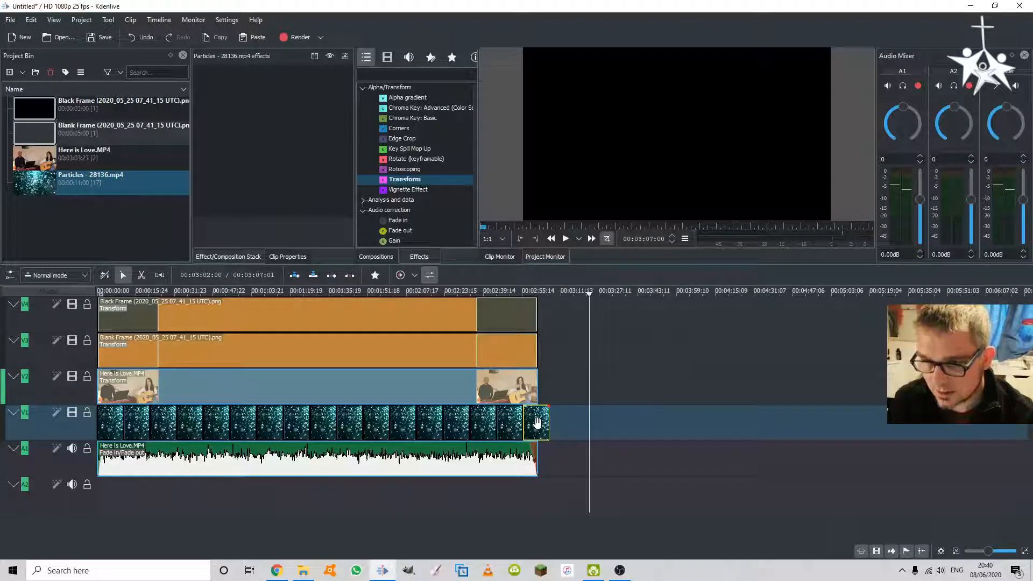
left_click_drag(548, 425, 542, 429)
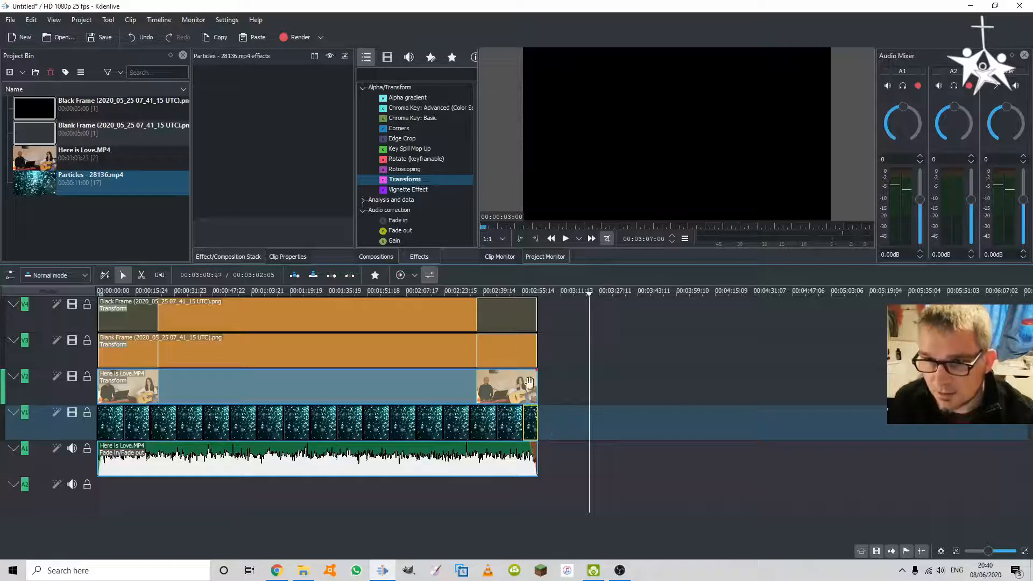
left_click(530, 292)
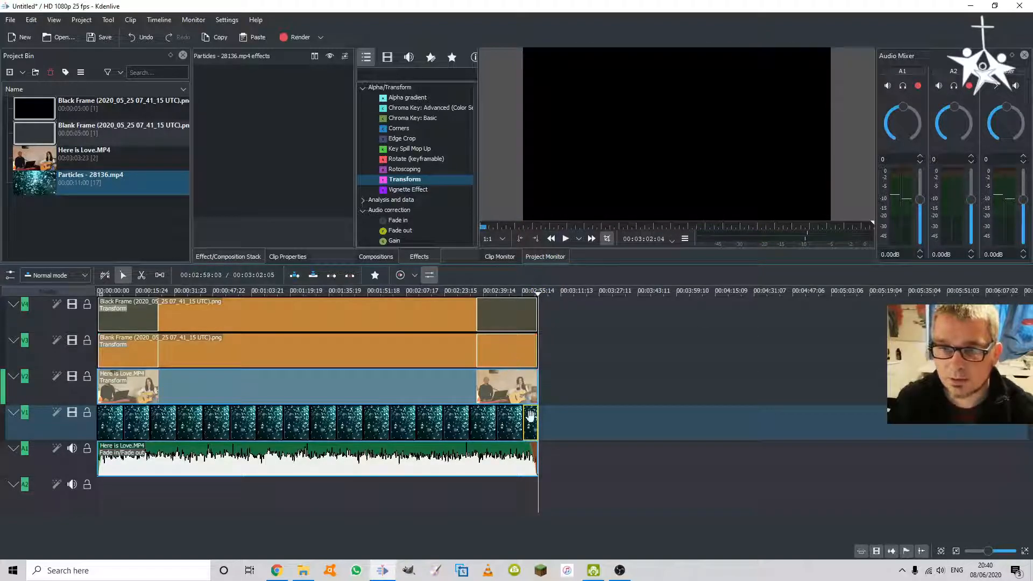
Add the Fade in and Fade out image effects to the Here is Love.MP4 video clip on V2
left_click(444, 392)
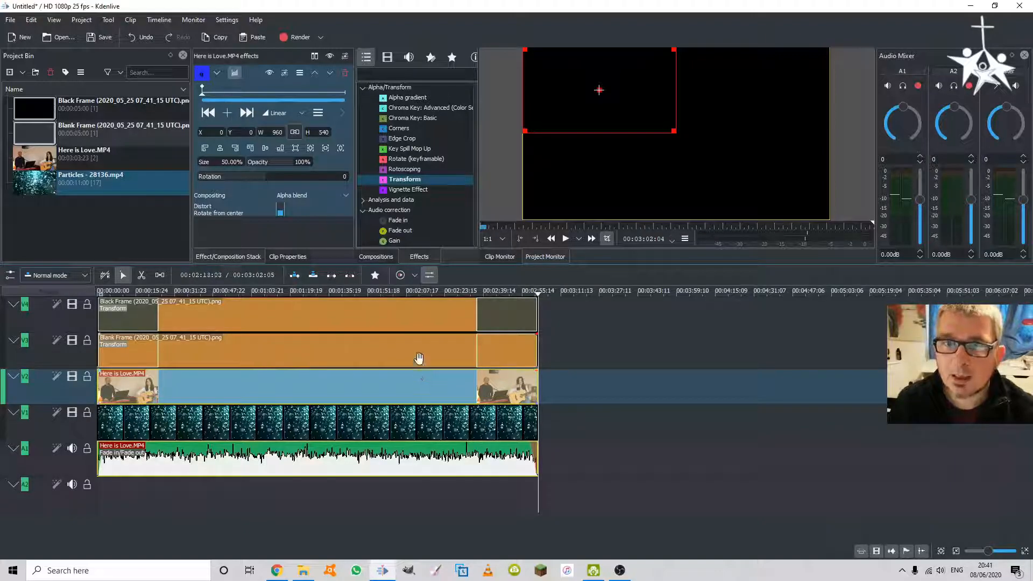
left_click(363, 209)
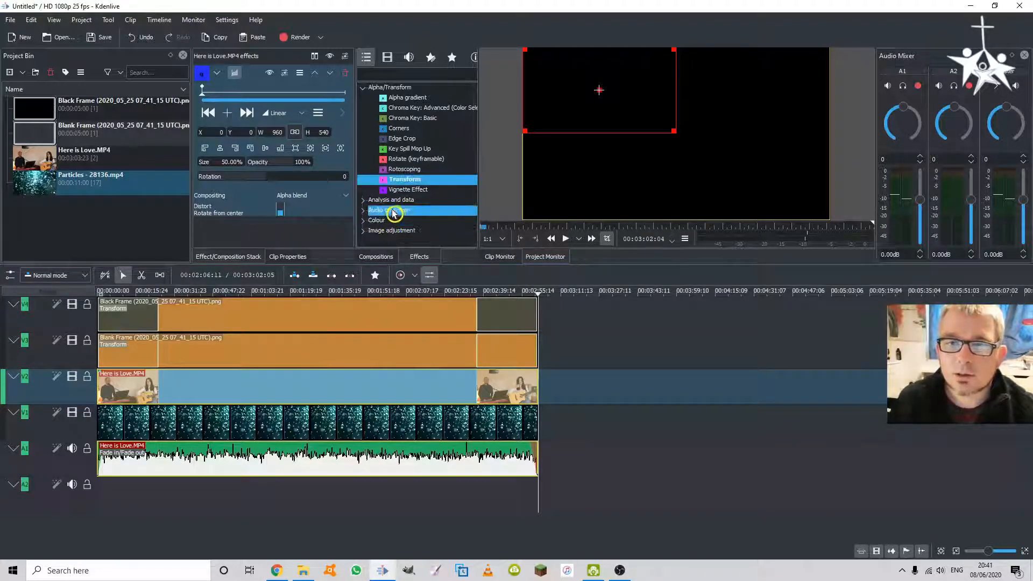
double_click(392, 231)
scroll(425, 226, "down", 3)
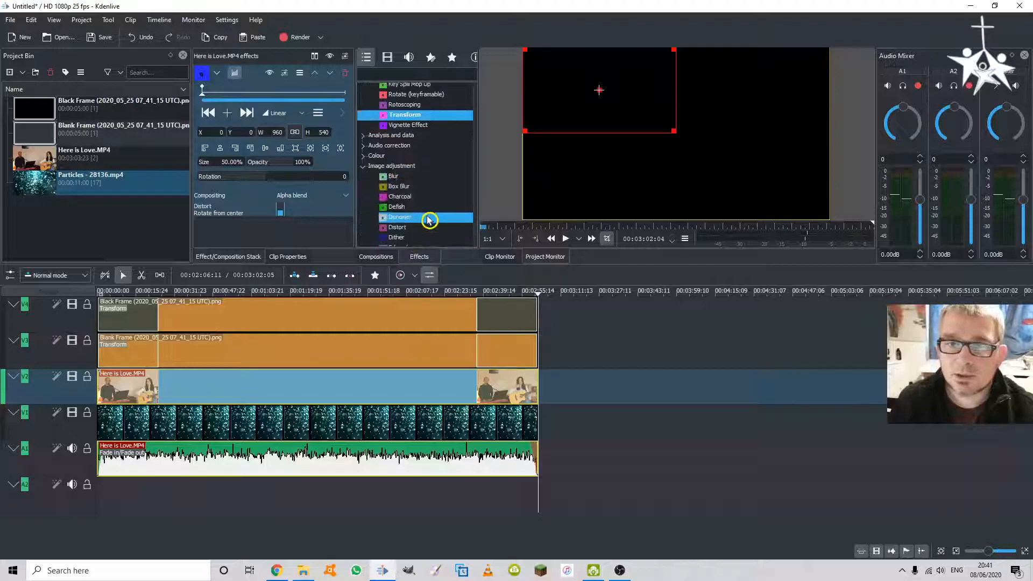
scroll(429, 220, "down", 1)
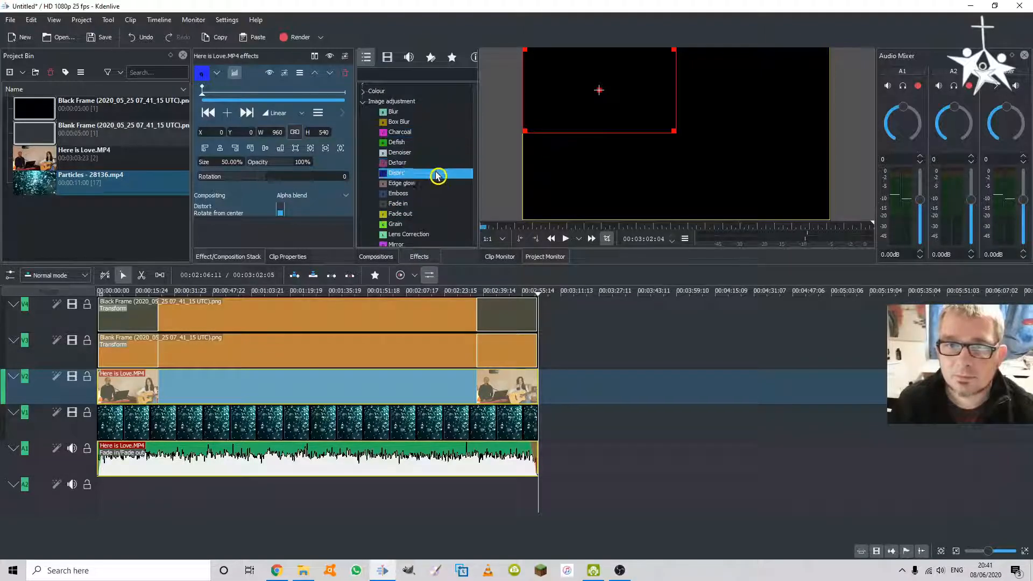
double_click(406, 204)
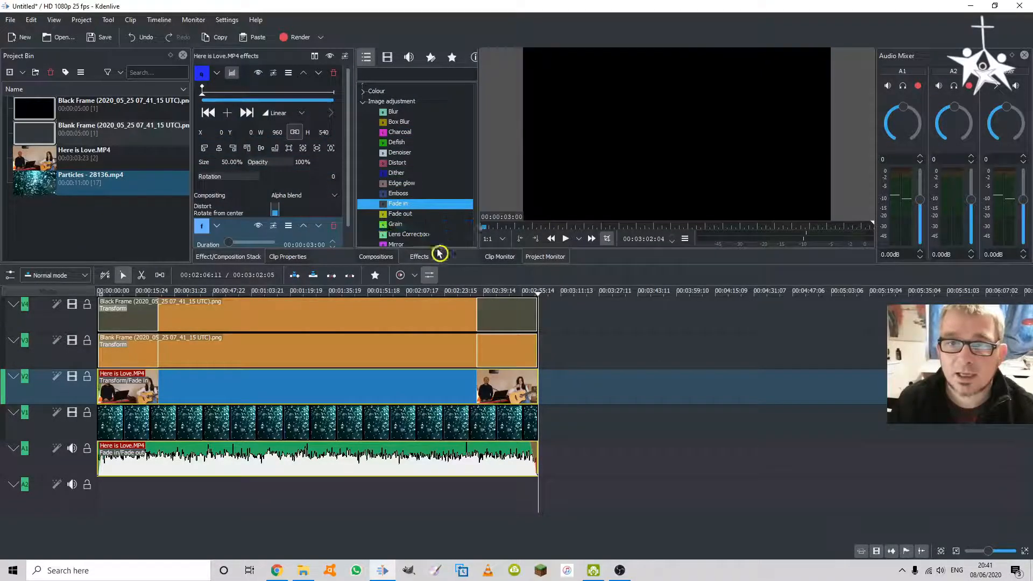
double_click(407, 215)
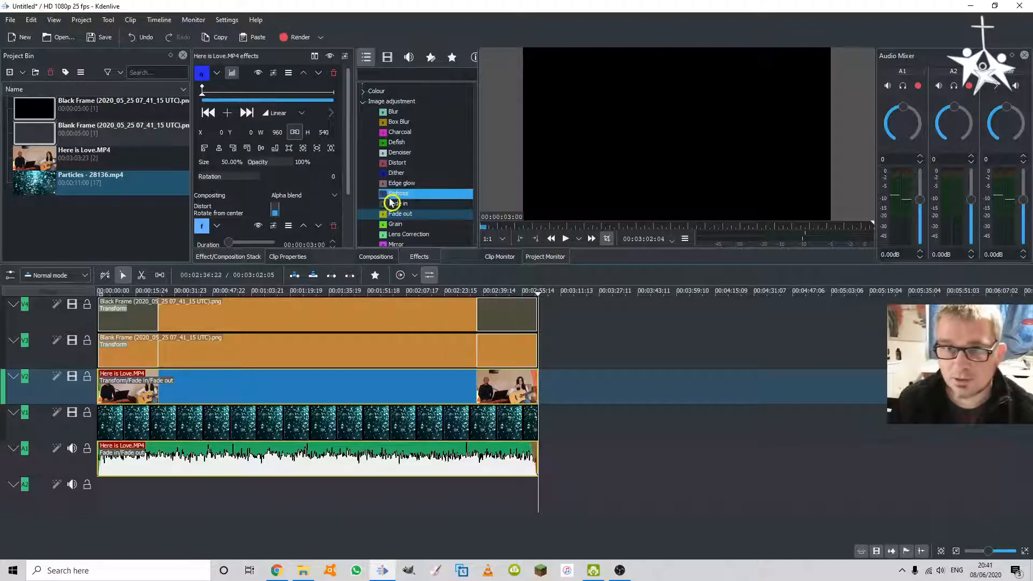
left_click(217, 74)
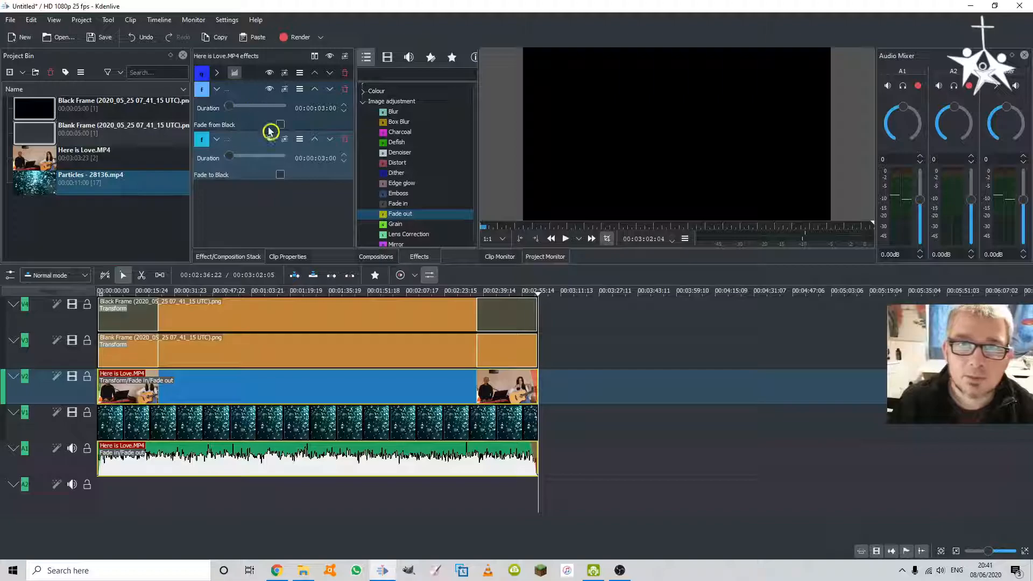
left_click(337, 158)
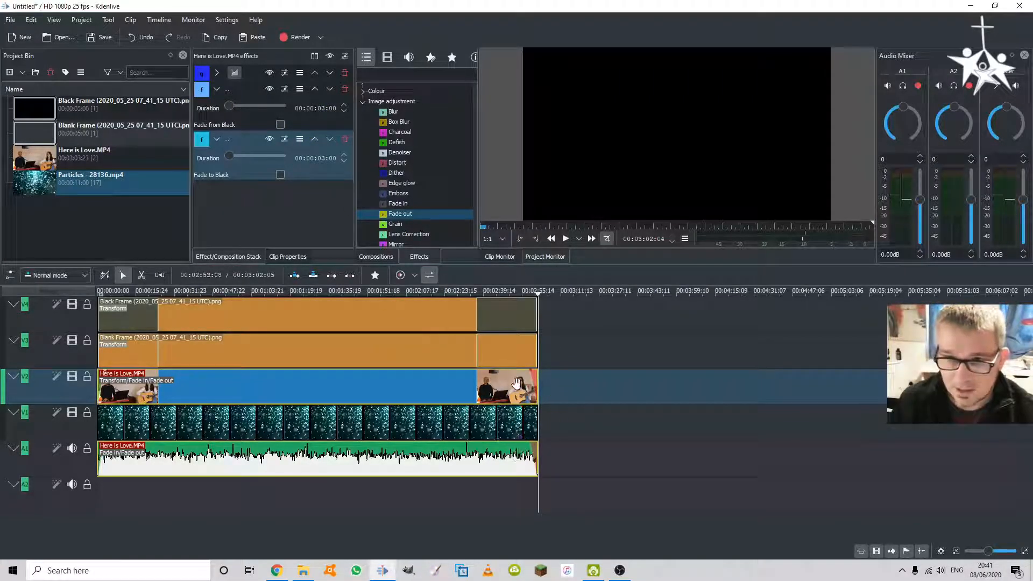
Play the last seconds of the timeline to check the Here is Love video's fade-out
left_click_drag(522, 292, 531, 295)
key("space")
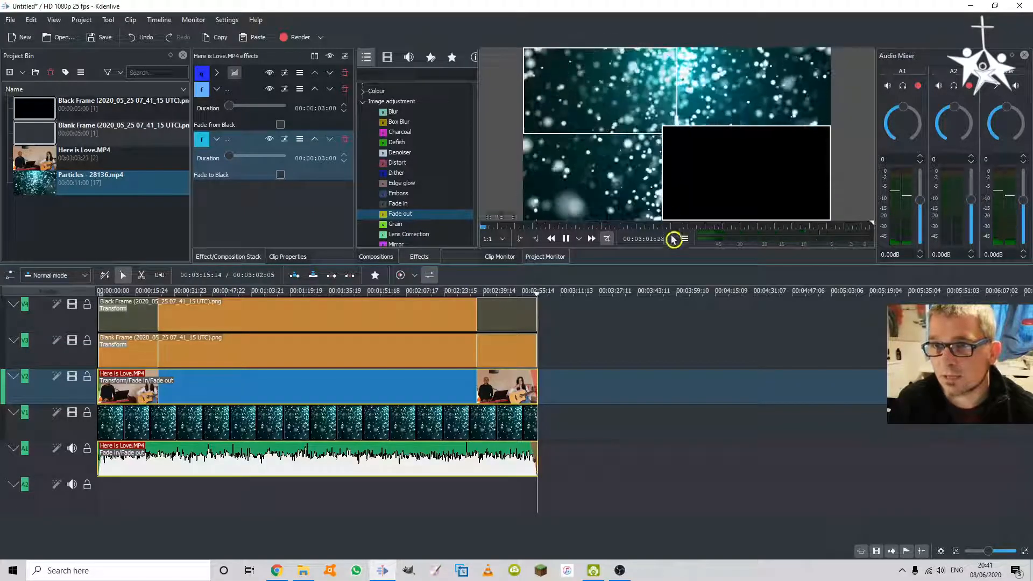
right_click(489, 389)
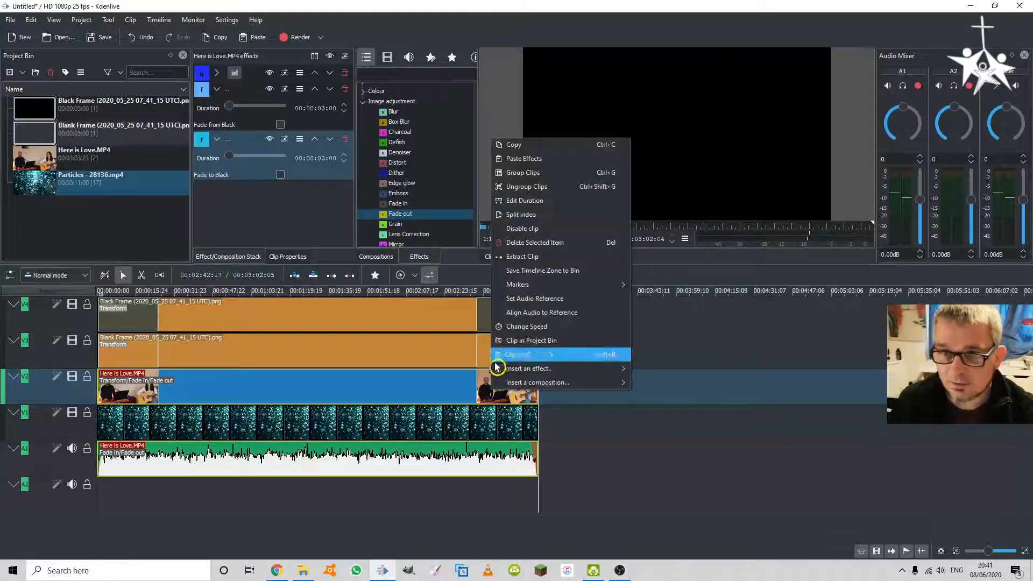
left_click(452, 381)
Add Fade in and Fade out image effects to both the Blank Frame clip and the Black Frame clip
left_click(484, 349)
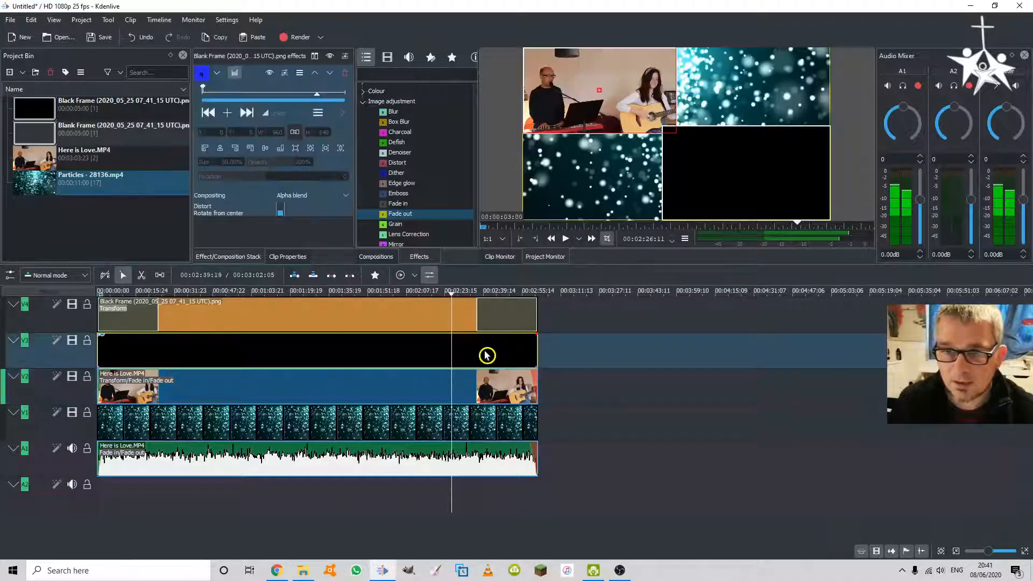
double_click(398, 203)
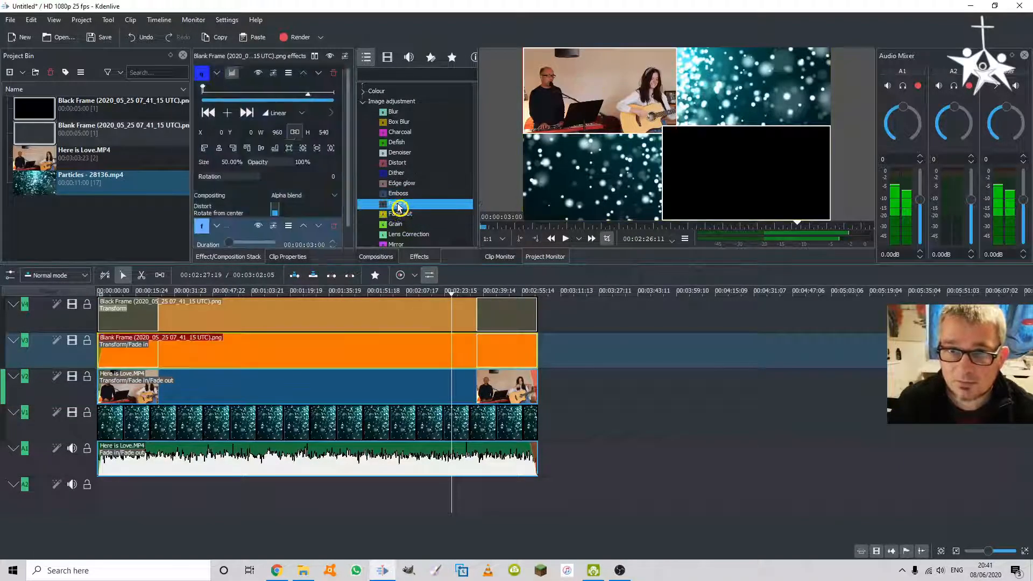
double_click(399, 215)
left_click(415, 316)
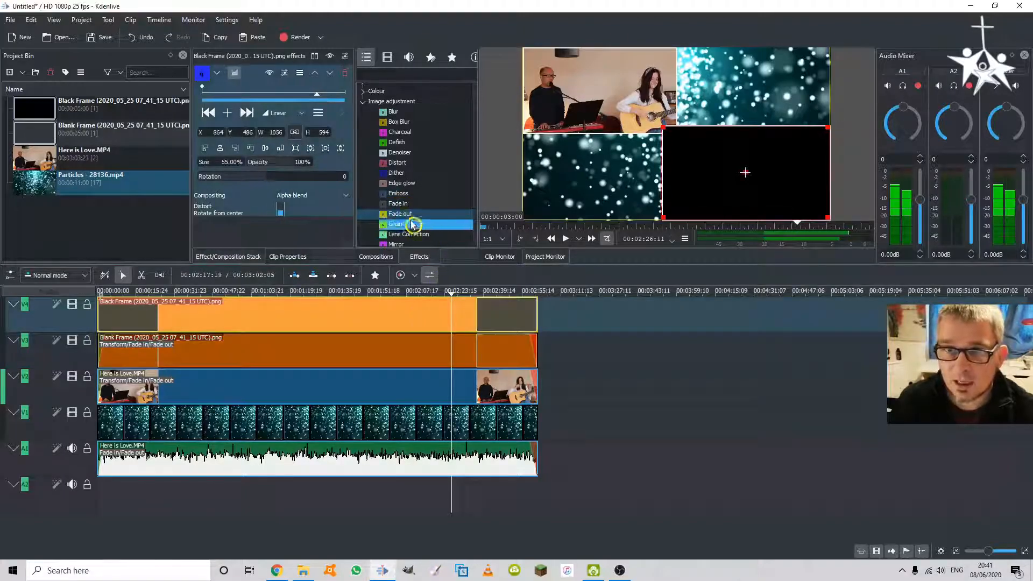
double_click(397, 203)
double_click(398, 213)
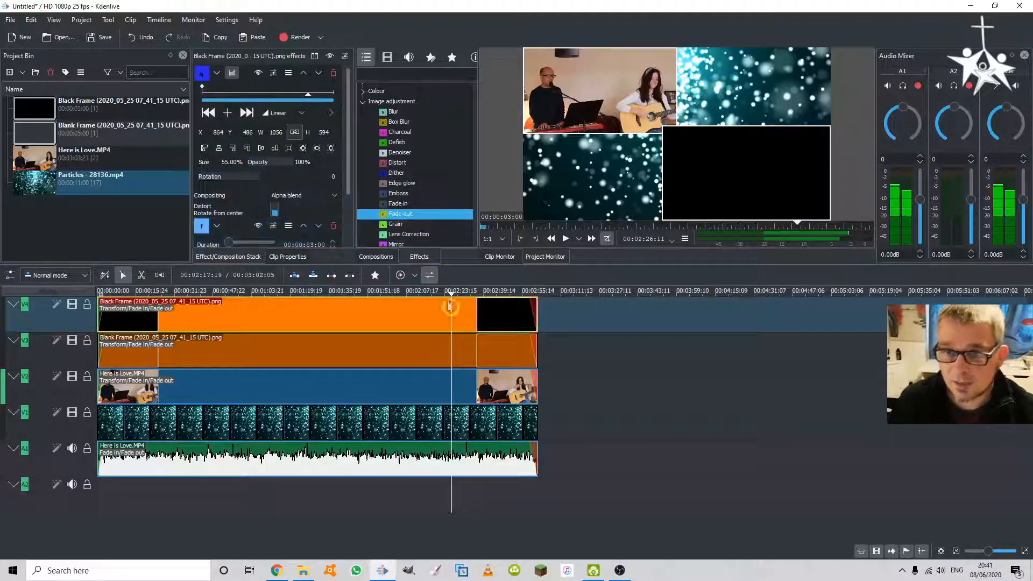
Add the Fade out image effect to the last, shortened Particles clip on V1
left_click(531, 423)
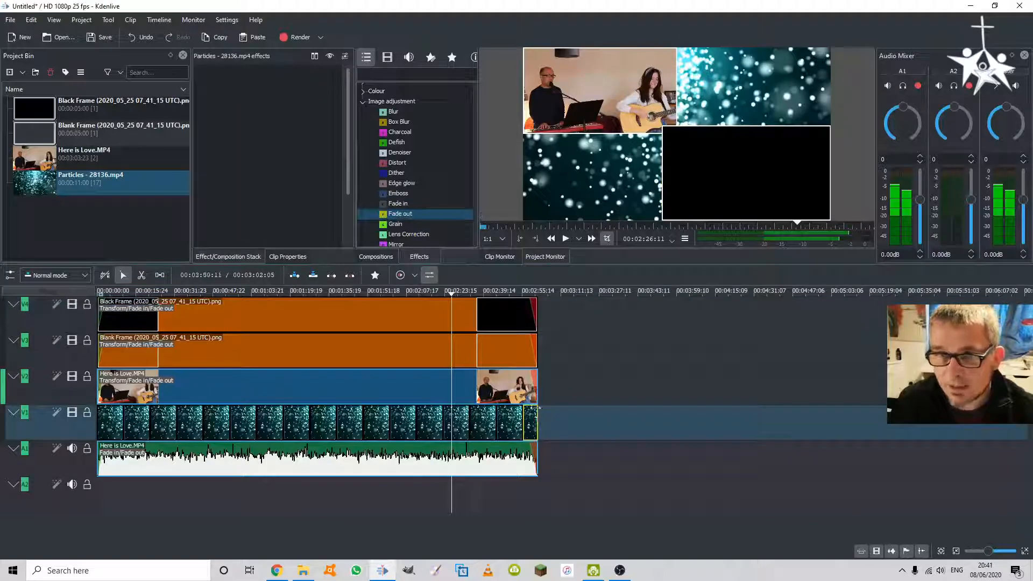
double_click(405, 215)
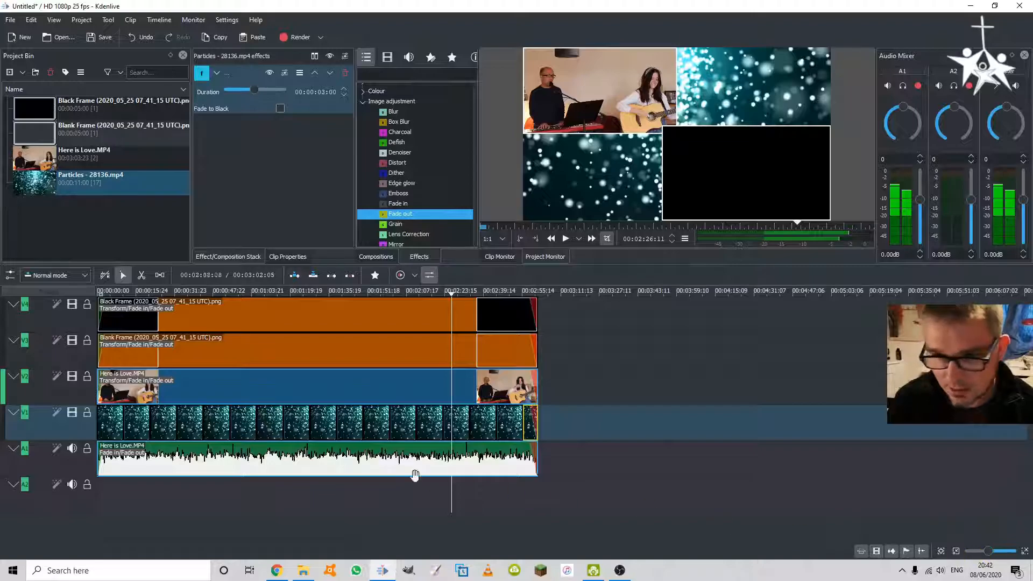
left_click(529, 415)
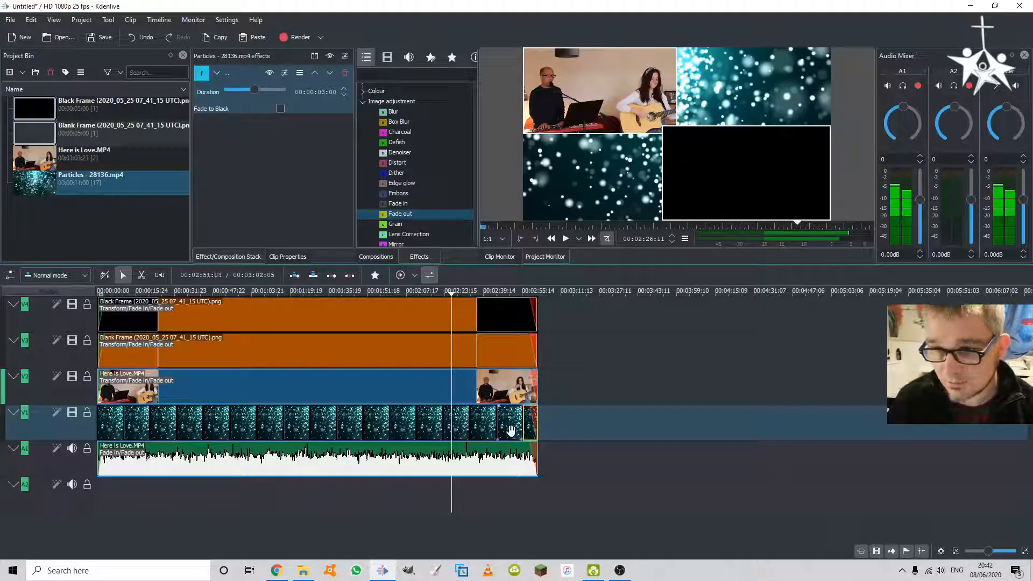
Try to group all the Particles clips on V1 and undo the grouping
left_click_drag(511, 427, 106, 422)
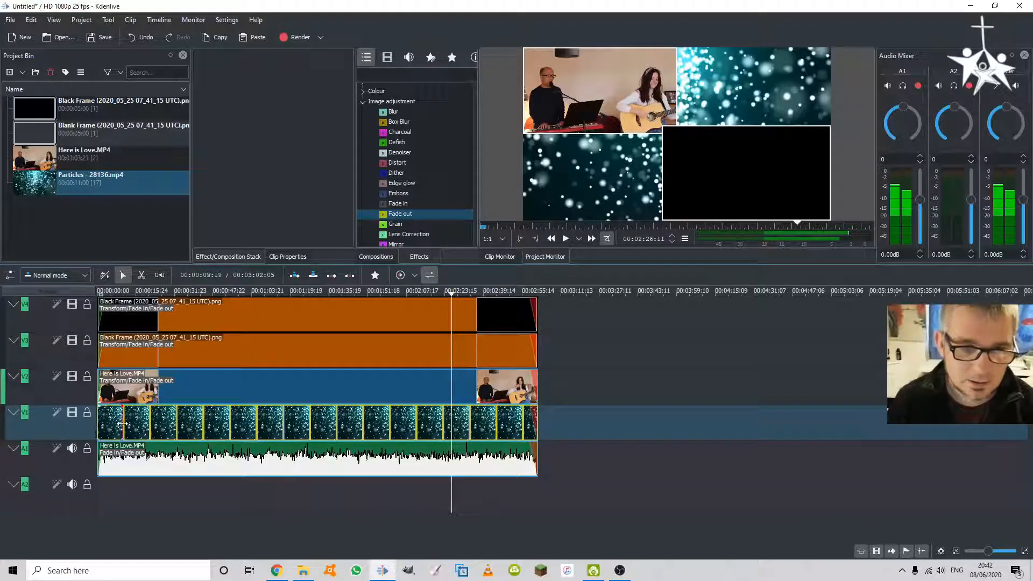
right_click(141, 426)
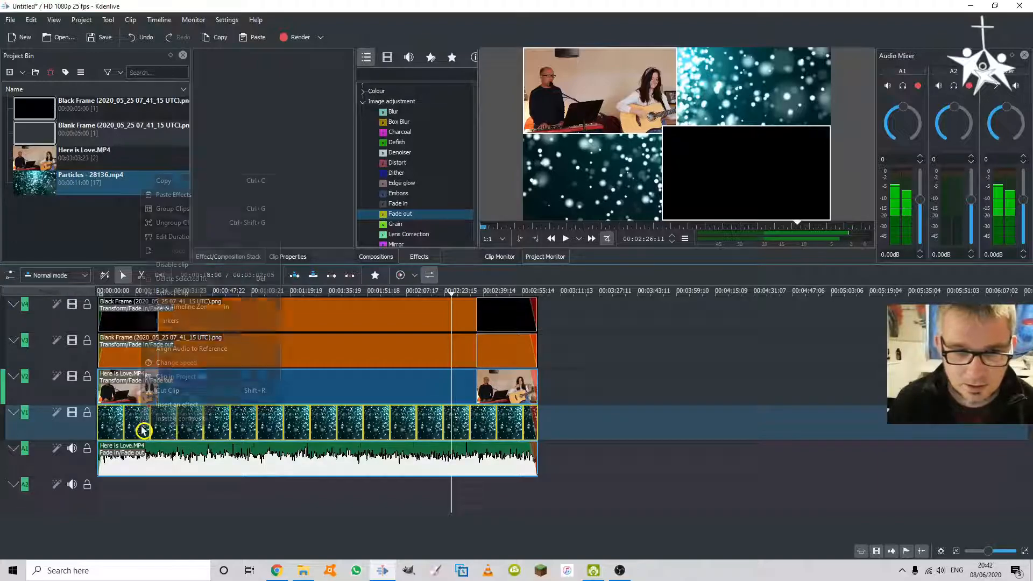
left_click(186, 211)
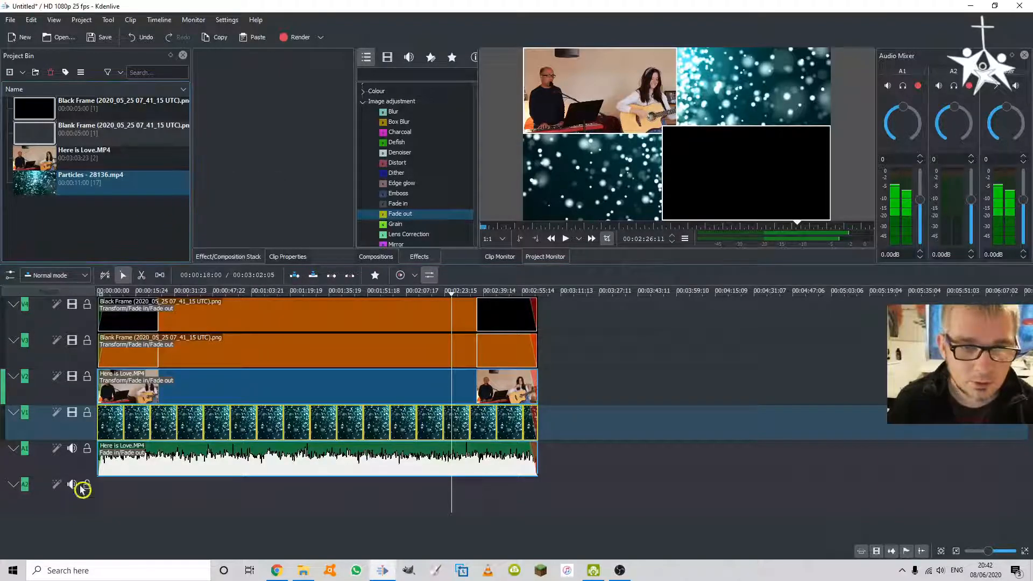
left_click(175, 492)
left_click(110, 419)
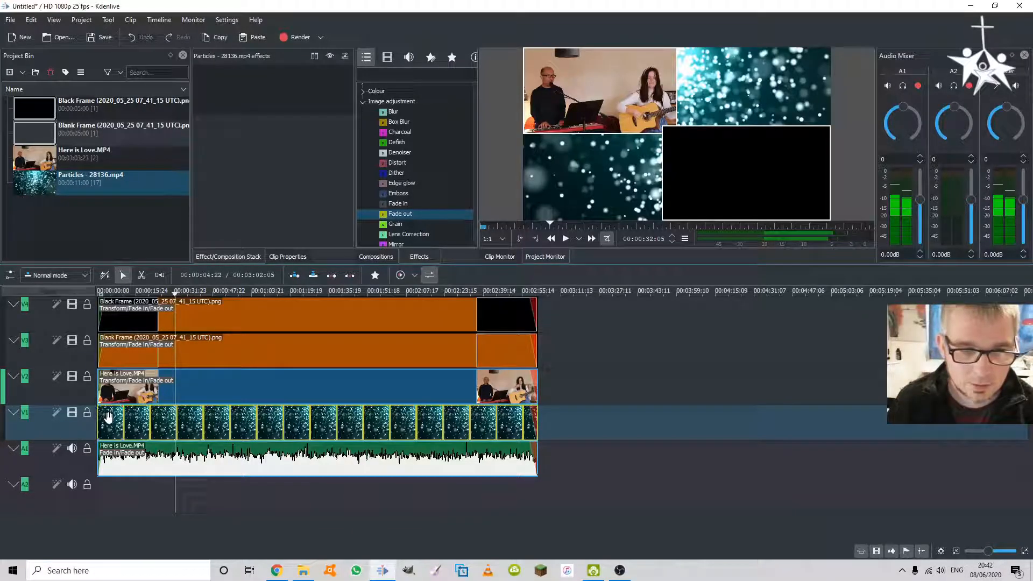
key("ctrl+z")
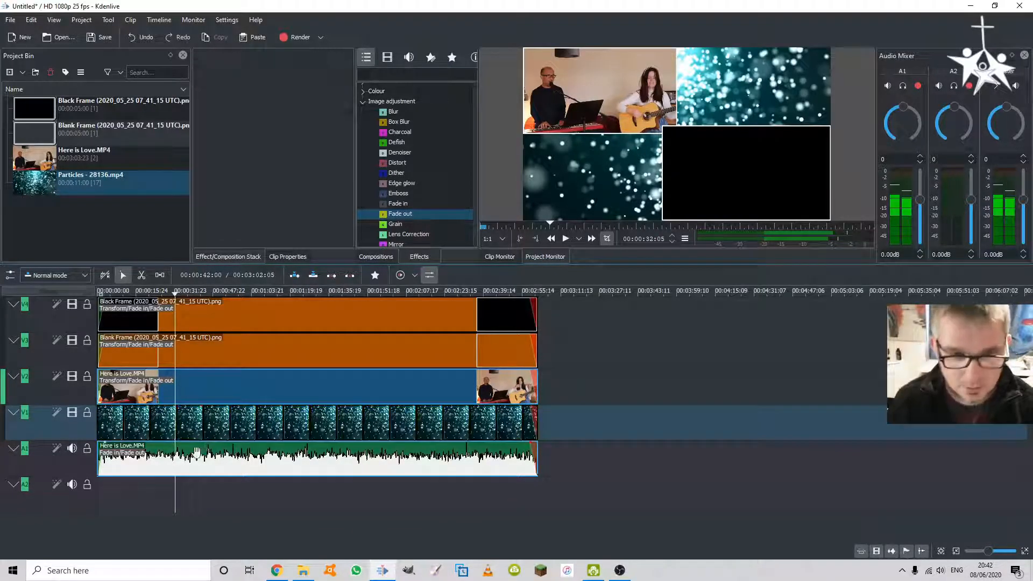
Add the Fade in image effect to the first Particles clip on V1
right_click(117, 430)
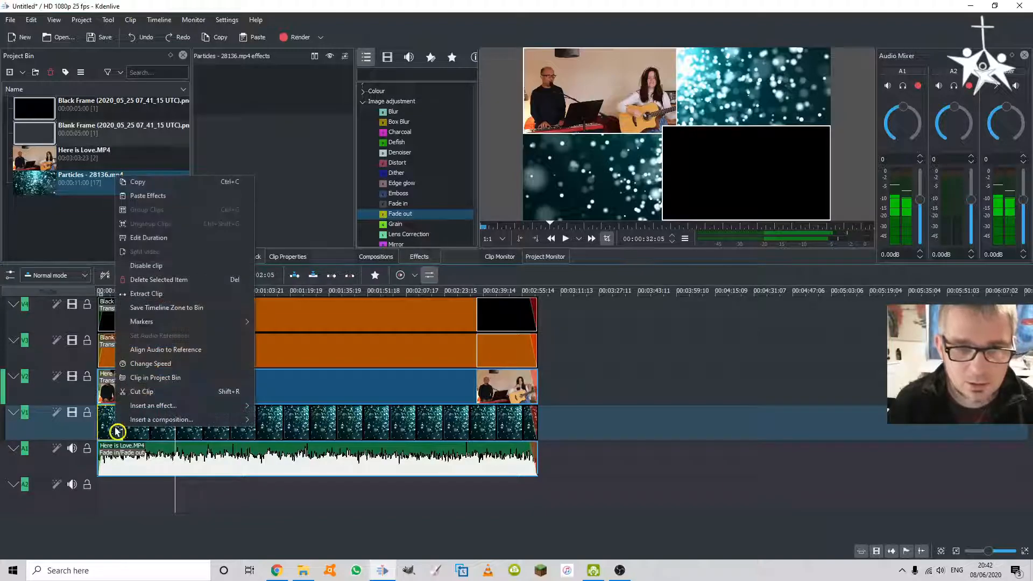
key("Escape")
left_click(118, 412)
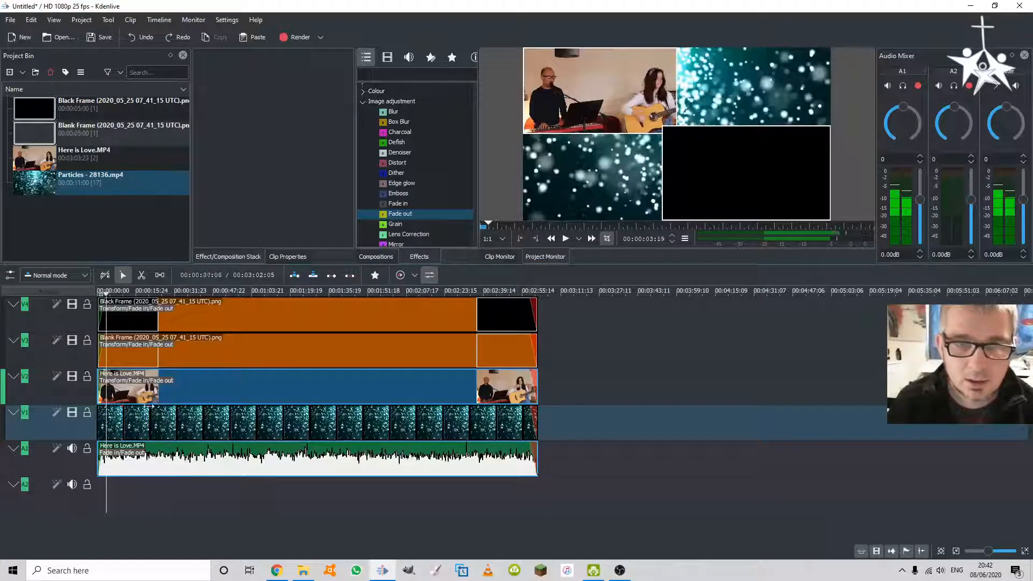
double_click(399, 205)
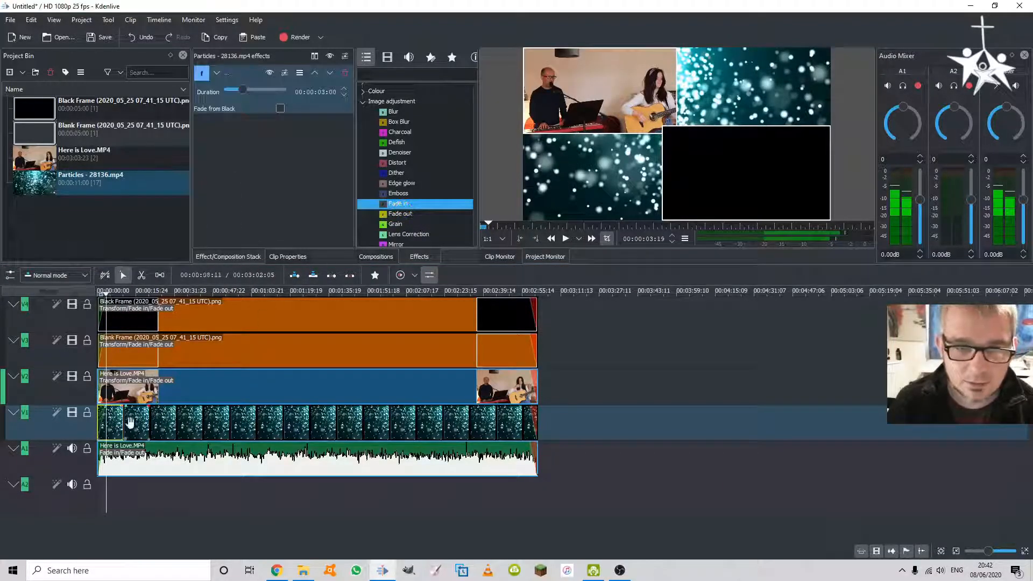
Group all the Particles clips on V1, from the first to the last shortened one, into one unit
left_click_drag(135, 428, 530, 426)
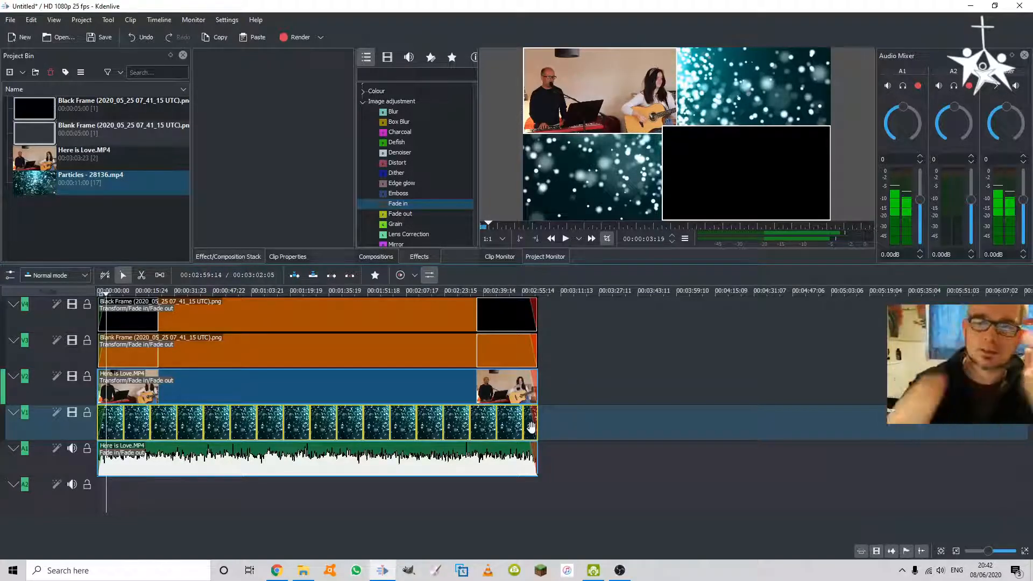
right_click(534, 428)
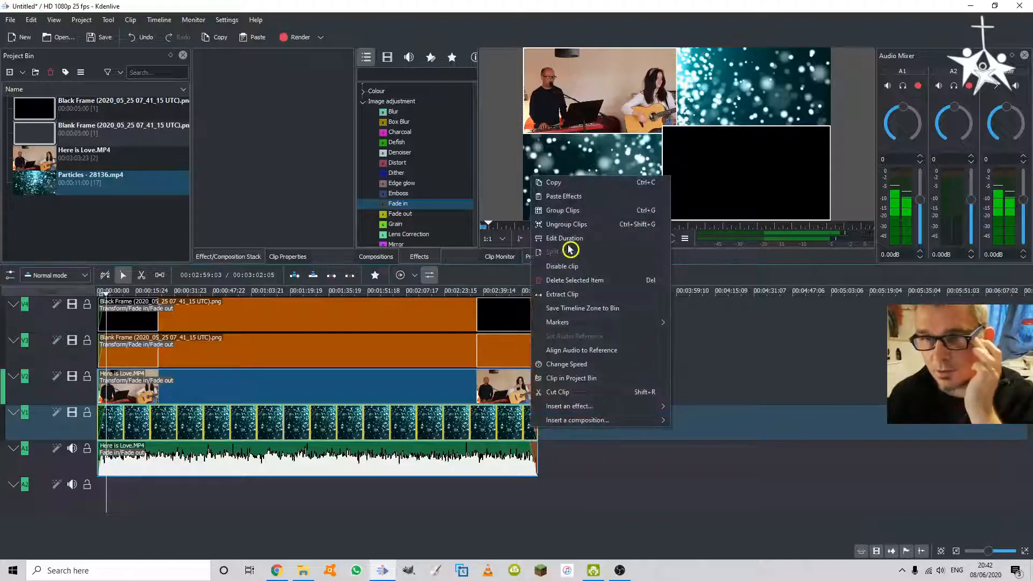
left_click(576, 212)
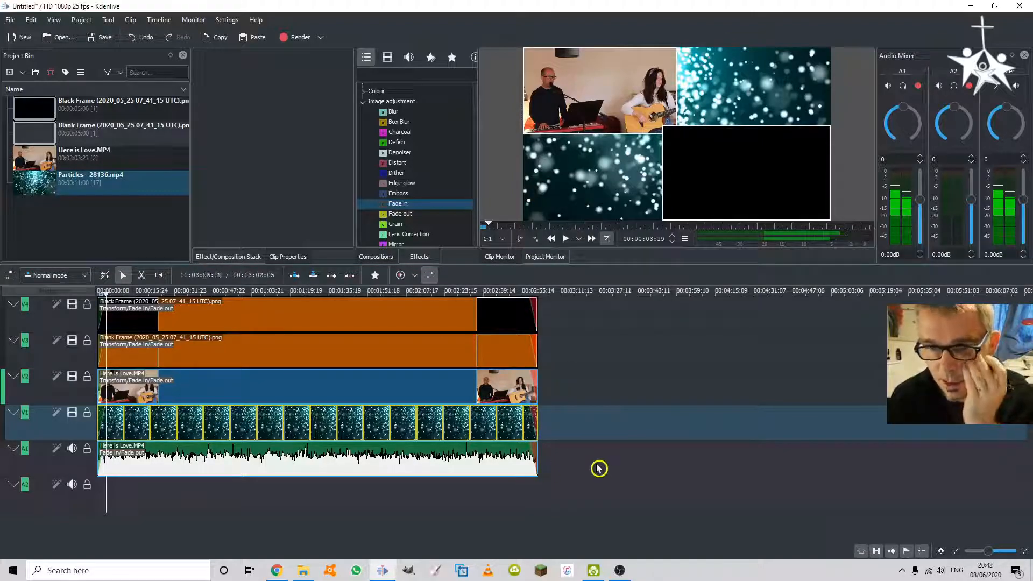
Play back the closing seconds of the timeline to check how the clips fade out
left_click(597, 466)
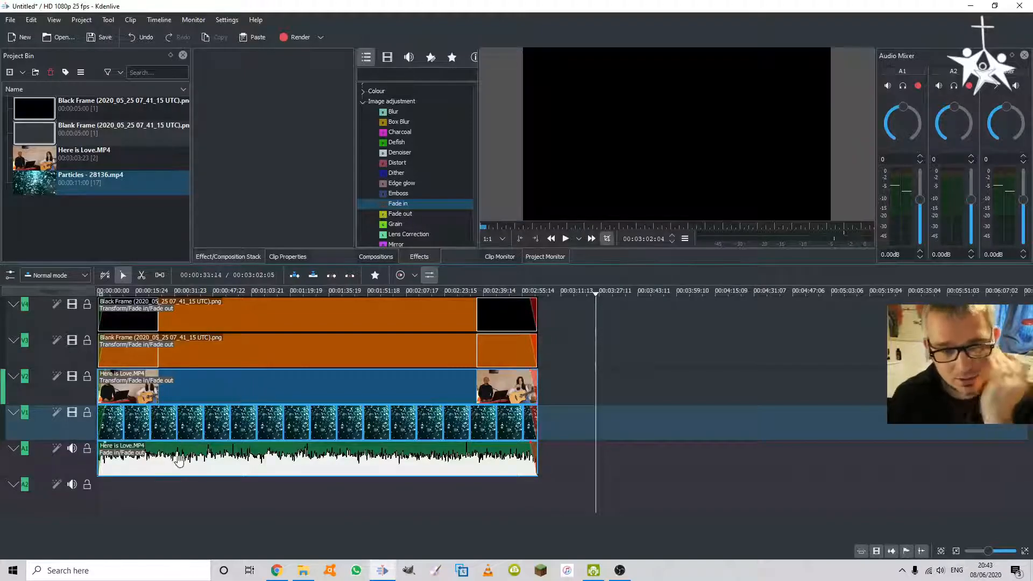
left_click_drag(338, 296, 524, 293)
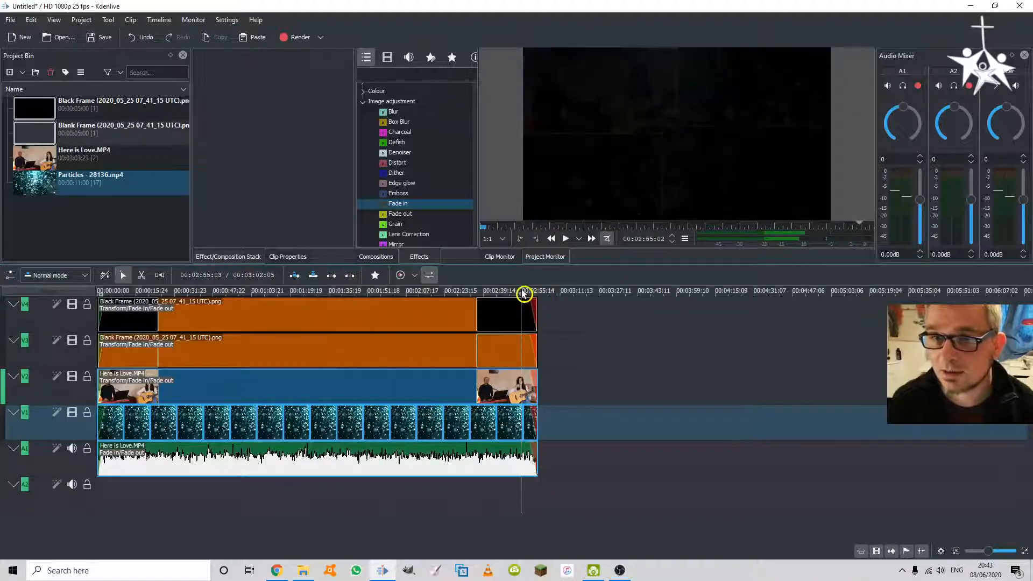
key("space")
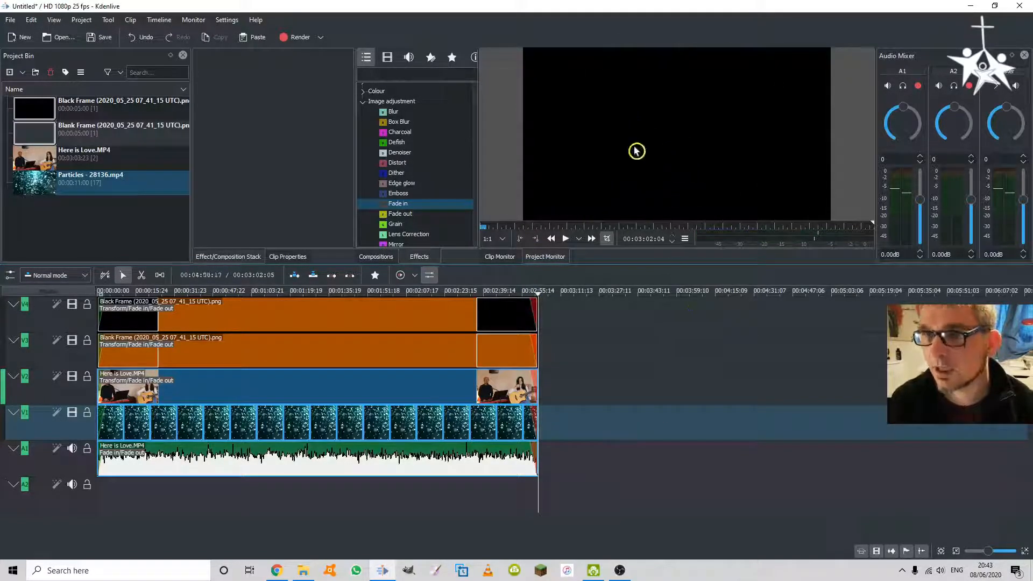
Save the project as "Here is love" in the Documents > Video Service > 4. Songs > Here is love folder
left_click(104, 40)
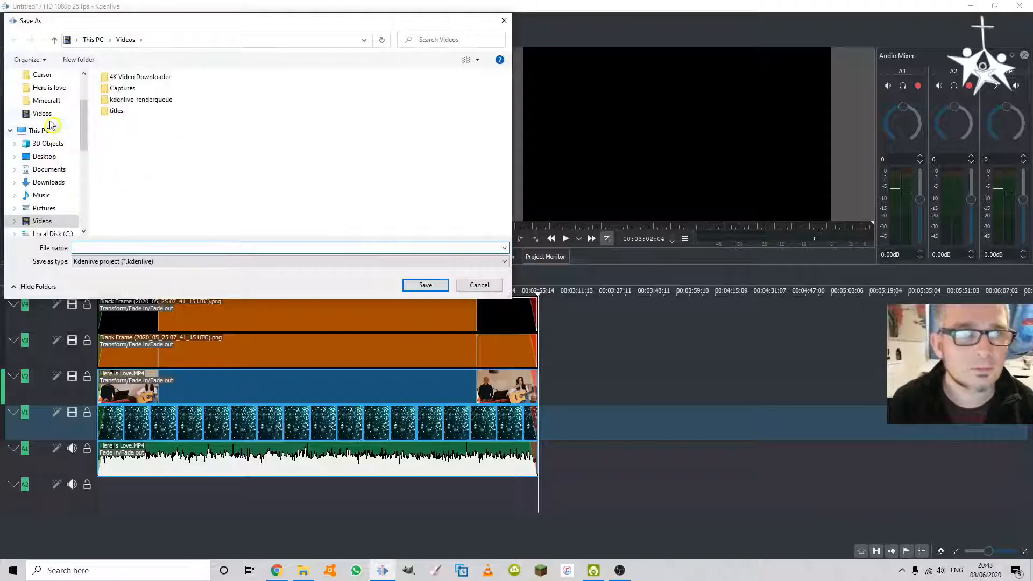
left_click(47, 170)
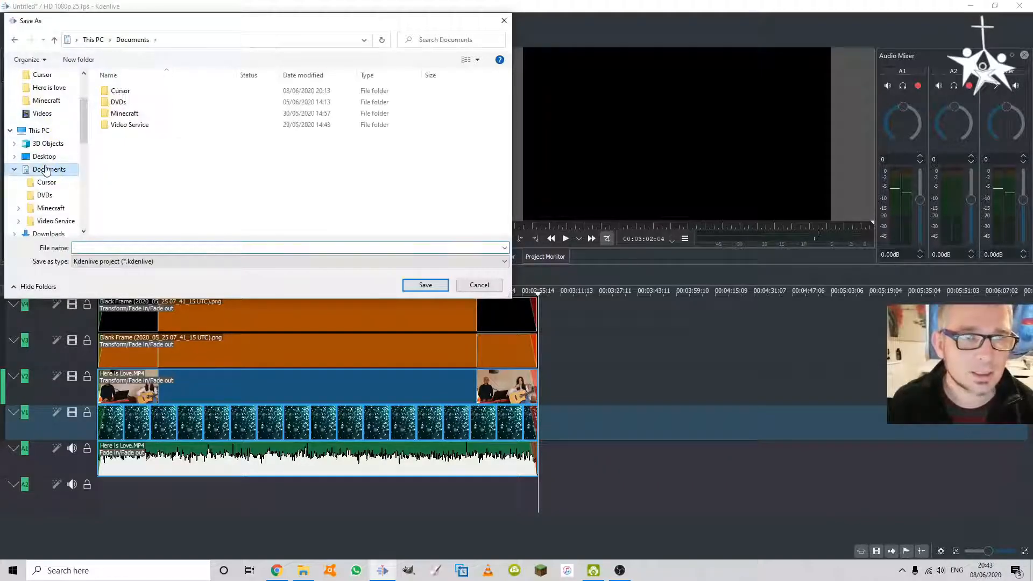
left_click(60, 223)
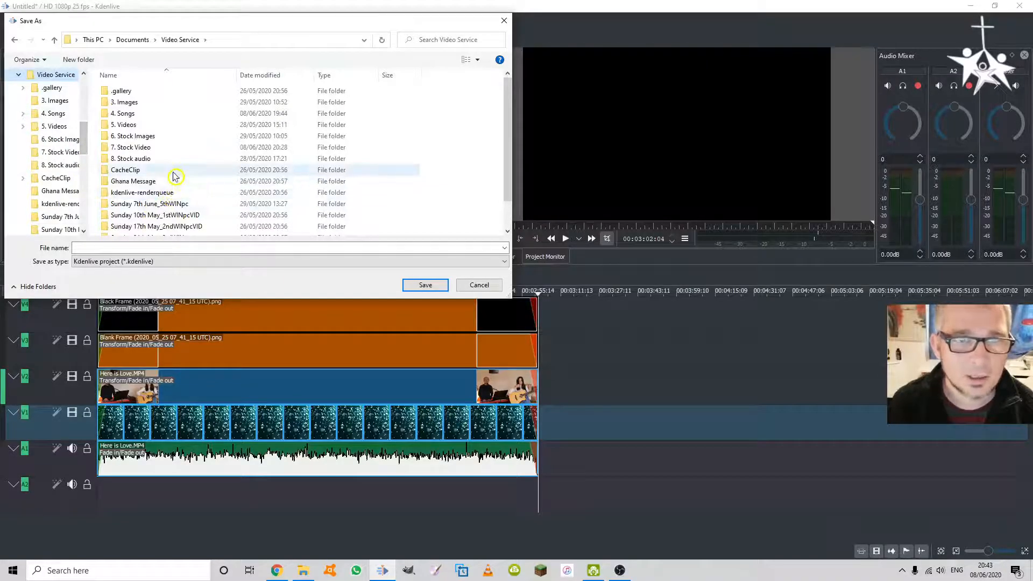
double_click(125, 114)
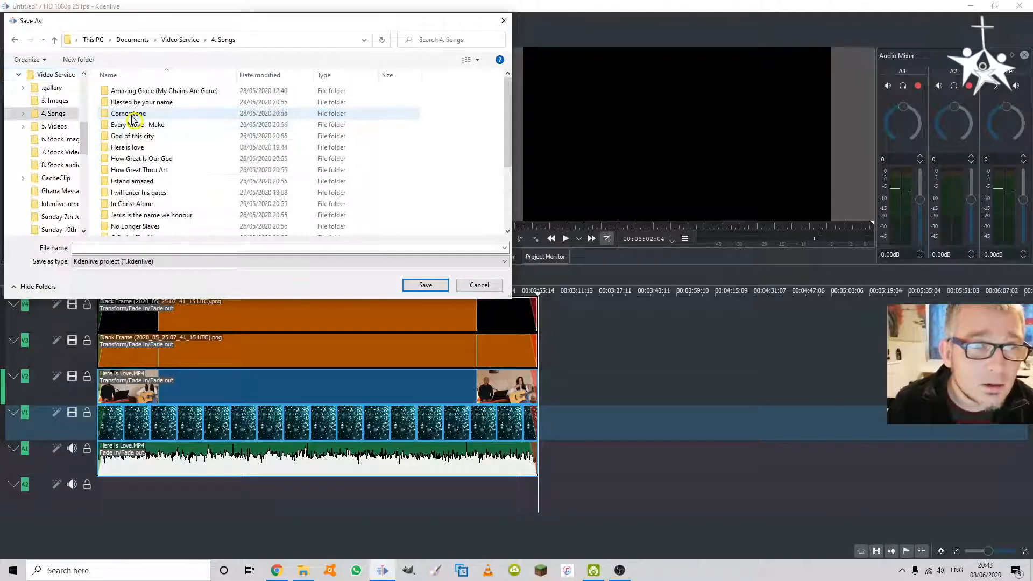
double_click(139, 148)
left_click(108, 248)
type("Here")
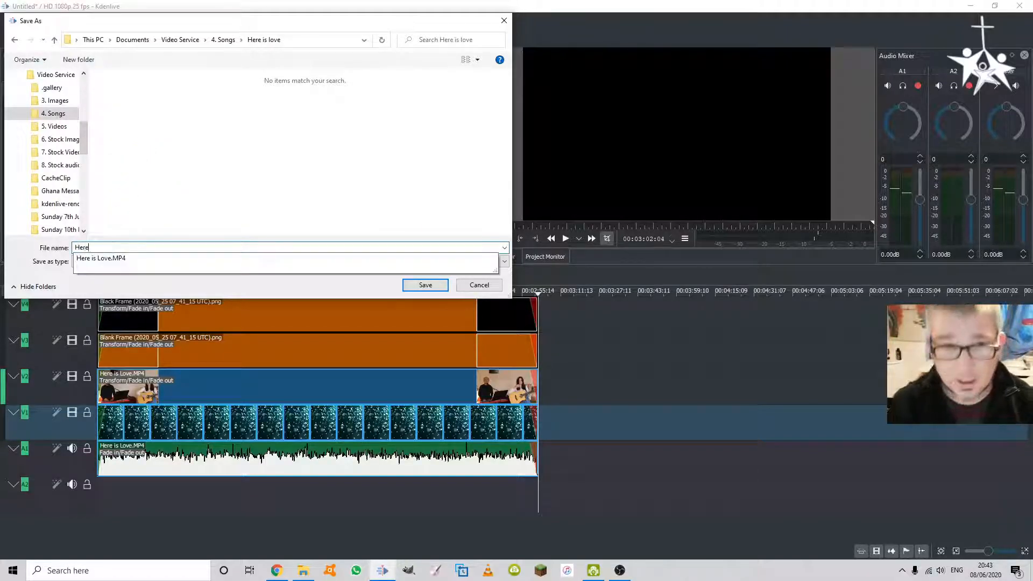
type(" is")
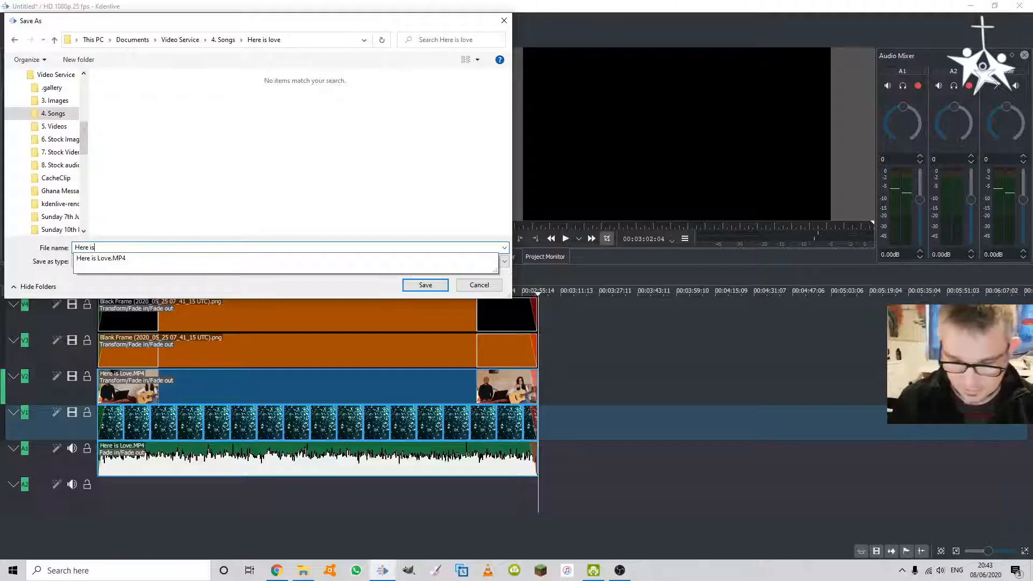
type(" l;o")
type("ove")
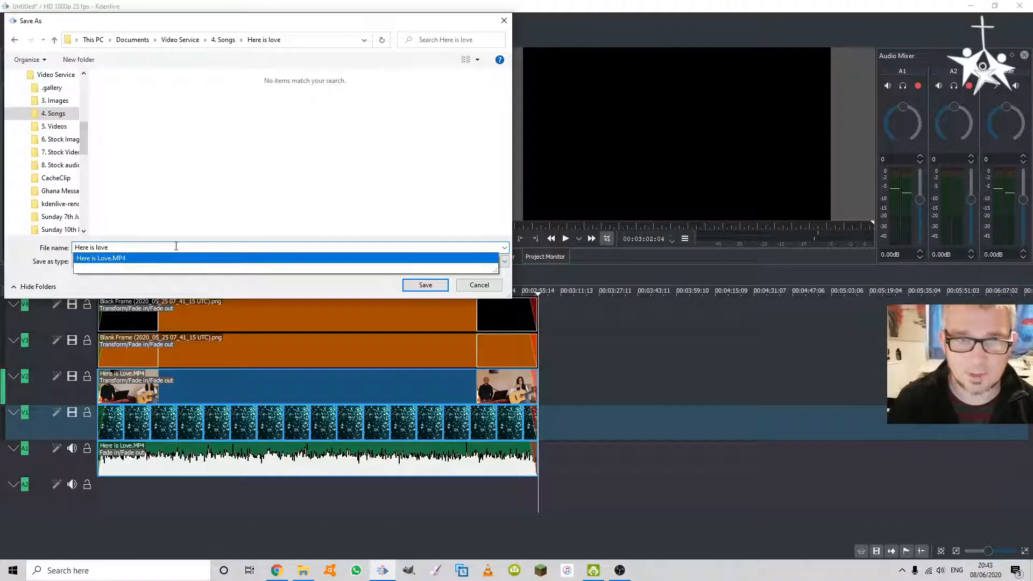
left_click(329, 288)
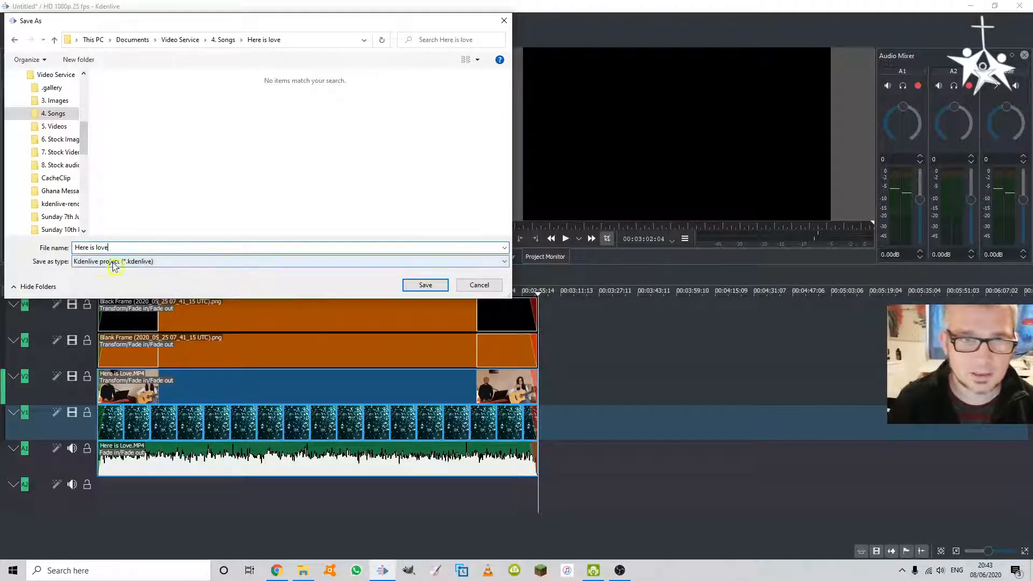
left_click(425, 285)
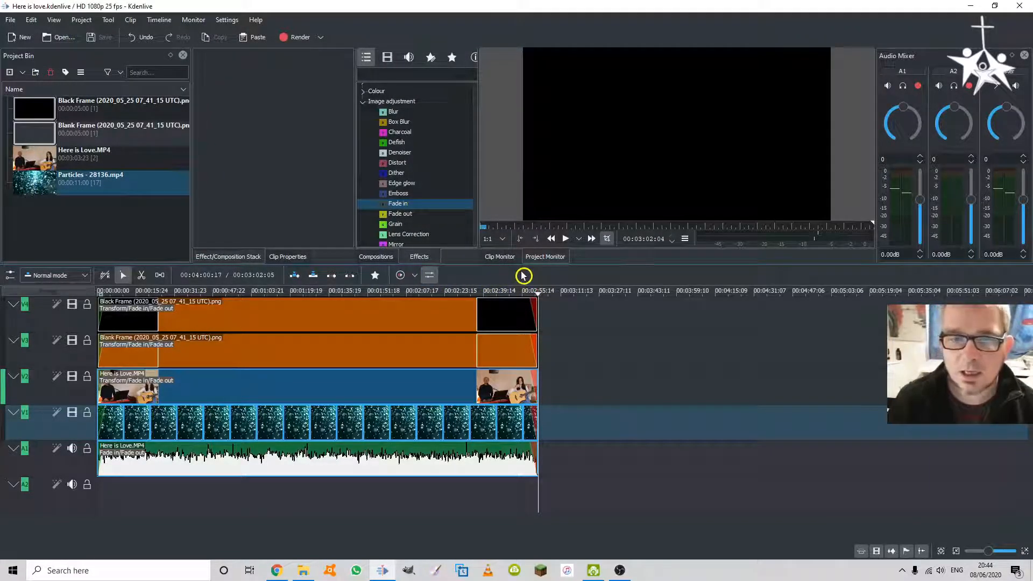
Preview a frame midway through the song, switch to Chrome and close the Videvo stock footage page
left_click_drag(488, 293, 279, 291)
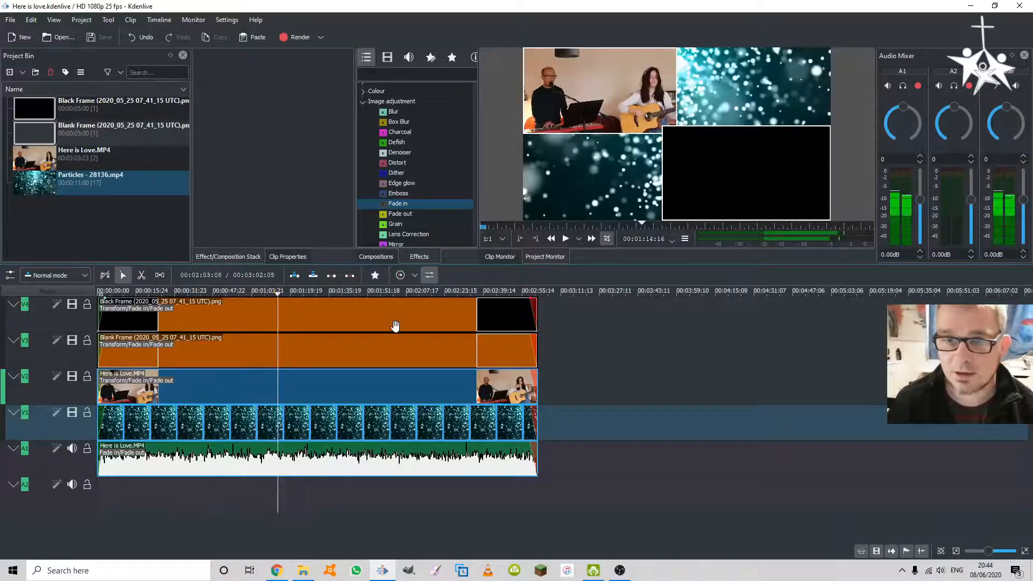
key("alt+Tab")
key("alt+Tab")
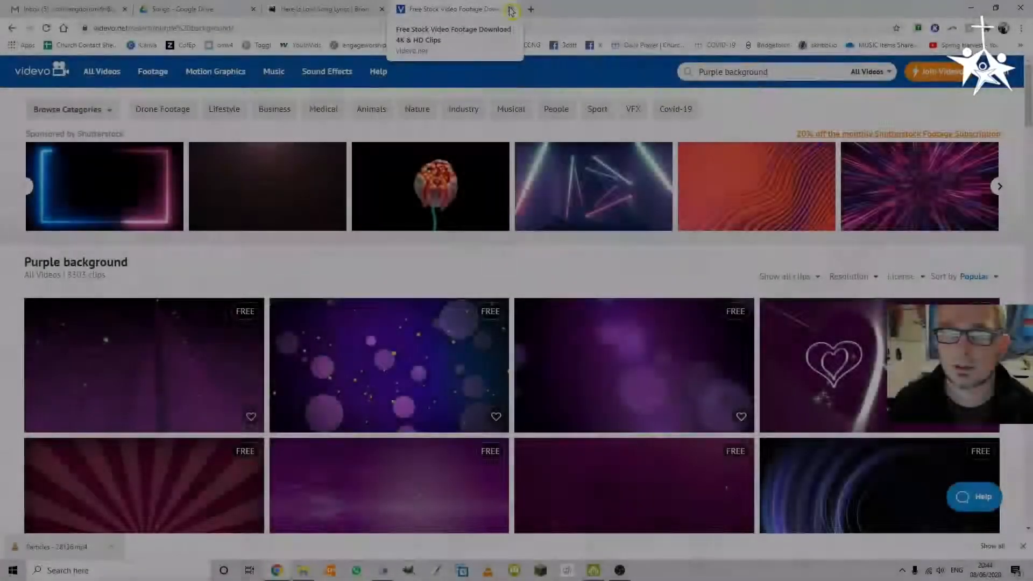
left_click(510, 9)
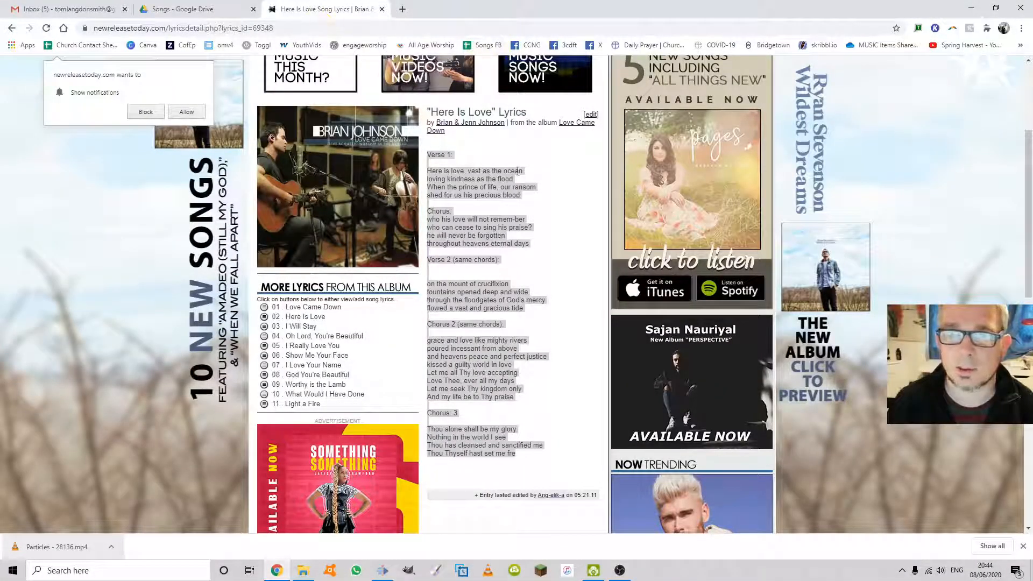
Copy the full "Here Is Love" lyrics from the Verse 1 heading to the last line of Chorus 3
left_click(461, 185)
left_click_drag(429, 156, 480, 471)
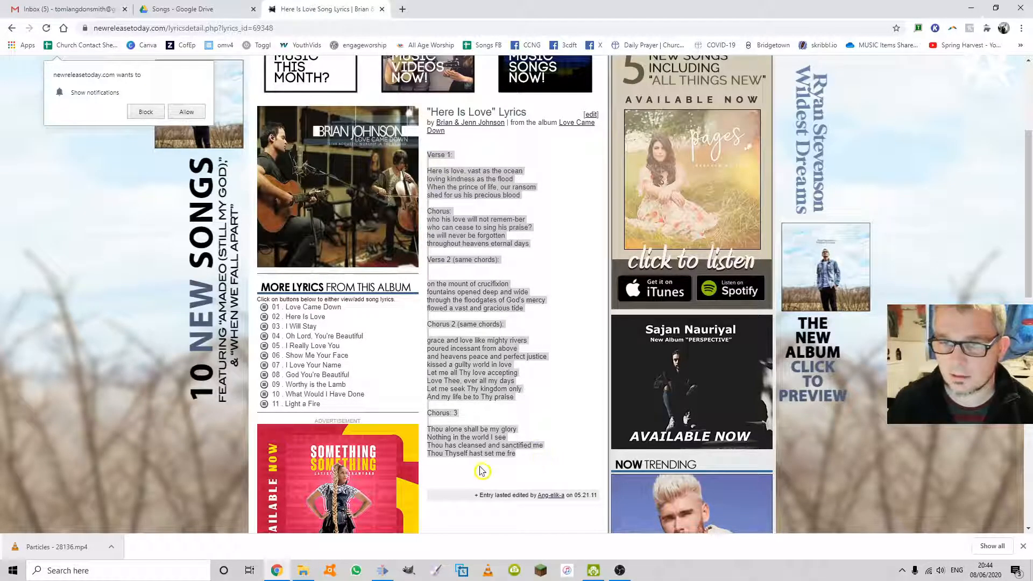
right_click(504, 453)
left_click(531, 463)
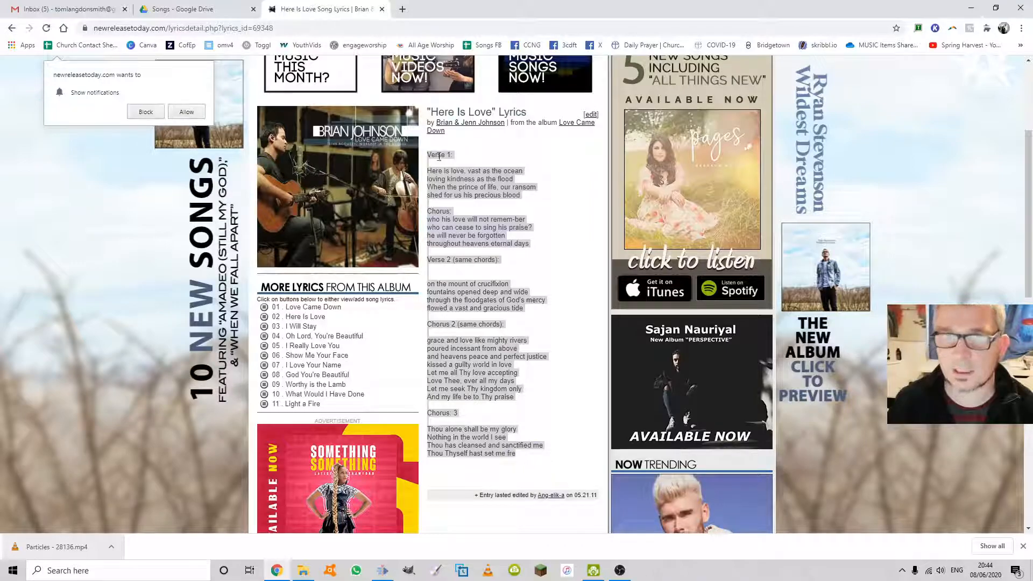
Make a copy of the "Oceans (Where Feet May Fail) PIP" presentation in the Google Drive Songs folder
left_click(208, 11)
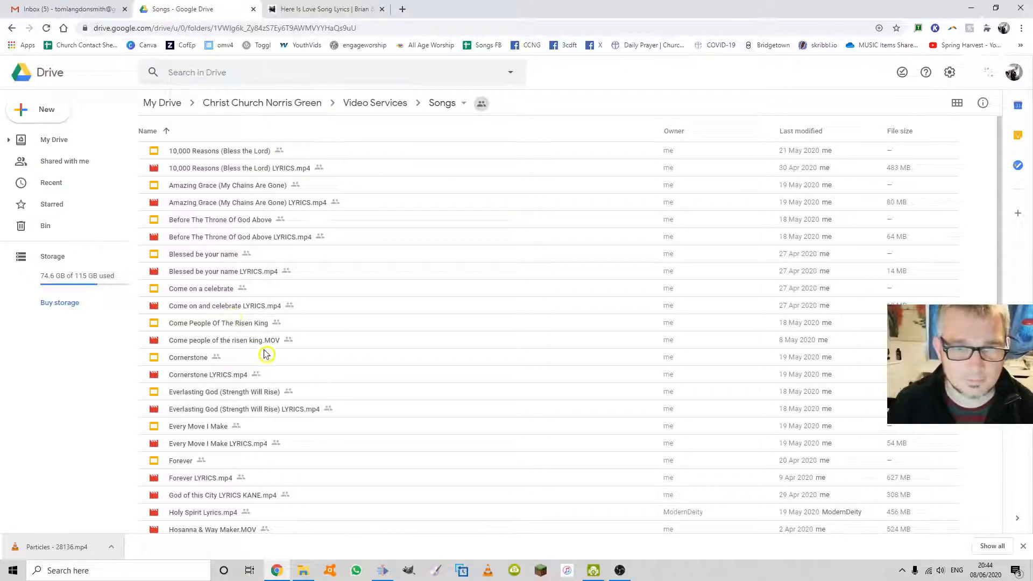
scroll(275, 340, "down", 6)
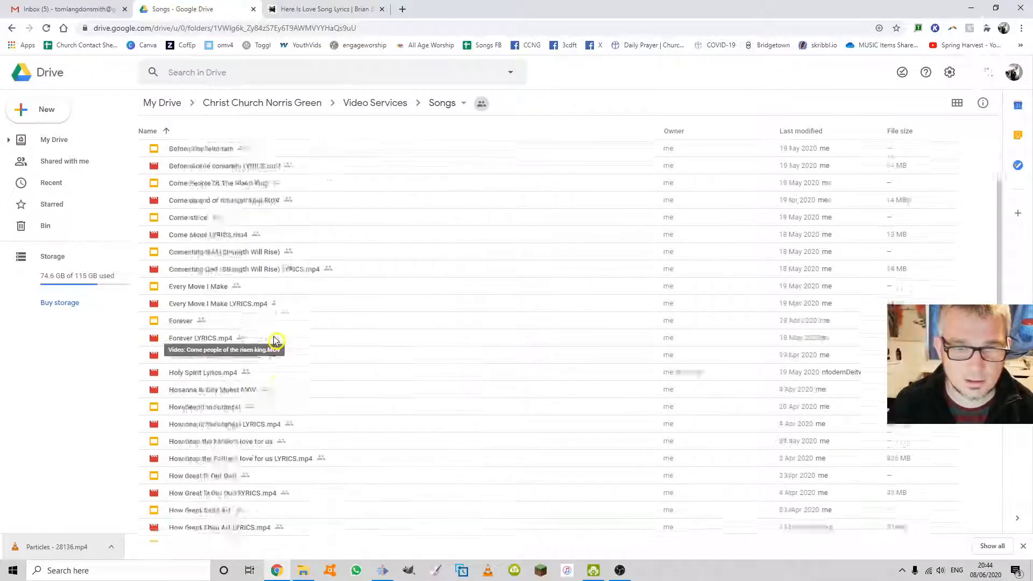
scroll(282, 336, "down", 3)
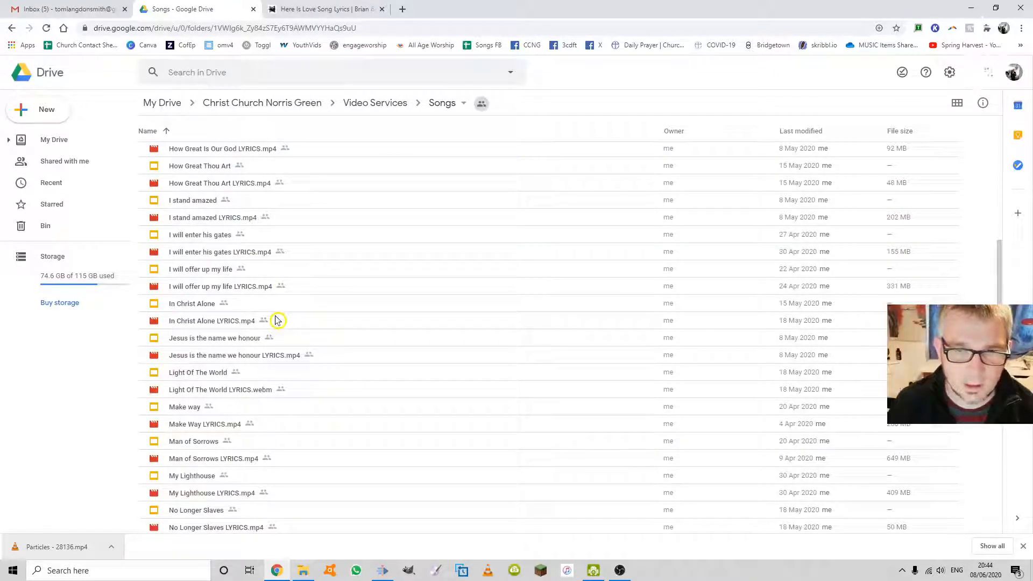
scroll(277, 320, "down", 4)
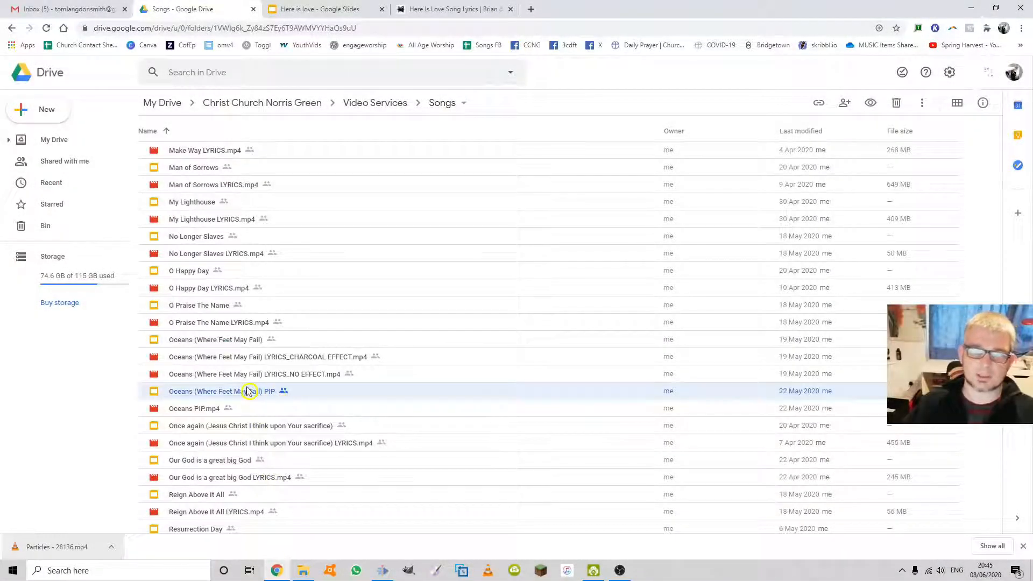
right_click(249, 391)
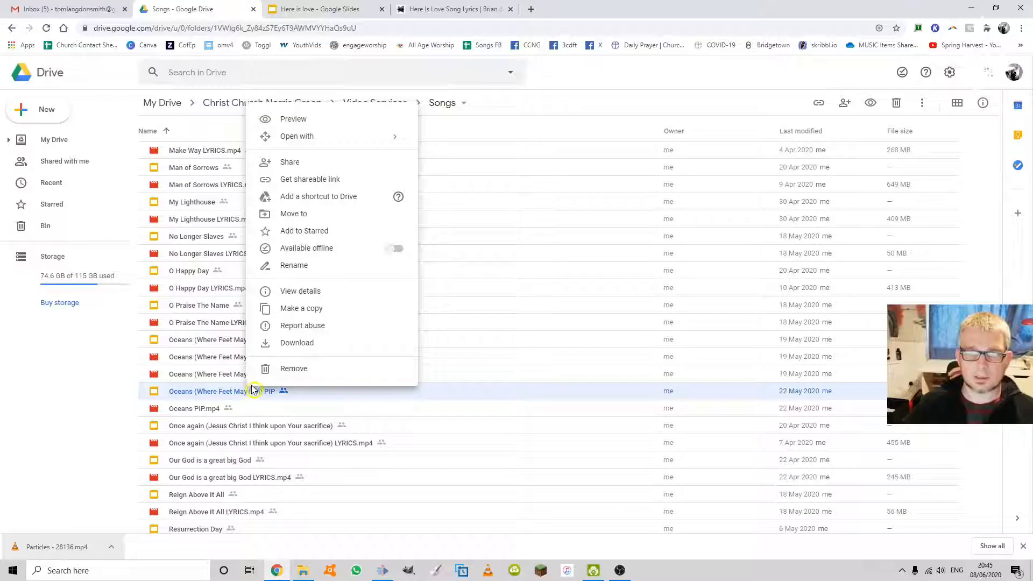
left_click(301, 308)
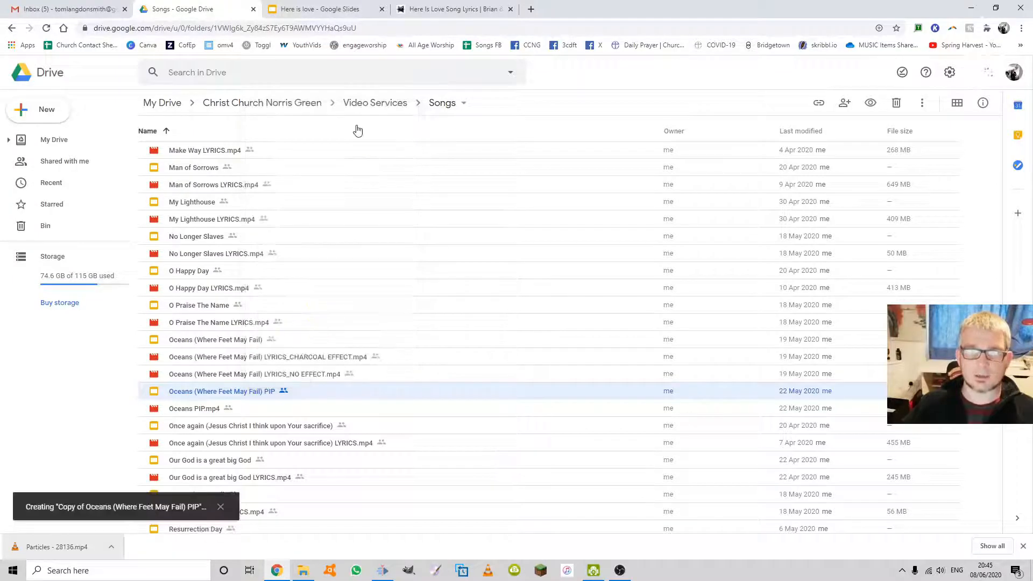
Close the open "Here is love" presentation and remove its file from the Songs folder
left_click(365, 12)
left_click(382, 9)
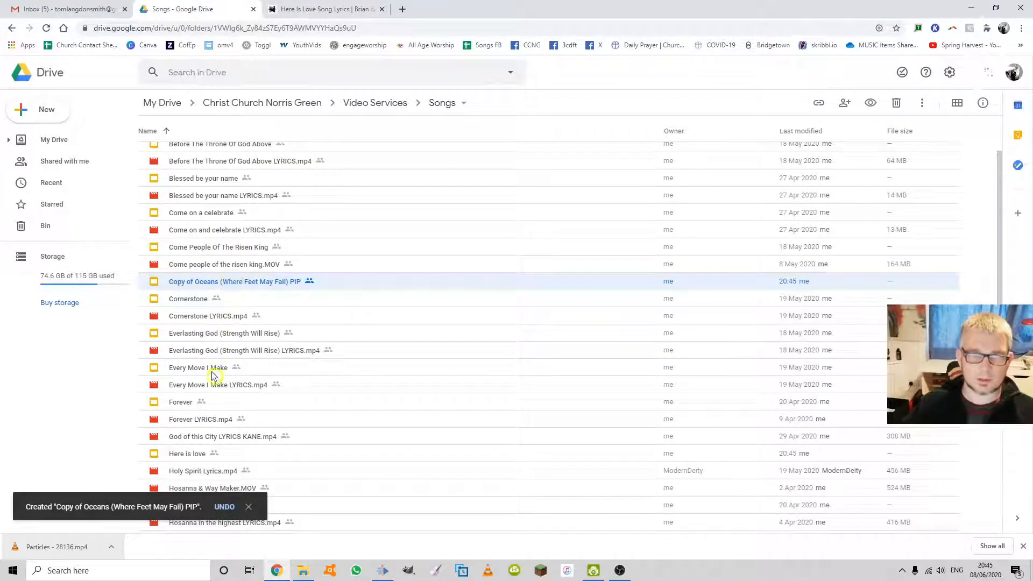
scroll(209, 415, "down", 1)
left_click(180, 402)
right_click(179, 401)
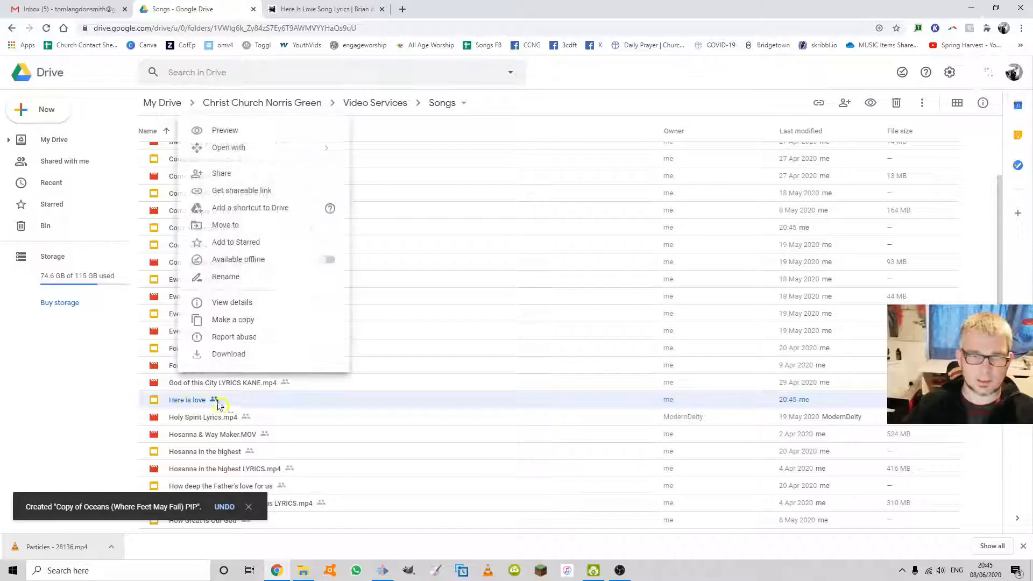
left_click(235, 381)
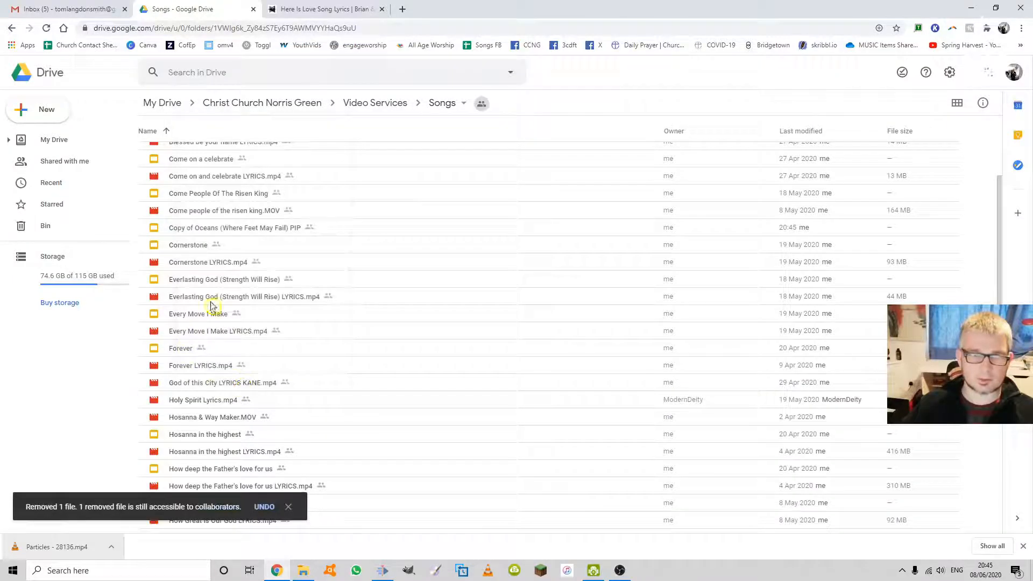
Rename the copied Oceans PIP presentation to "Here is love" and open it in Google Slides
left_click(202, 227)
right_click(199, 226)
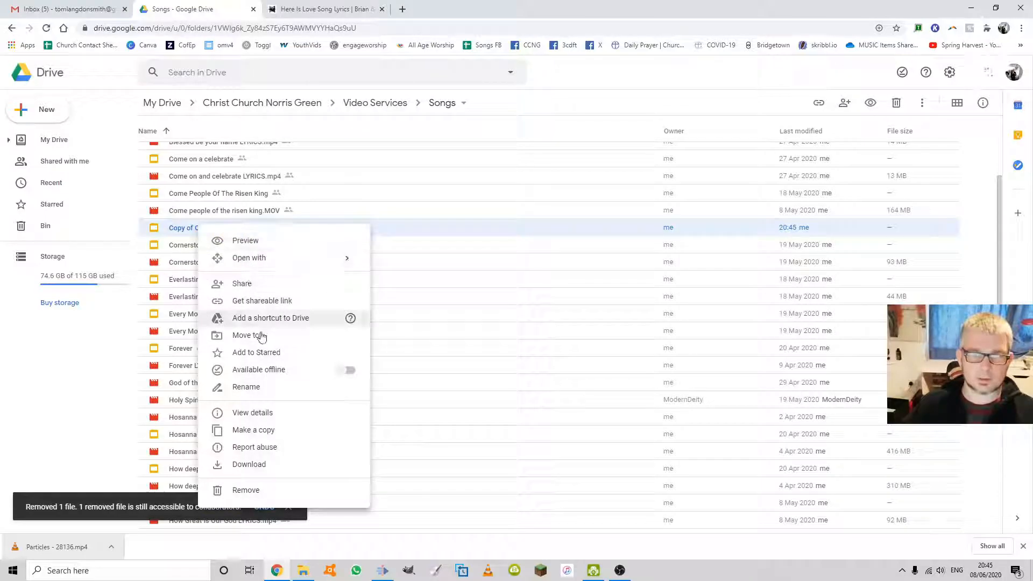
left_click(258, 387)
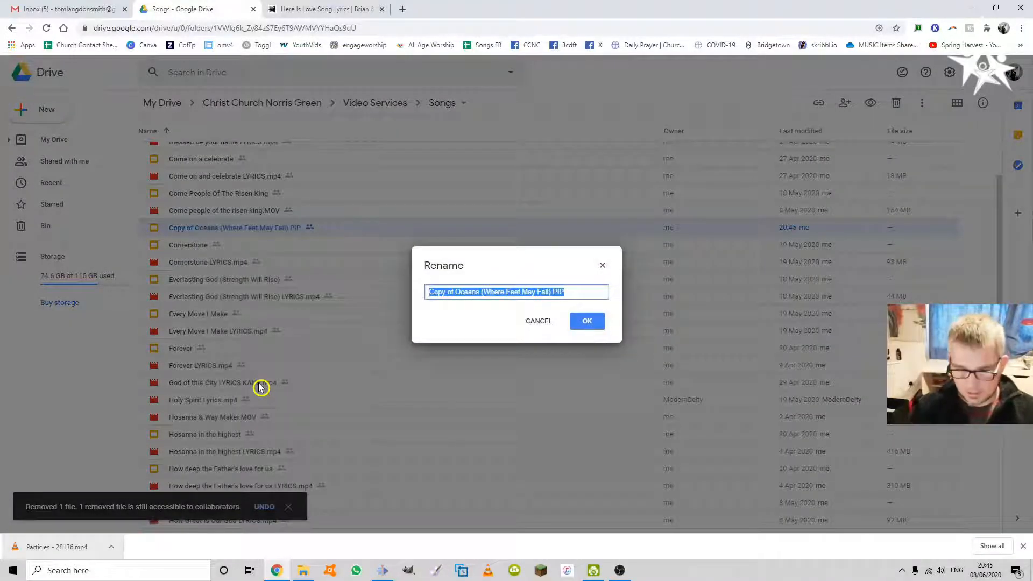
type("Here is love")
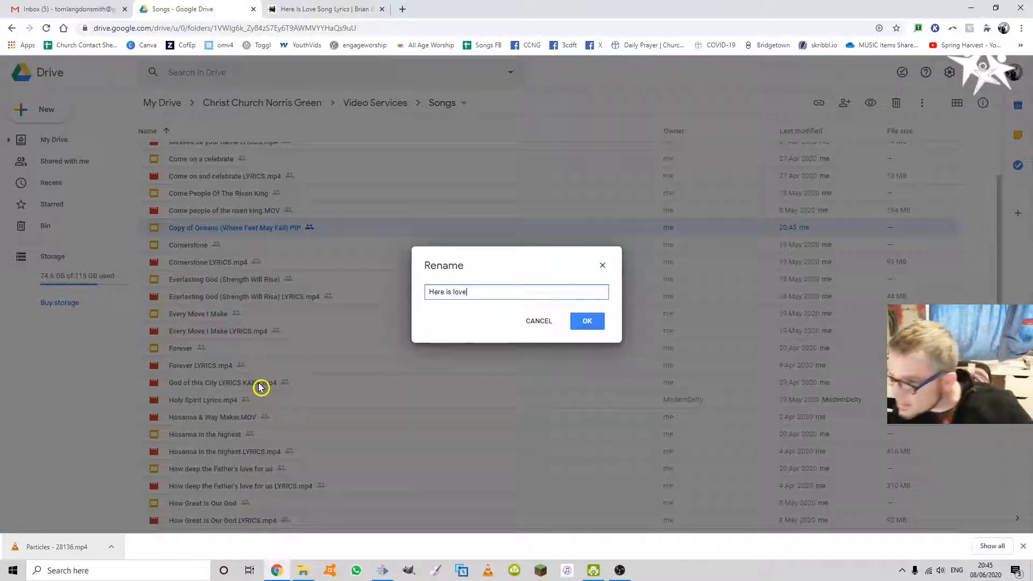
left_click(588, 323)
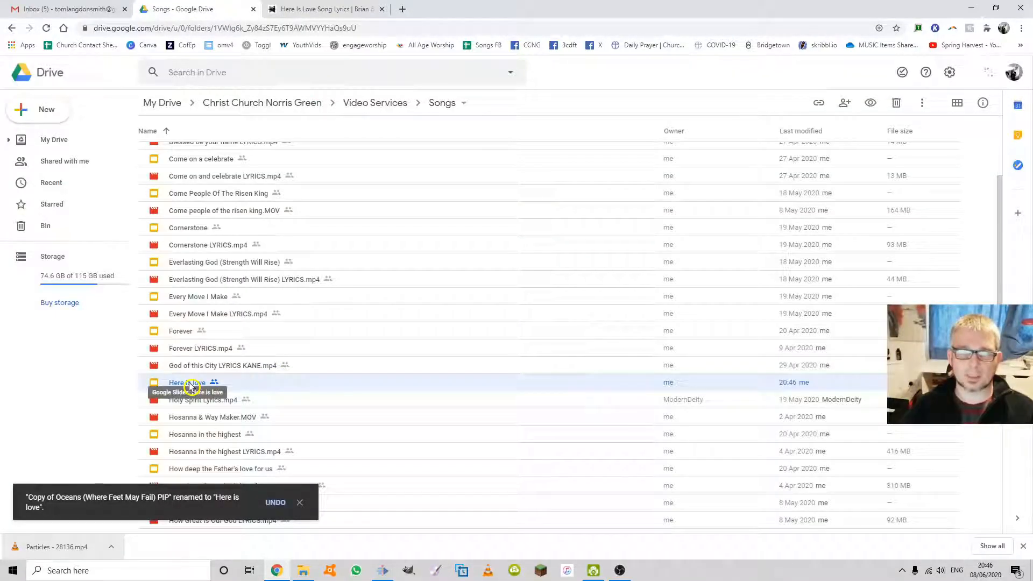
double_click(190, 386)
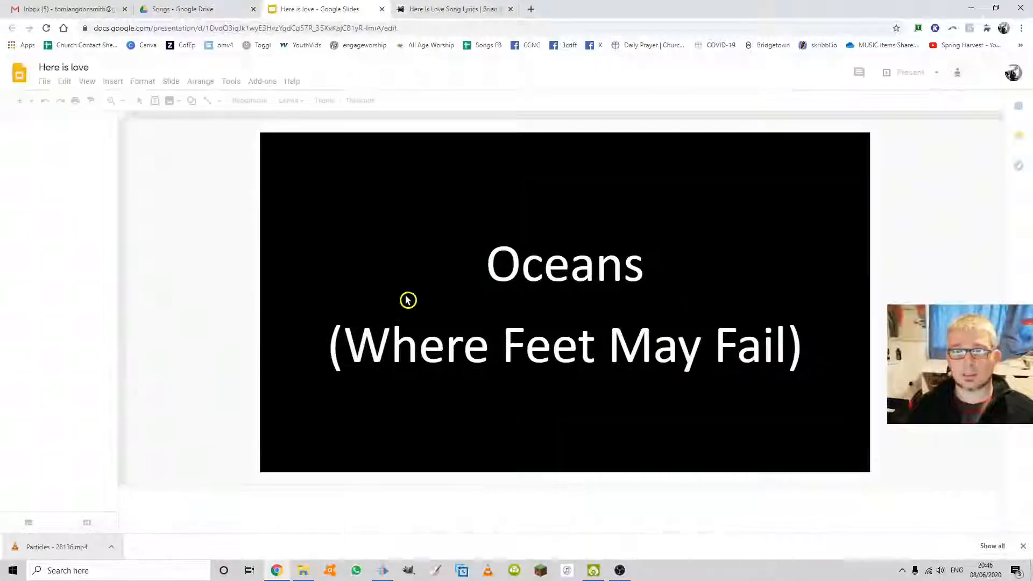
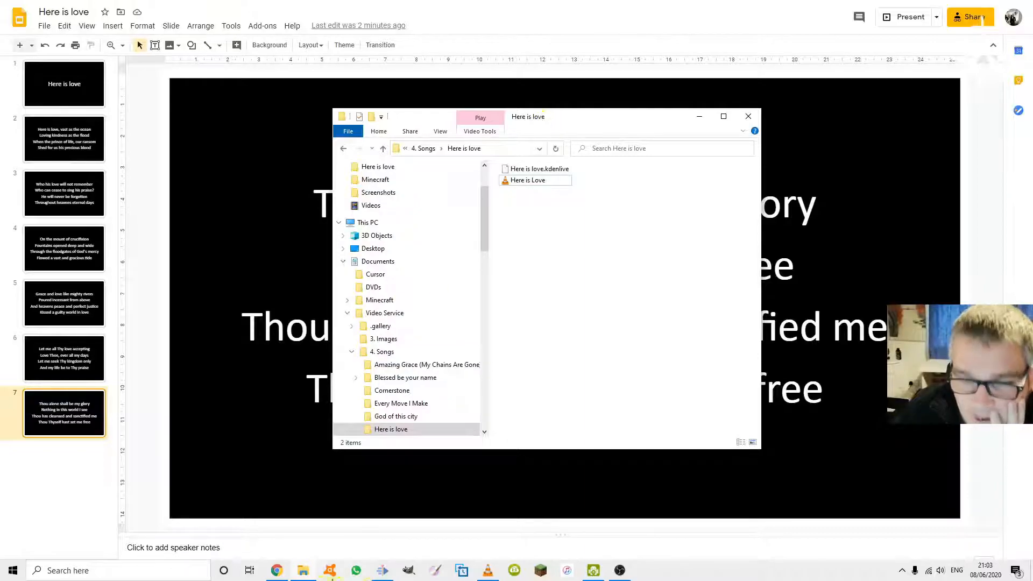
mouse_move(307, 572)
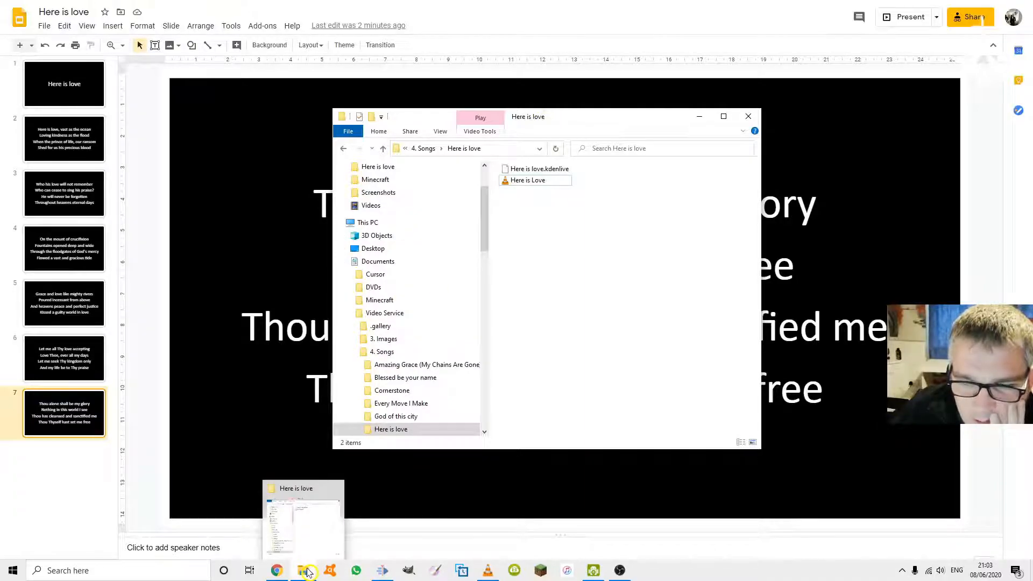
right_click(303, 573)
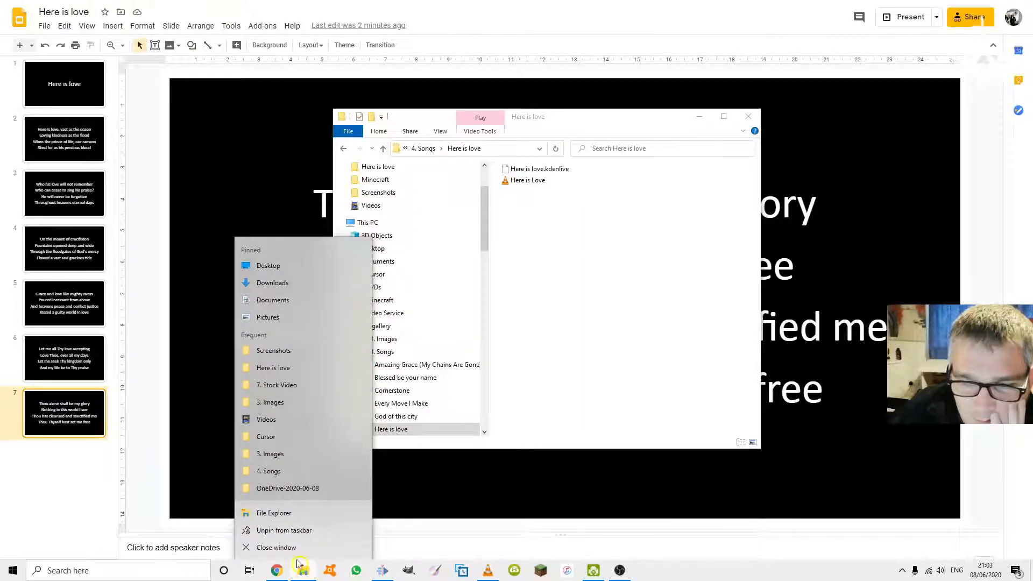
left_click(551, 317)
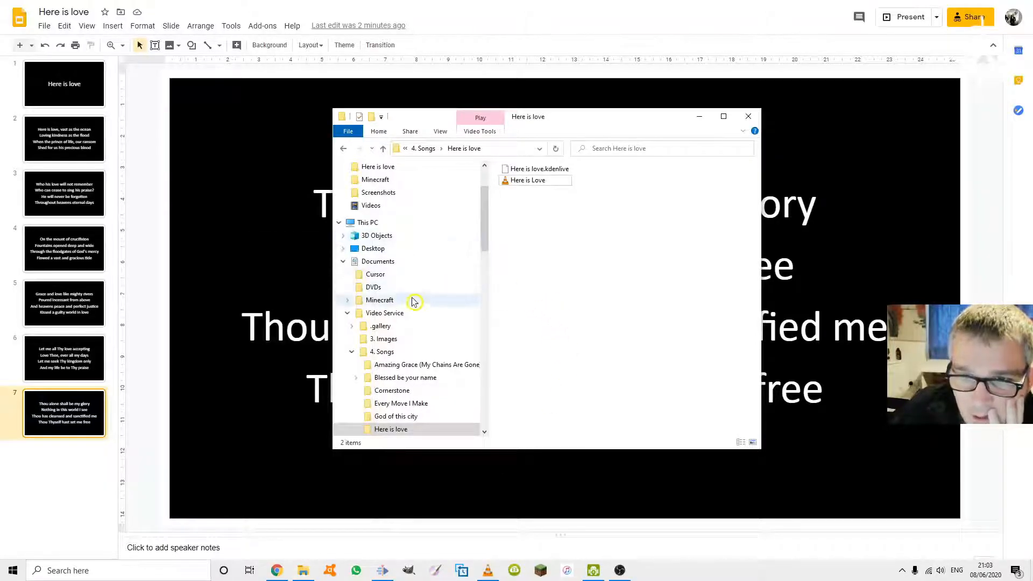
Open the Screenshots folder inside Pictures on this PC
scroll(403, 323, "up", 2)
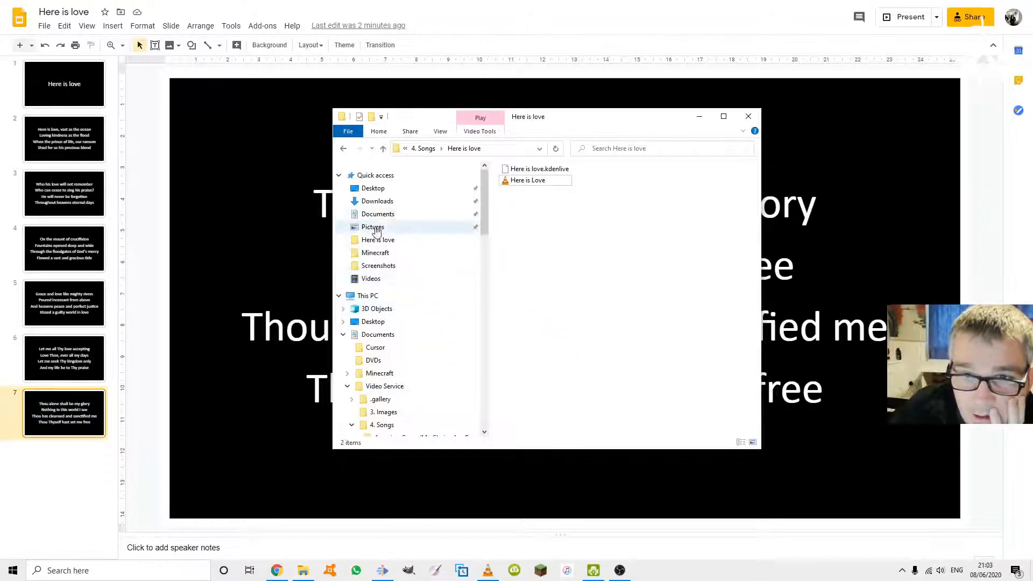
scroll(392, 339, "down", 2)
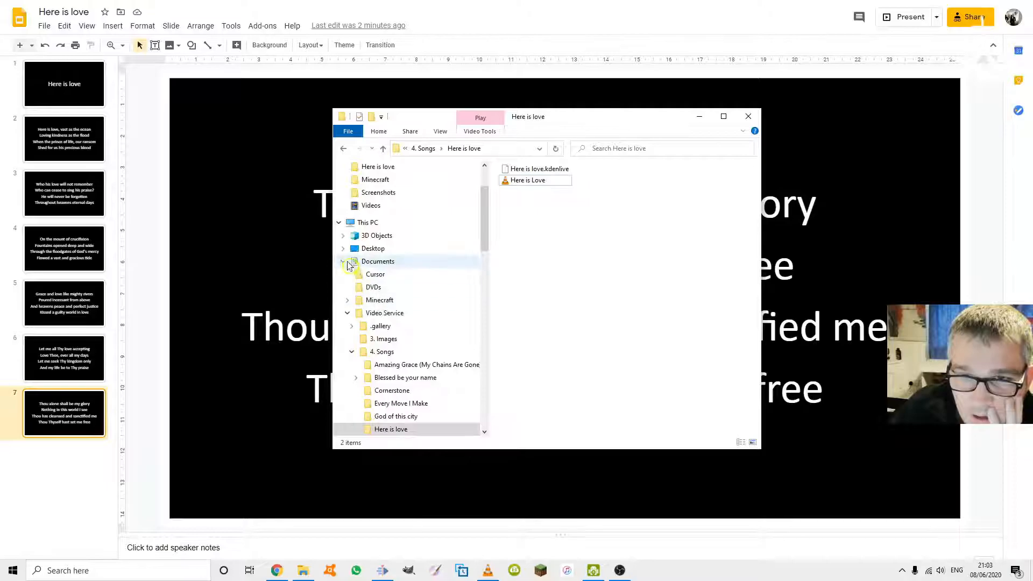
scroll(391, 387, "up", 2)
left_click(341, 176)
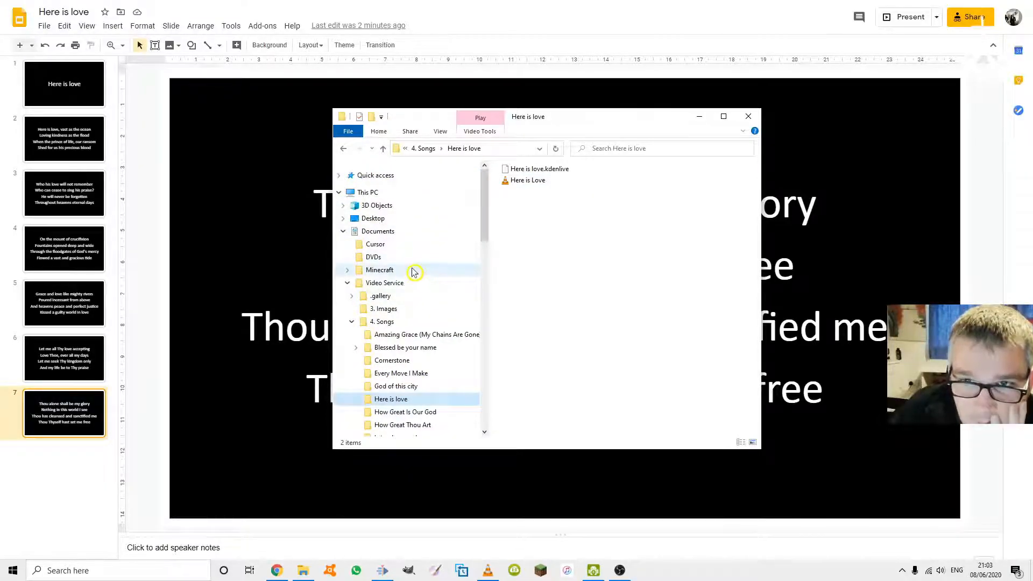
scroll(414, 273, "down", 1)
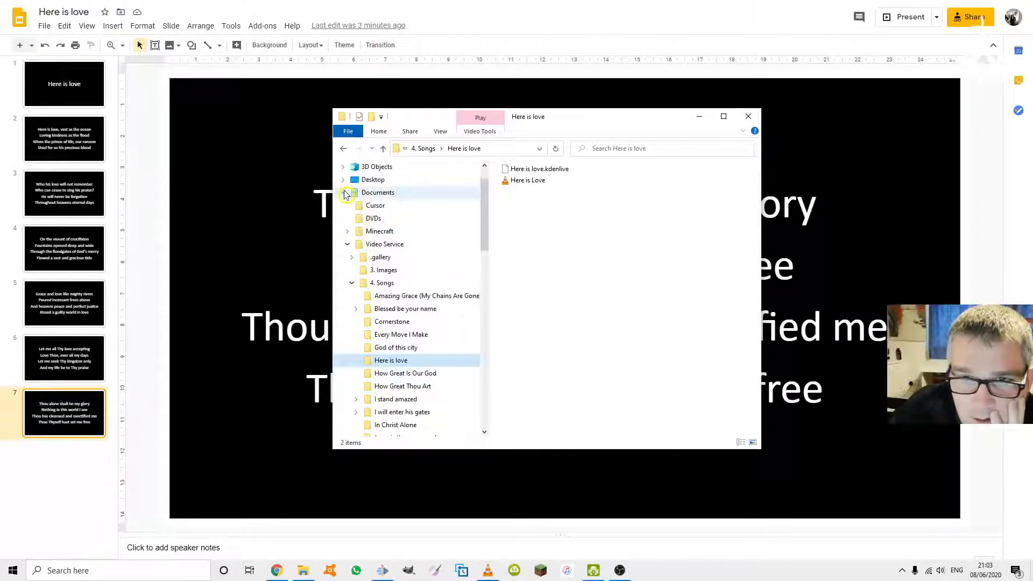
scroll(406, 258, "down", 5)
scroll(408, 333, "down", 6)
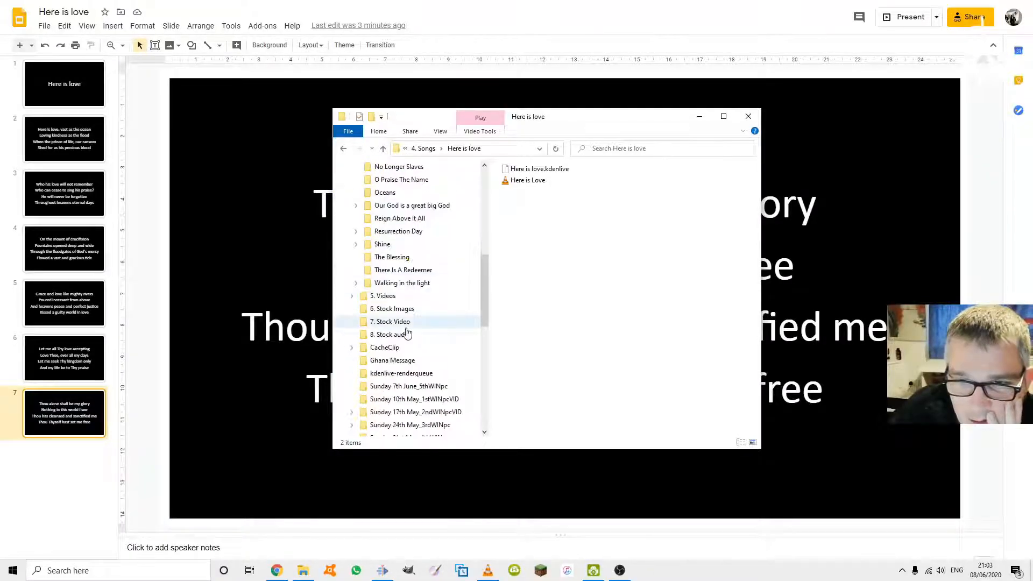
scroll(406, 338, "down", 1)
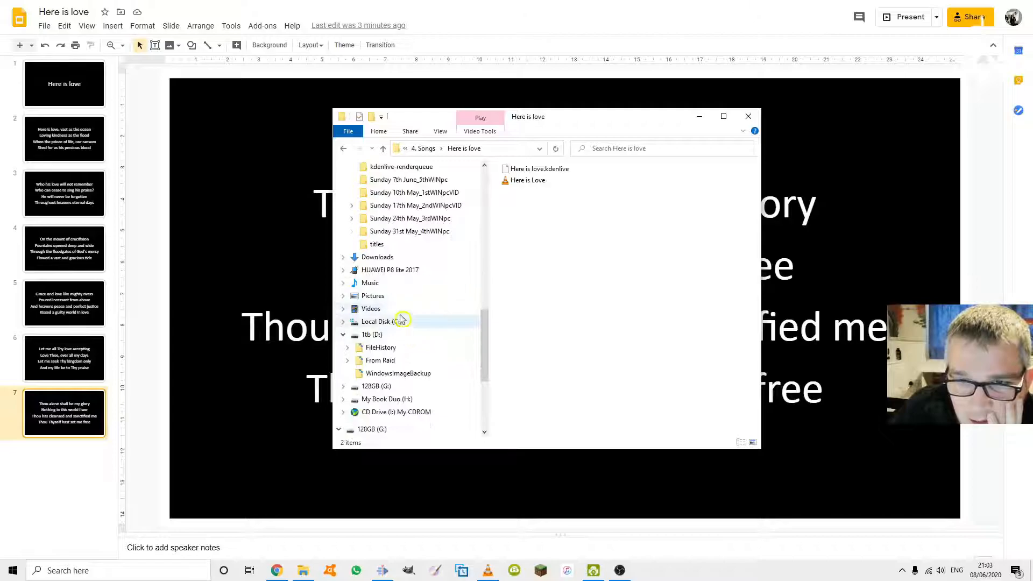
left_click(370, 295)
double_click(652, 197)
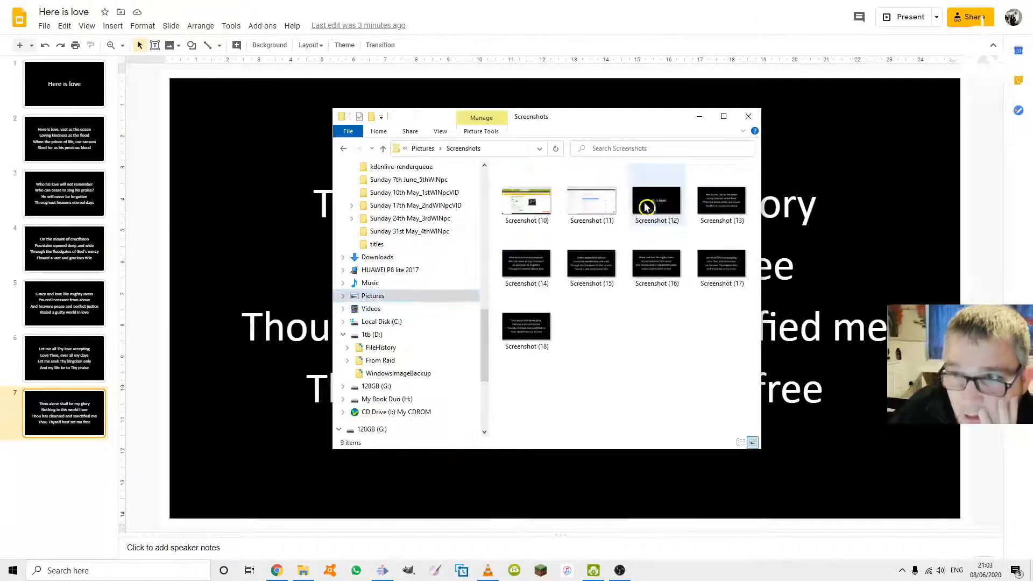
Rename the seven lyric slide captures, Screenshot (12) to Screenshot (18), together as "Here is love"
left_click(545, 328)
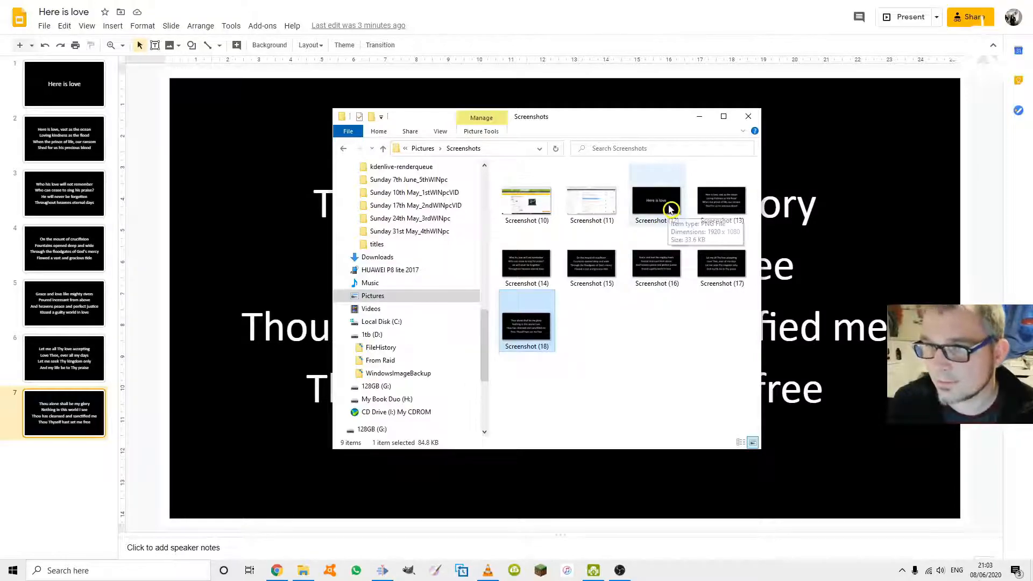
left_click(657, 214, "shift")
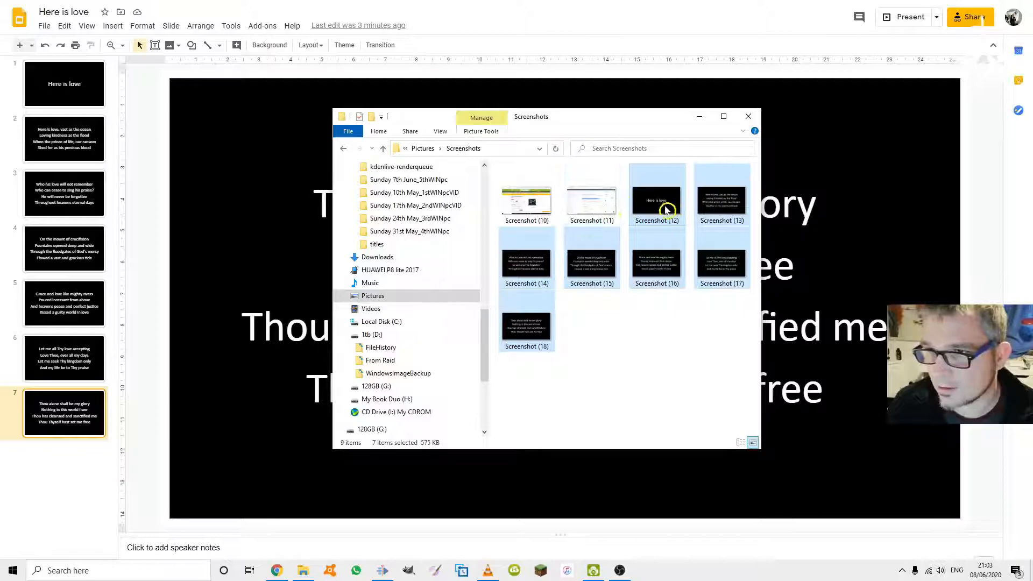
right_click(664, 209)
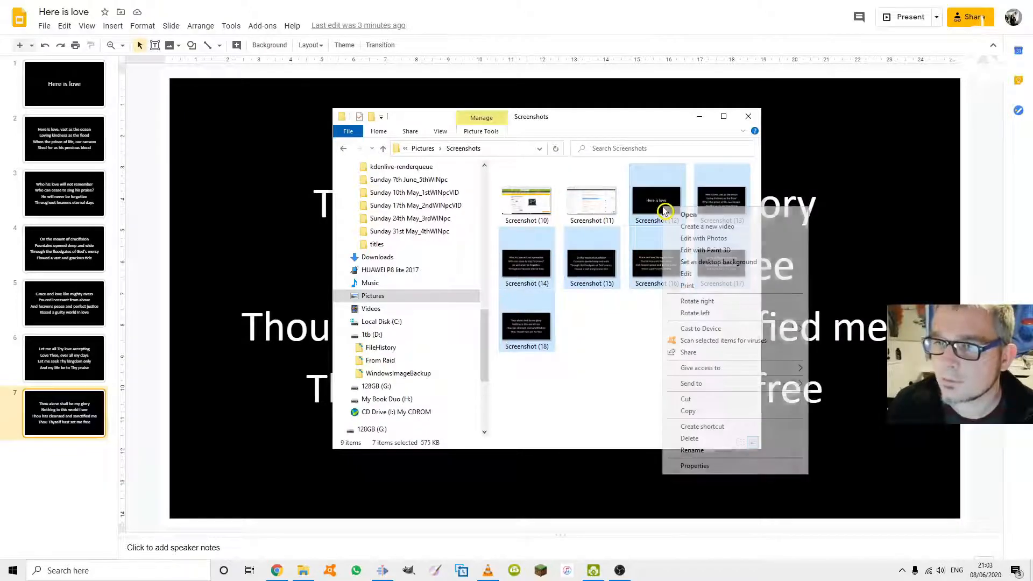
left_click(694, 450)
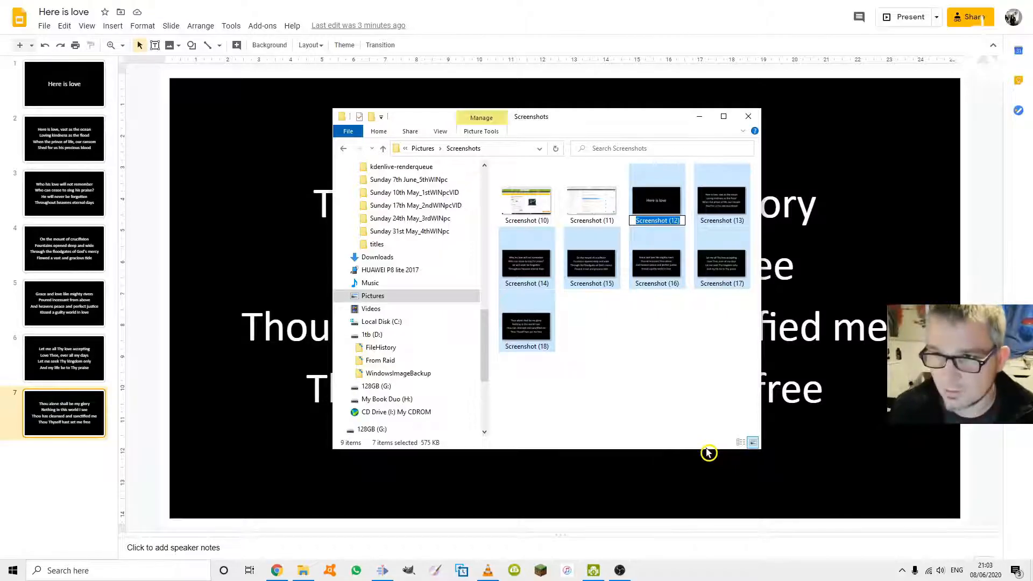
type("Her")
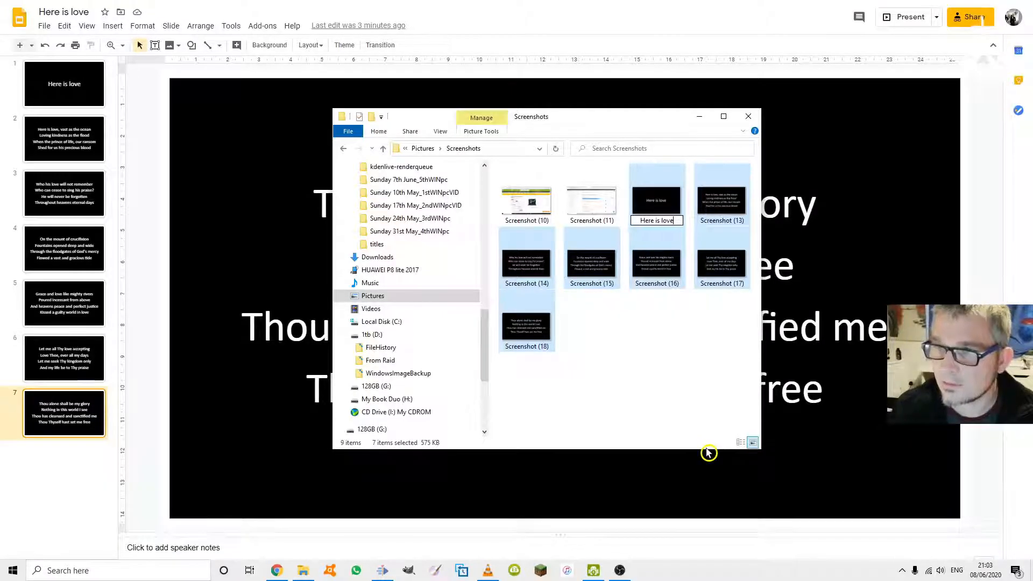
type("e is love")
key("Return")
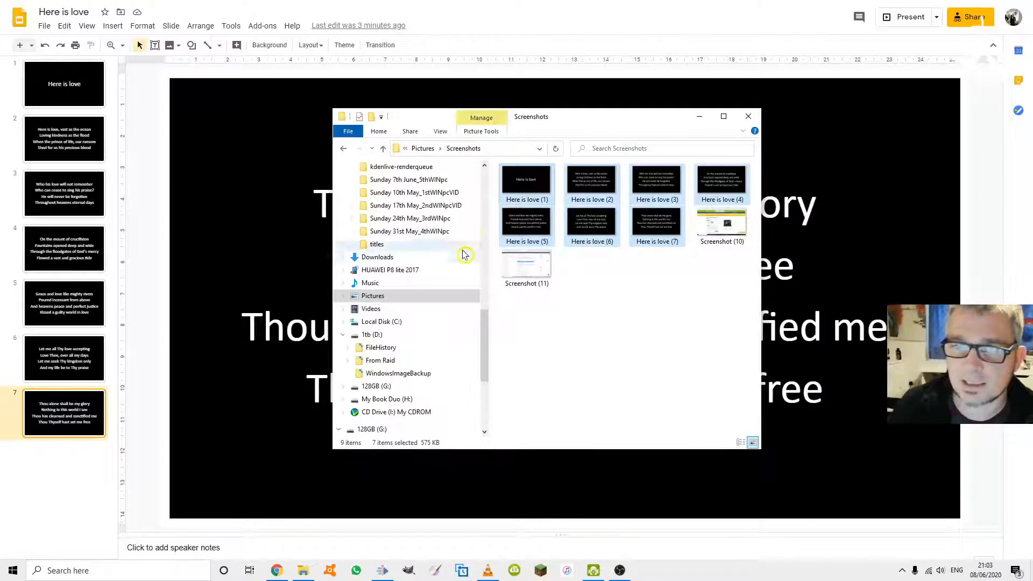
Move the seven renamed slide images into the "Here is love" folder under 4. Songs and open that folder
scroll(461, 253, "up", 6)
scroll(439, 277, "up", 4)
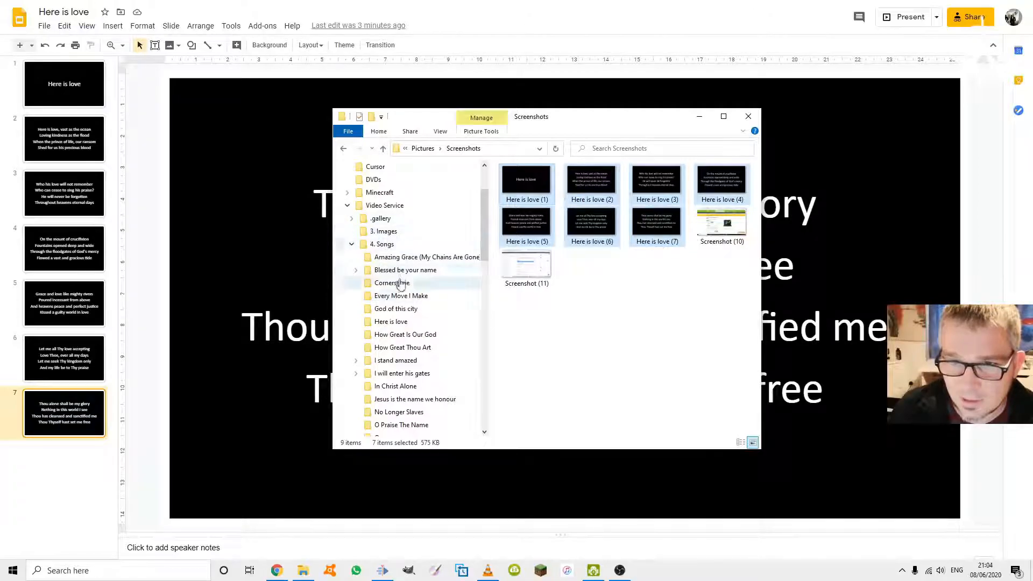
scroll(406, 272, "down", 2)
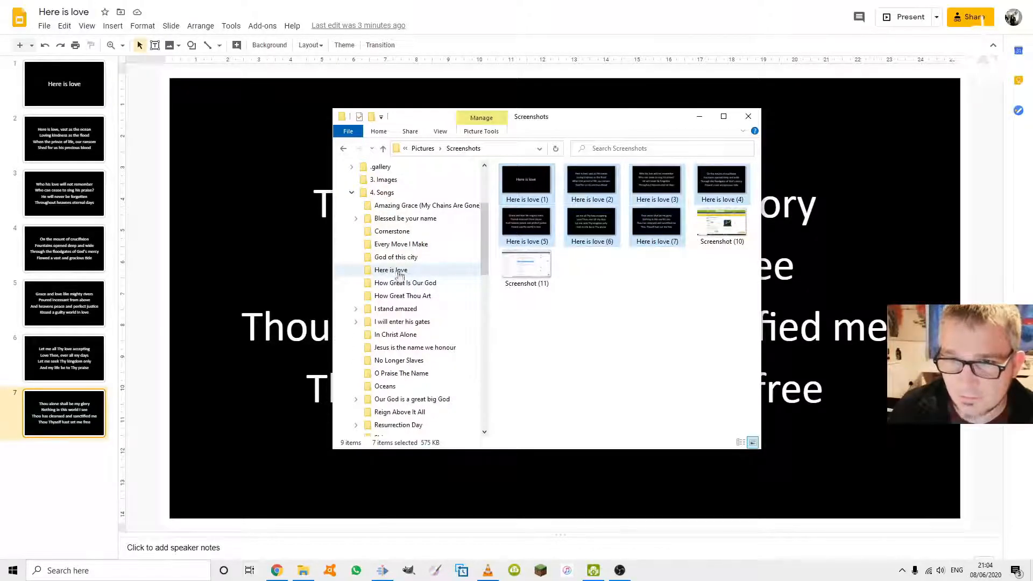
left_click_drag(571, 207, 393, 274)
left_click(395, 272)
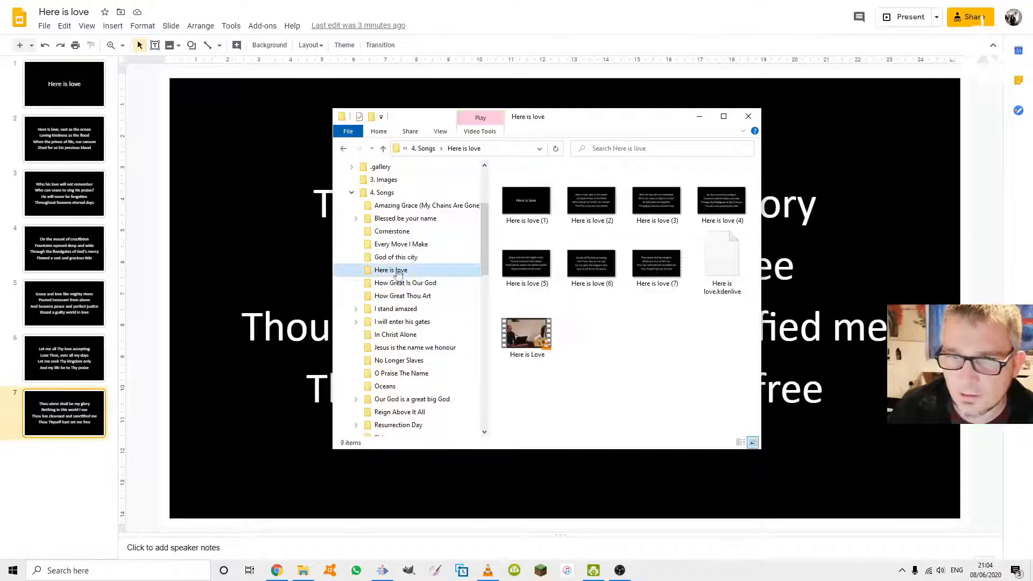
Add the images Here is love (1) to (7) to the project bin in Kdenlive and put the file window away
left_click(667, 275)
left_click(540, 212, "shift")
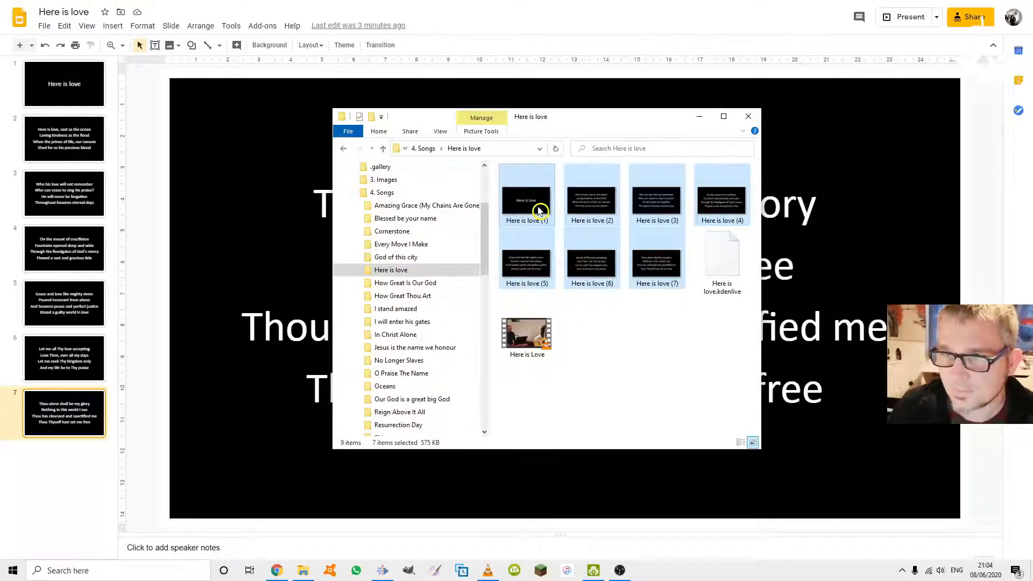
key("alt+Tab")
key("alt+Tab")
key("alt+Tab")
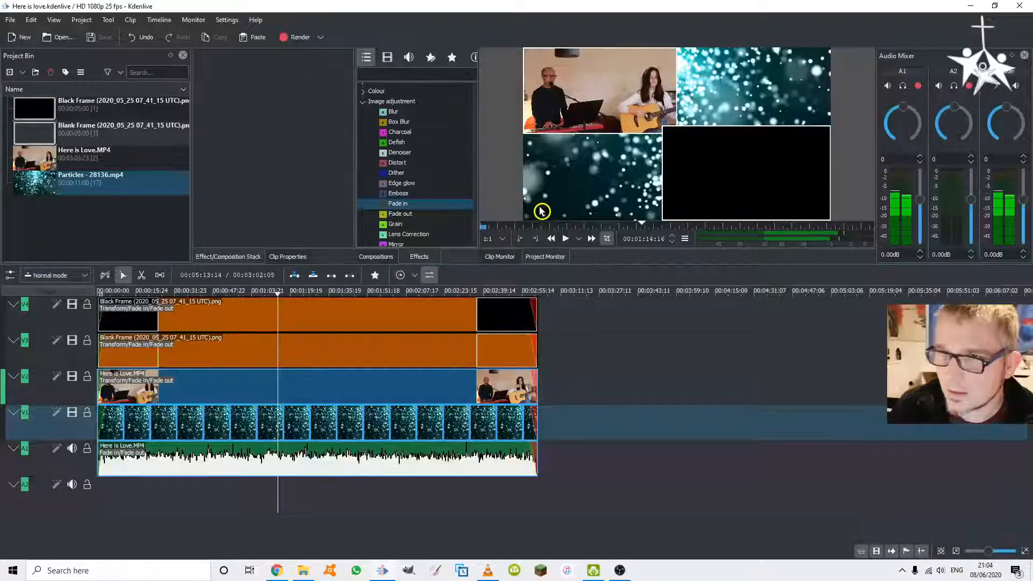
key("alt+Tab")
key("alt+Tab")
key("alt+Tab")
key("alt+Tab")
key("alt+Tab")
key("alt+Tab")
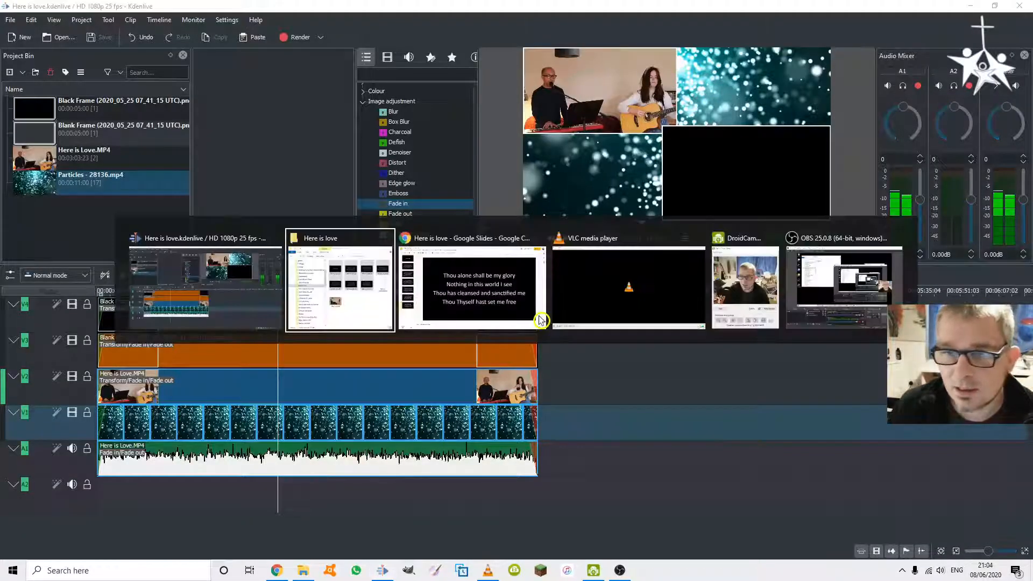
key("alt+Tab")
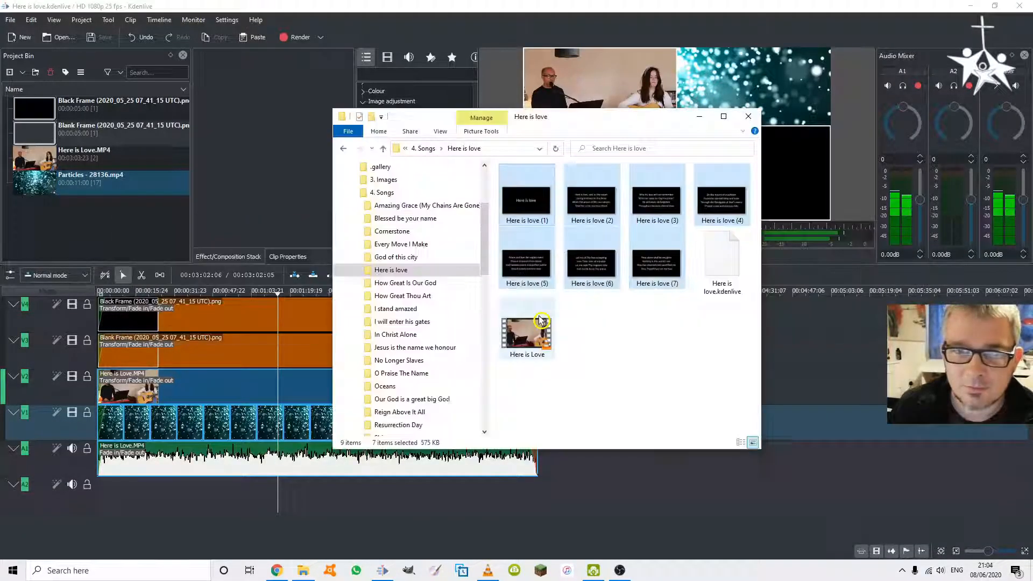
left_click_drag(540, 204, 101, 231)
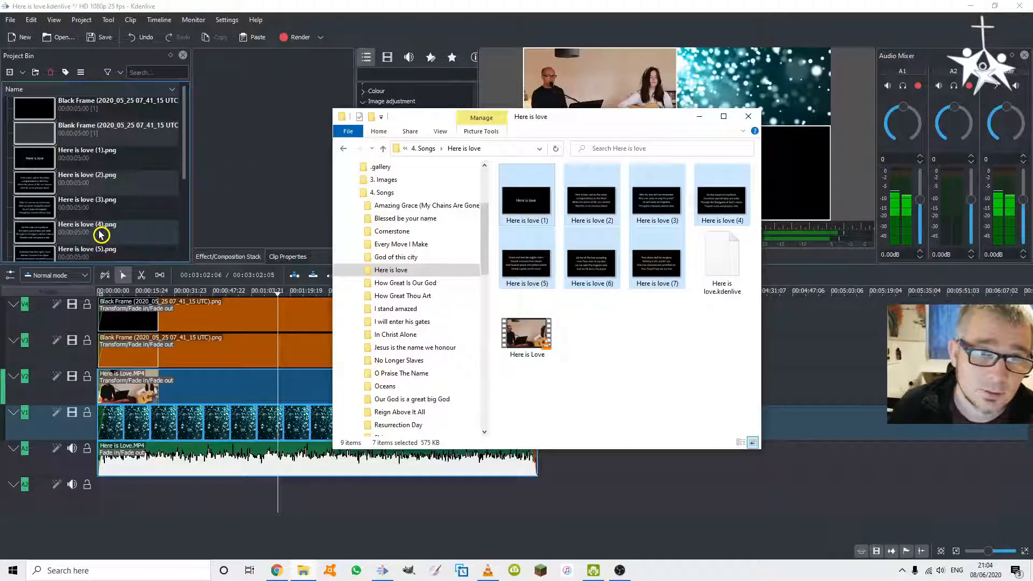
left_click(701, 119)
Insert a video track above V4 and place Here is love (1).png at the start of the new track
left_click(32, 162)
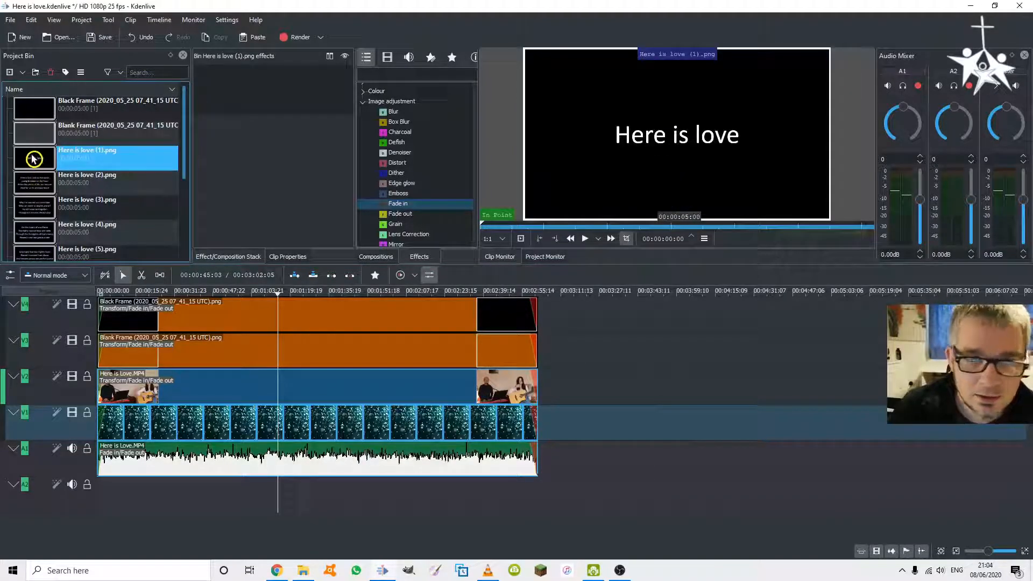
left_click(511, 321)
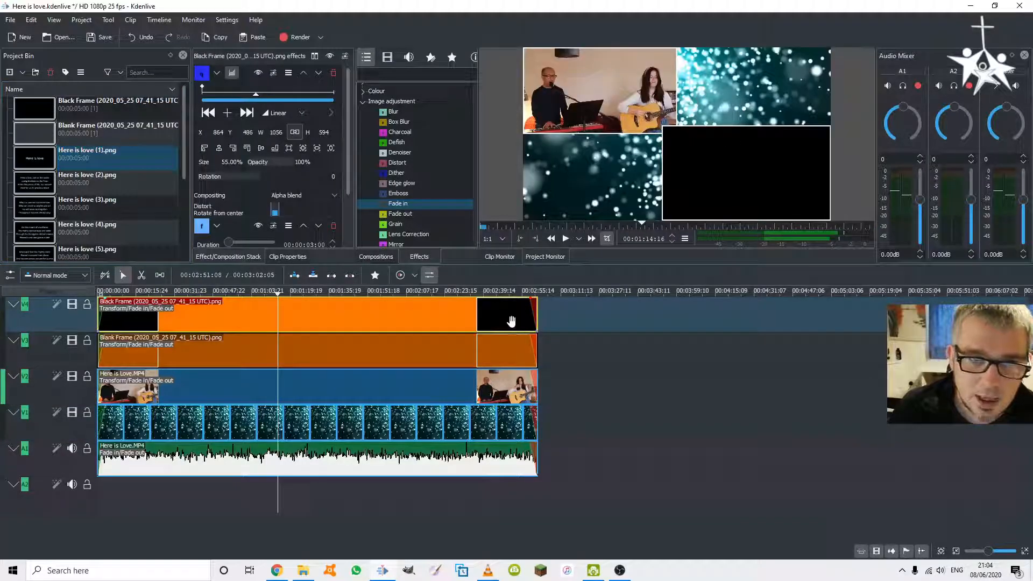
right_click(23, 309)
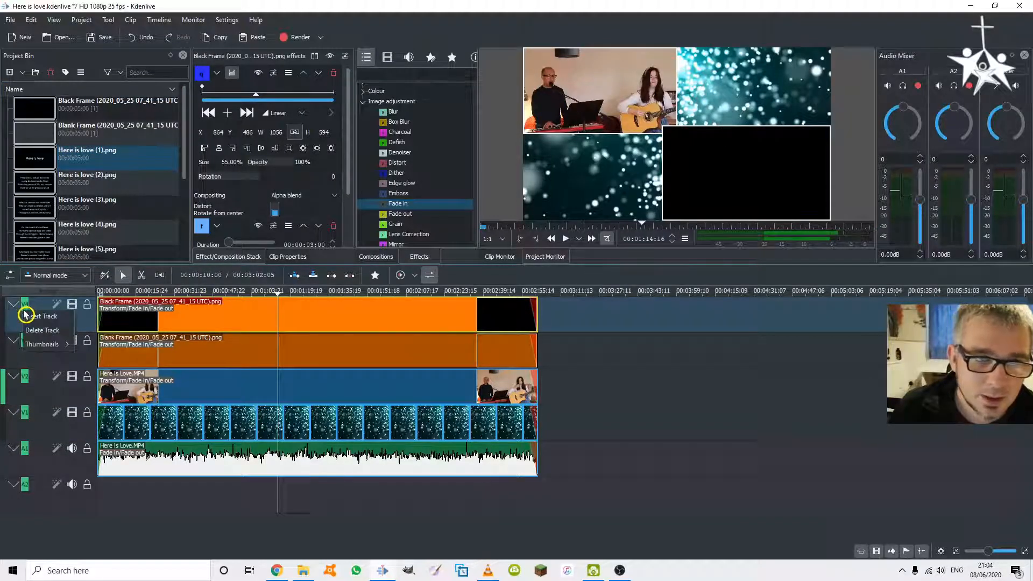
left_click(59, 321)
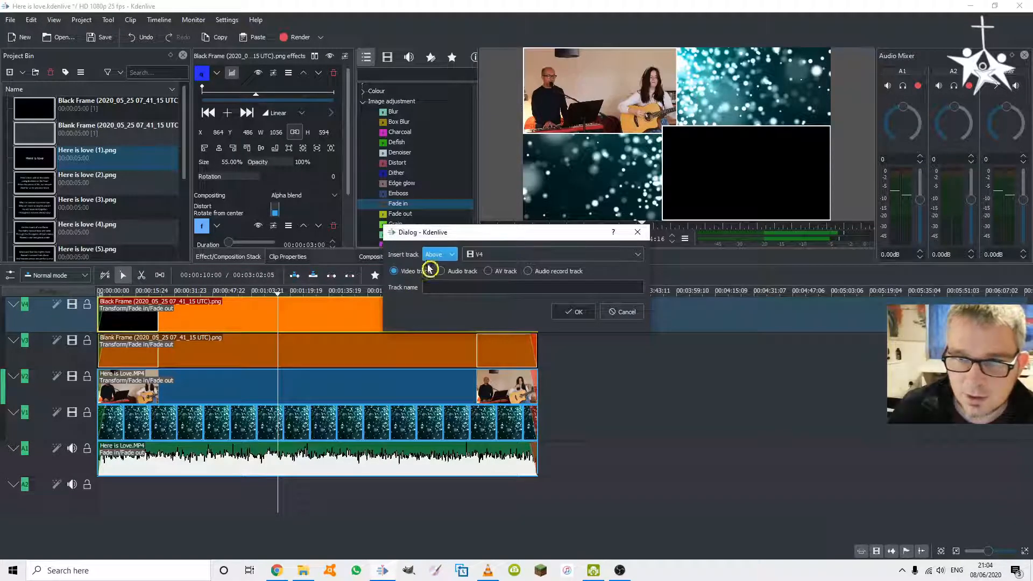
left_click(576, 312)
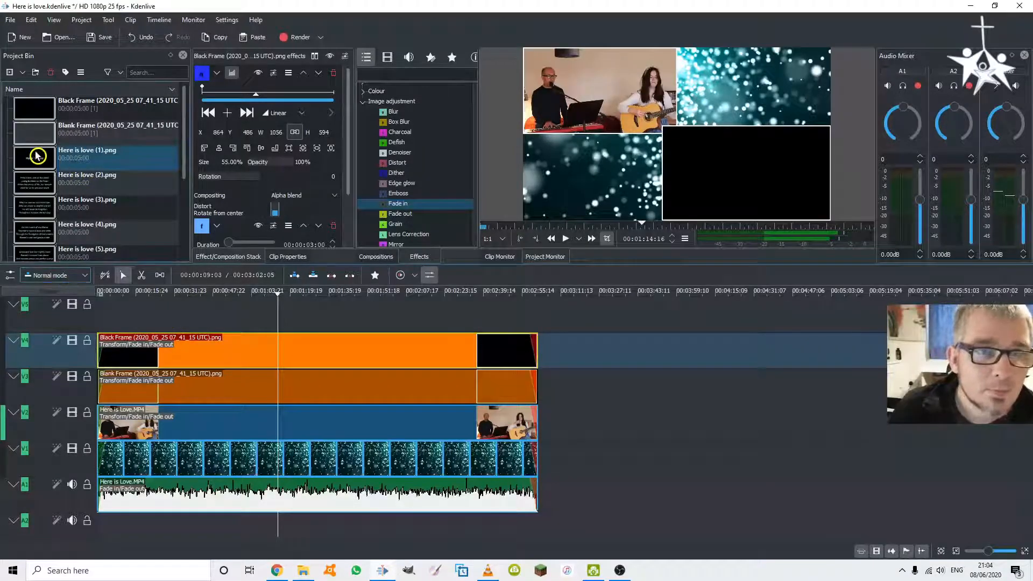
left_click_drag(35, 158, 114, 330)
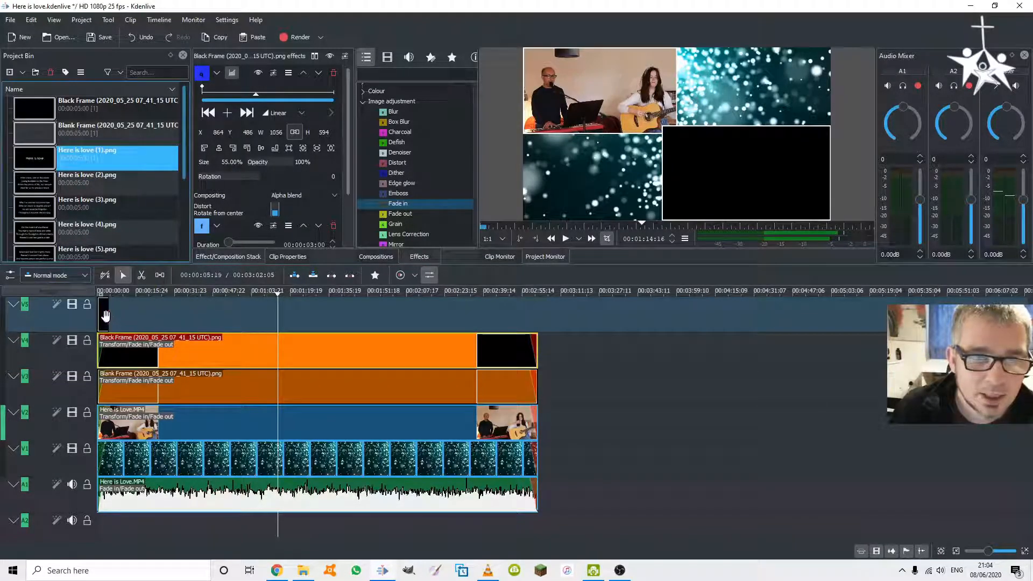
Copy the effects of the Black Frame clip on V4 onto the Here is love (1).png title clip
left_click(133, 354)
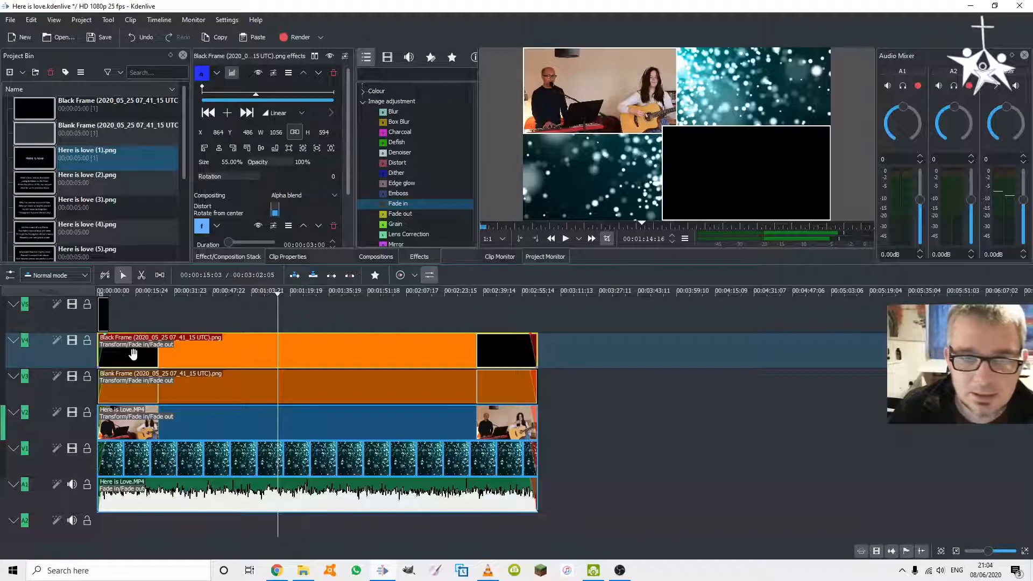
right_click(133, 354)
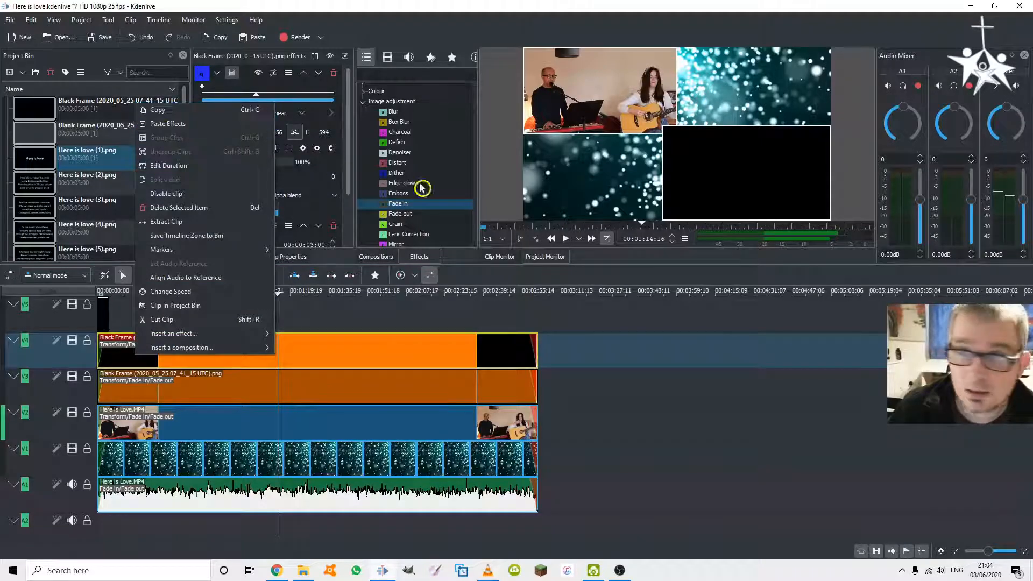
left_click(164, 113)
left_click(107, 317)
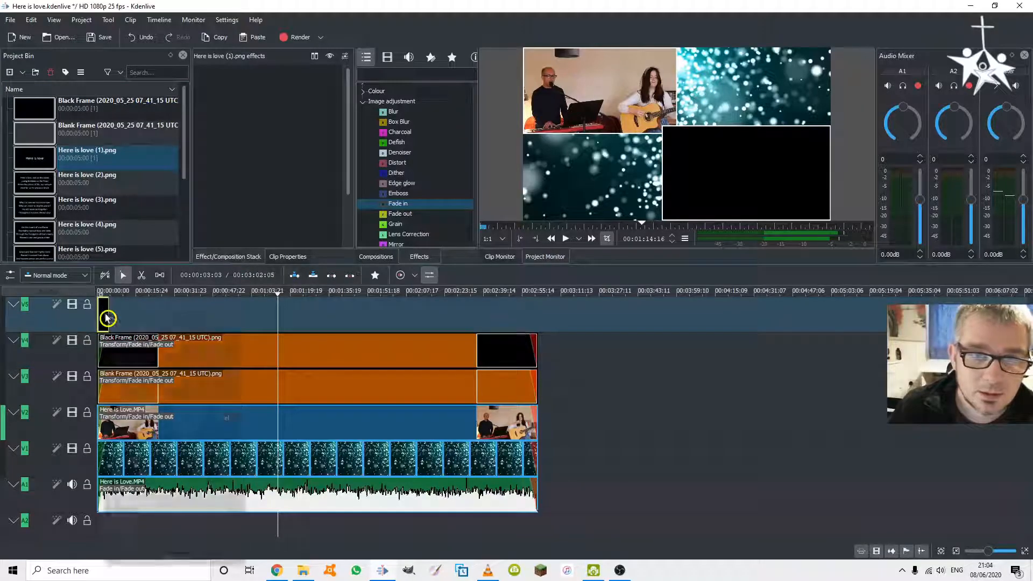
right_click(107, 318)
left_click(139, 337)
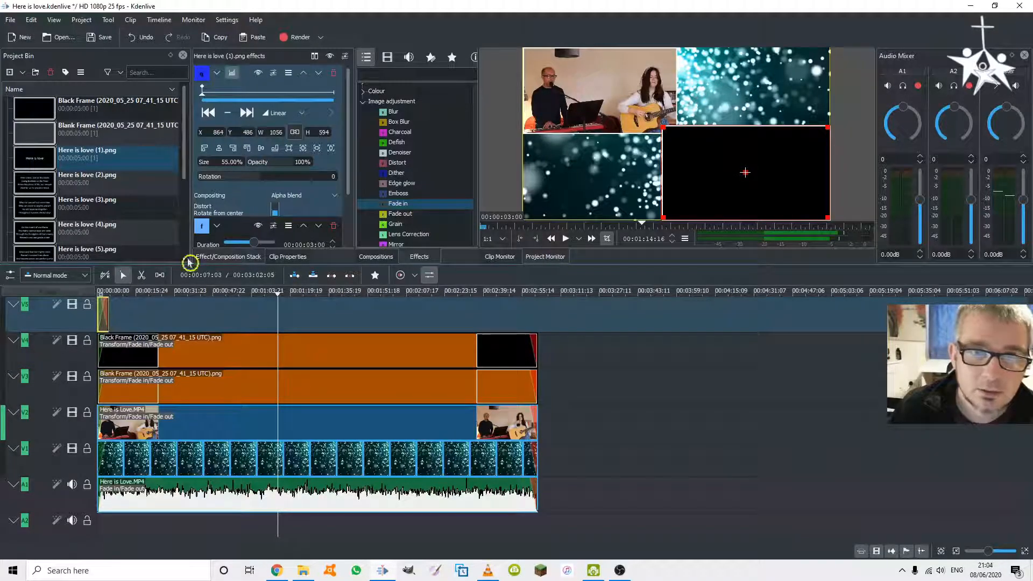
Remove the fade in and fade out effects from the Here is love (1).png clip, keeping its transform
scroll(281, 201, "down", 3)
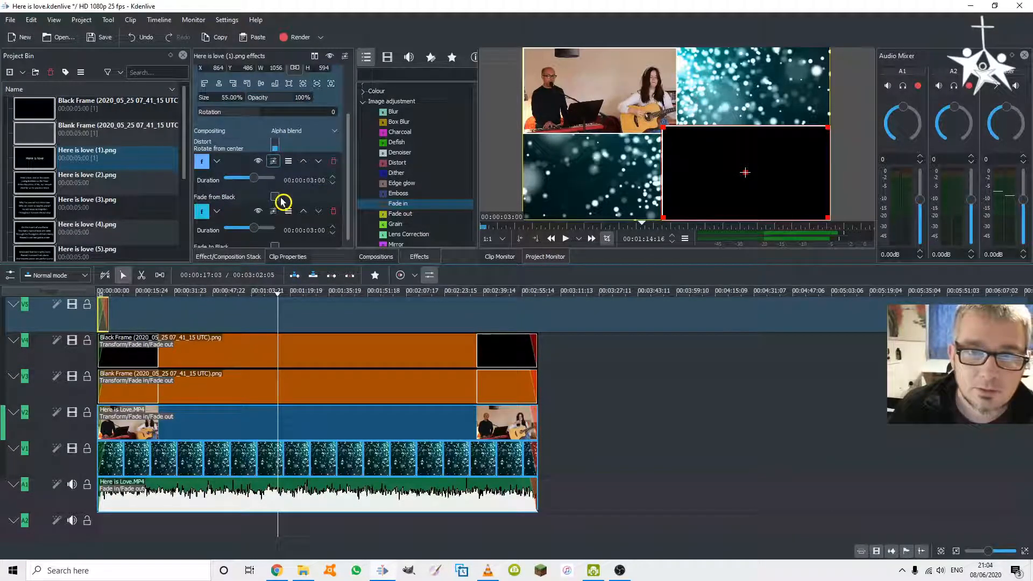
left_click(334, 161)
left_click(334, 210)
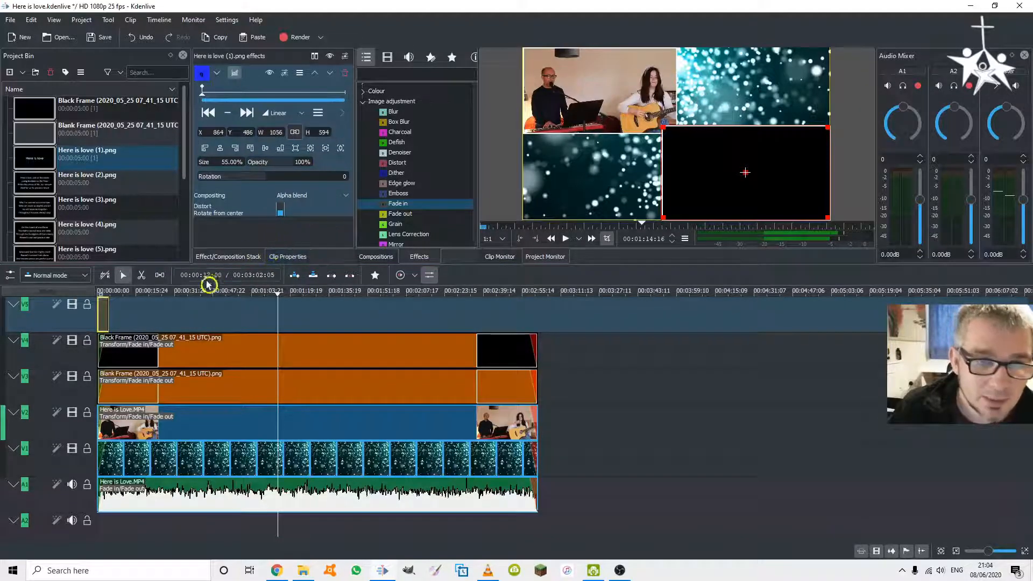
Play the project from the beginning and shift the title slide clip slightly later on its track
left_click(98, 292)
key("space")
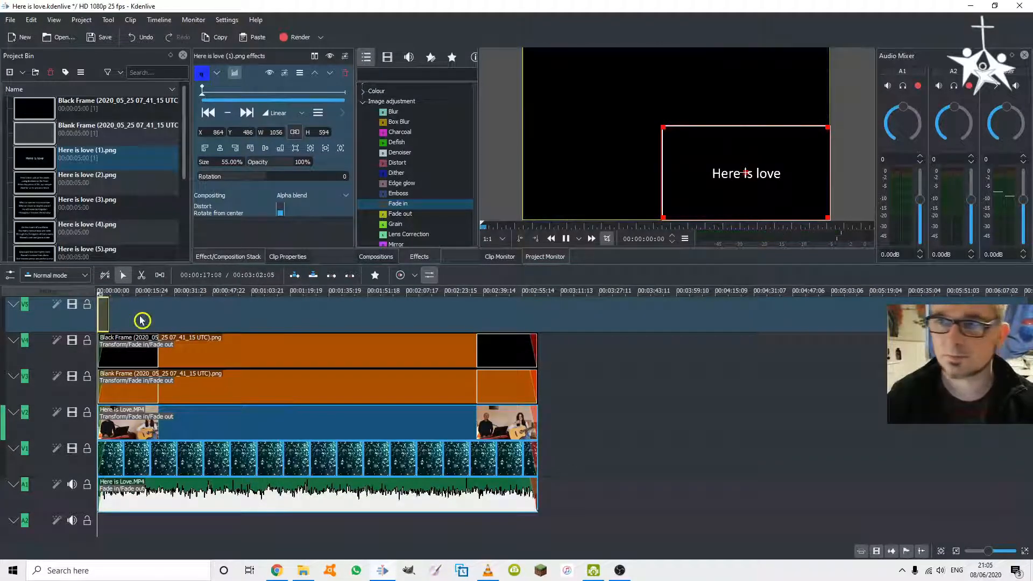
key("space")
left_click_drag(101, 312, 108, 312)
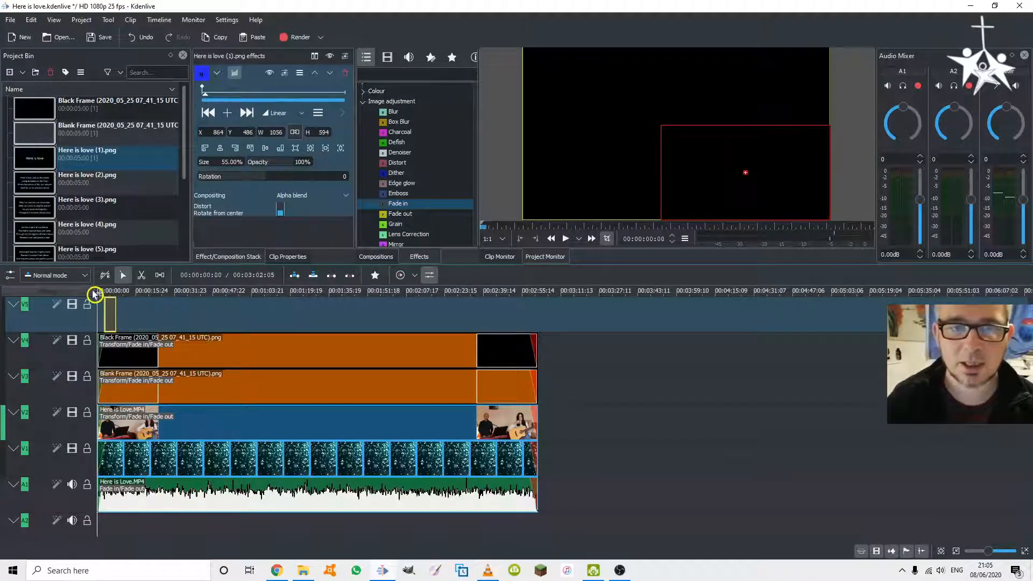
Play the project from the beginning and shift the title slide clip slightly earlier on V5
key("space")
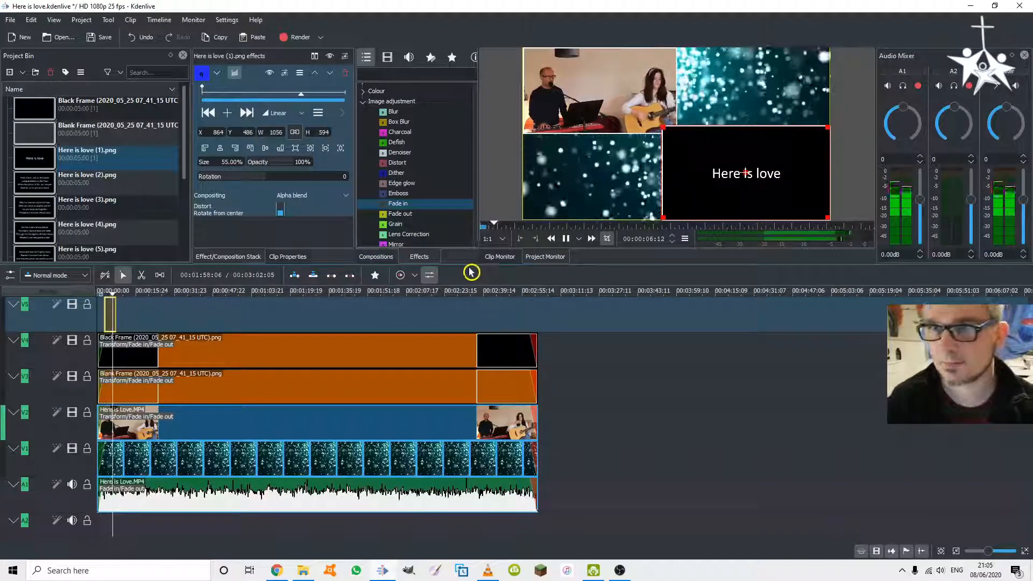
key("space")
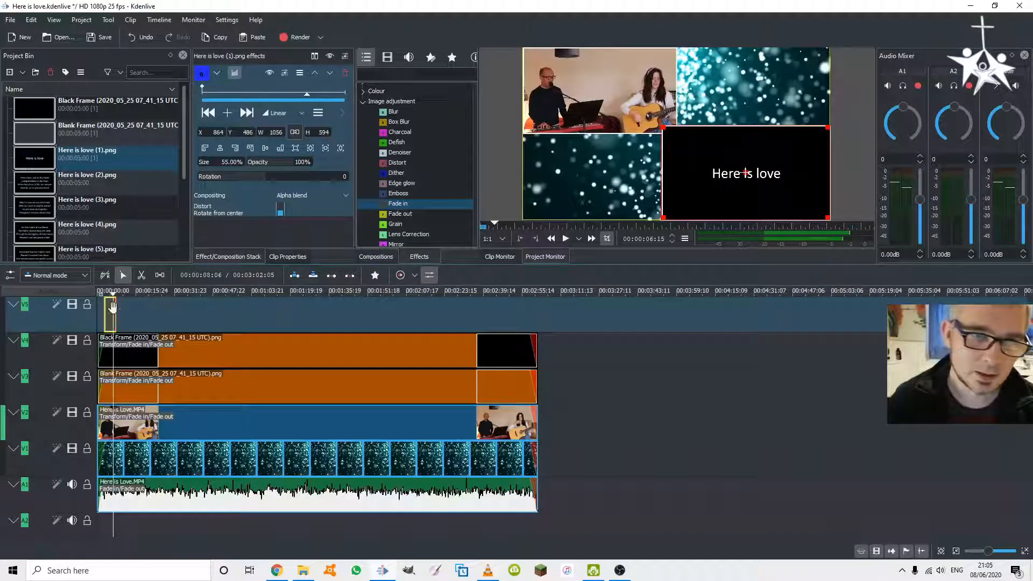
left_click_drag(113, 306, 110, 306)
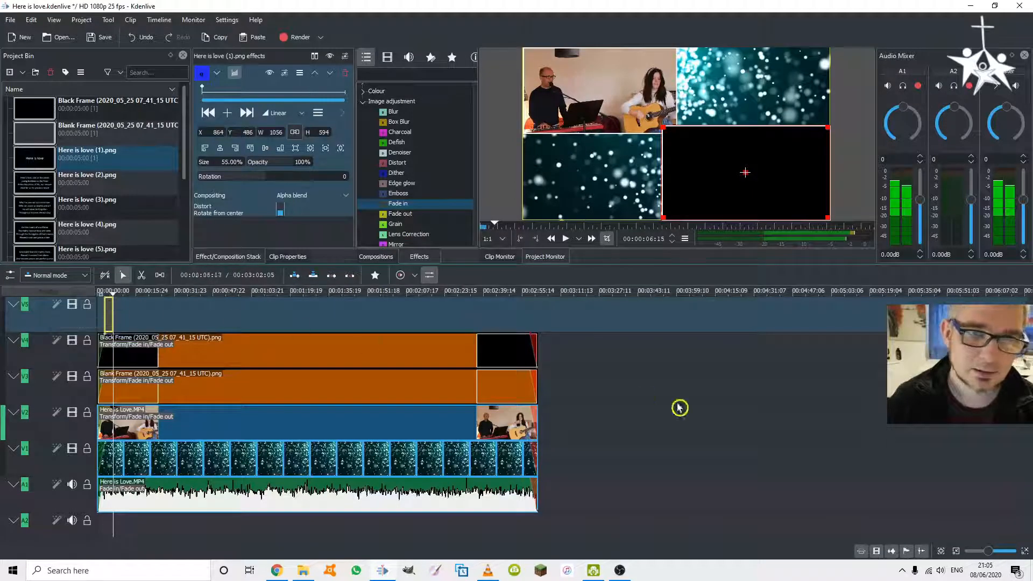
Trim the Here is love (1).png clip to start at 00:00:03:00 and end at about 00:00:06:05
left_click_drag(991, 553, 1010, 551)
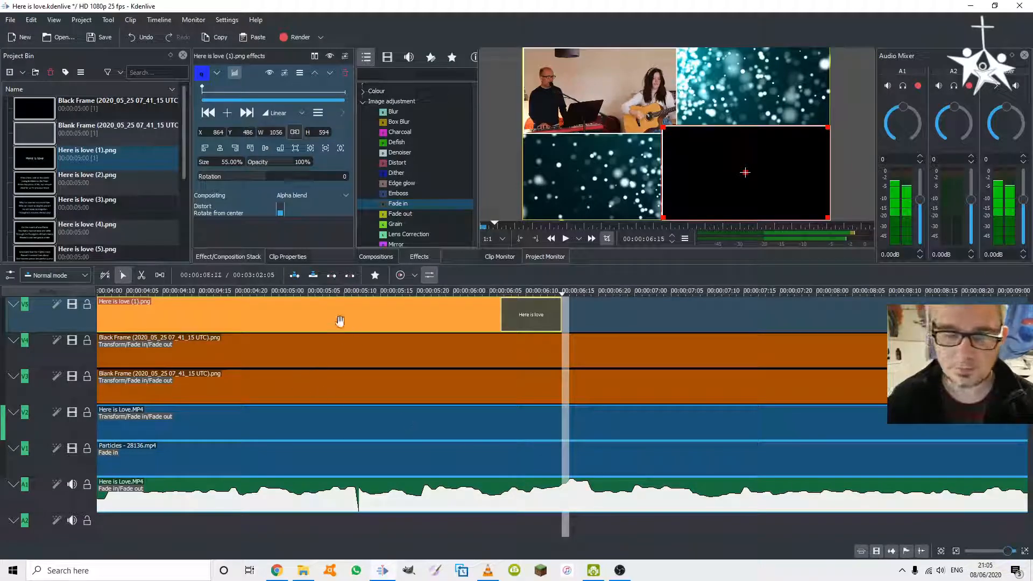
left_click_drag(350, 293, 440, 292)
key("space")
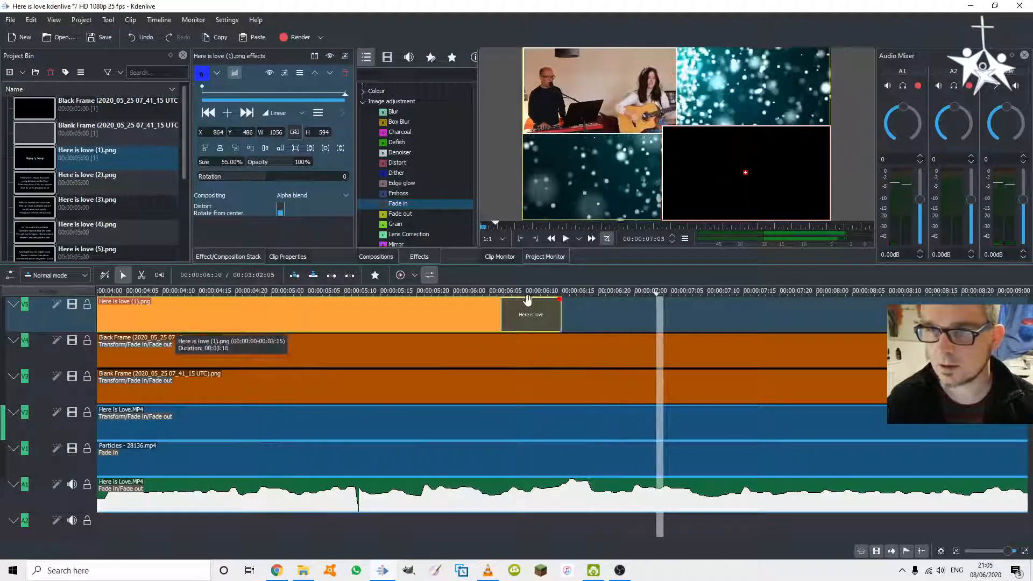
left_click(443, 293)
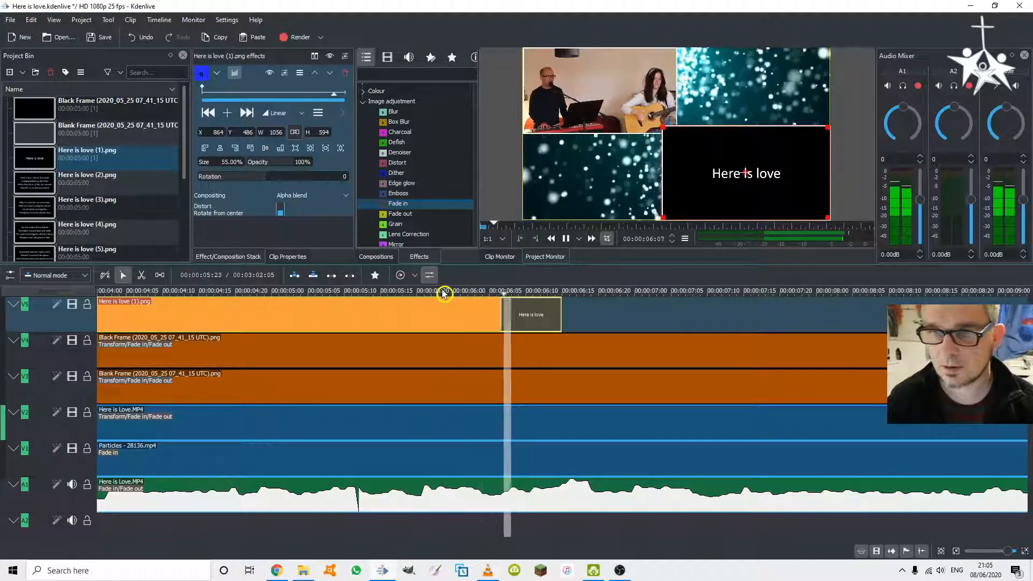
key("space")
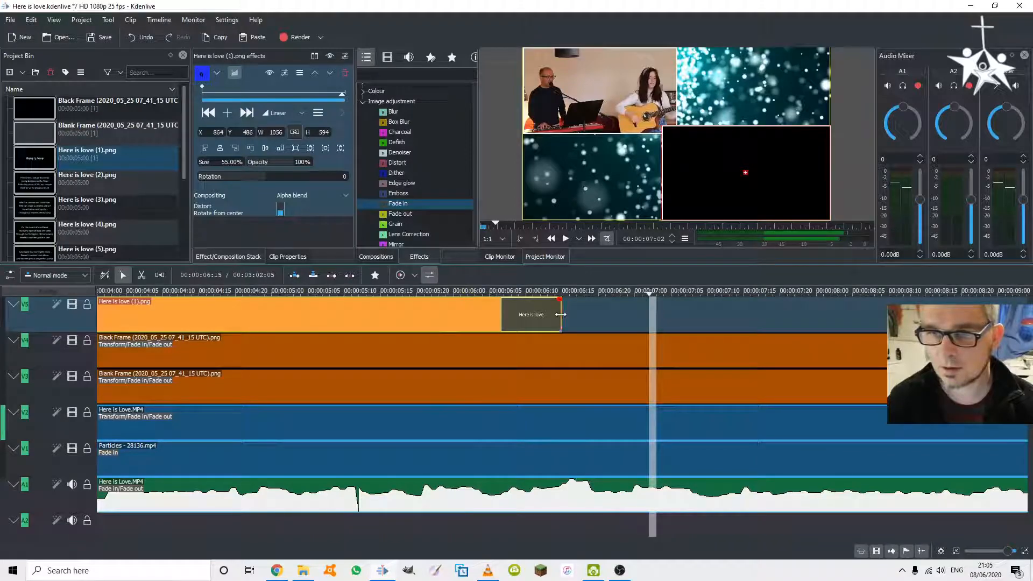
left_click_drag(561, 314, 491, 316)
scroll(398, 316, "up", 5)
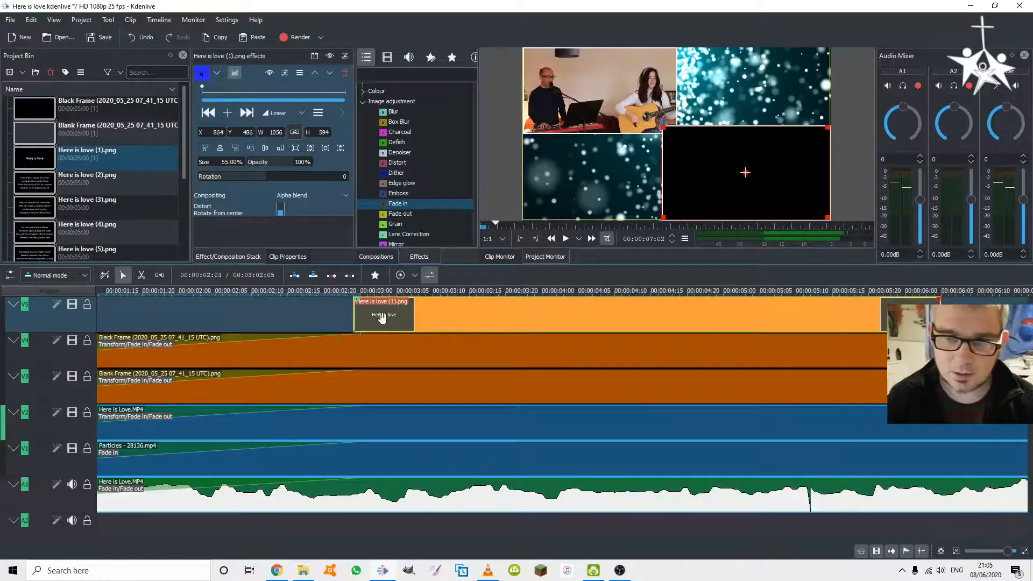
left_click_drag(358, 312, 365, 313)
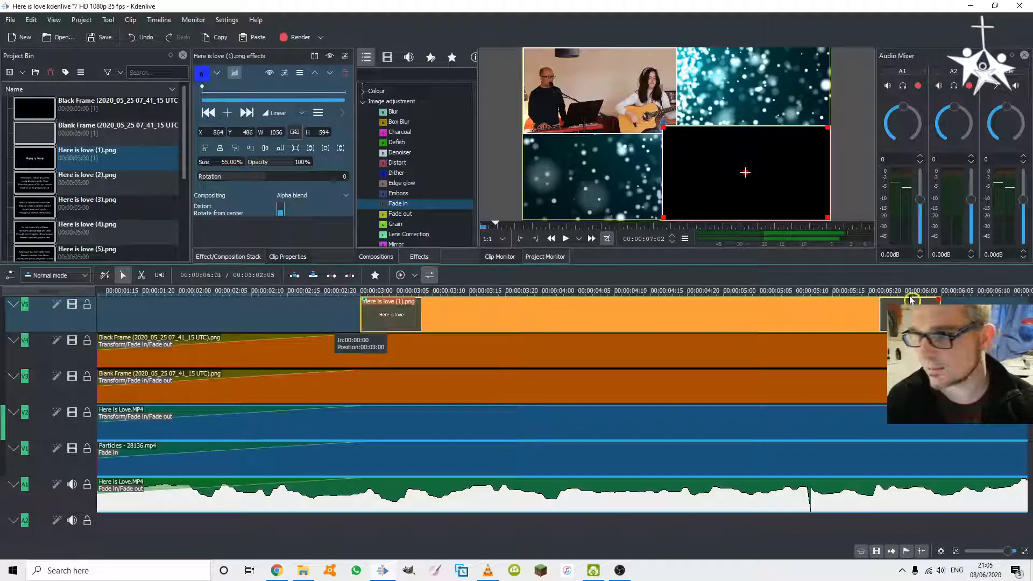
scroll(796, 350, "down", 6)
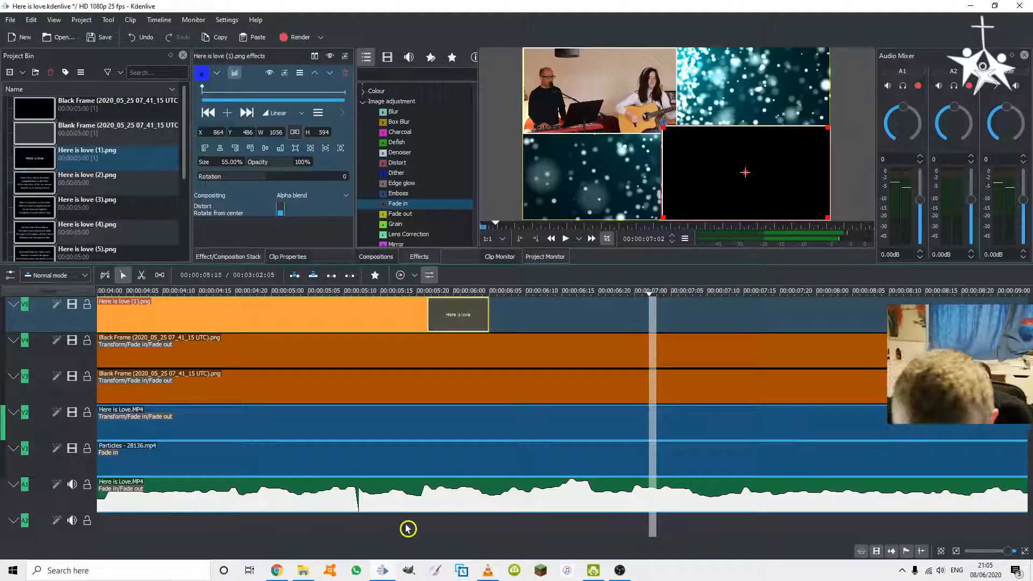
scroll(371, 531, "down", 3)
scroll(391, 529, "up", 2)
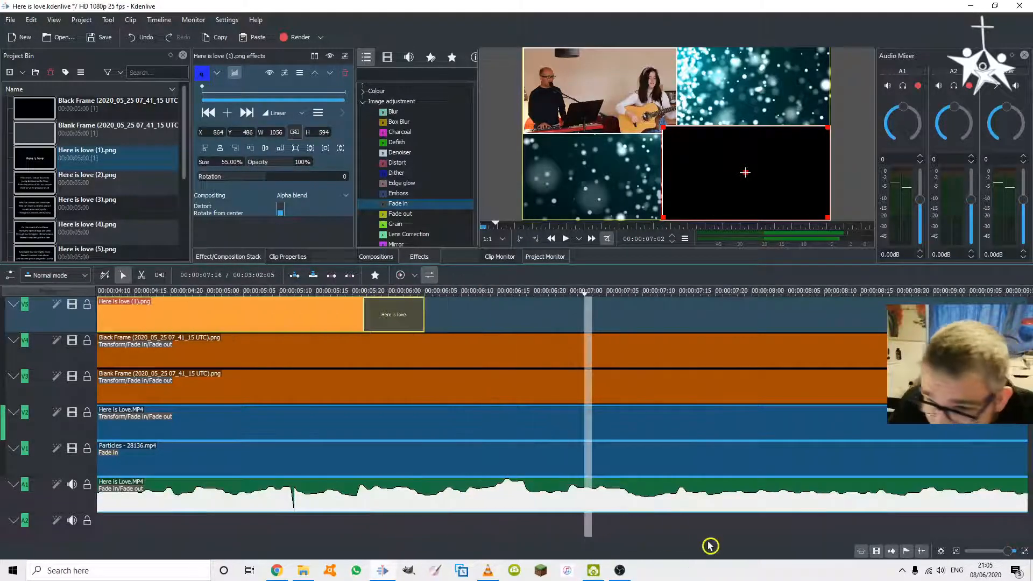
left_click(740, 532)
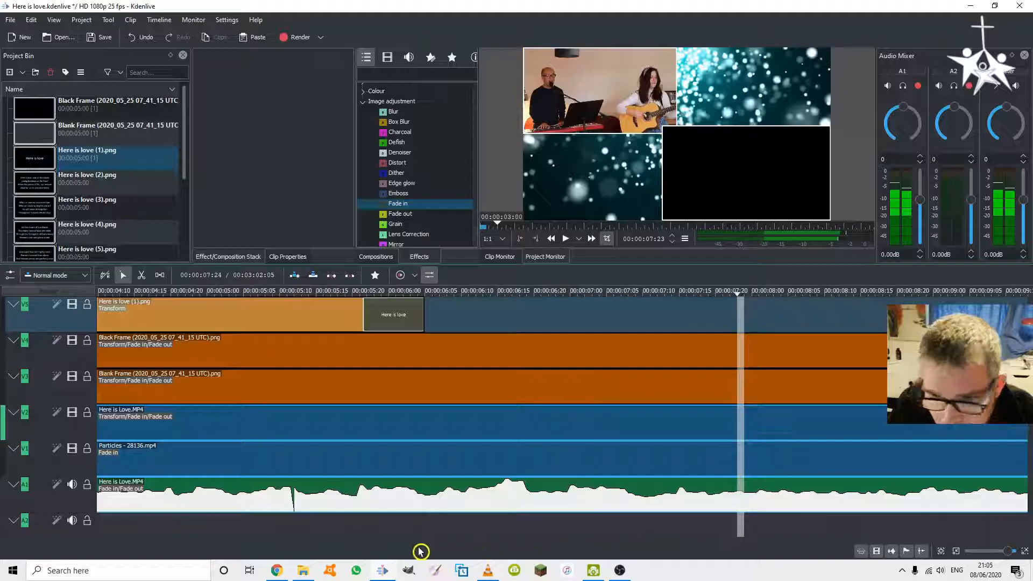
left_click_drag(290, 539, 339, 542)
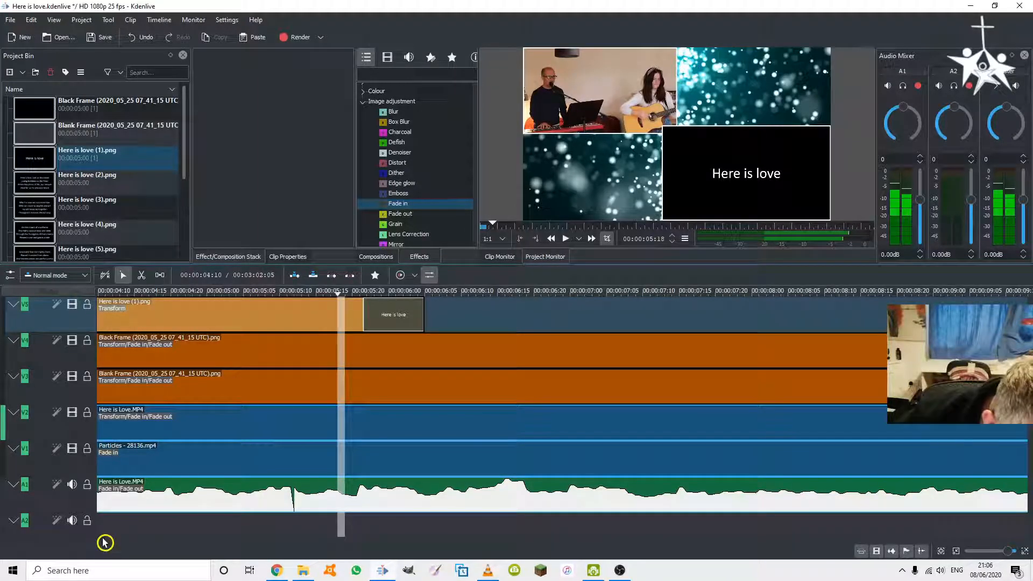
scroll(108, 543, "right", 5)
scroll(111, 544, "left", 3)
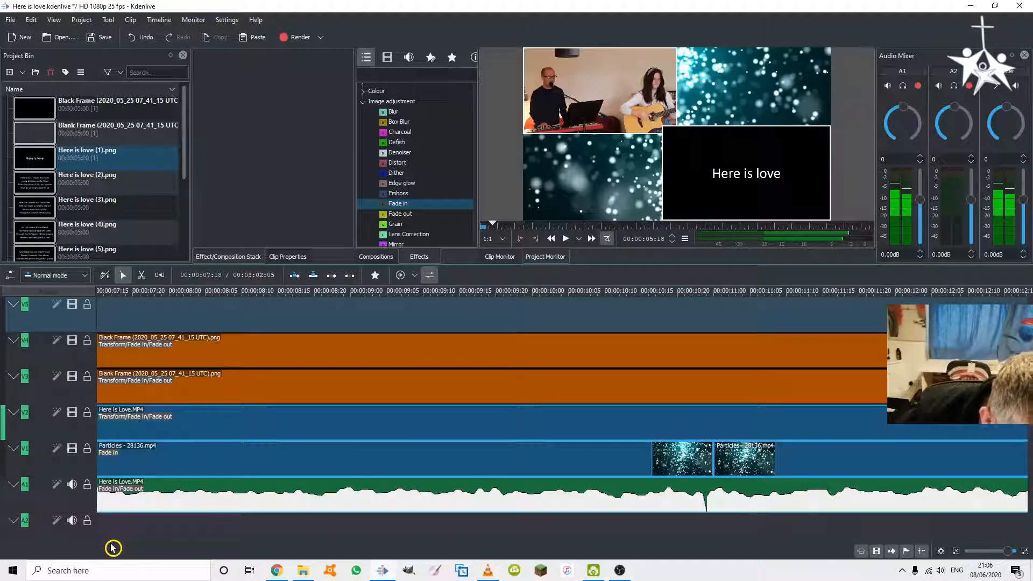
scroll(107, 543, "right", 15)
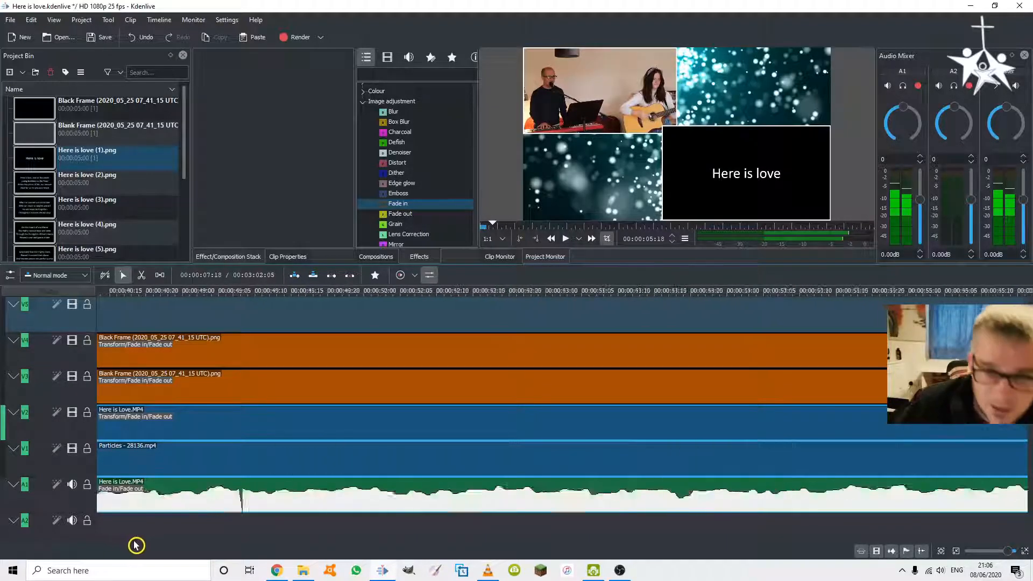
scroll(116, 543, "left", 15)
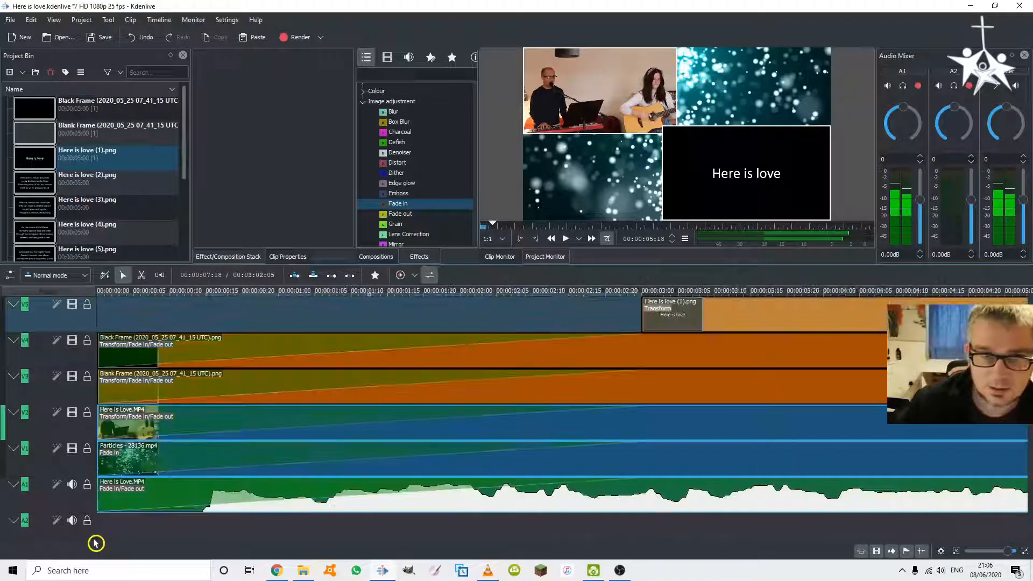
scroll(105, 543, "left", 3)
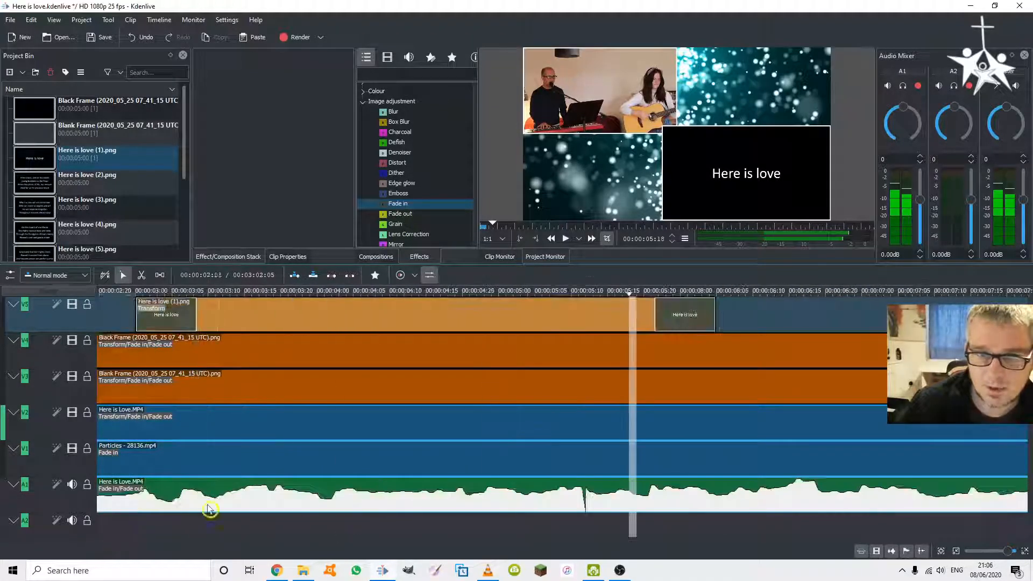
scroll(651, 377, "left", 2)
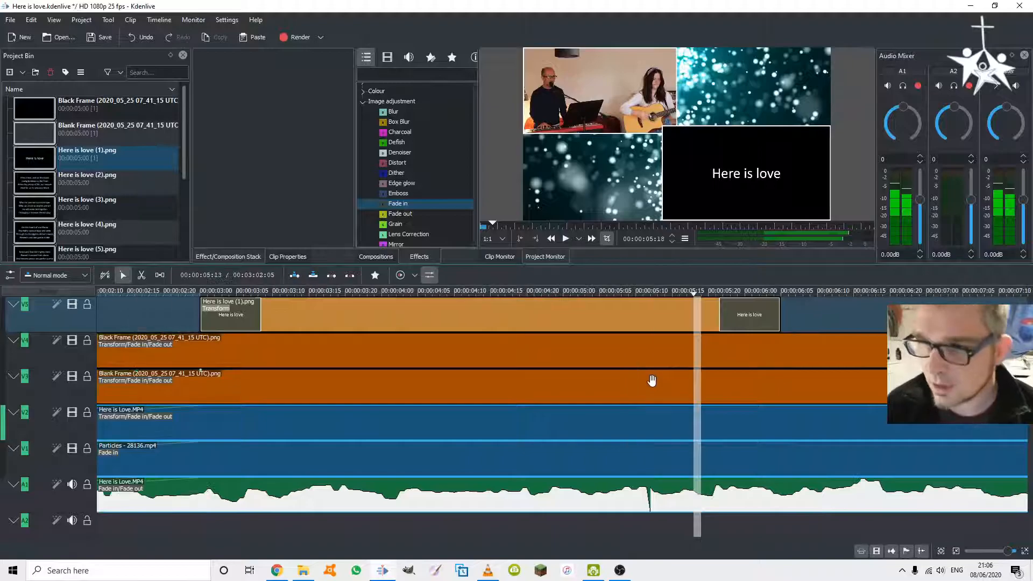
scroll(659, 376, "right", 5)
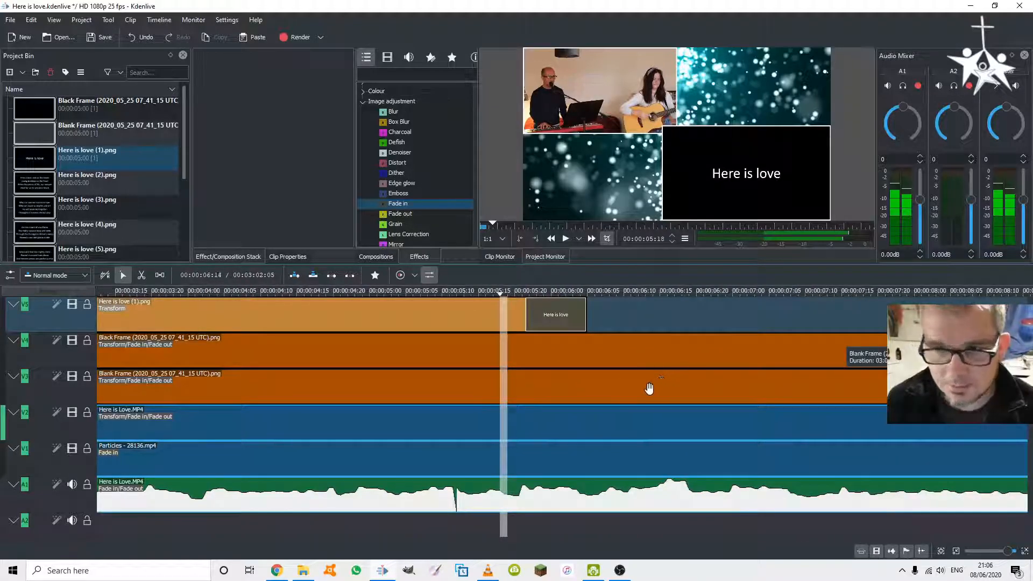
scroll(649, 388, "right", 8)
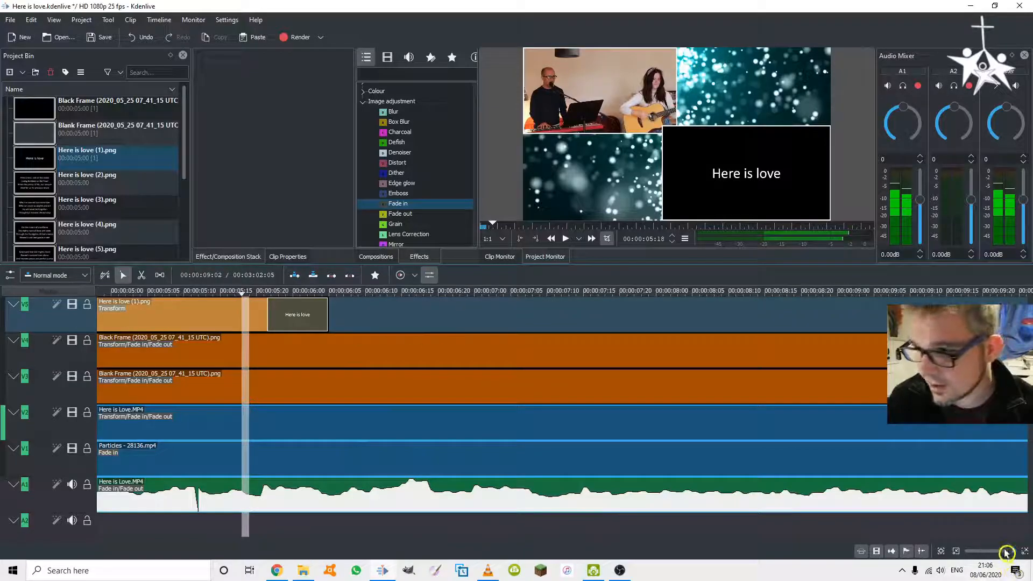
Play the project from the end of the title clip and place Here is love (2).png directly after that clip on V5
left_click_drag(1005, 553, 988, 555)
left_click_drag(116, 294, 153, 294)
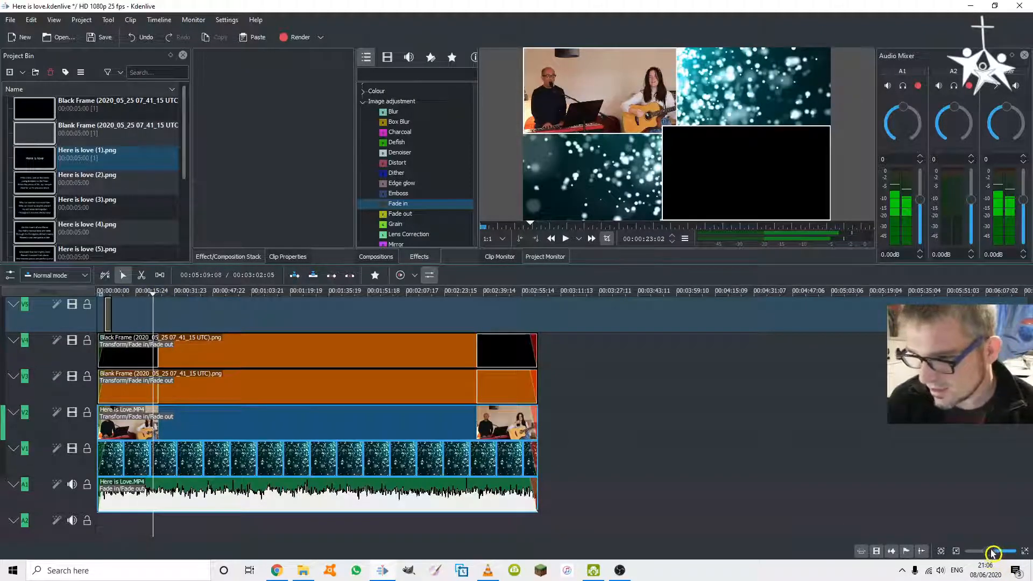
left_click_drag(988, 552, 1006, 553)
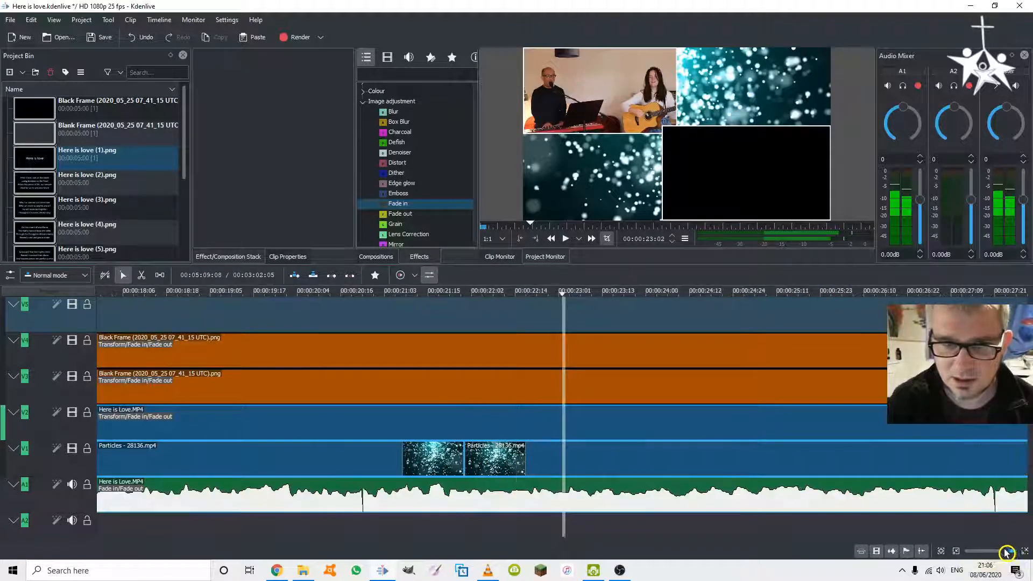
left_click_drag(562, 295, 123, 292)
left_click_drag(103, 291, 299, 295)
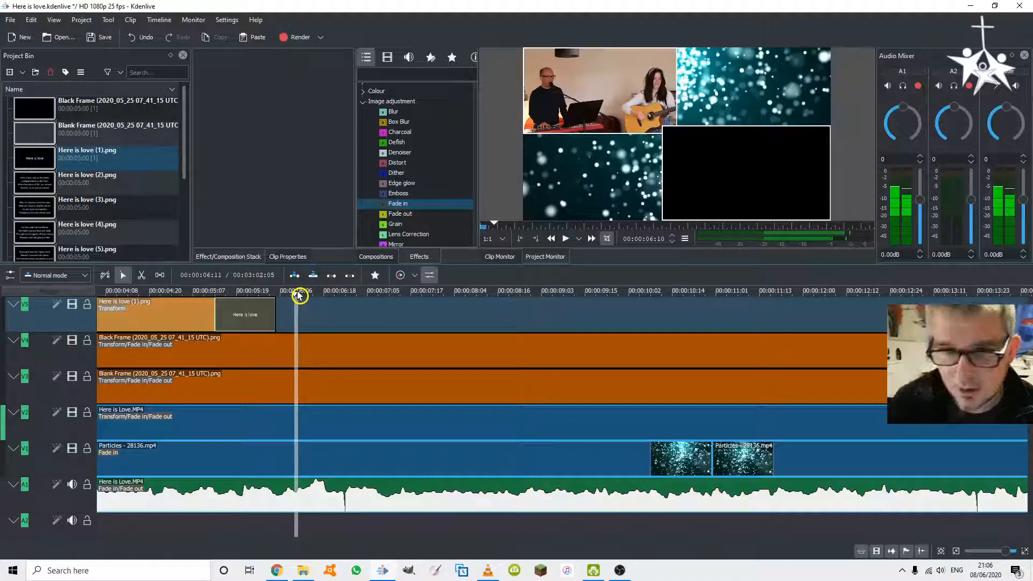
left_click_drag(299, 295, 429, 296)
key("space")
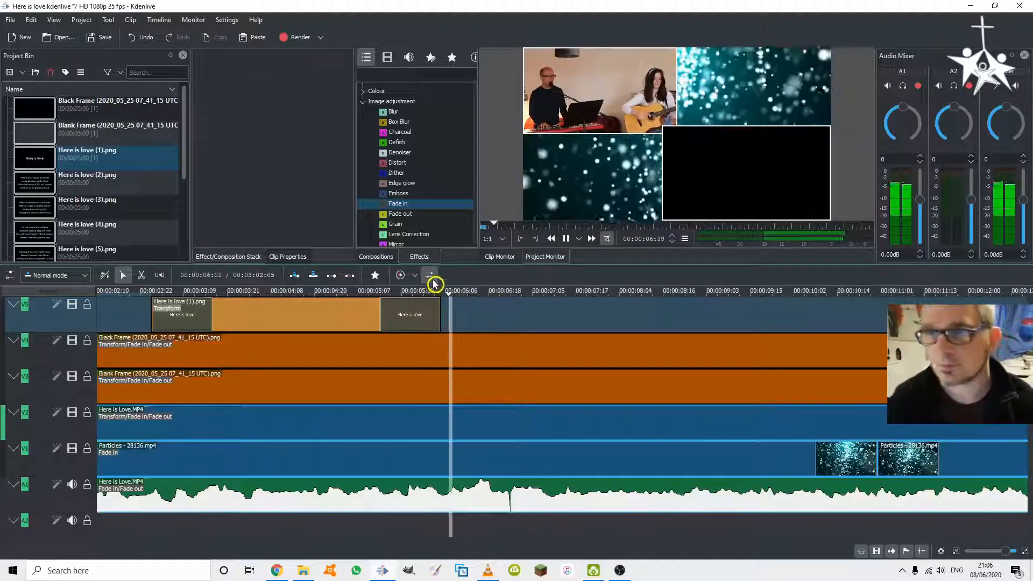
key("space")
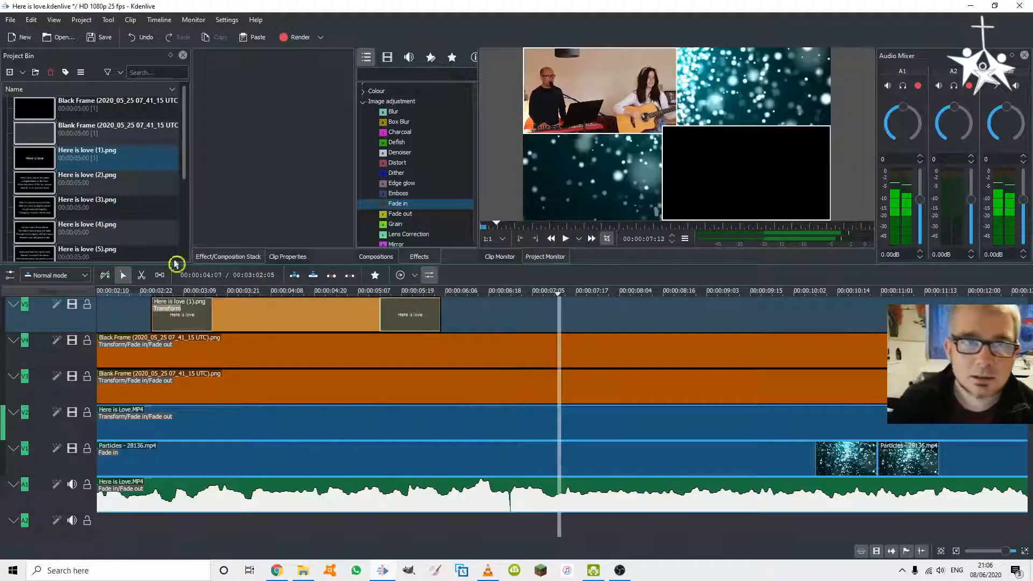
left_click(45, 187)
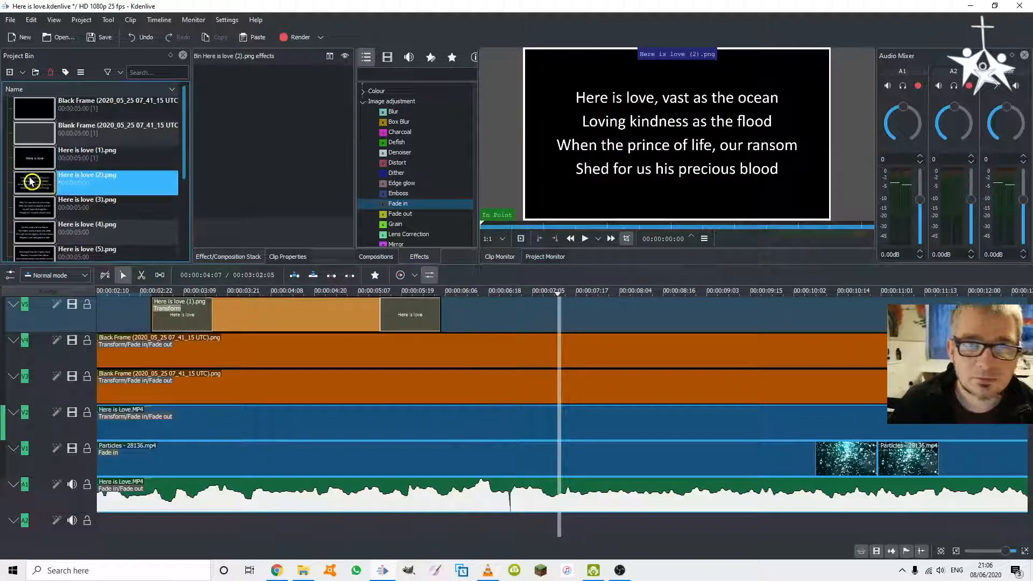
left_click_drag(36, 183, 437, 309)
Try to copy the effects of the Here is love (1).png clip onto the Here is love (2).png clip, and play the transition
left_click(407, 312)
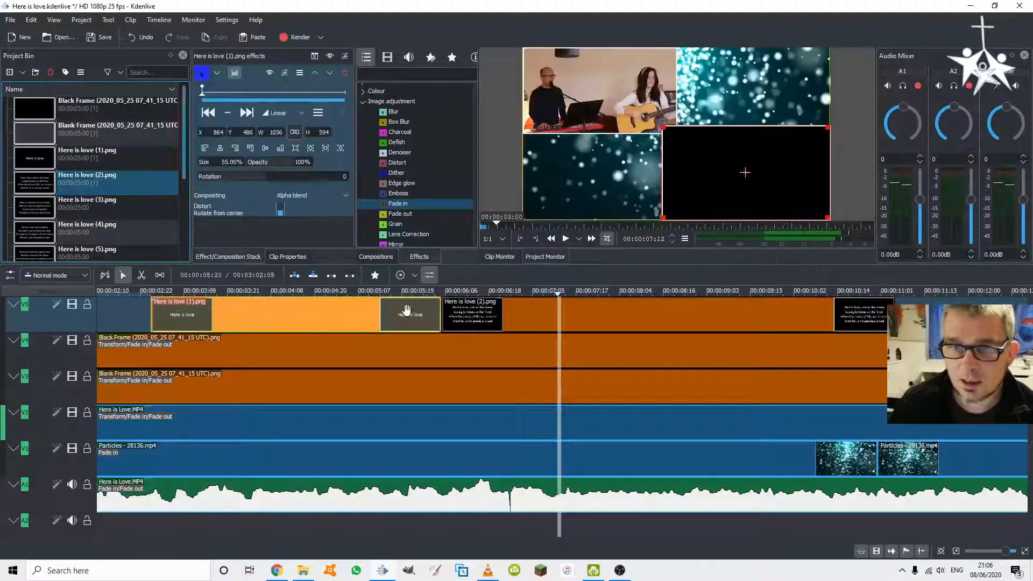
right_click(407, 311)
left_click(424, 330)
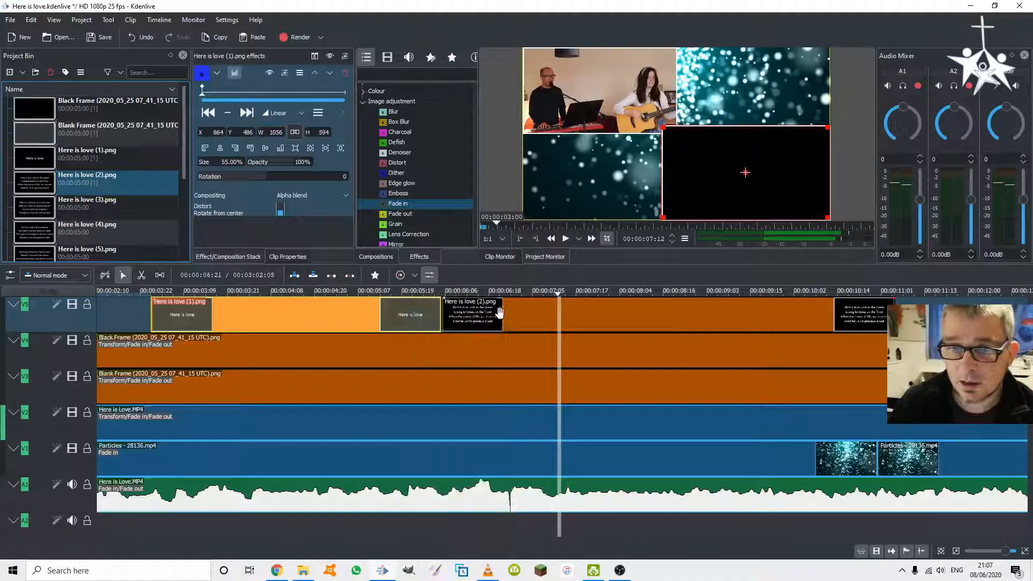
left_click(497, 313)
right_click(528, 318)
left_click(554, 334)
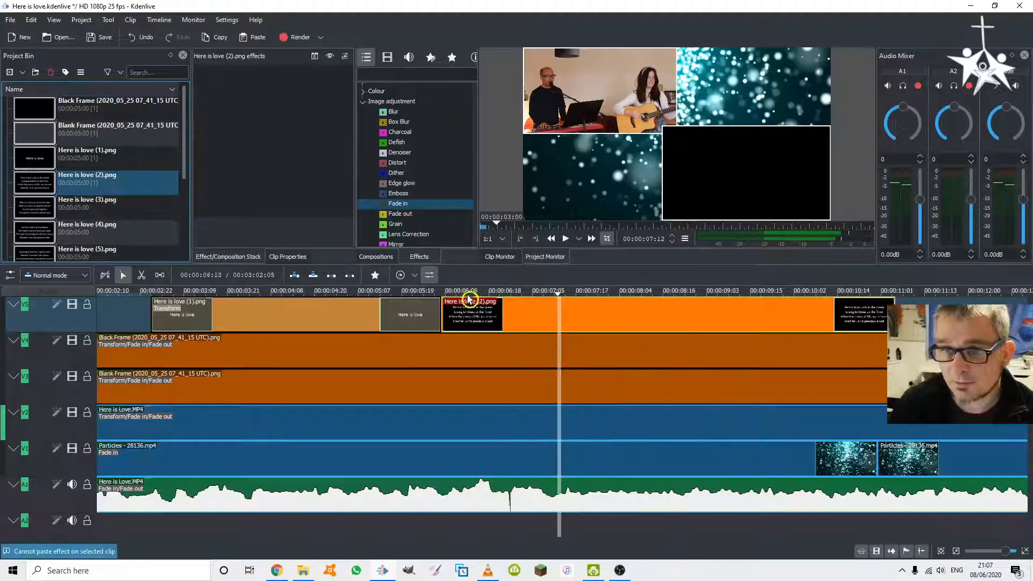
left_click(436, 291)
key("space")
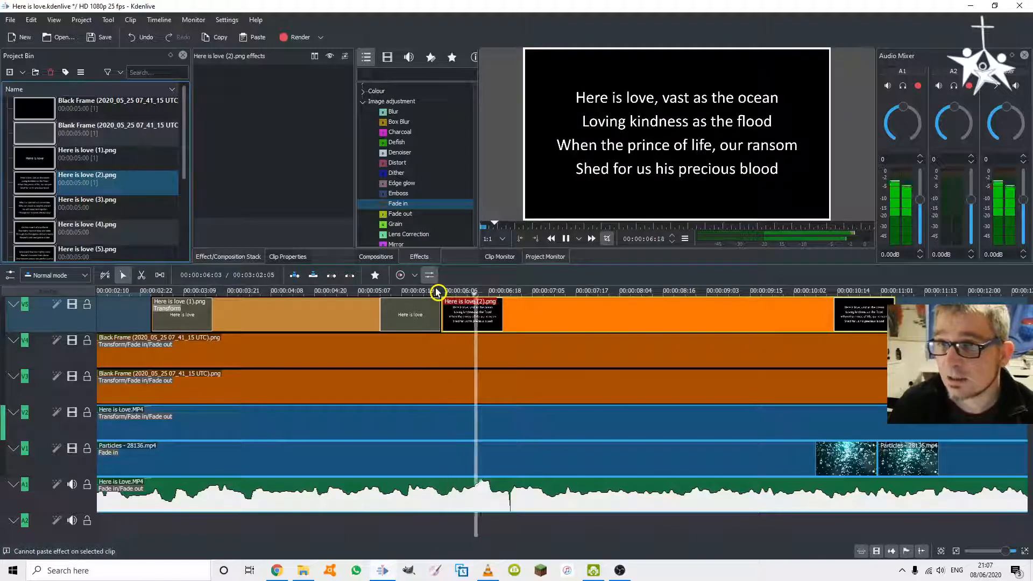
key("space")
Check the title clip's transform effect against the Here is love (2).png clip, and preview Here is love (2).png from the project bin
left_click(419, 319)
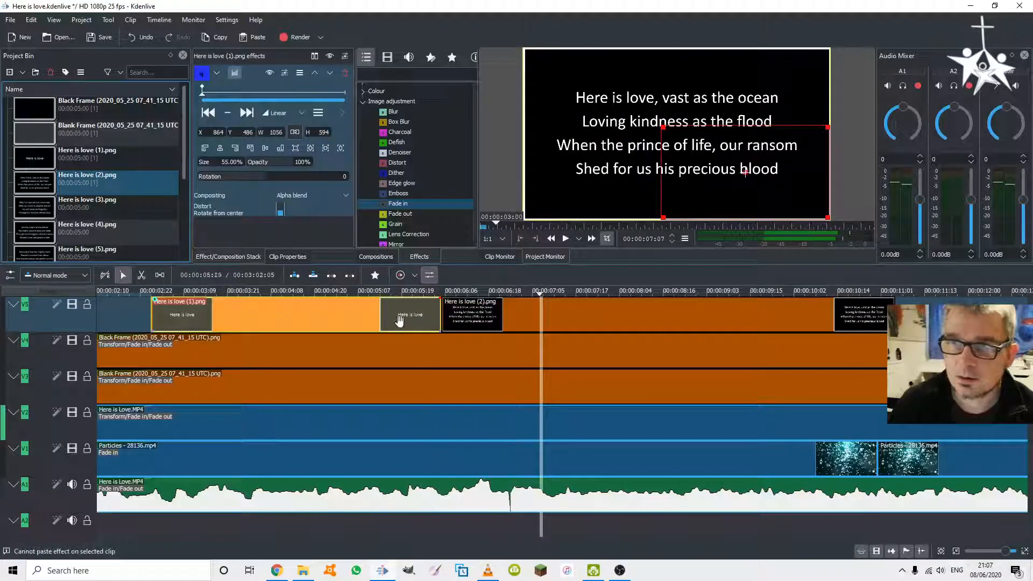
left_click(125, 312)
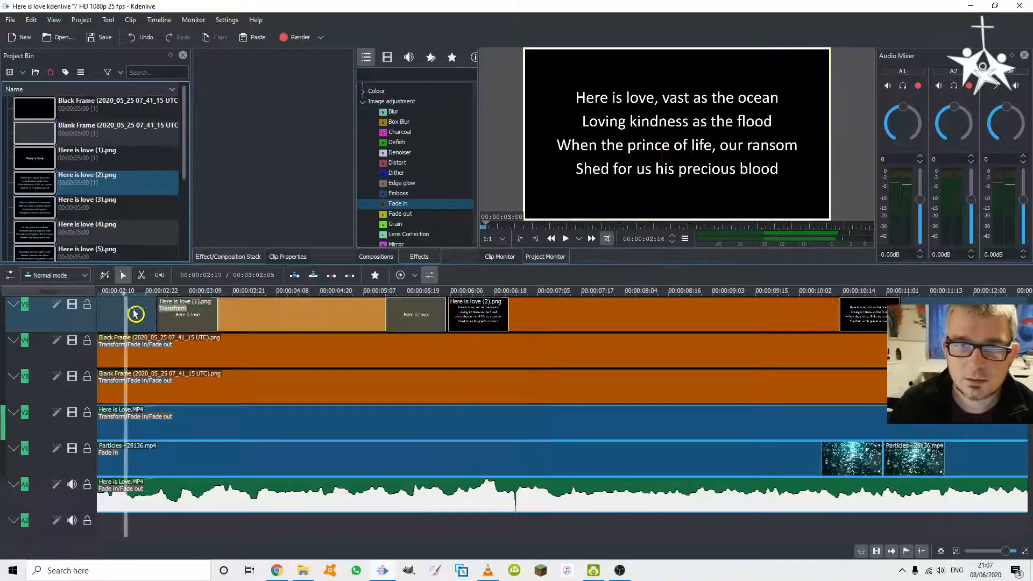
left_click(199, 312)
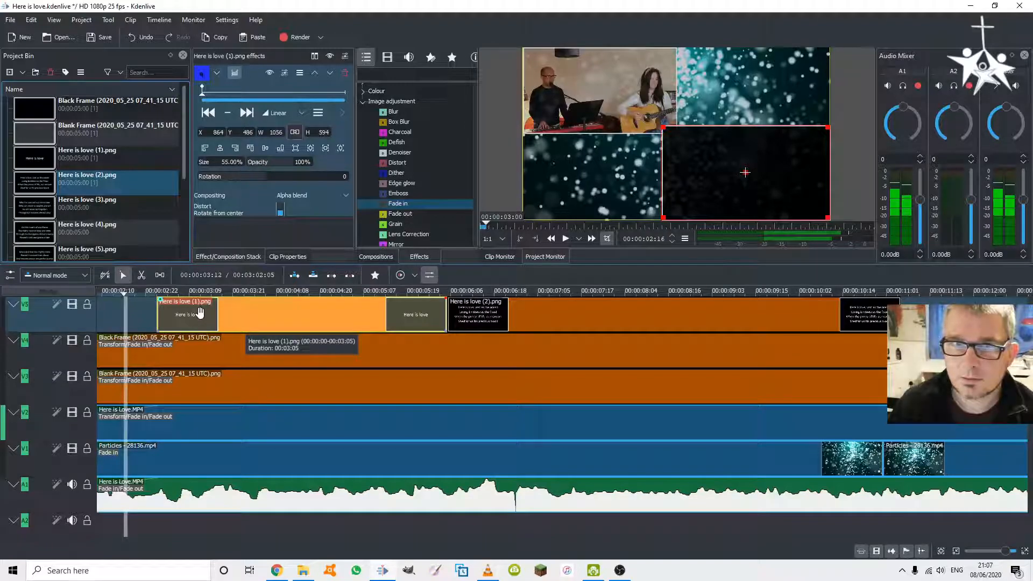
left_click(475, 292)
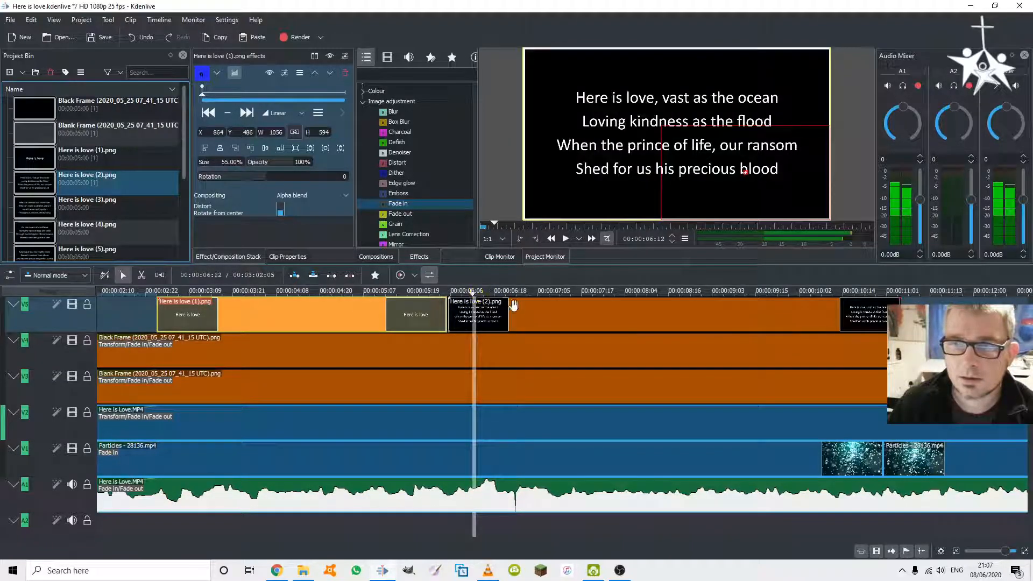
left_click(74, 184)
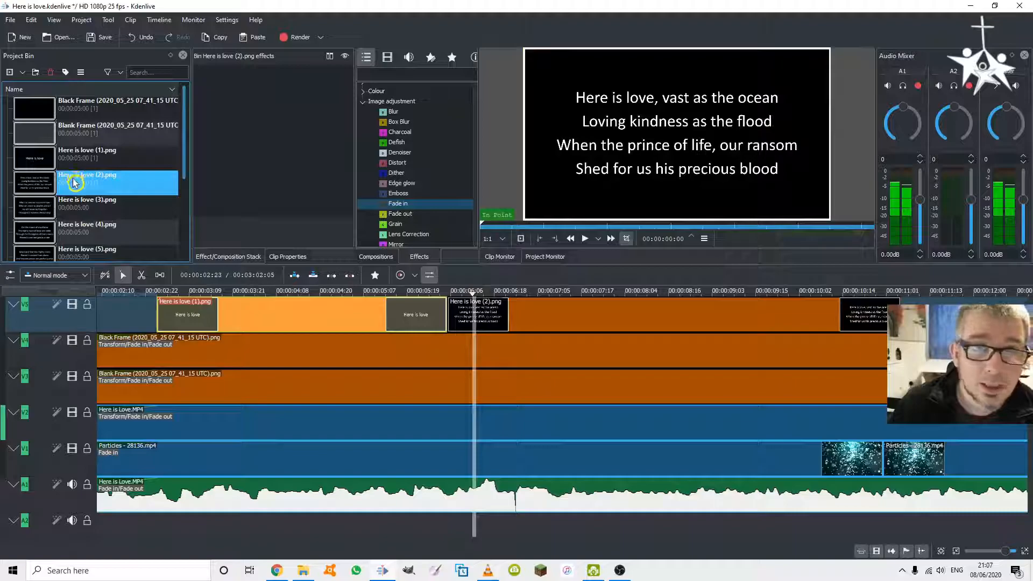
Compare the previews of Here is love (1).png and Here is love (2).png in the project bin
left_click(73, 158)
left_click(75, 179)
left_click(79, 165)
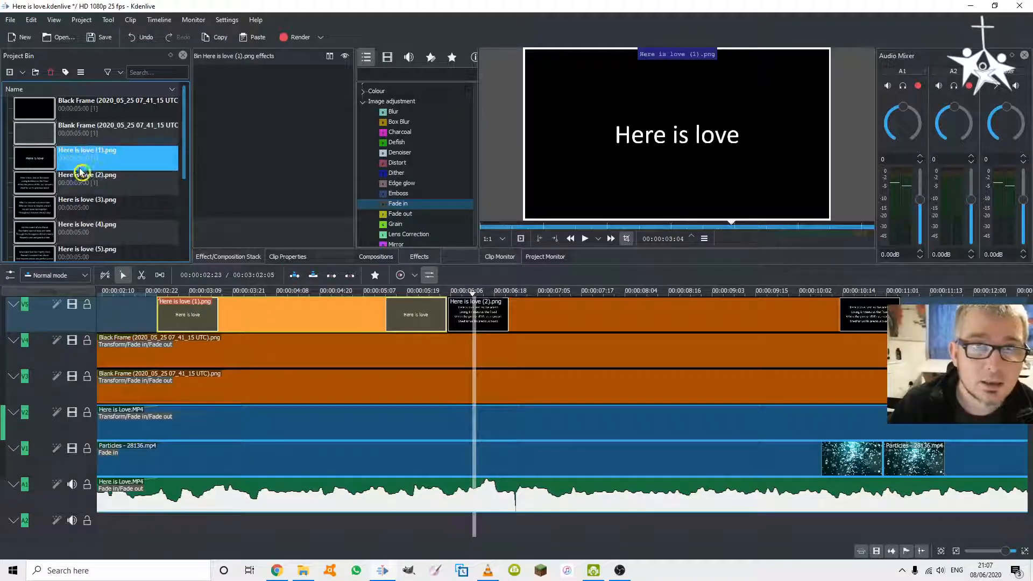
left_click(80, 172)
Copy the transform effect of the Here is love (1).png clip onto the Here is love (2).png clip on V5
left_click(281, 329)
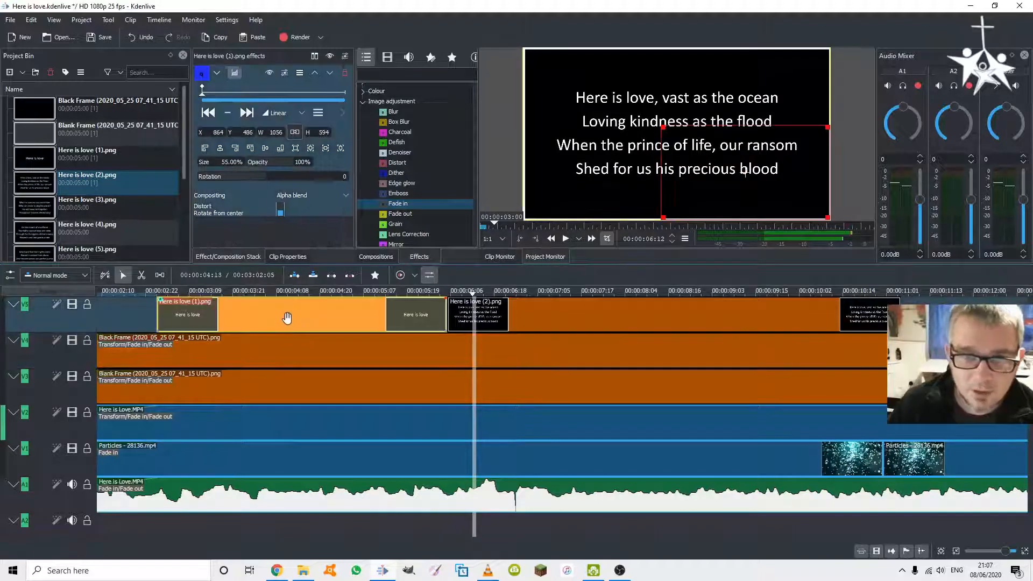
right_click(272, 318)
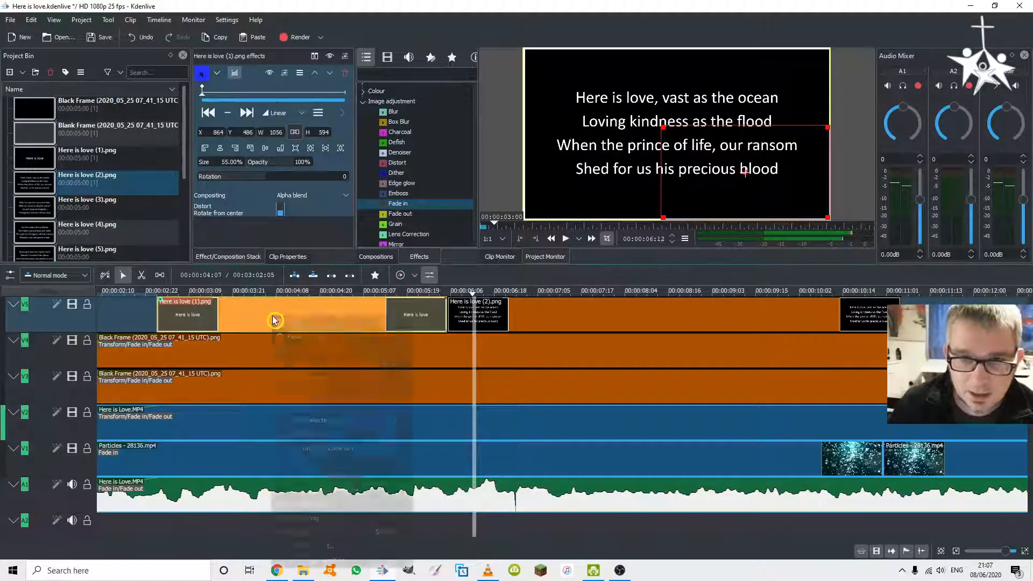
left_click(285, 323)
left_click(534, 314)
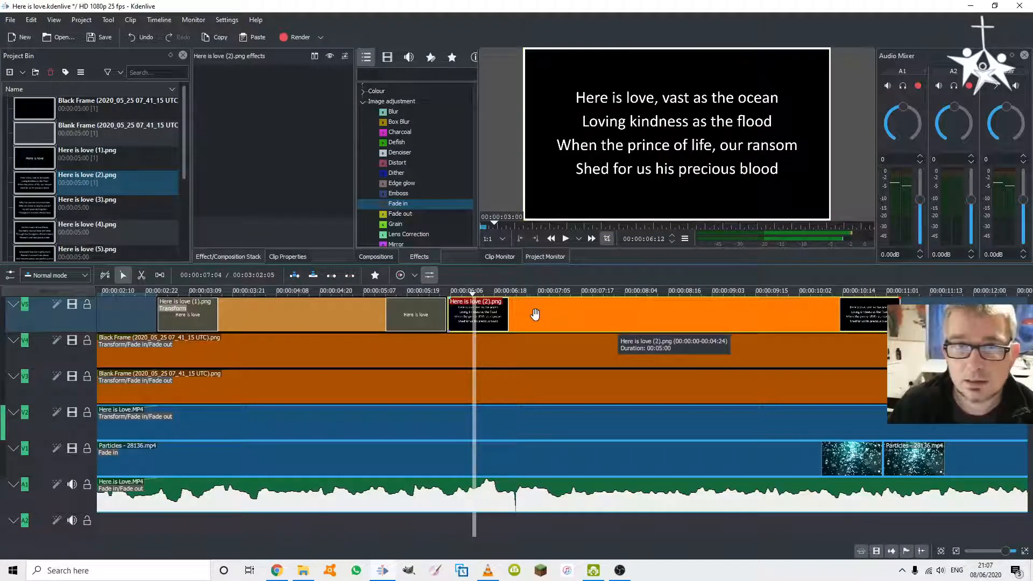
right_click(535, 314)
left_click(565, 339)
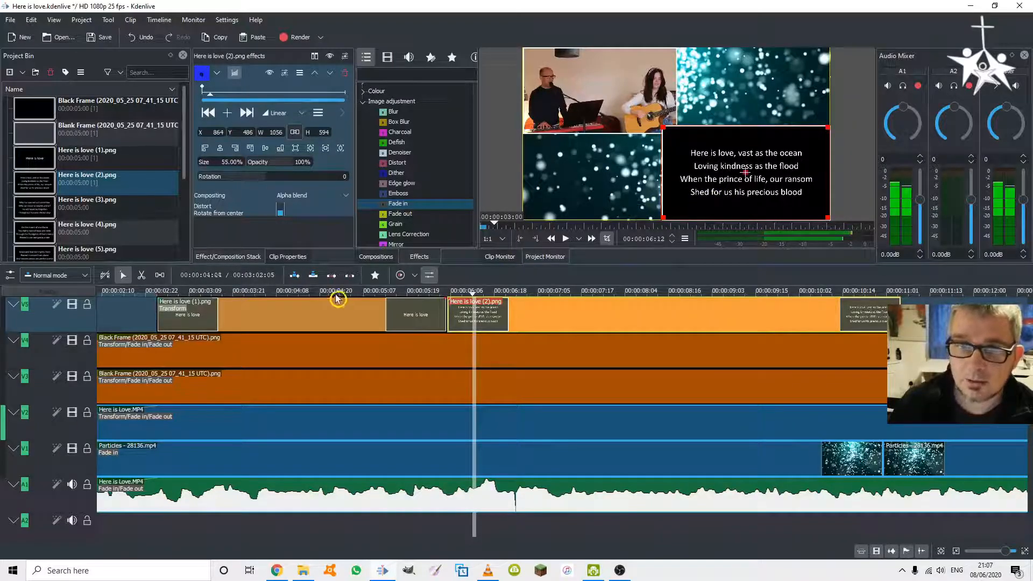
Play the project from the start of the title clip through the Here is love (2).png overlay
left_click(154, 294)
key("space")
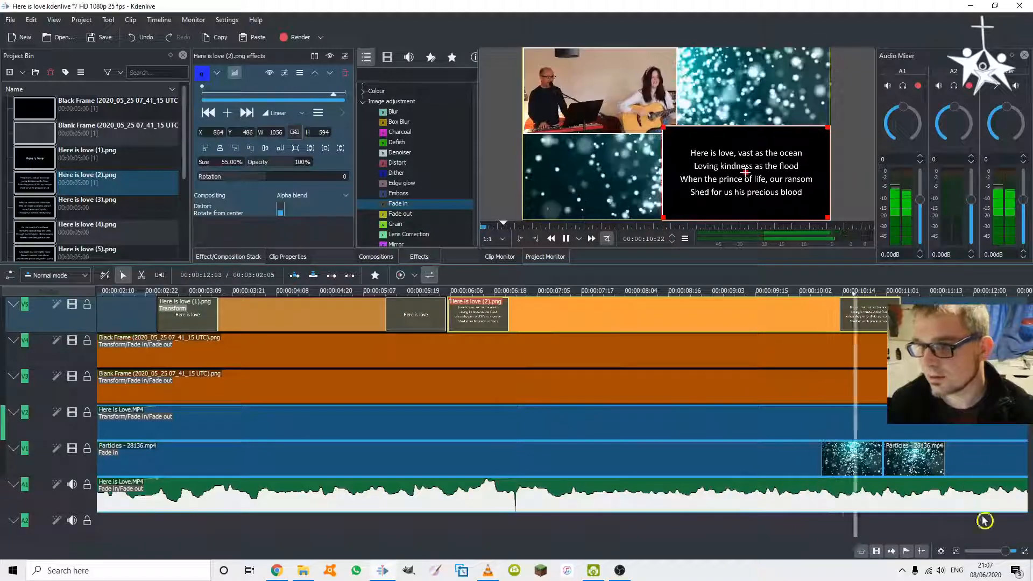
key("space")
Extend the Here is love (2).png clip while playing through the verse, ending it at 00:00:32:08
left_click_drag(1007, 552, 1002, 552)
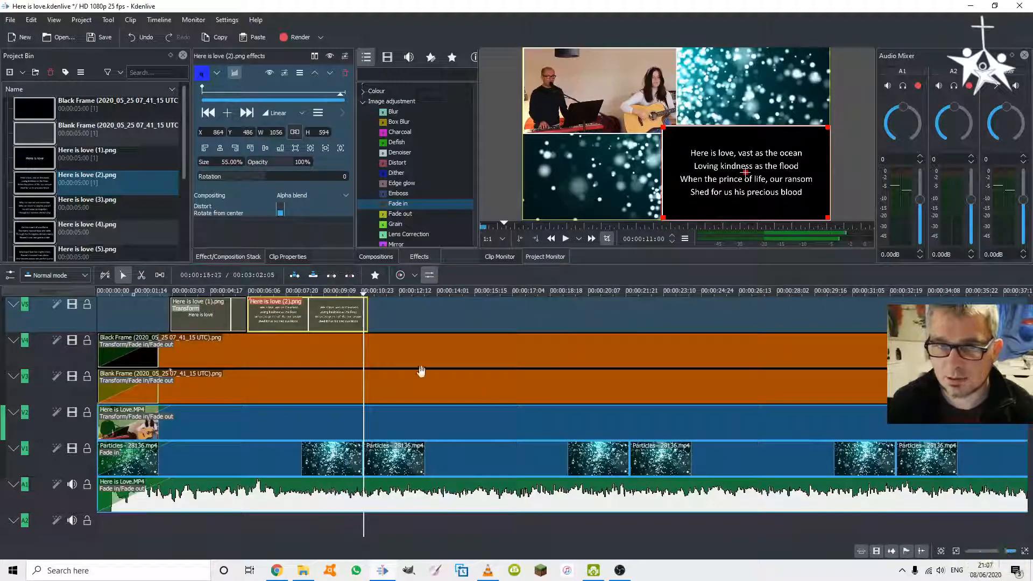
left_click_drag(368, 314, 414, 315)
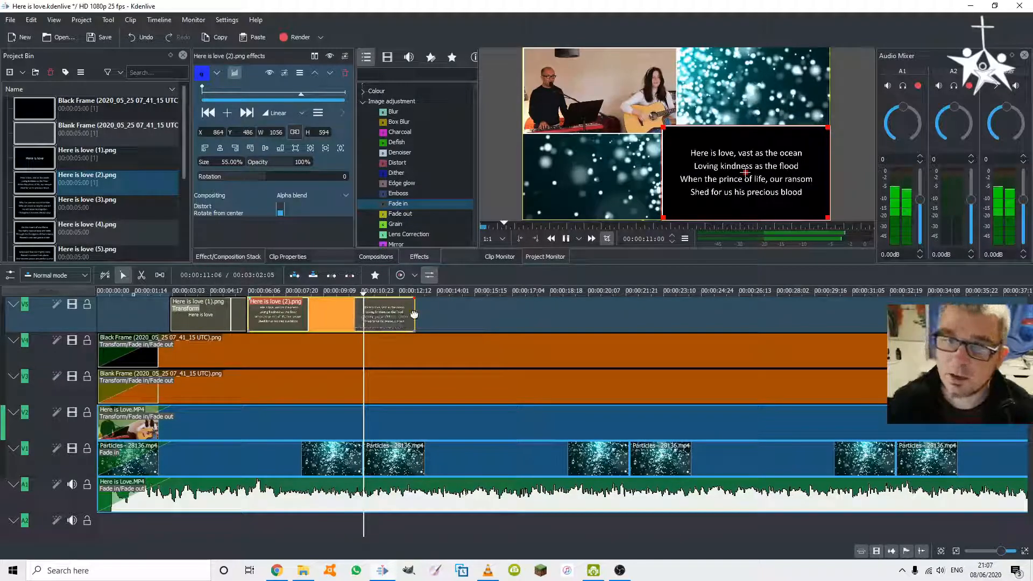
key("space")
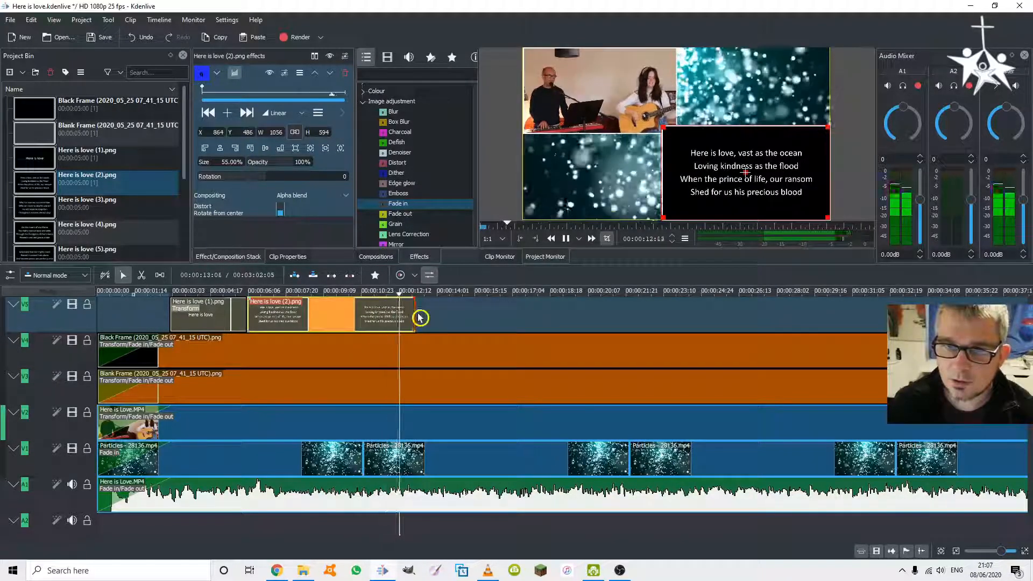
left_click_drag(414, 311, 607, 314)
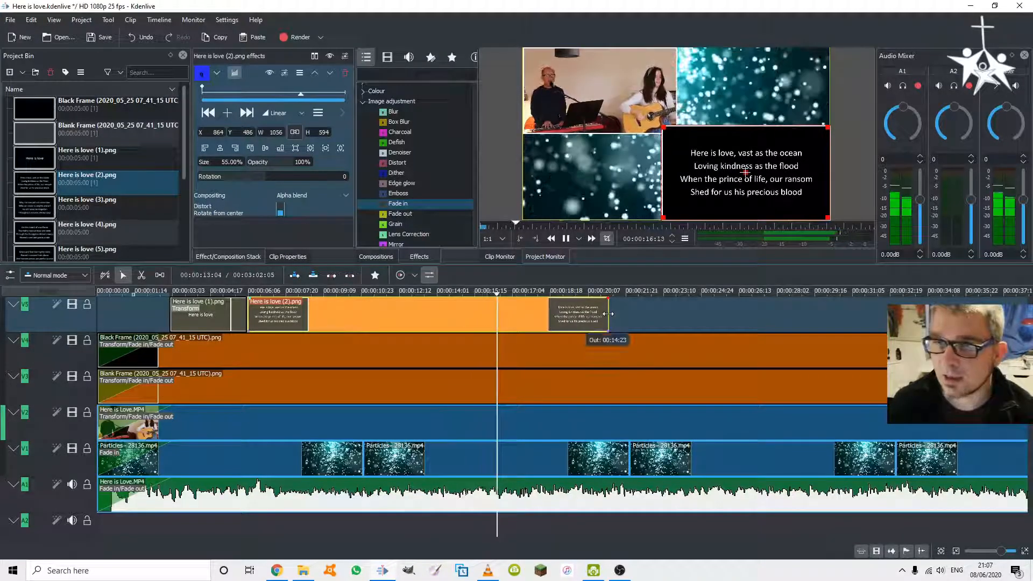
left_click(614, 316)
left_click_drag(613, 316, 997, 553)
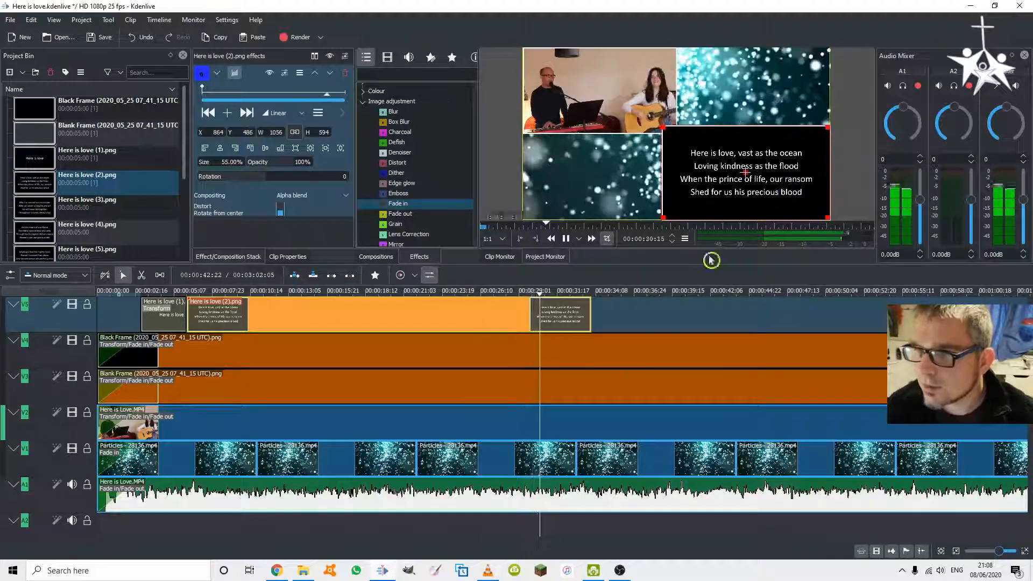
key("space")
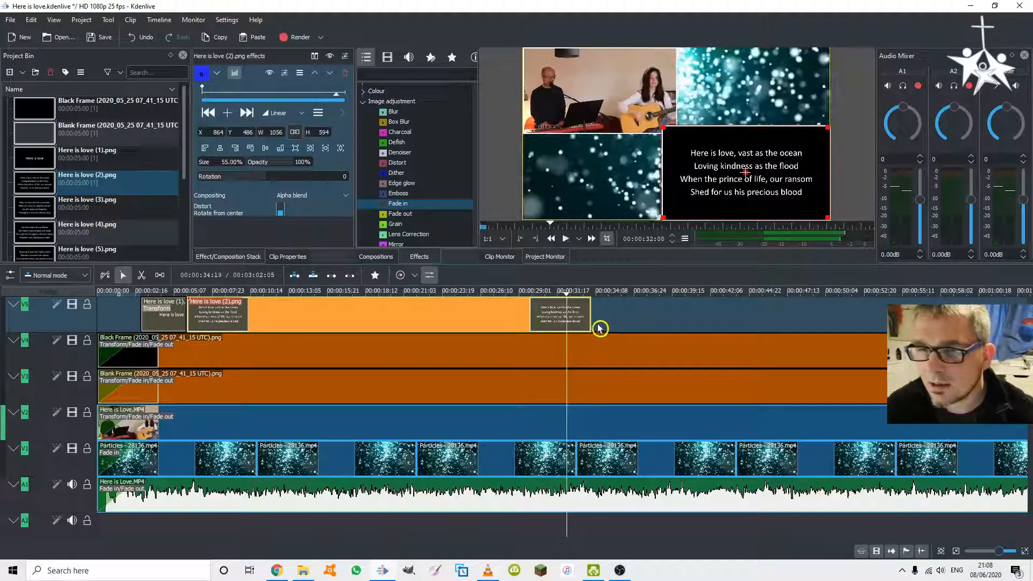
left_click_drag(586, 312, 571, 318)
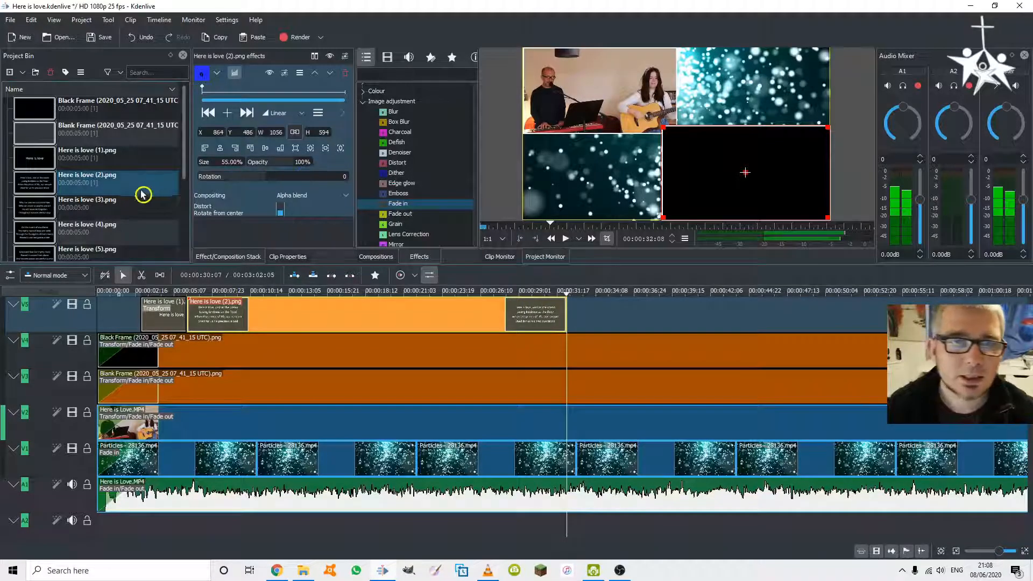
Place Here is love (3).png directly after the Here is love (2).png clip on V5 and paste the copied transform effect onto it
left_click_drag(66, 208, 563, 295)
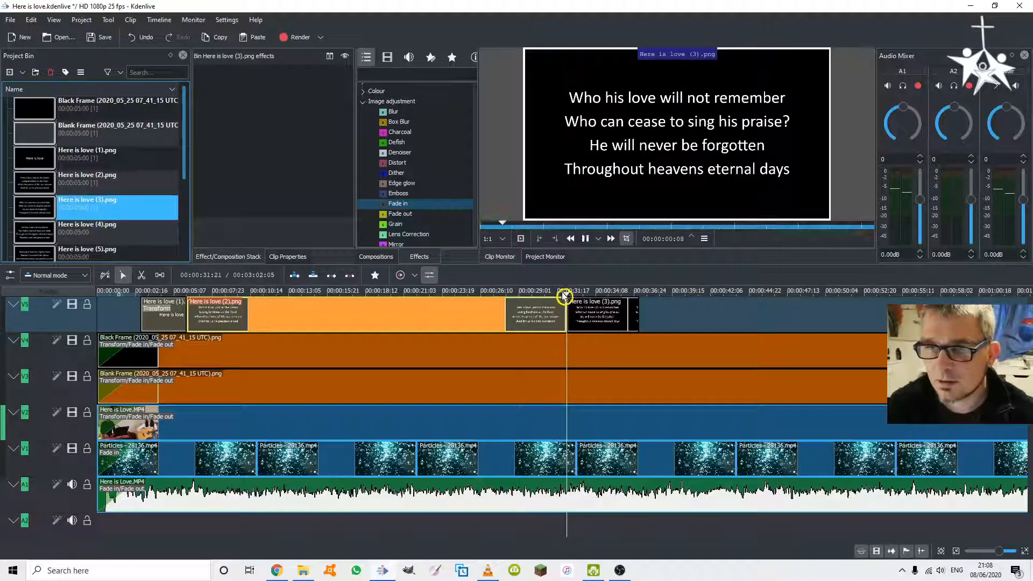
left_click(557, 295)
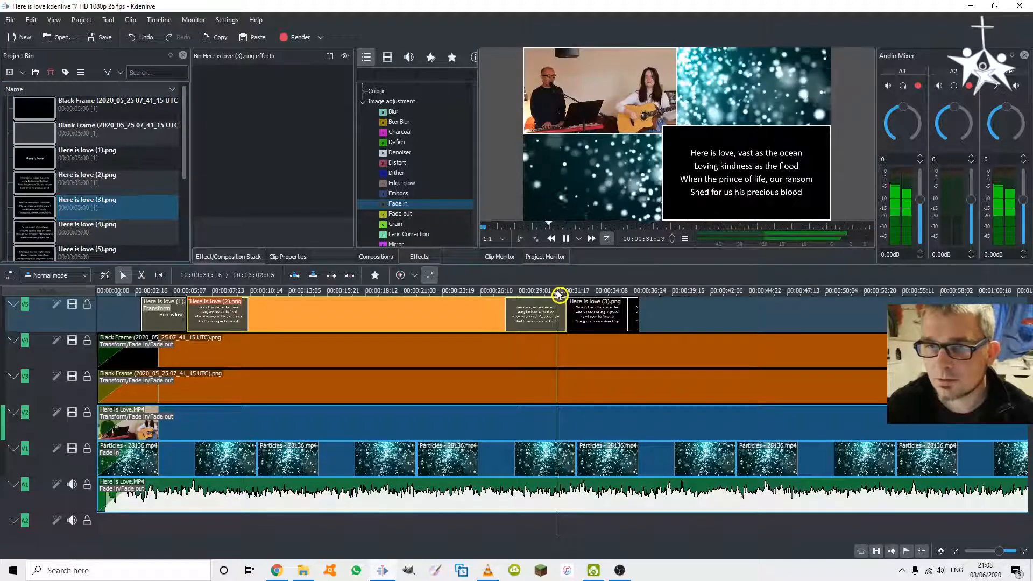
key("space")
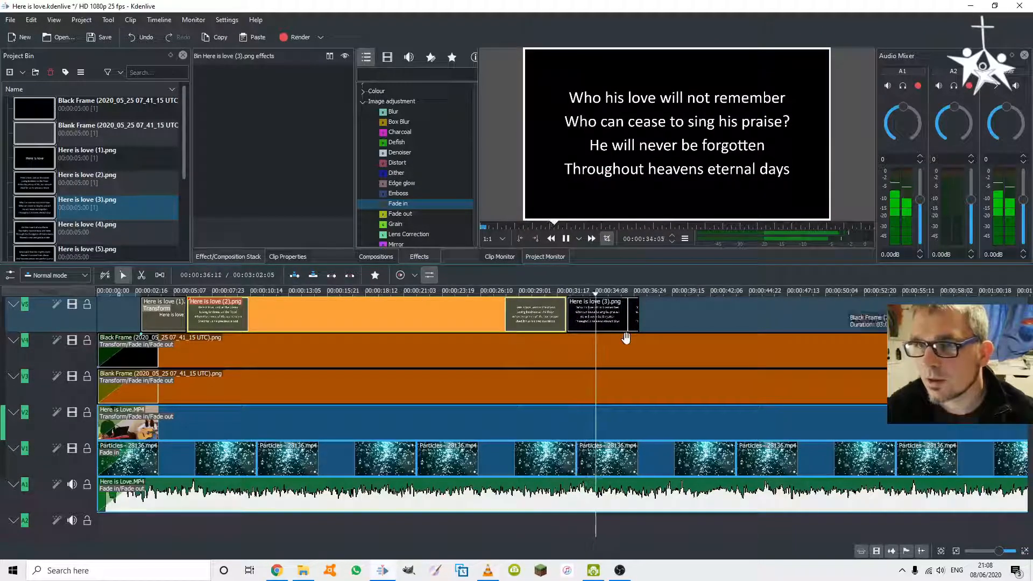
key("space")
right_click(599, 323)
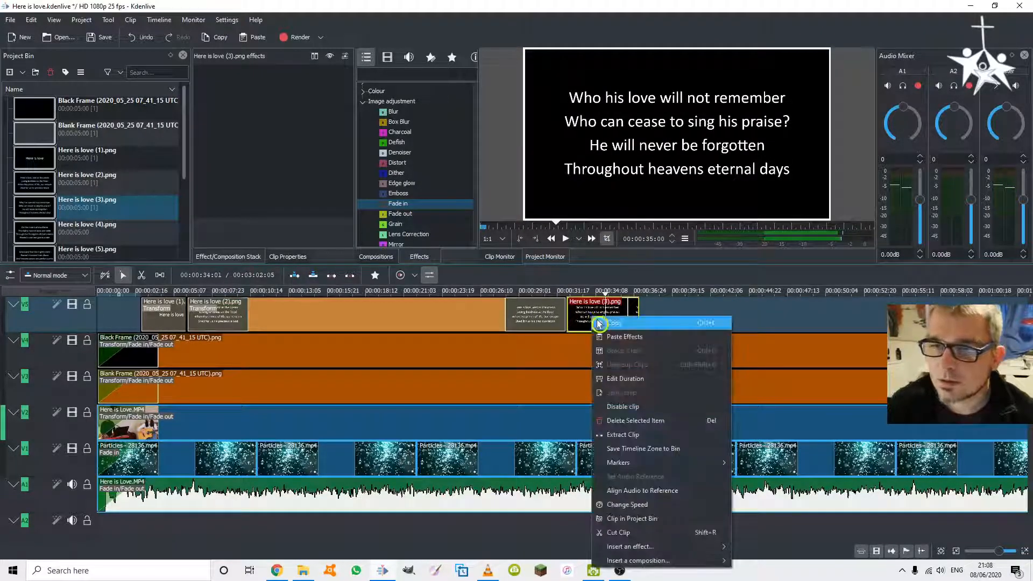
left_click(630, 336)
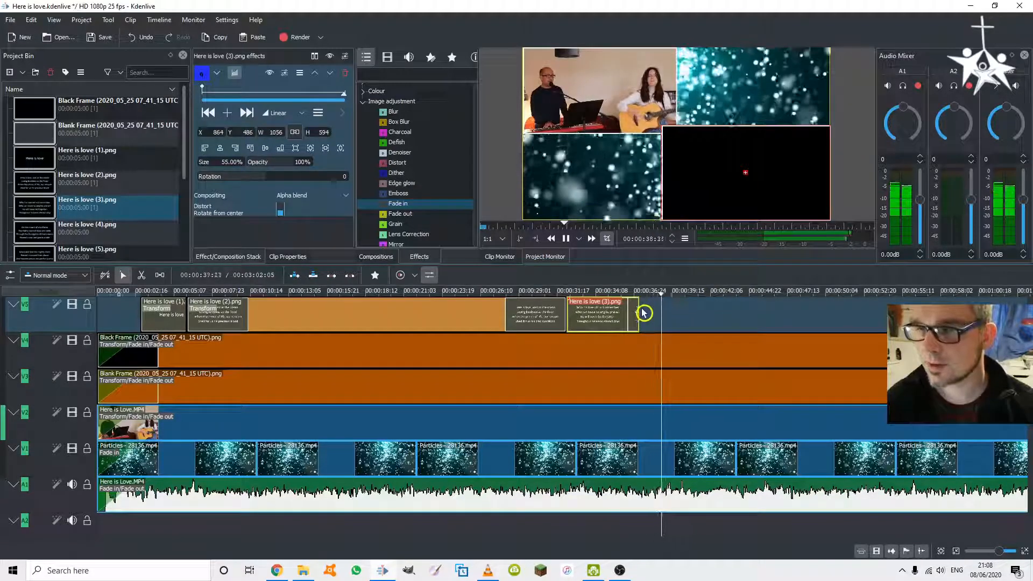
Extend the Here is love (3).png clip during playback so it ends at 00:00:59:10
left_click_drag(638, 313, 908, 313)
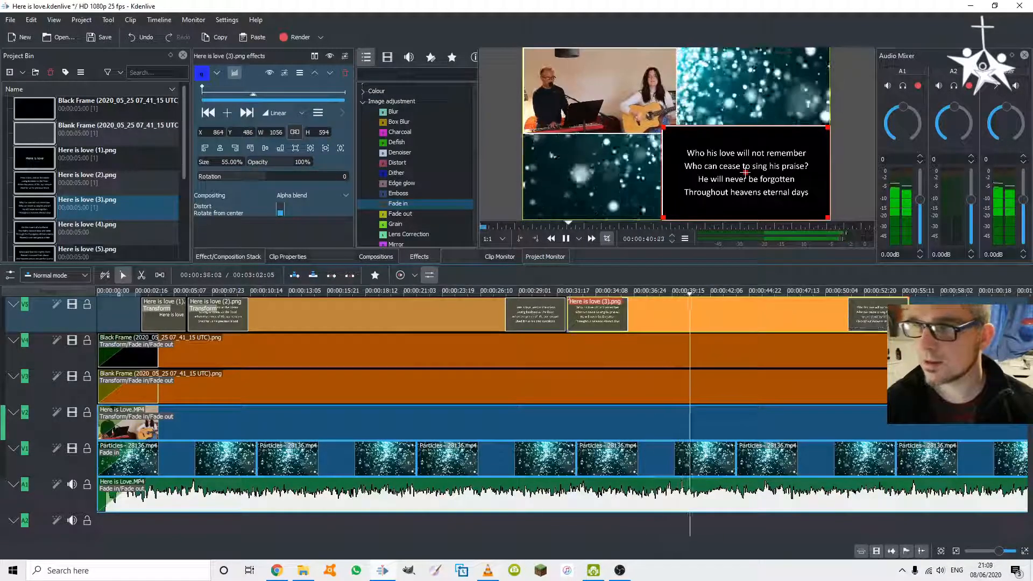
scroll(802, 334, "right", 4)
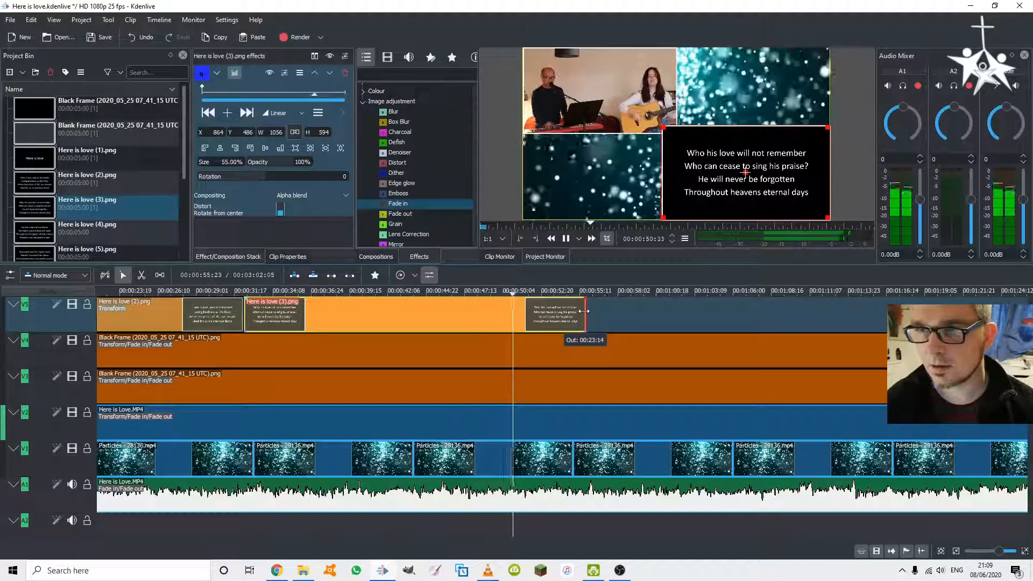
left_click_drag(584, 311, 637, 315)
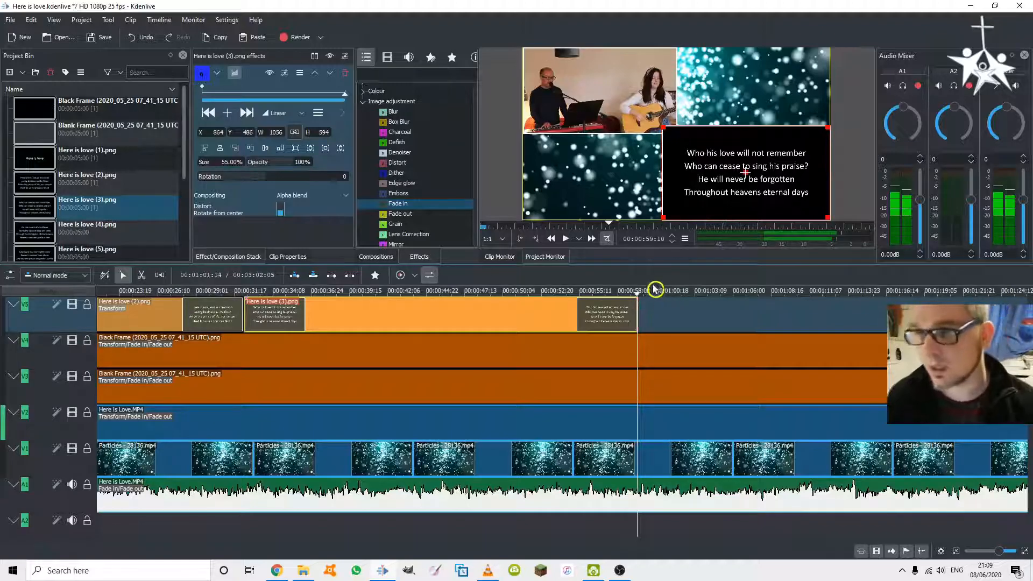
Play on to the next verse, place Here is love (4).png on V5 at about 00:01:03, and paste the copied transform effect onto it
key("space")
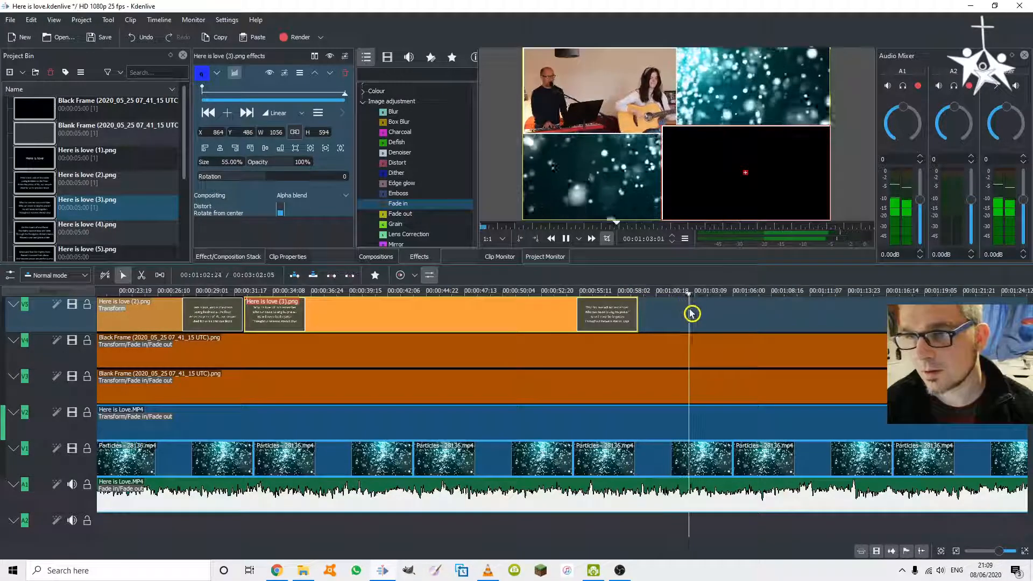
key("space")
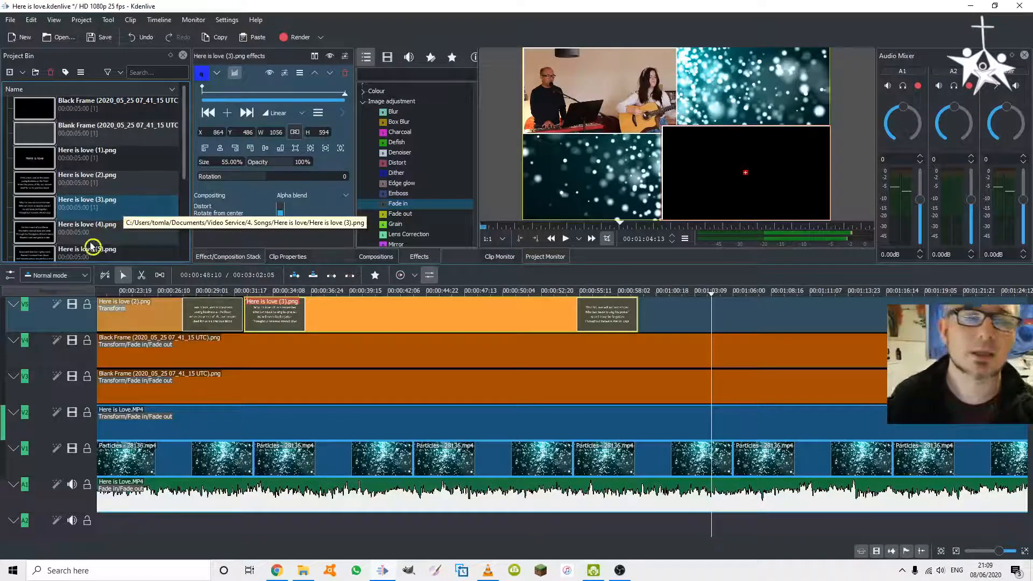
left_click(45, 231)
left_click_drag(41, 233, 724, 314)
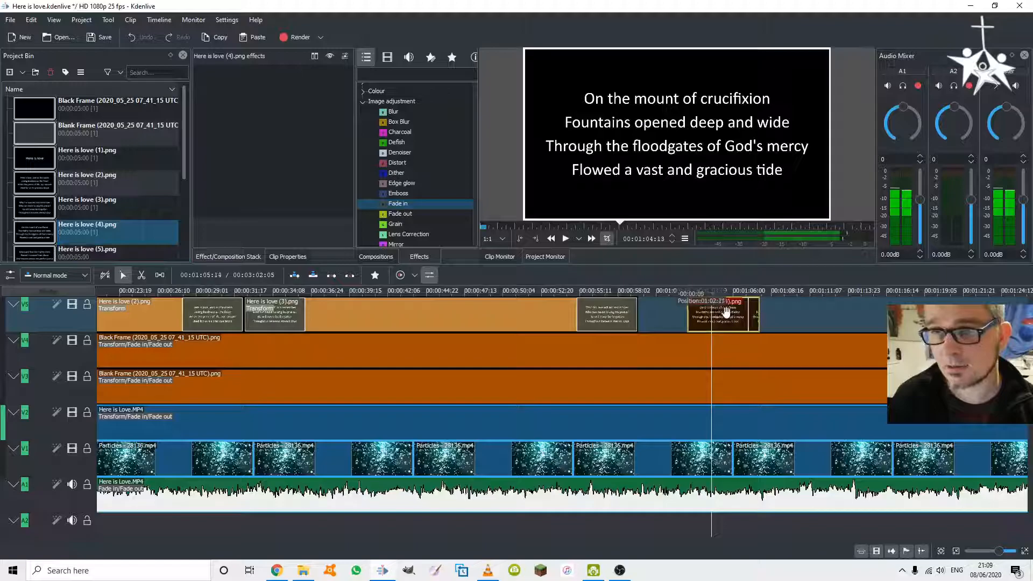
left_click_drag(726, 311, 725, 310)
right_click(704, 308)
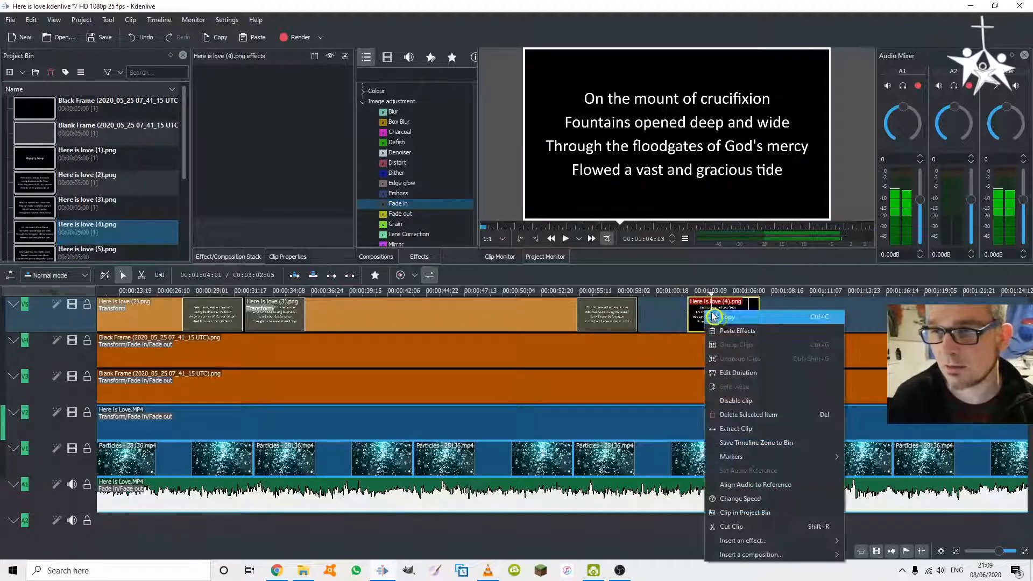
left_click(746, 328)
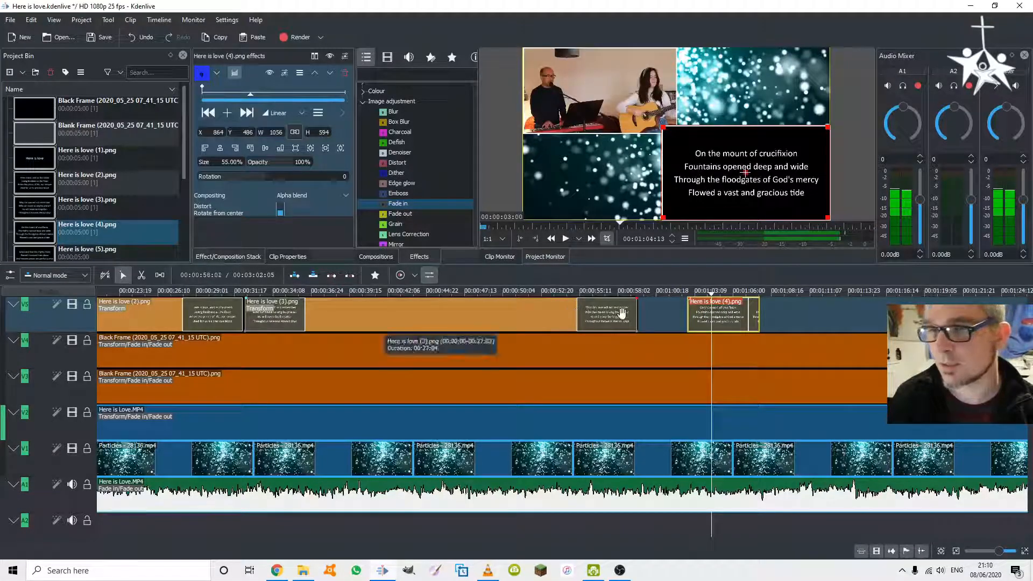
Play from just before the Here is love (4).png clip and extend that clip to end at 00:01:29:15
left_click(673, 291)
key("space")
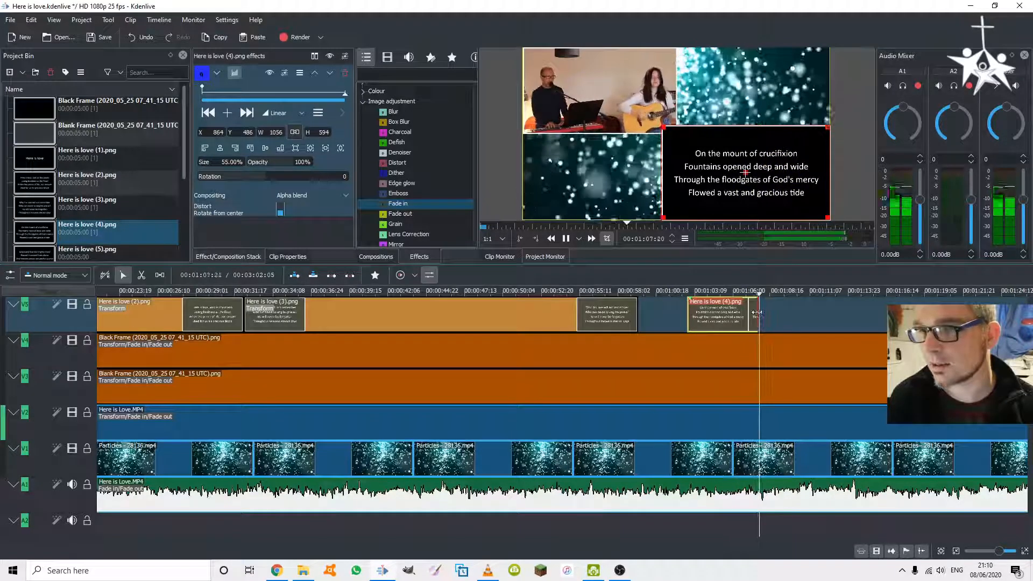
left_click_drag(758, 317, 1005, 316)
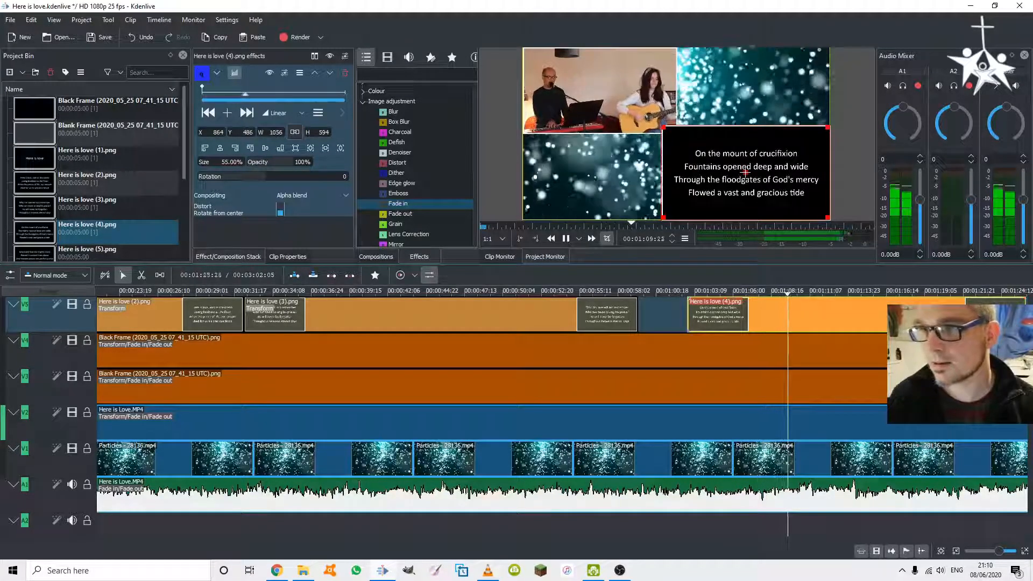
scroll(775, 396, "down", 5)
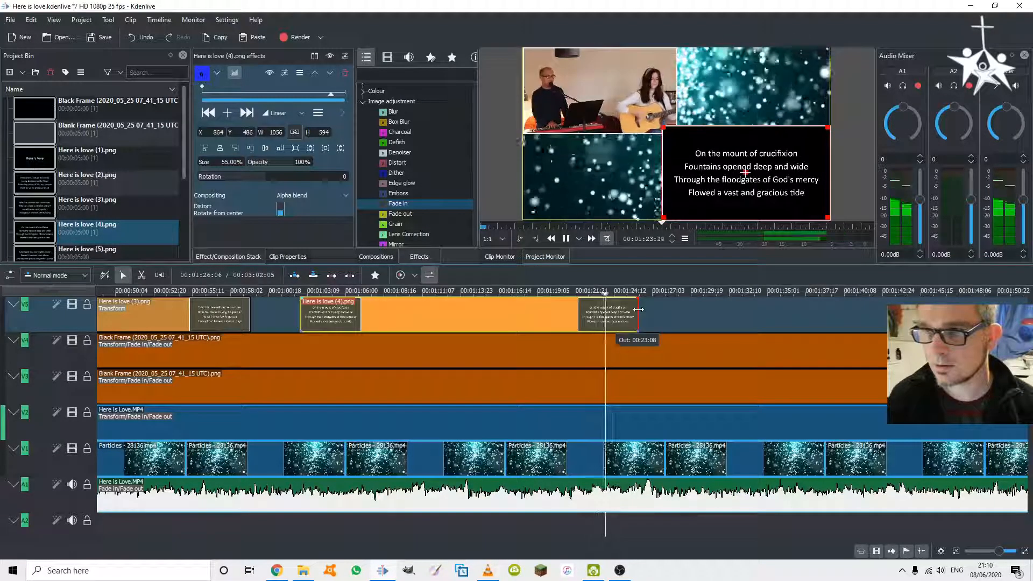
left_click_drag(638, 309, 692, 314)
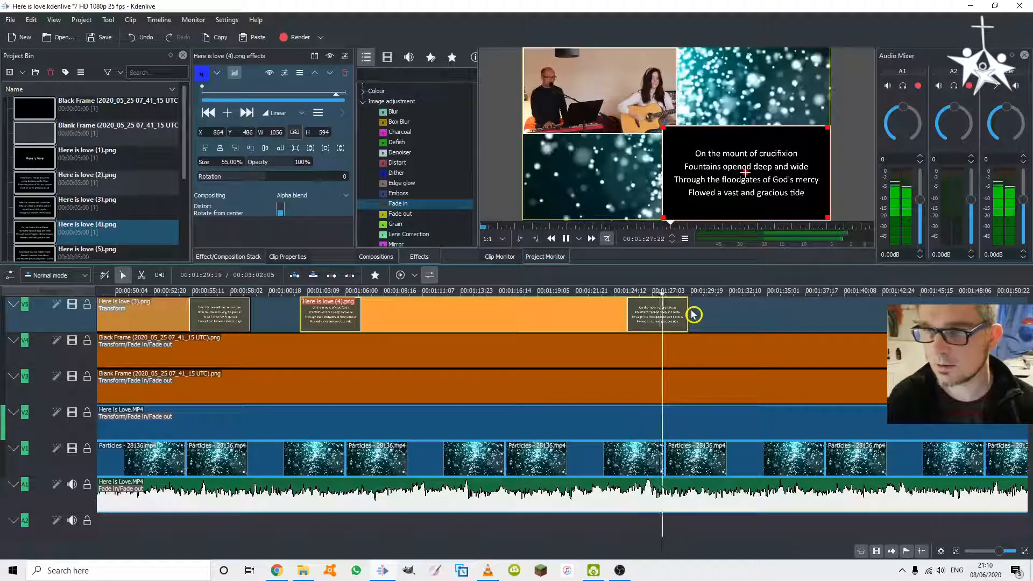
key("space")
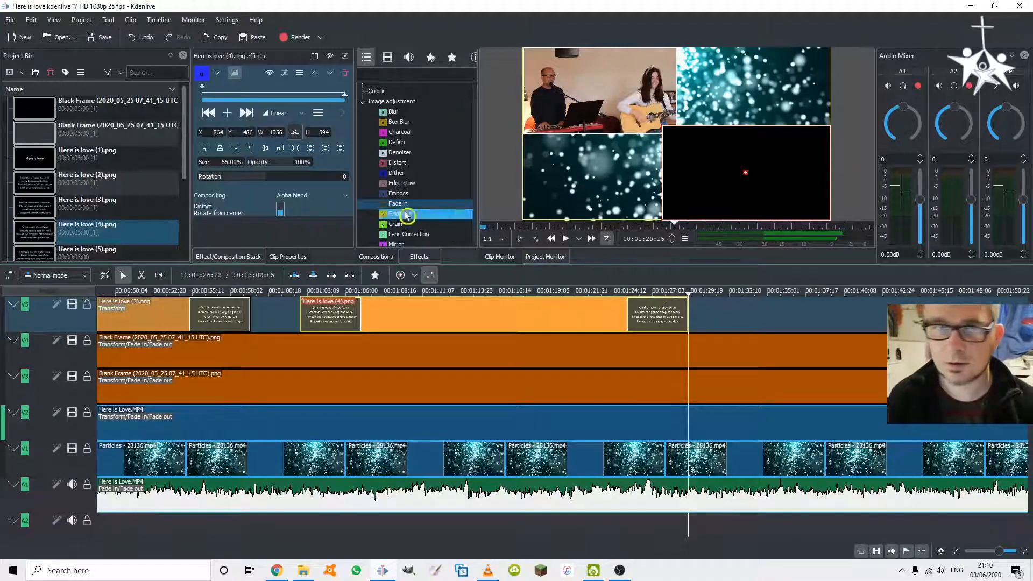
Place Here is love (5).png directly after the Here is love (4).png clip on V5
scroll(86, 234, "down", 2)
left_click(36, 182)
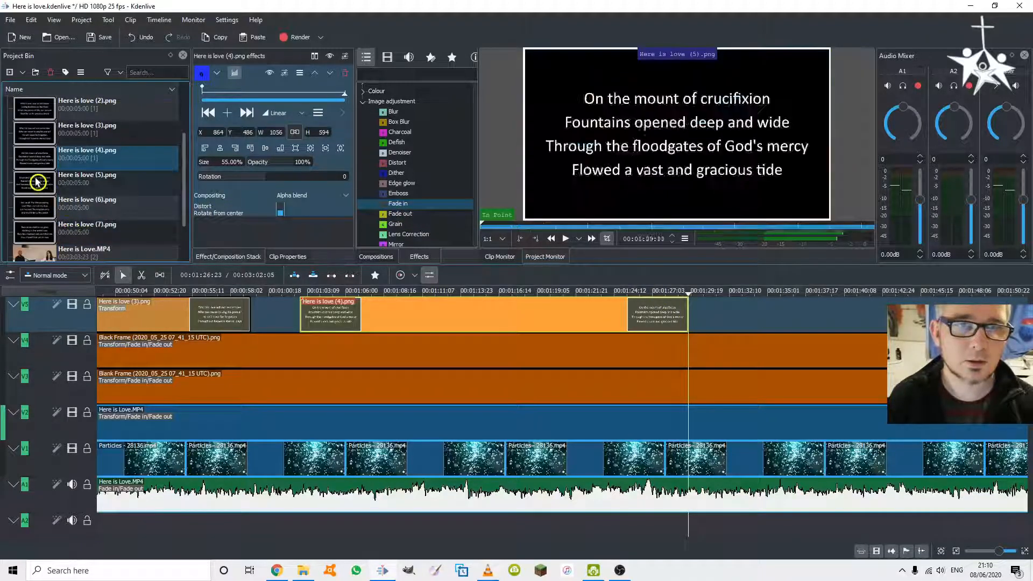
left_click_drag(33, 184, 703, 303)
left_click(704, 312)
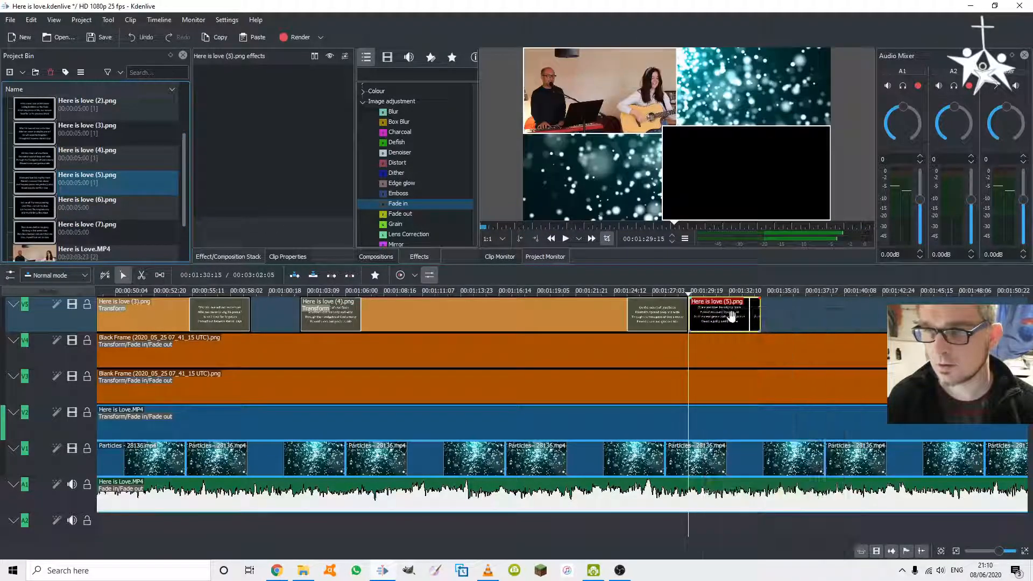
Try to paste the copied transform effect onto the Here is love (5).png clip, retrying after playing across its start
right_click(731, 314)
left_click(759, 339)
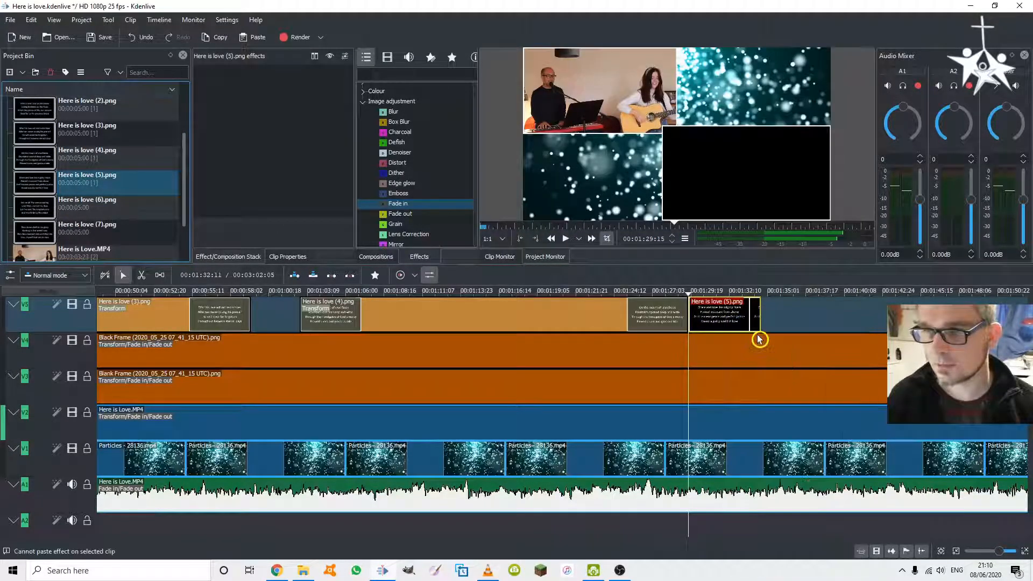
left_click(683, 293)
key("space")
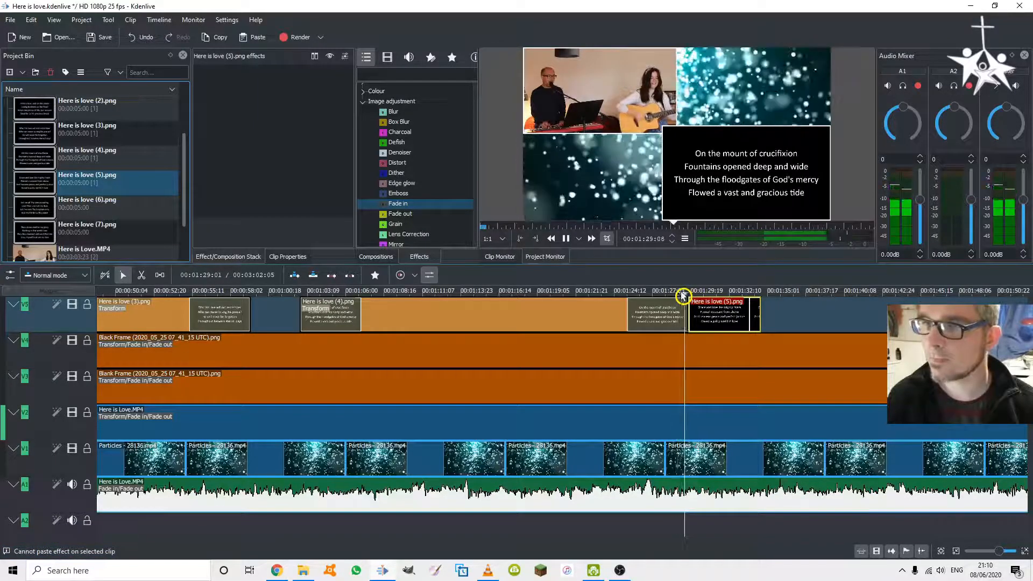
key("space")
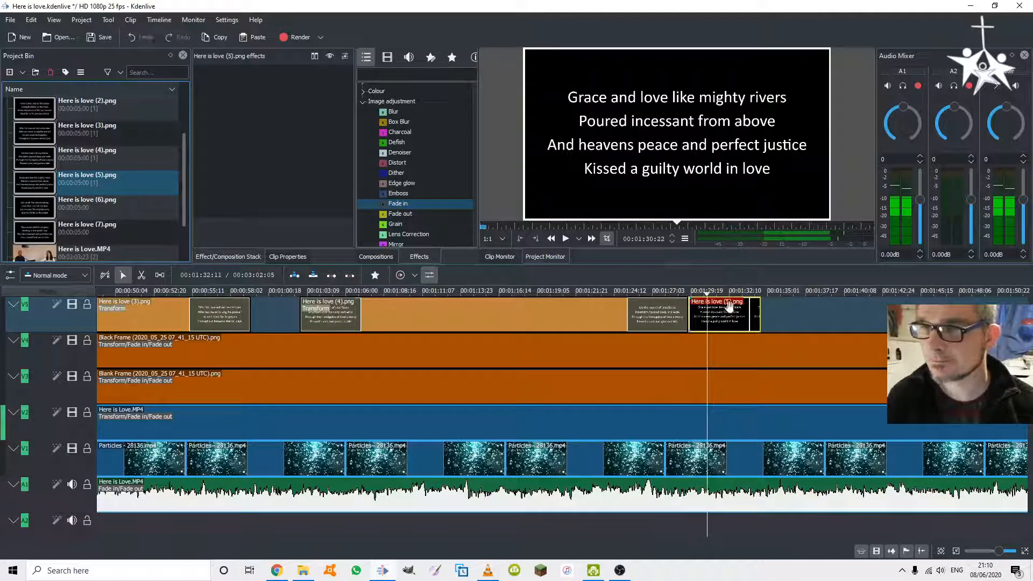
right_click(730, 306)
left_click(753, 330)
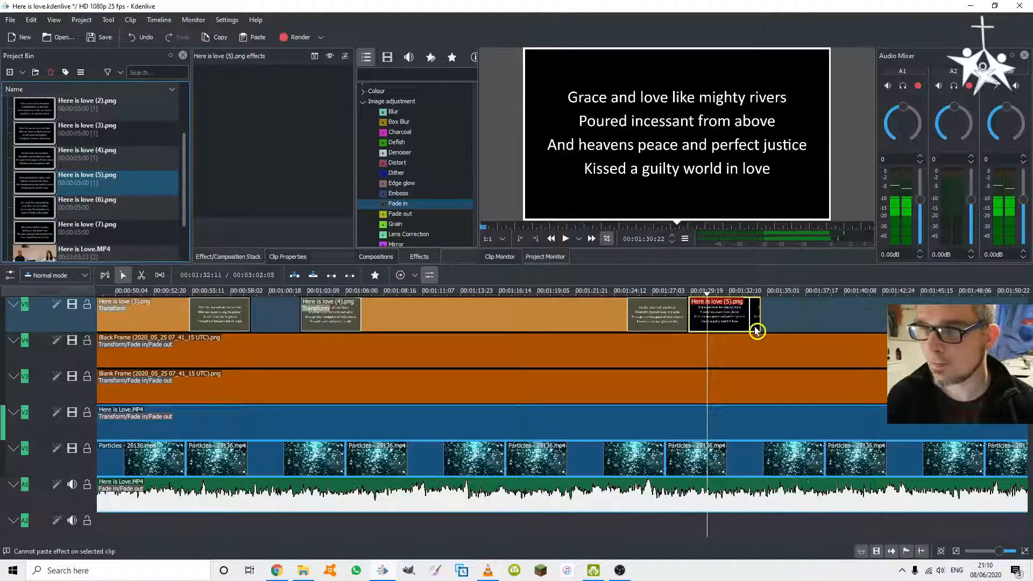
Compare Here is love (4).png and (5).png in the bin and timeline, and retry pasting the effect onto the Here is love (5).png clip
left_click(666, 320)
left_click(717, 317)
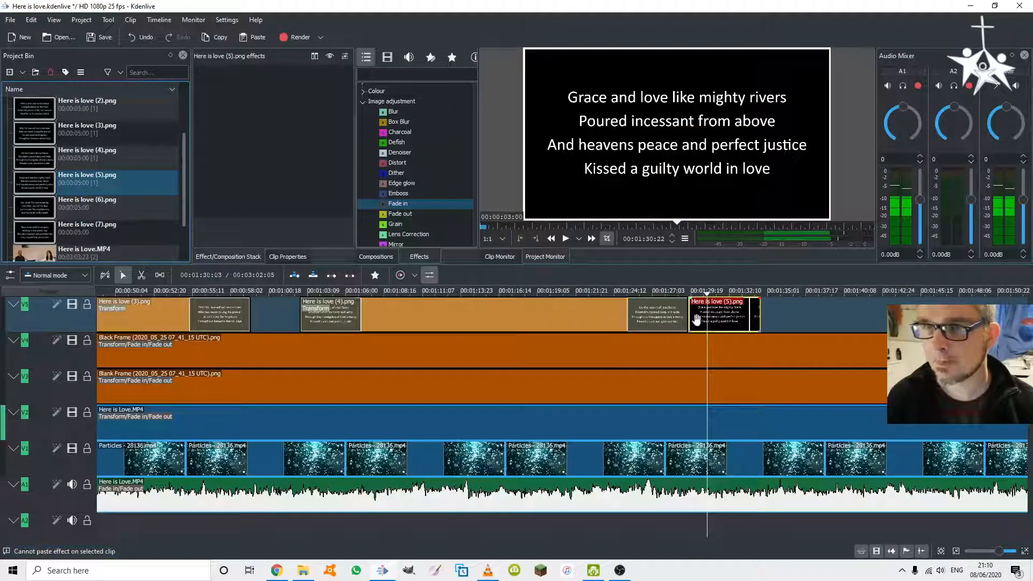
left_click(82, 180)
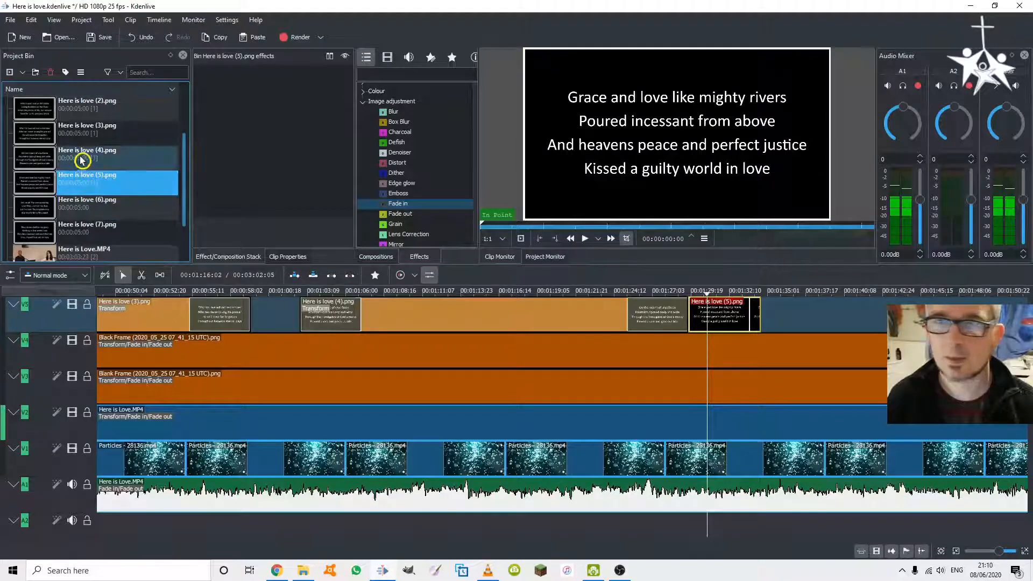
left_click(82, 160)
left_click(75, 180)
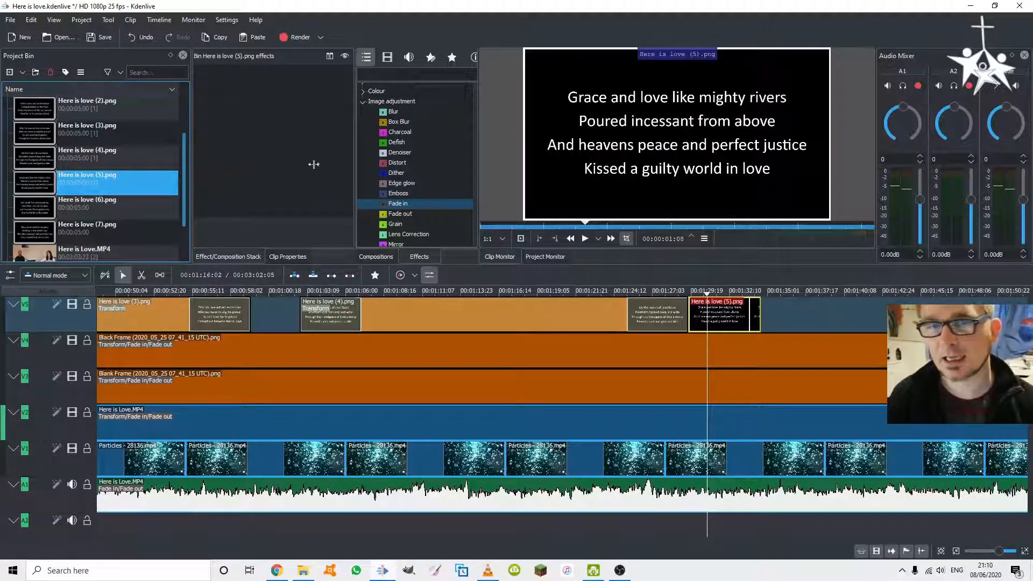
left_click(706, 315)
left_click(635, 318)
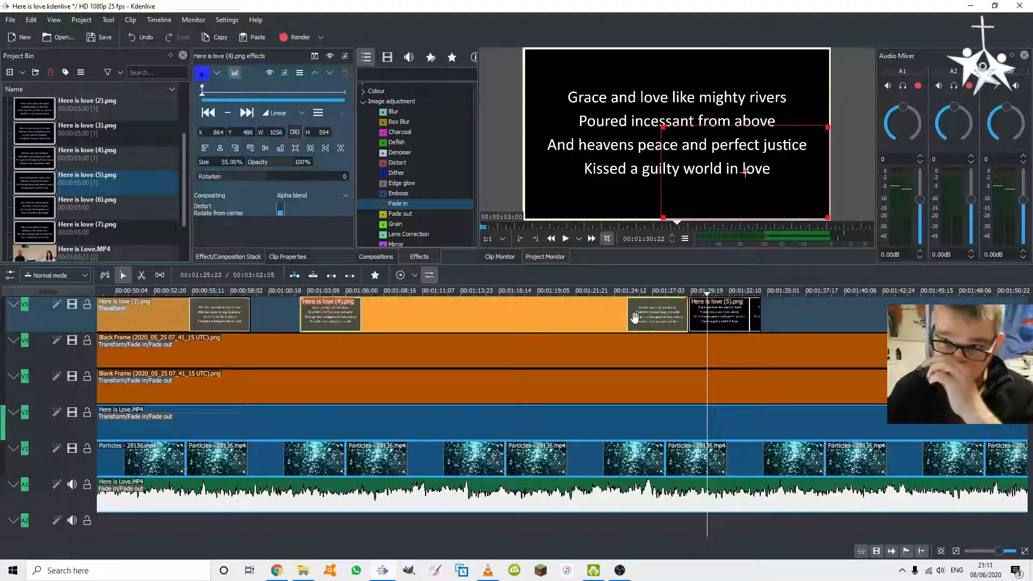
left_click(602, 351)
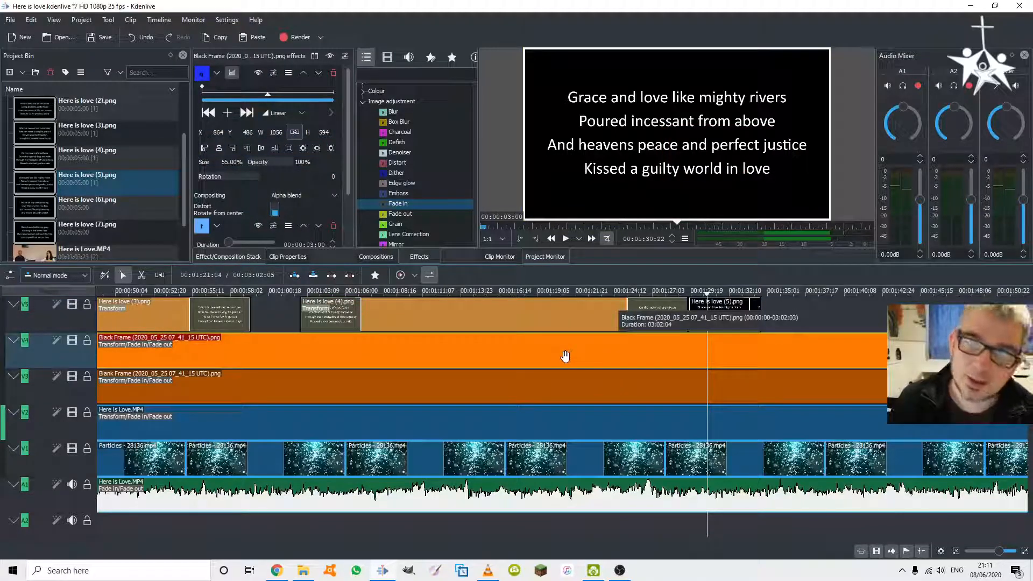
left_click(746, 308)
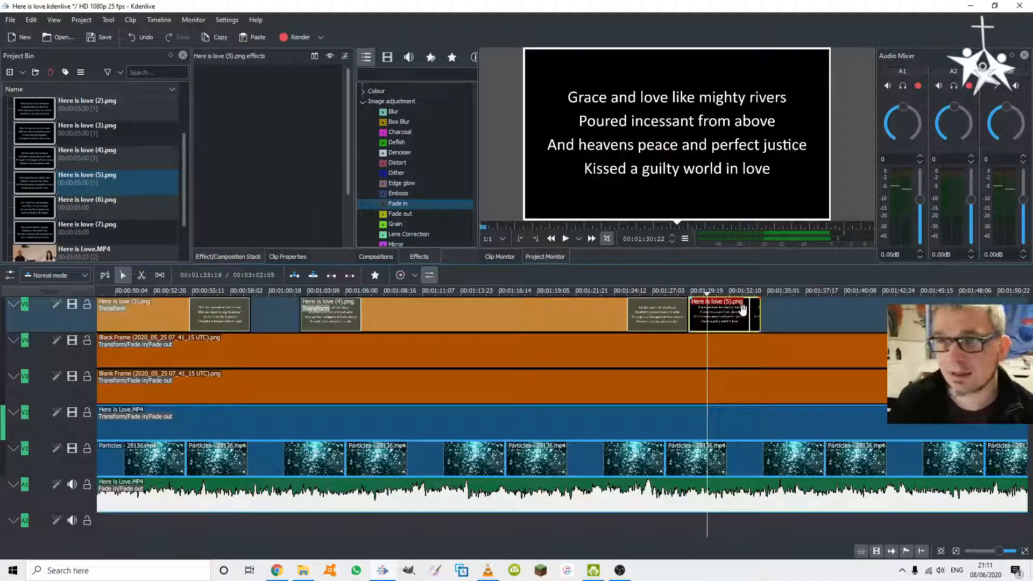
right_click(742, 308)
left_click(764, 336)
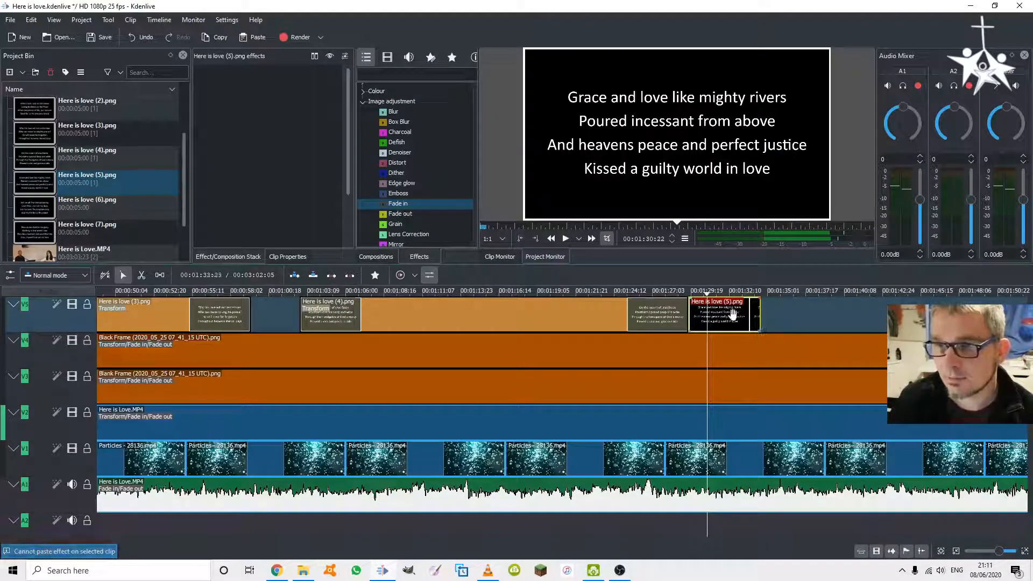
Delete the Here is love (5).png clip and place it again directly after the Here is love (4).png clip on V5
left_click_drag(685, 292, 717, 293)
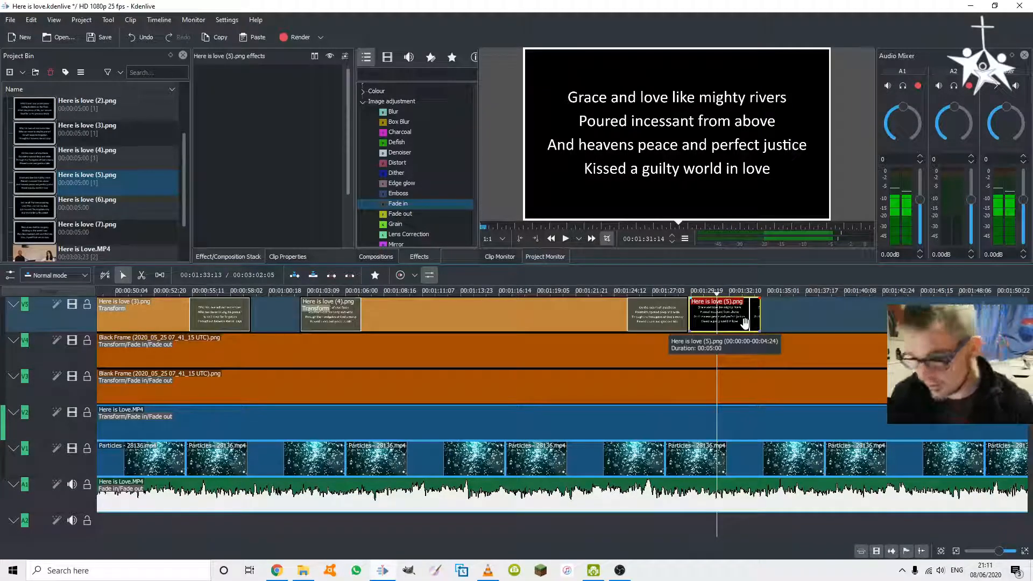
key("Delete")
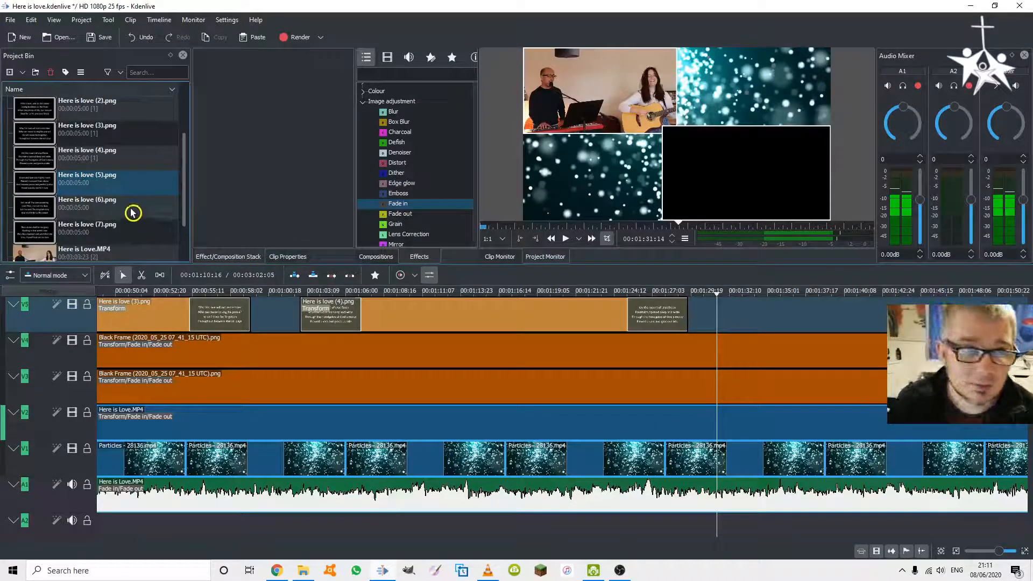
left_click(643, 312)
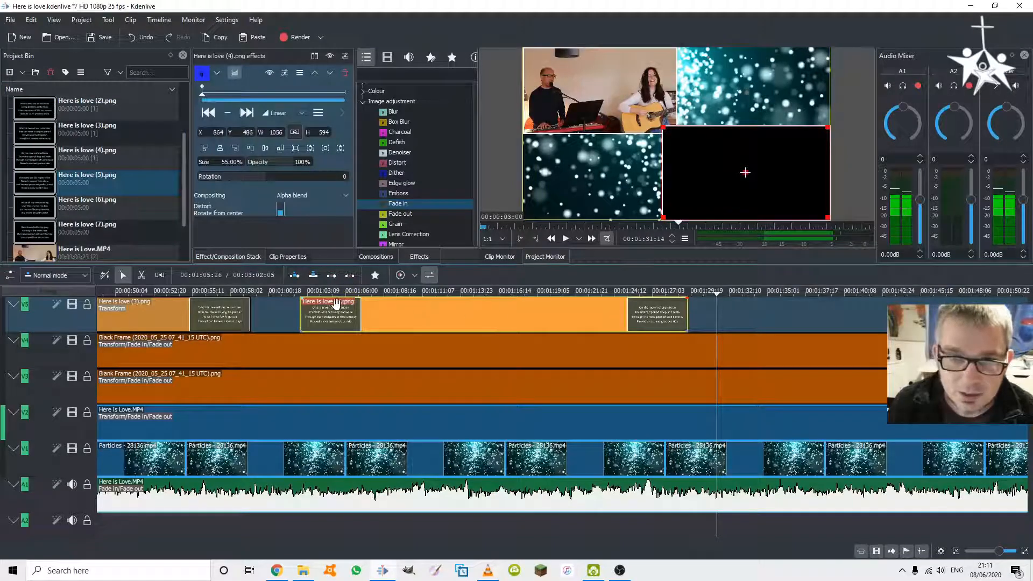
left_click_drag(40, 188, 699, 311)
left_click(696, 347)
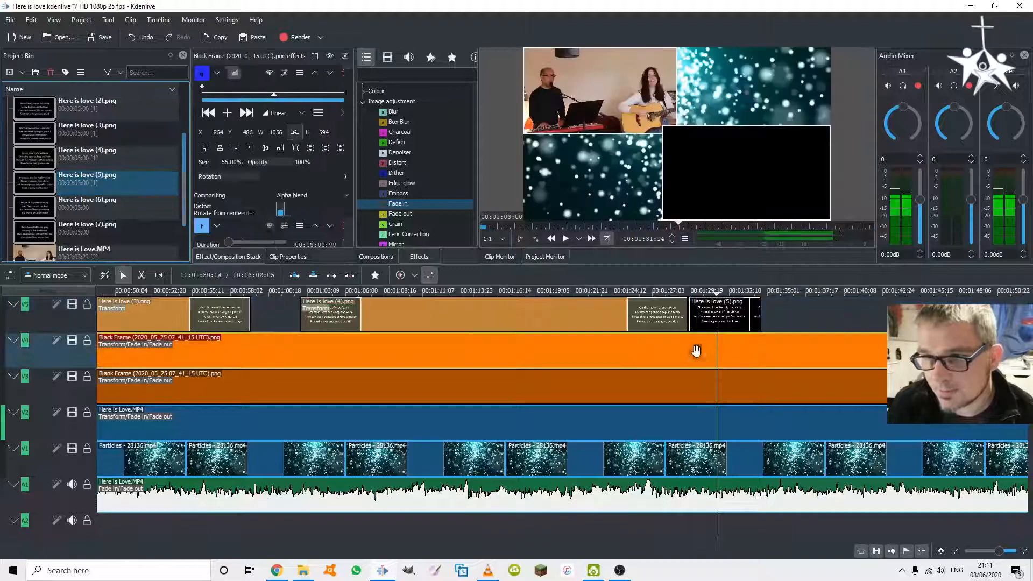
left_click(706, 320)
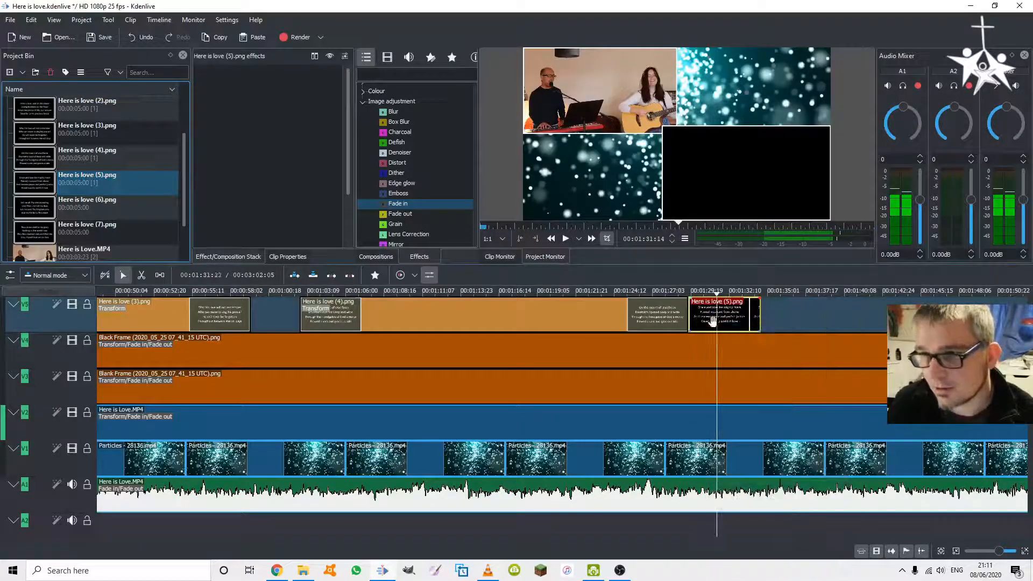
Try to paste the copied effect onto the re-added Here is love (5).png clip and play across its start
right_click(705, 319)
left_click(729, 334)
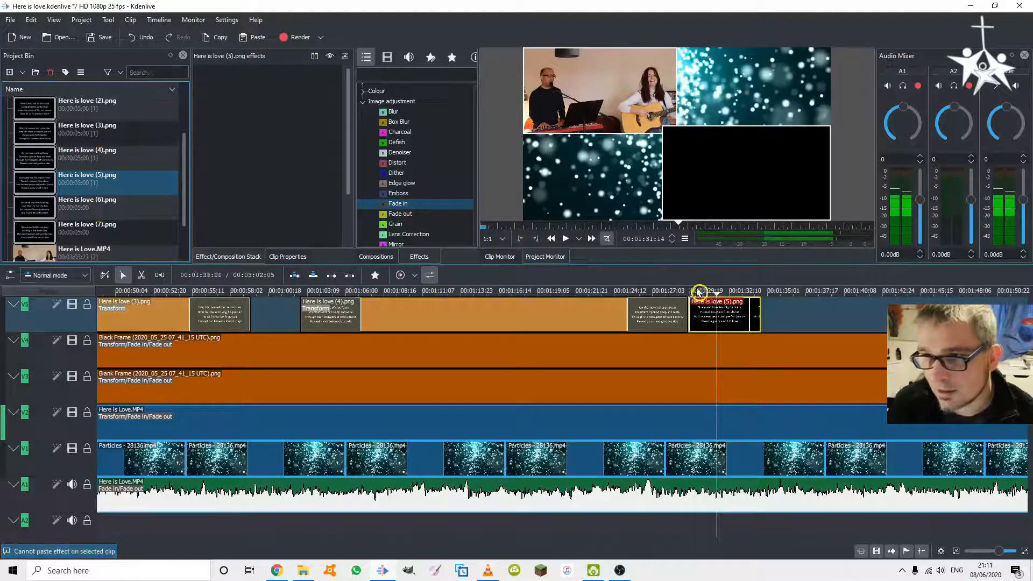
left_click_drag(702, 292, 681, 292)
key("space")
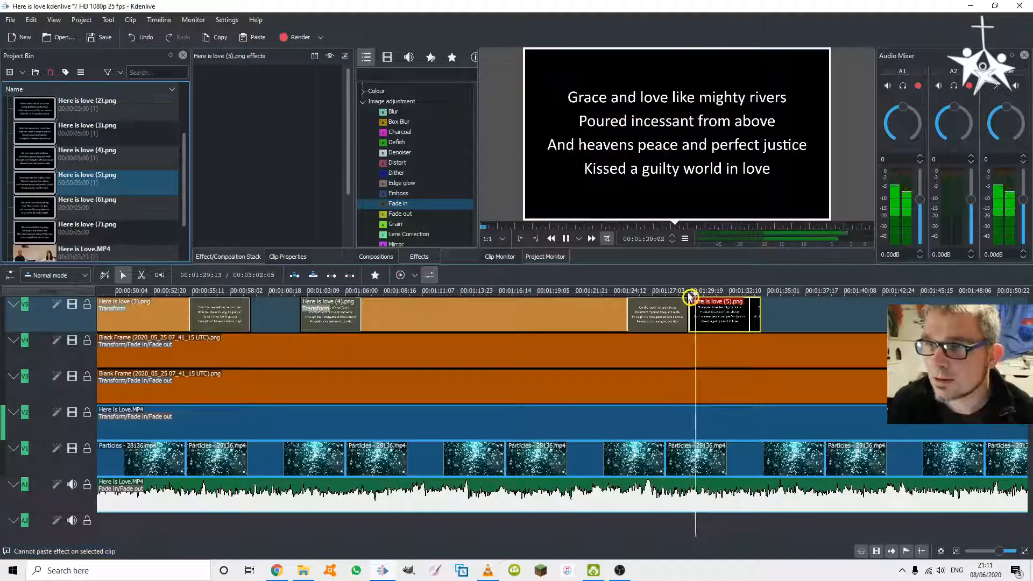
key("space")
left_click(720, 329)
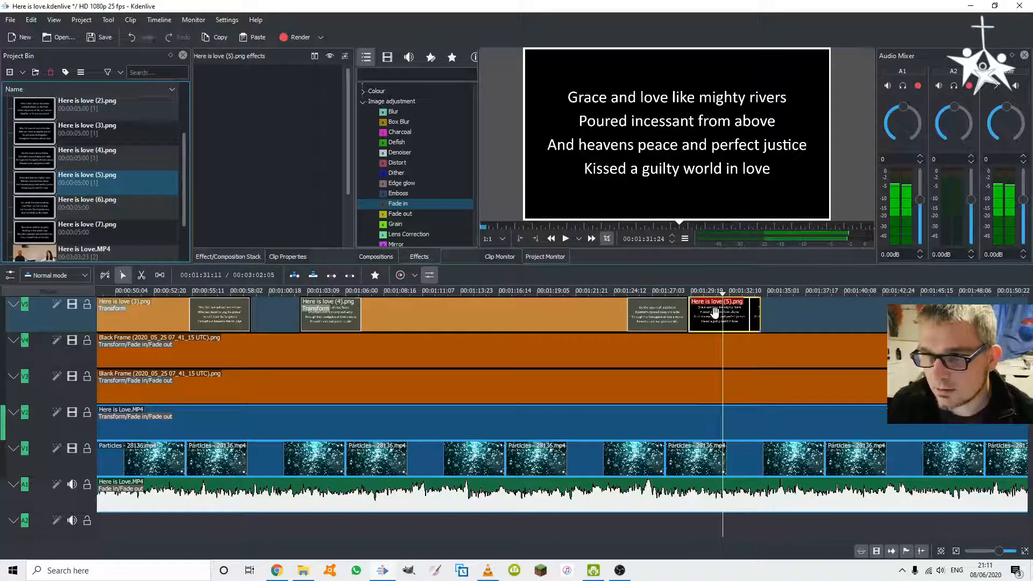
Copy the Here is love (4).png clip to reuse its transform effect
left_click(670, 311)
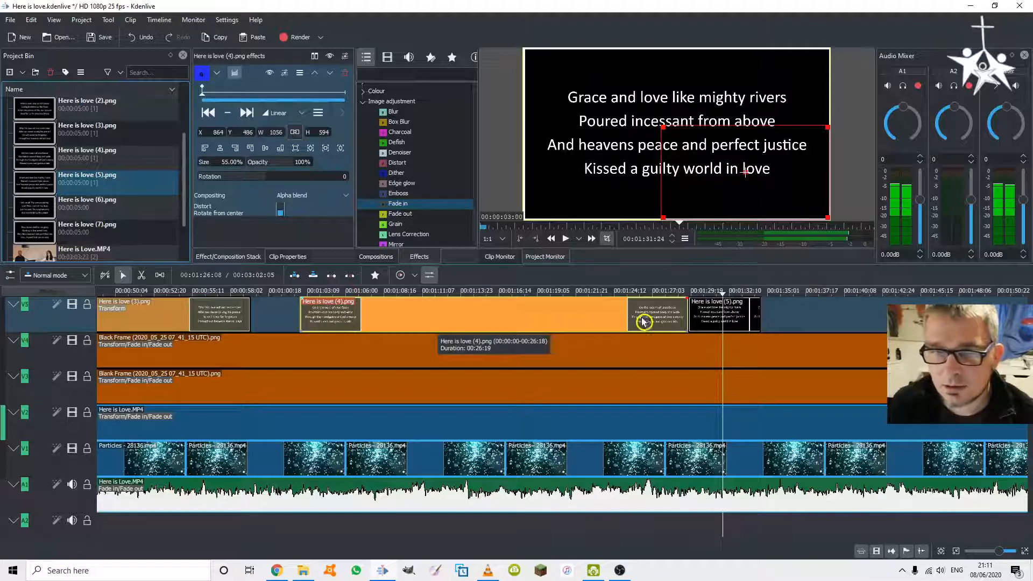
right_click(644, 322)
left_click(664, 324)
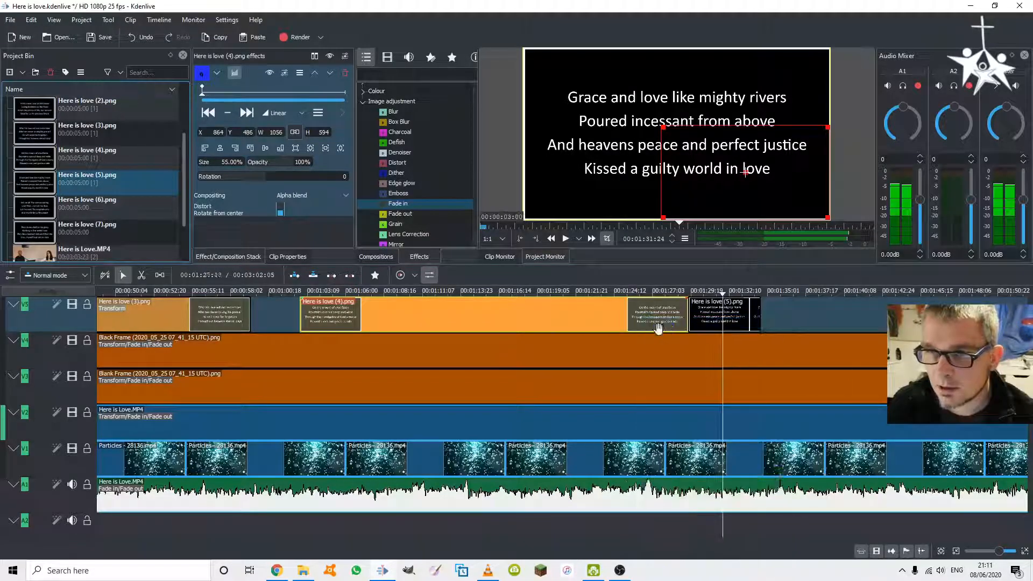
left_click(660, 356)
Remove Here is love (5).png from V5 and add it from the bin again, directly after the Here is love (4).png clip
left_click(716, 314)
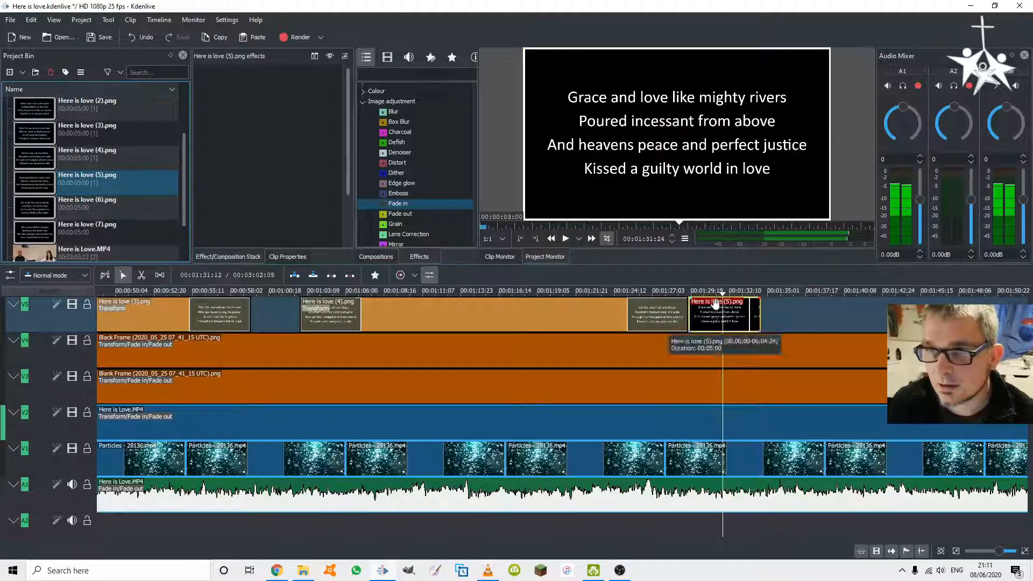
key("Delete")
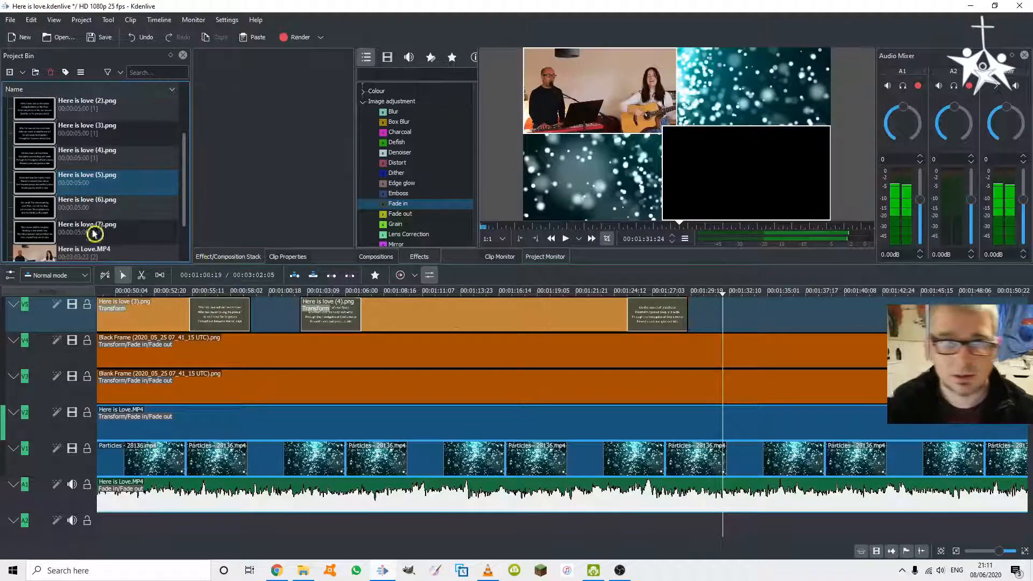
left_click_drag(40, 185, 696, 292)
left_click(700, 306)
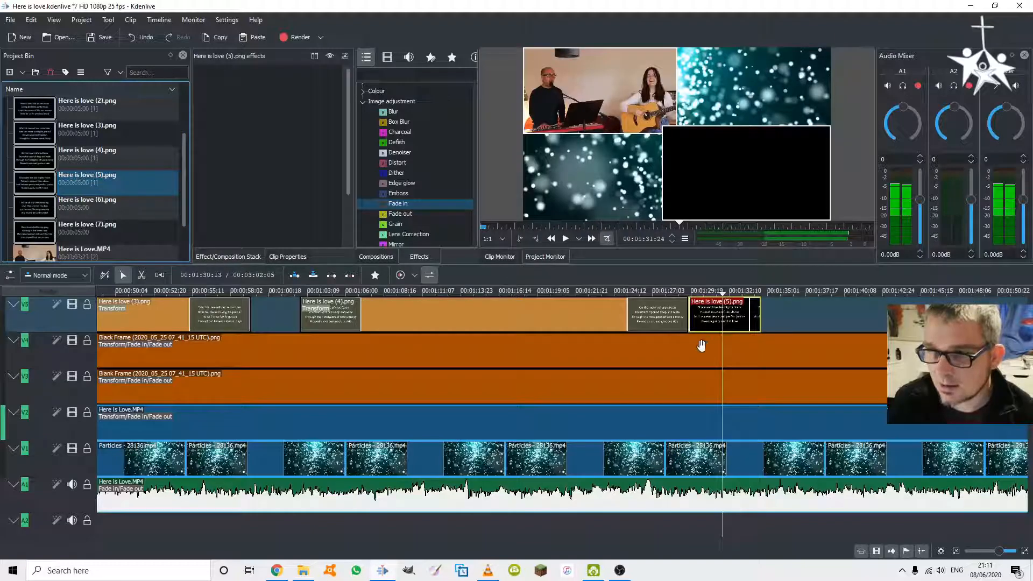
left_click(701, 345)
left_click(705, 313)
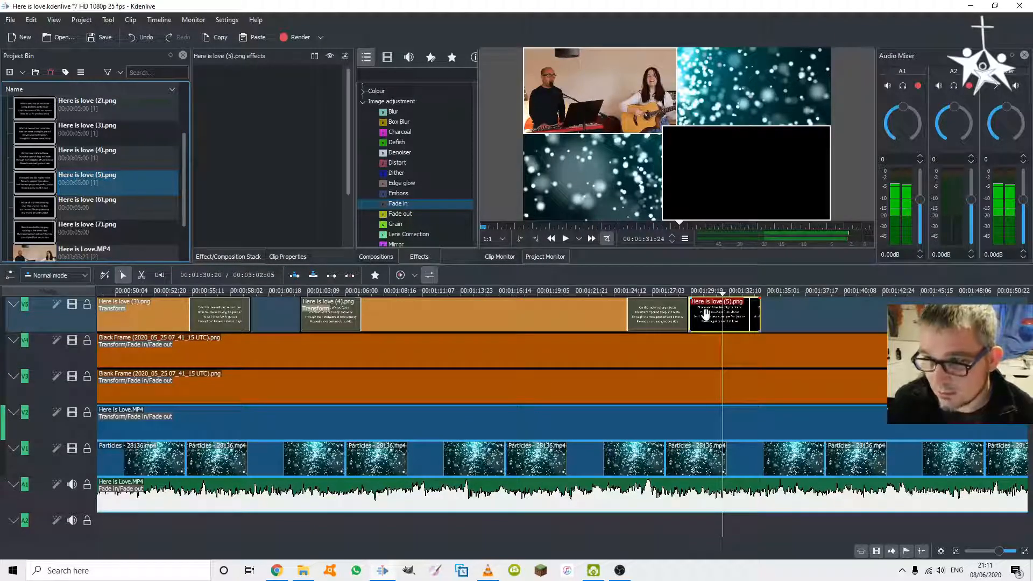
Copy the Here is love (4).png clip and paste its transform effect onto the Here is love (5).png clip
right_click(651, 314)
left_click(677, 322)
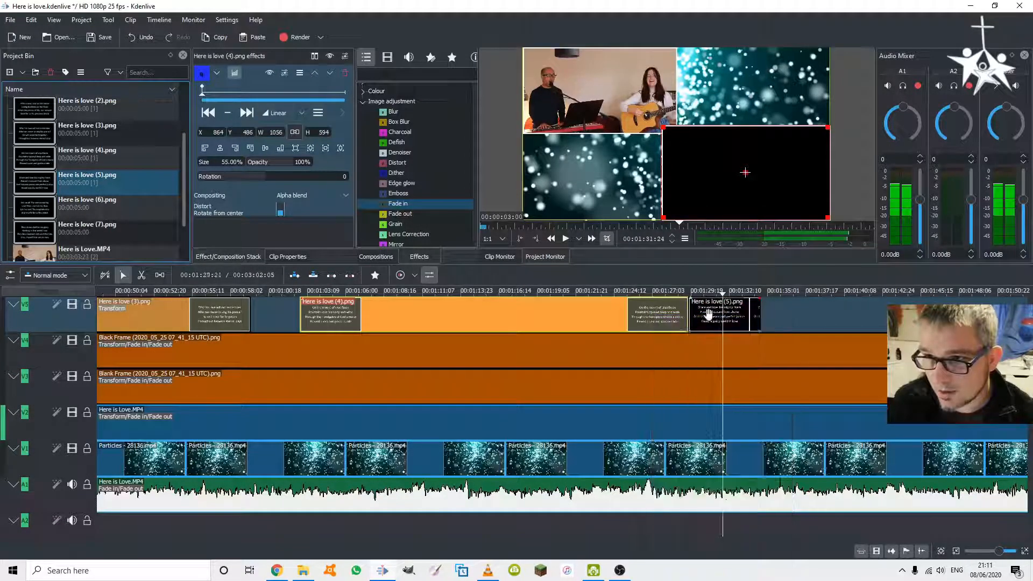
right_click(708, 321)
left_click(722, 331)
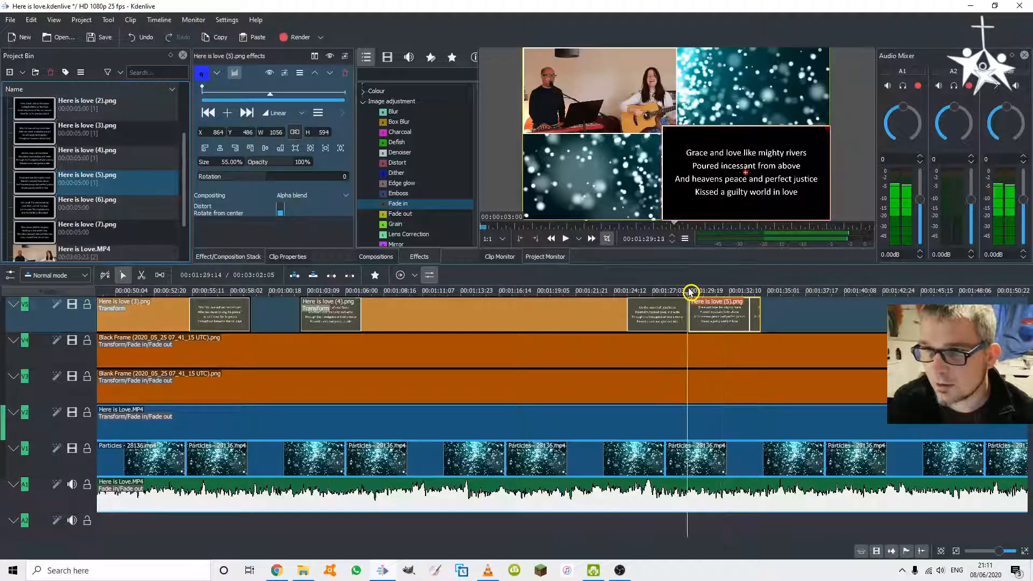
Play from the start of the Here is love (5).png clip and extend that clip to end at about 00:01:52
key("space")
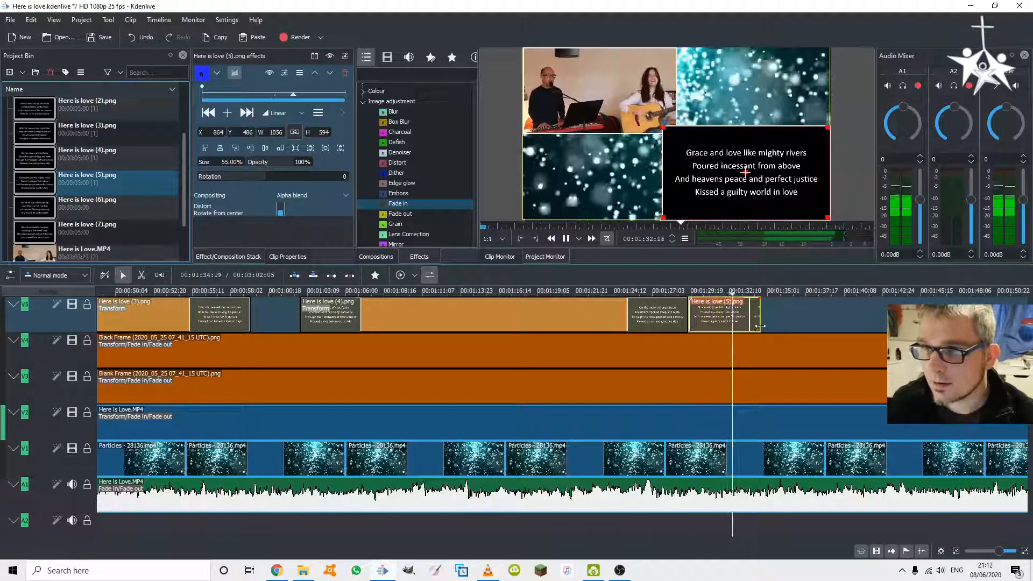
left_click_drag(759, 325, 1016, 307)
scroll(820, 399, "down", 5)
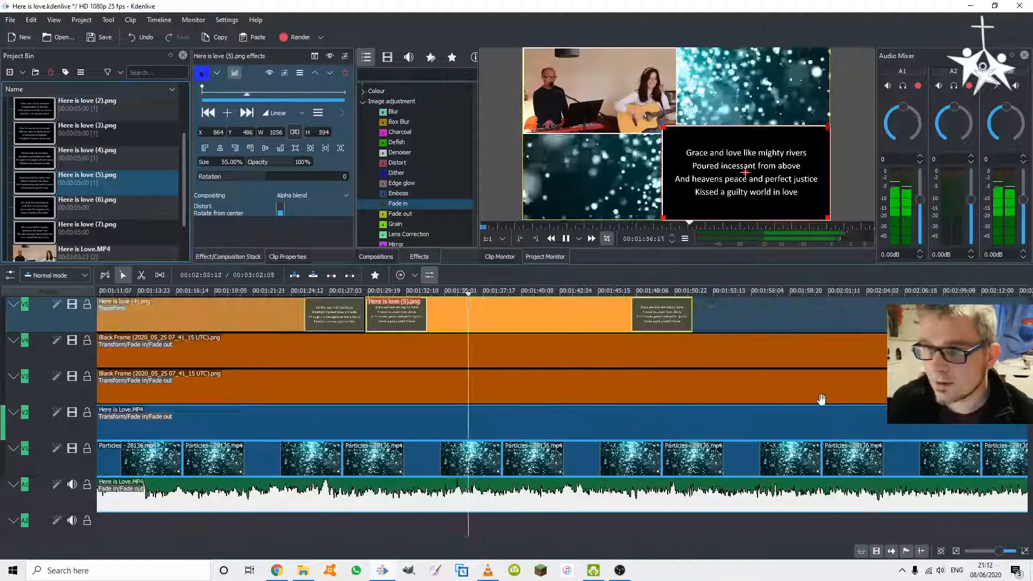
scroll(820, 399, "down", 2)
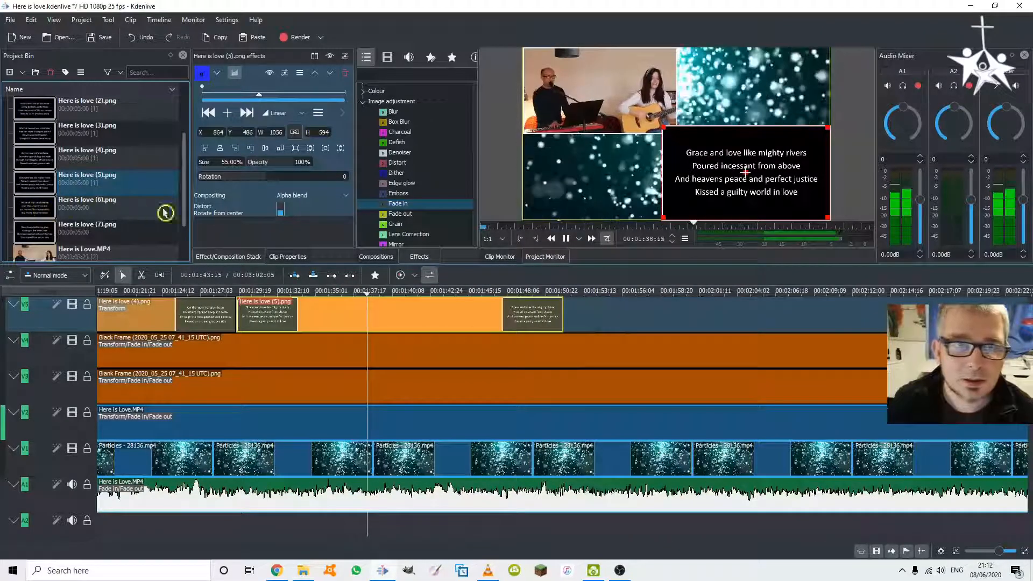
Place Here is love (6).png on V5 at about 00:01:54 and paste the copied transform effect onto it
left_click_drag(165, 213, 640, 321)
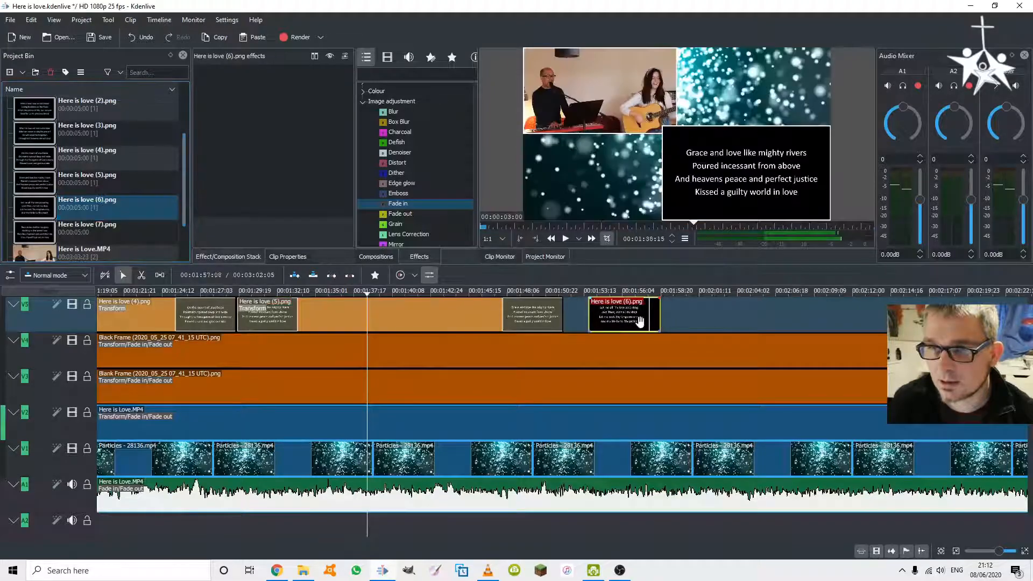
right_click(640, 321)
left_click(689, 346)
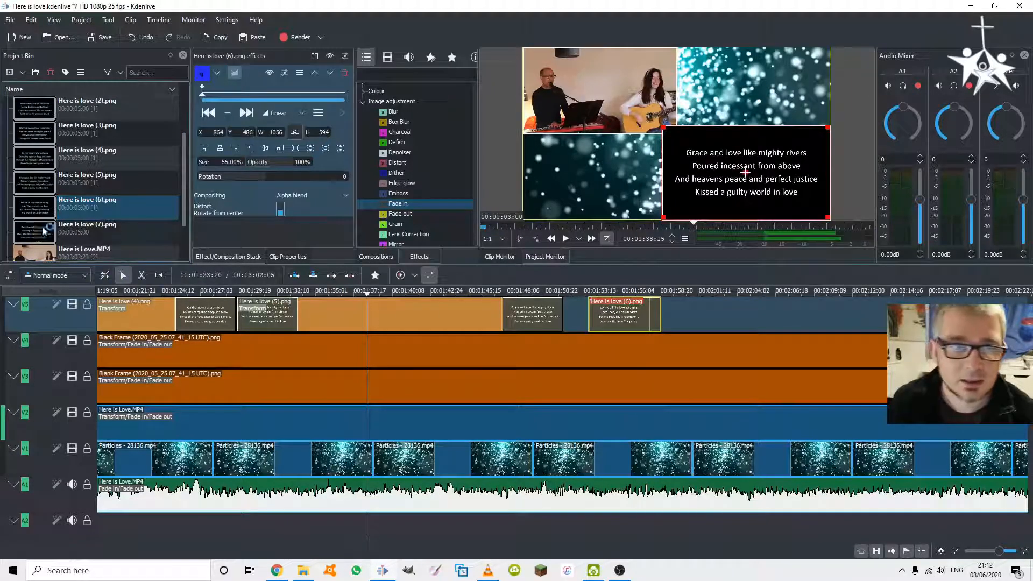
Place Here is love (7).png on V5 at about 00:02:00 and paste the copied transform effect onto it
left_click_drag(43, 230, 685, 313)
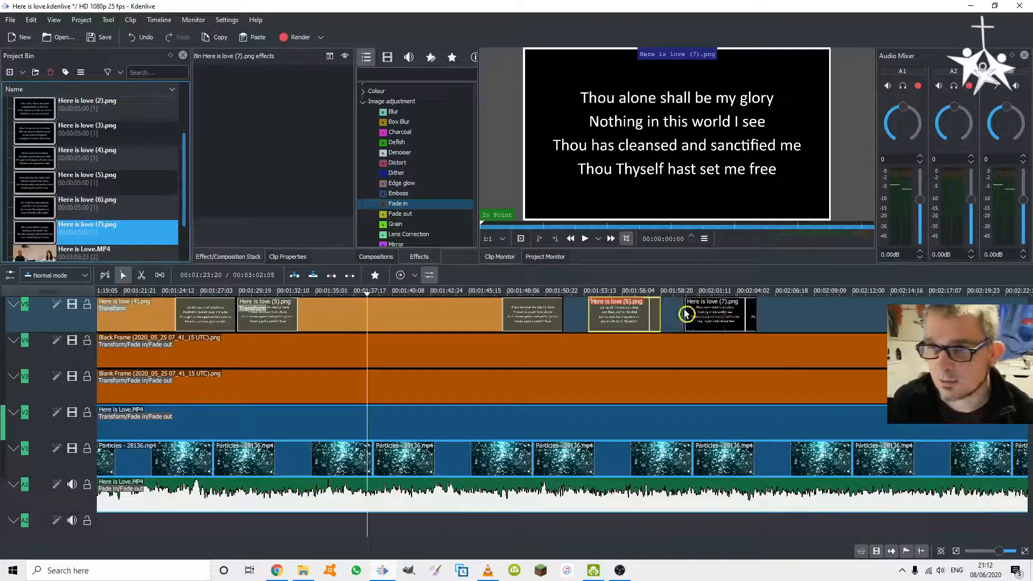
right_click(734, 317)
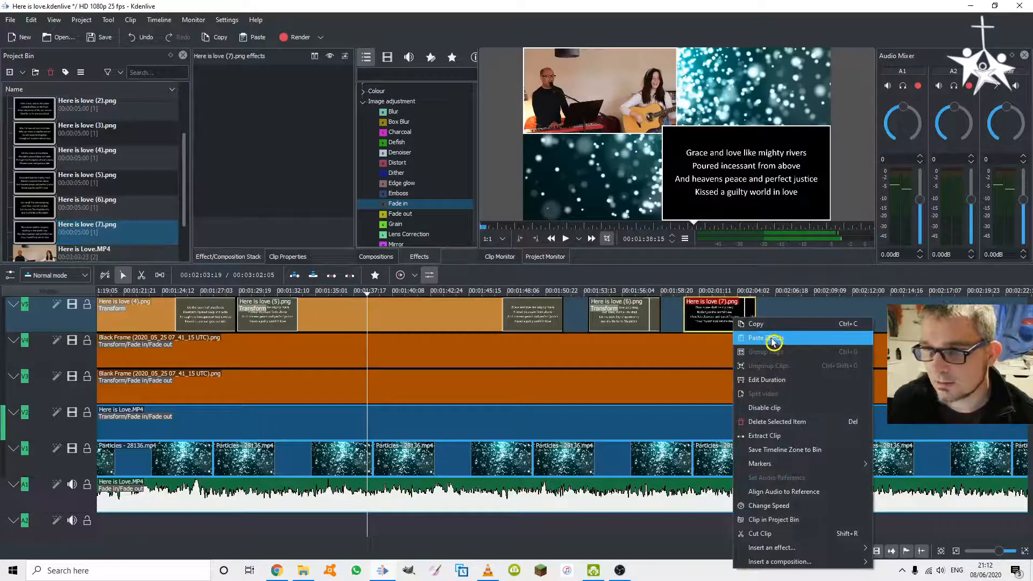
left_click(773, 341)
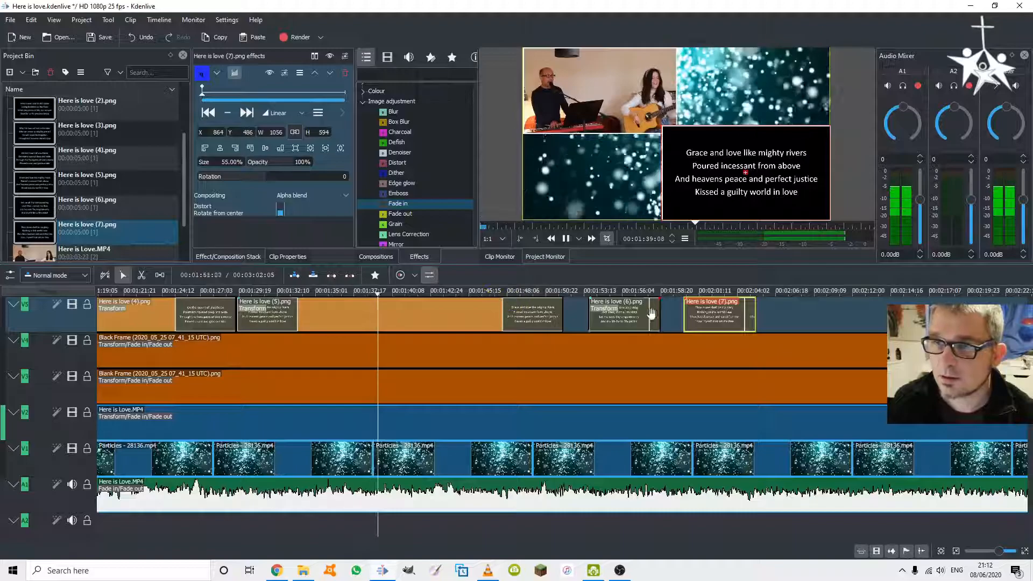
Move the Here is love (7).png and (6).png clips further along V5 and extend Here is love (5).png to end at about 00:01:56
left_click_drag(727, 311, 951, 313)
left_click_drag(611, 317, 789, 315)
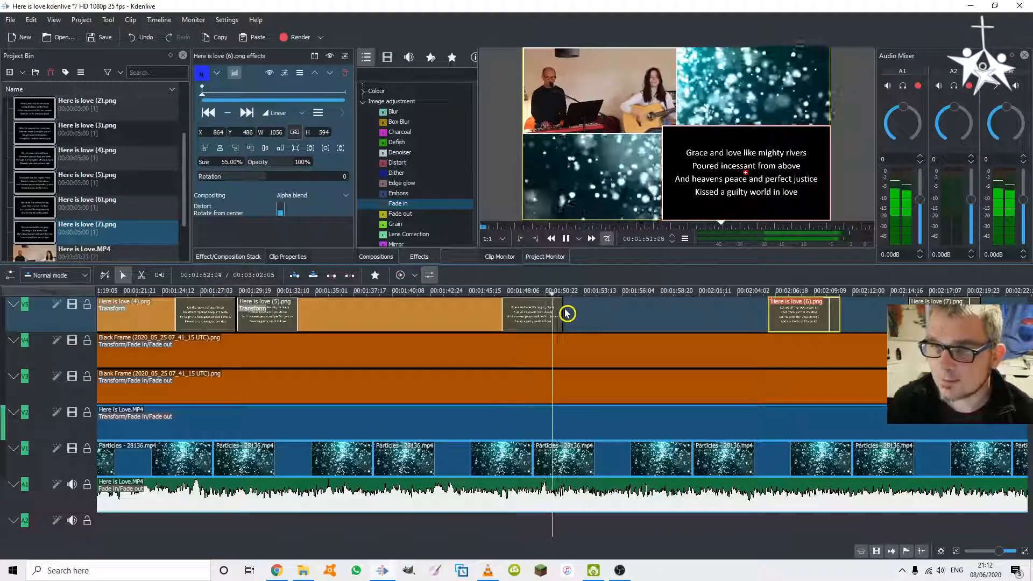
left_click_drag(570, 312, 627, 321)
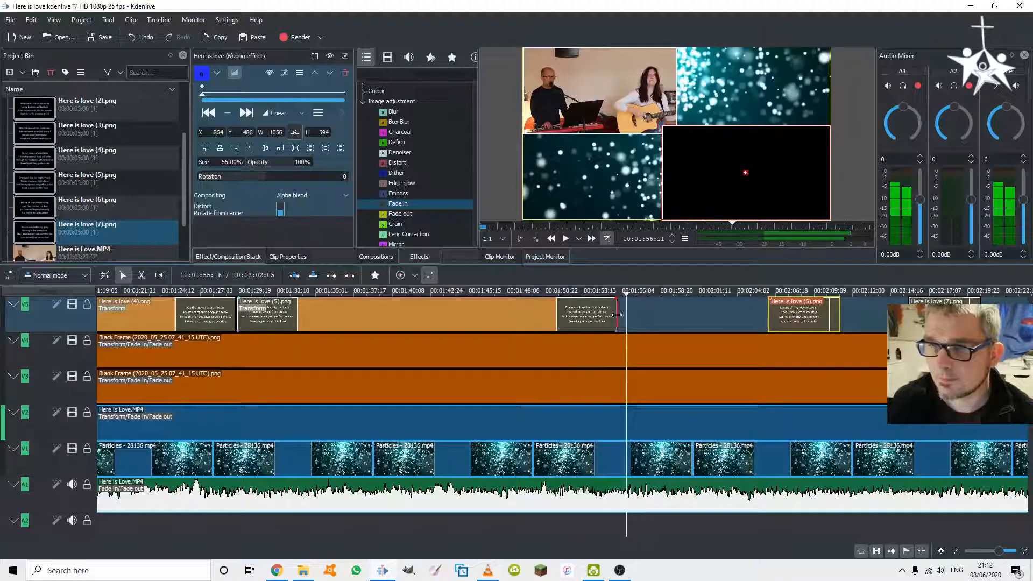
left_click_drag(625, 318, 629, 319)
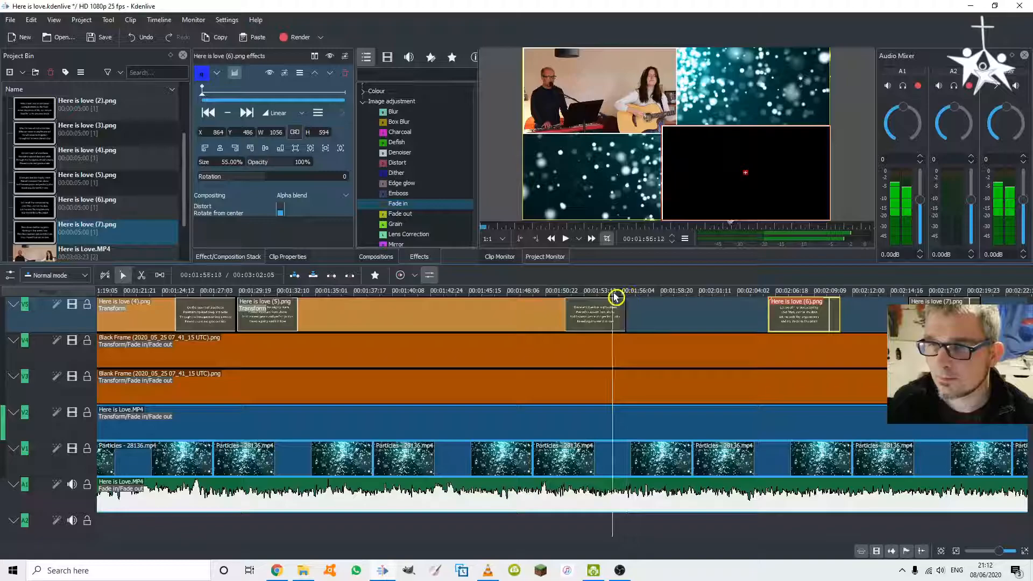
key("space")
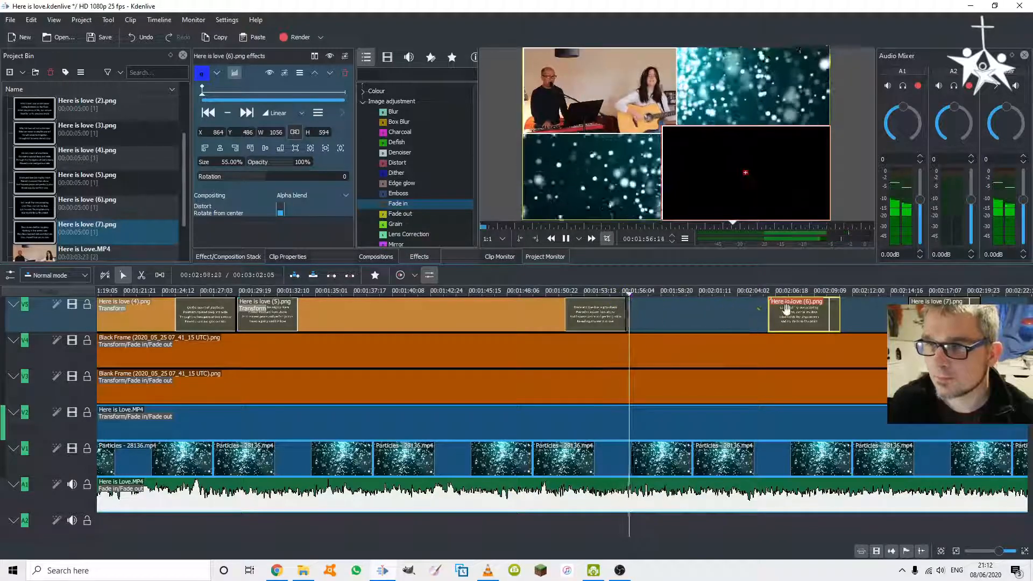
Move the Here is love (6).png clip to start at about 00:02:00 on V5 and play the song from just before it
left_click_drag(771, 314, 706, 314)
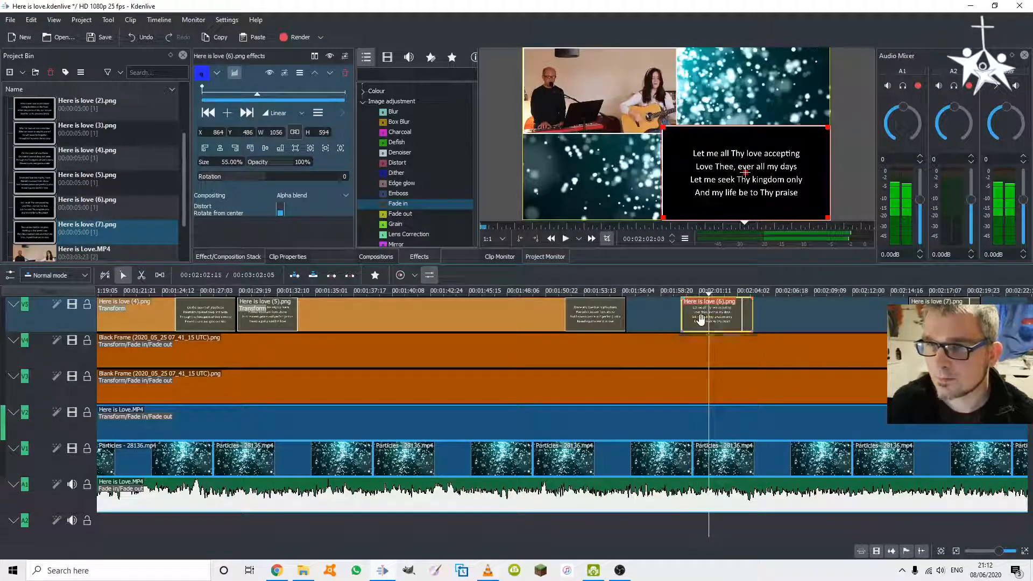
left_click(662, 293)
key("space")
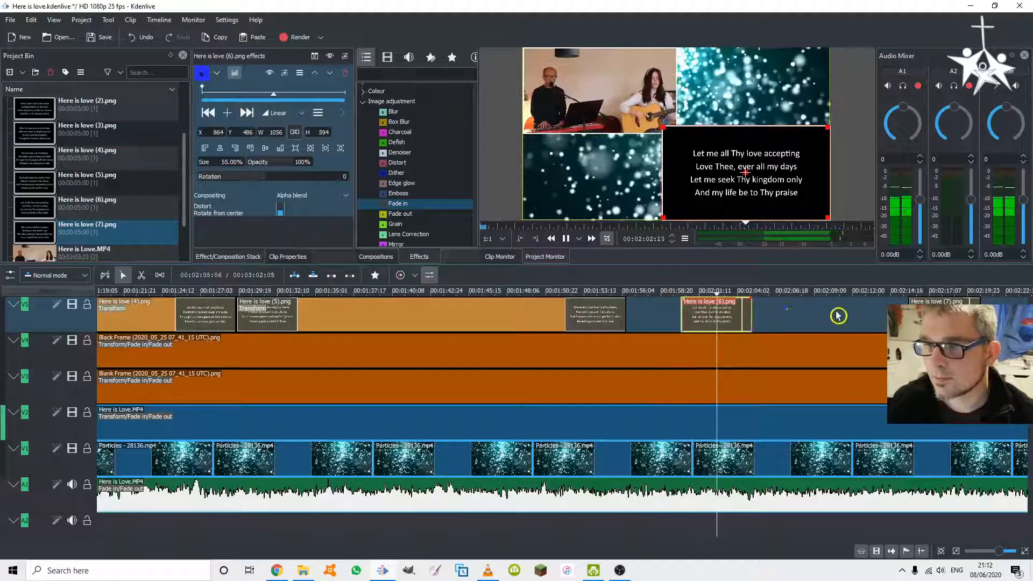
Move Here is love (7).png out of the way and extend Here is love (6).png to end at about 00:02:27
left_click_drag(750, 315, 910, 316)
scroll(909, 318, "down", 7)
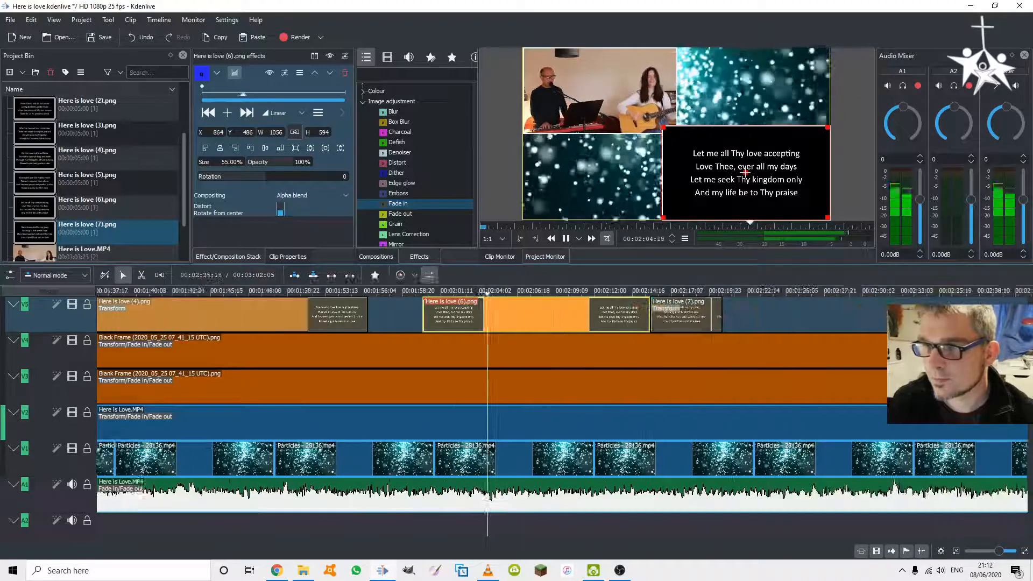
left_click_drag(528, 321, 836, 322)
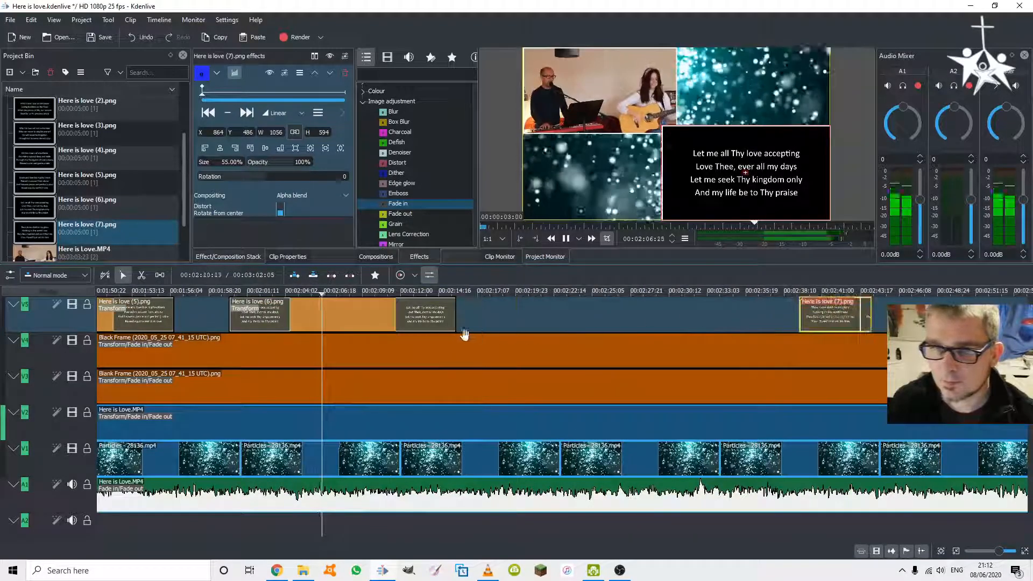
left_click_drag(453, 314, 633, 318)
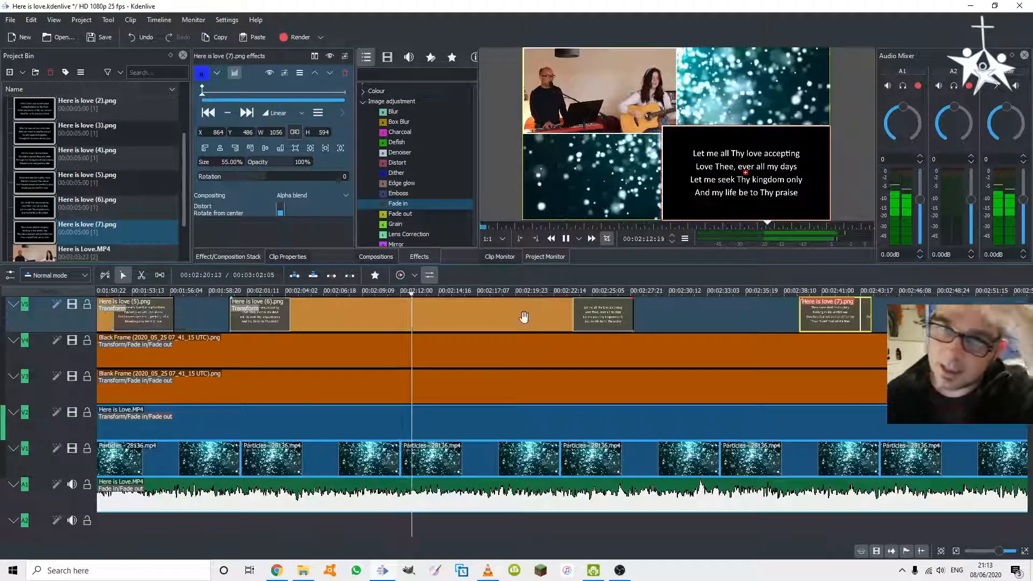
left_click(445, 204)
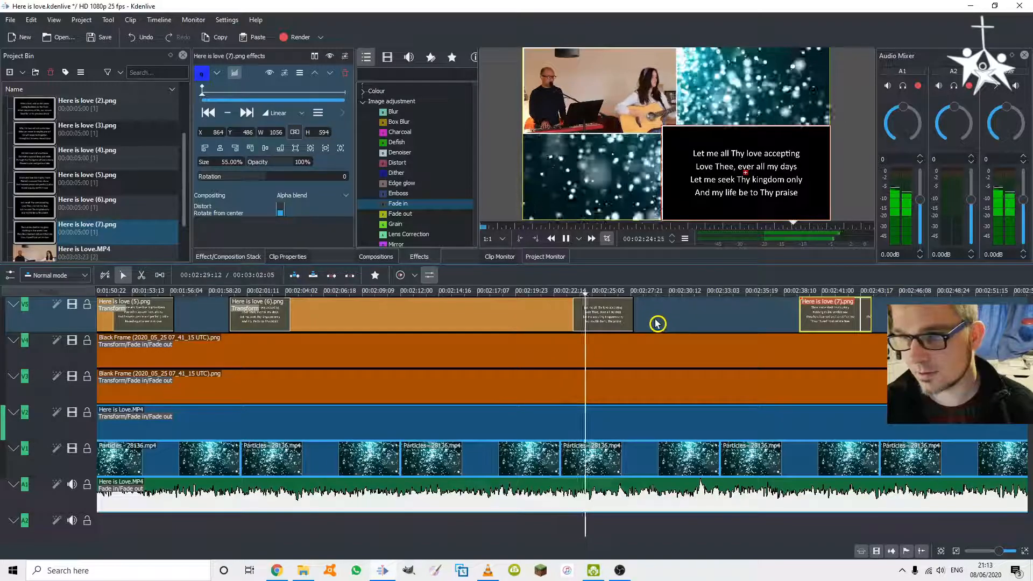
key("space")
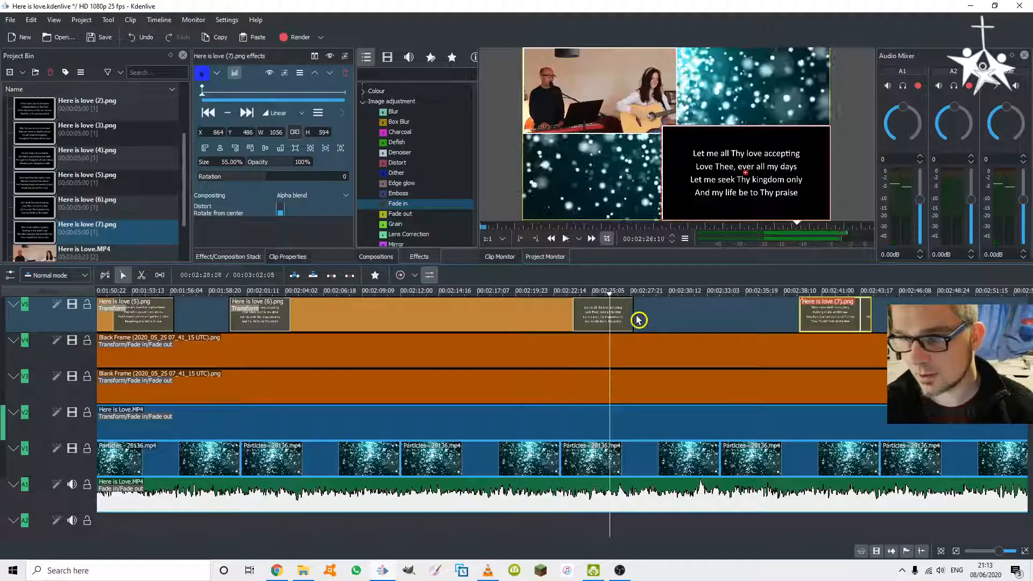
left_click_drag(633, 315, 617, 313)
Place Here is love (7).png directly after Here is love (6).png and extend it to end at about 00:02:59
left_click_drag(847, 314, 913, 317)
scroll(845, 408, "down", 3)
left_click(596, 316)
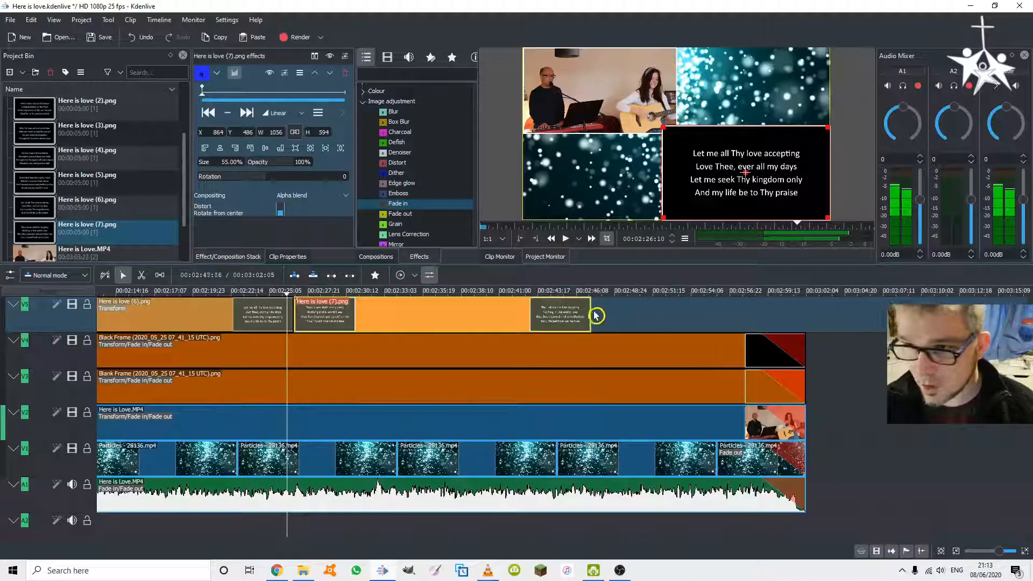
left_click_drag(589, 310, 760, 321)
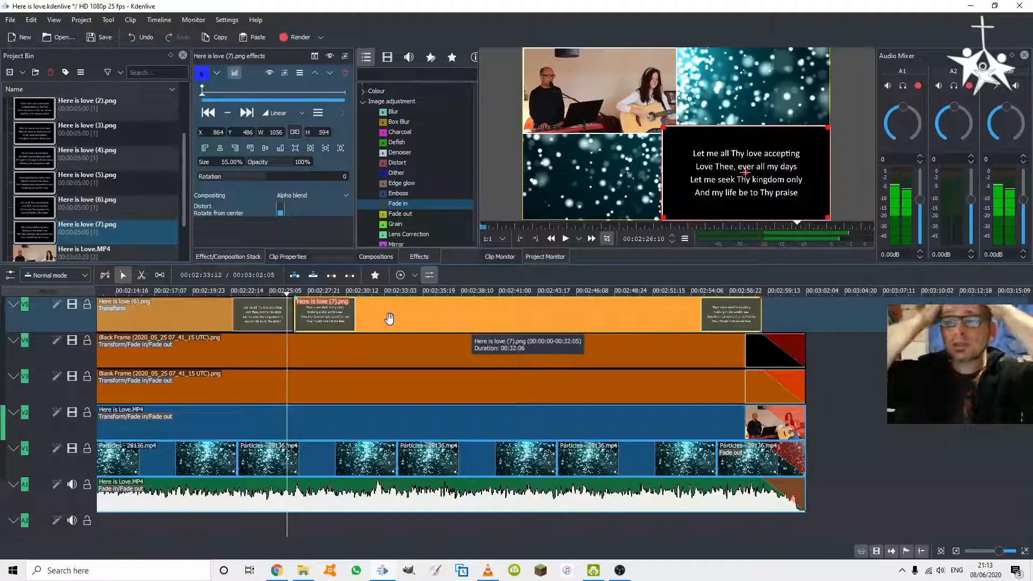
Play the song around the change from Here is love (6).png to Here is love (7).png to check the lyric timing
left_click(305, 296)
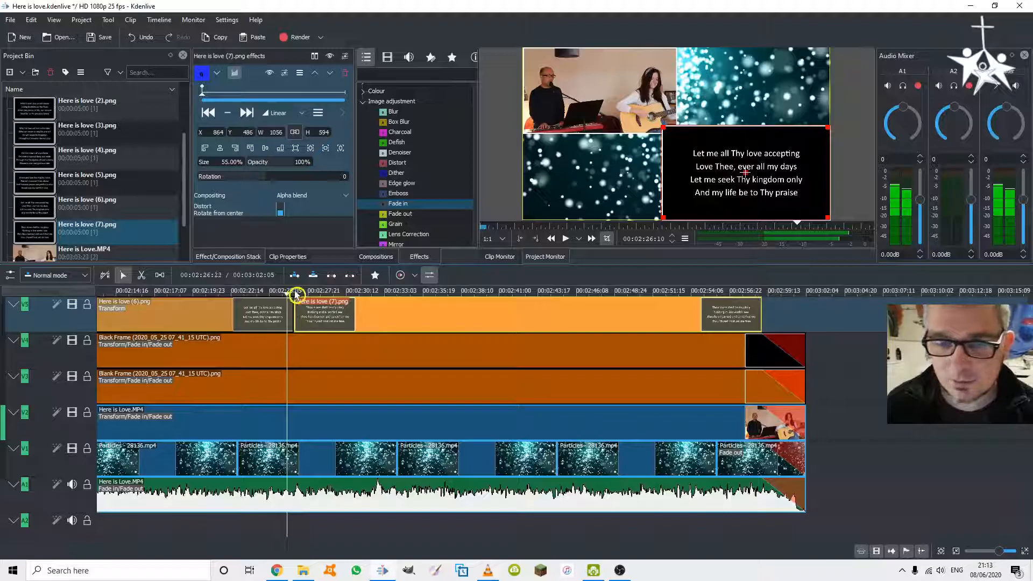
left_click(295, 293)
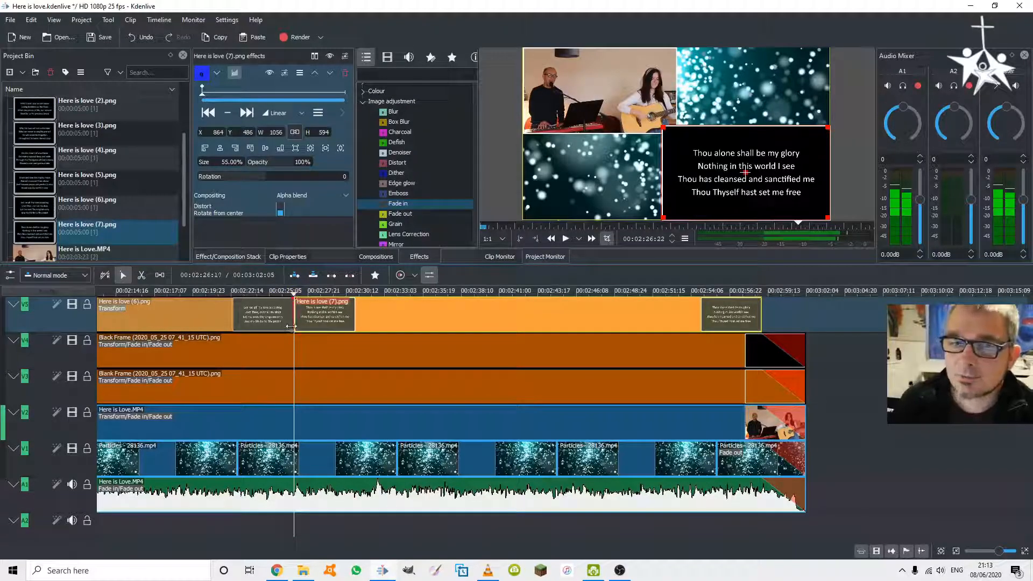
left_click(314, 296)
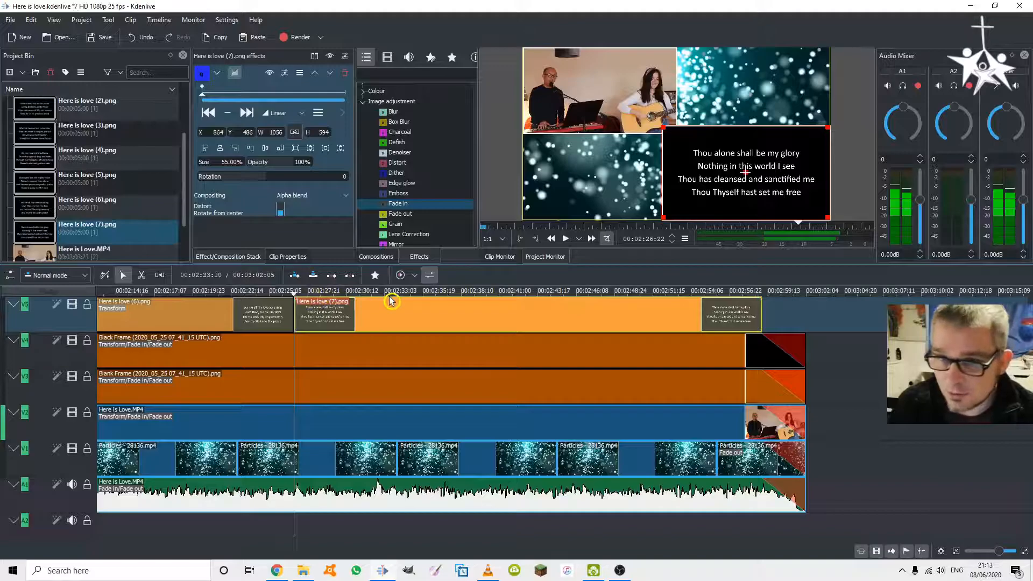
key("space")
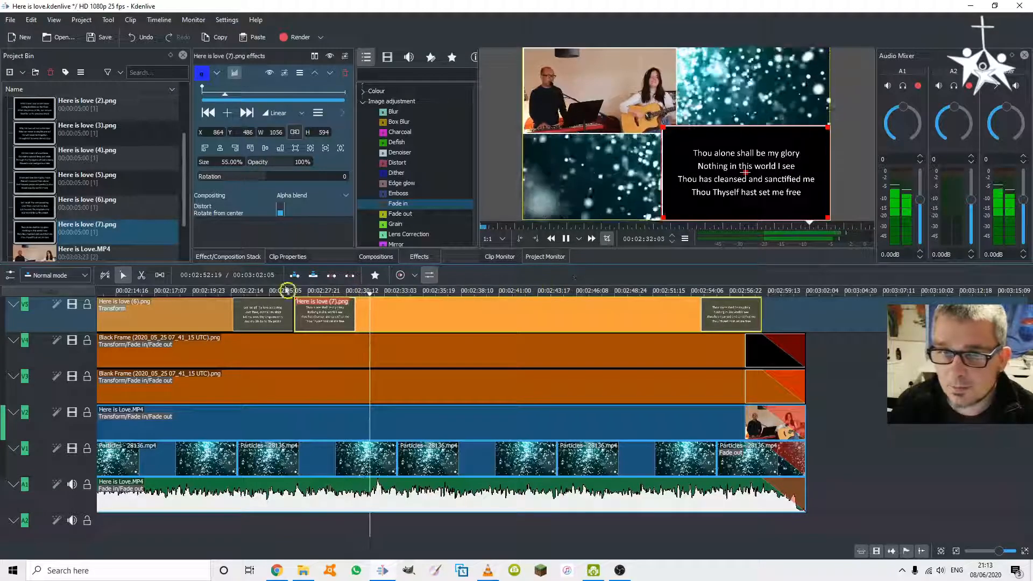
left_click(251, 295)
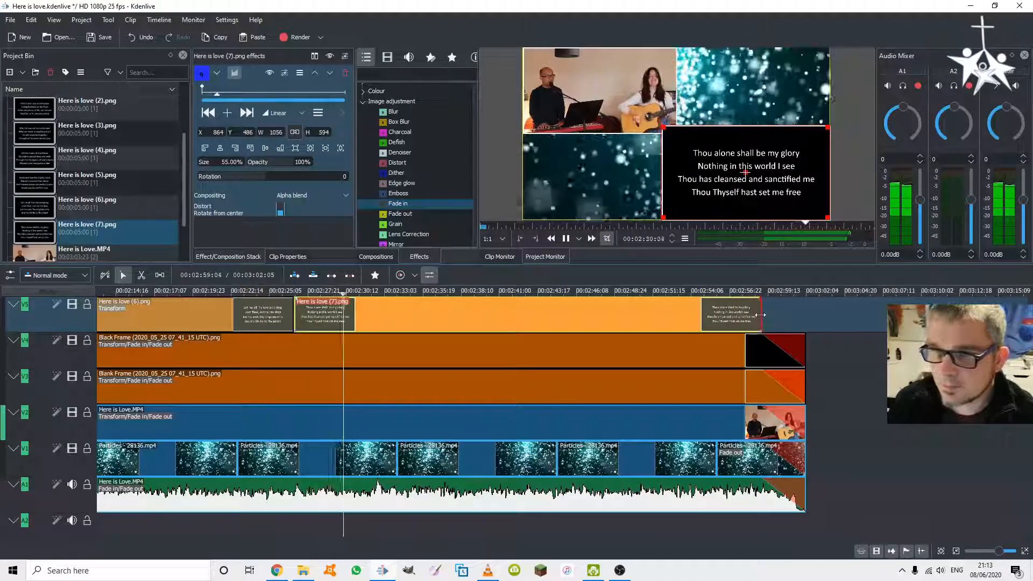
Shorten the Here is love (7).png clip to end at about 00:02:53 and play the ending of the project
left_click_drag(760, 315, 764, 338)
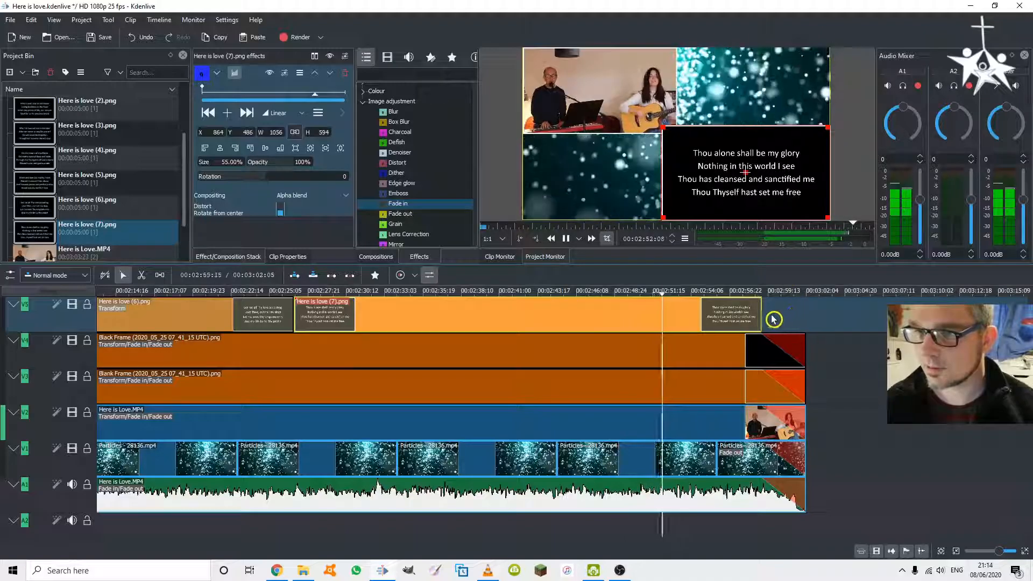
key("space")
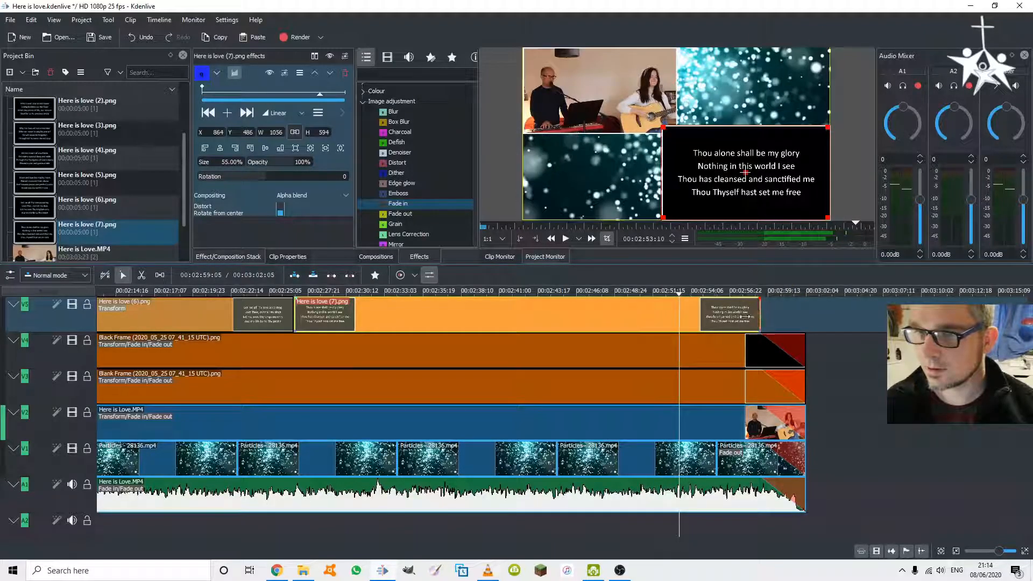
left_click_drag(758, 323, 684, 326)
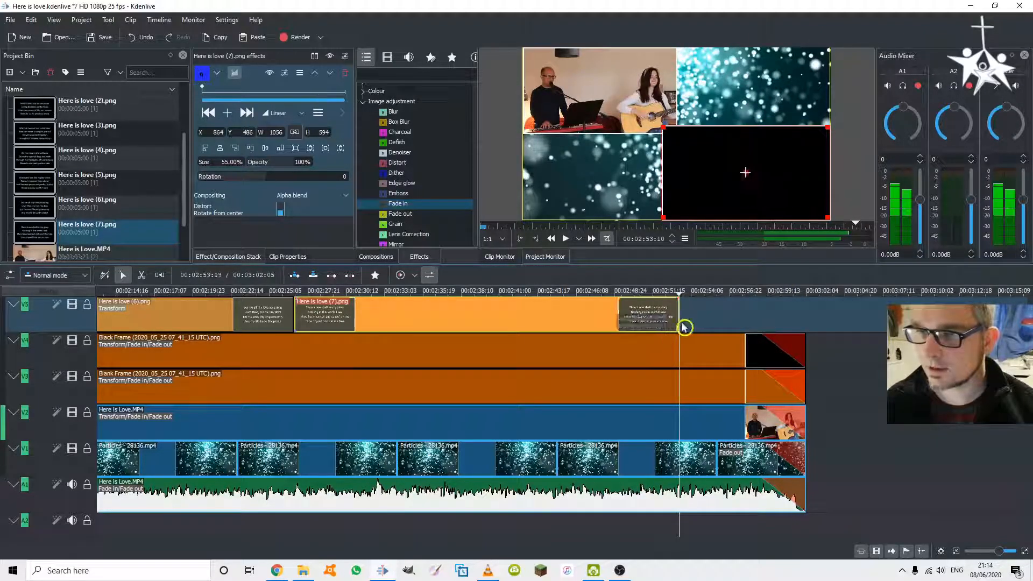
left_click(670, 294)
key("space")
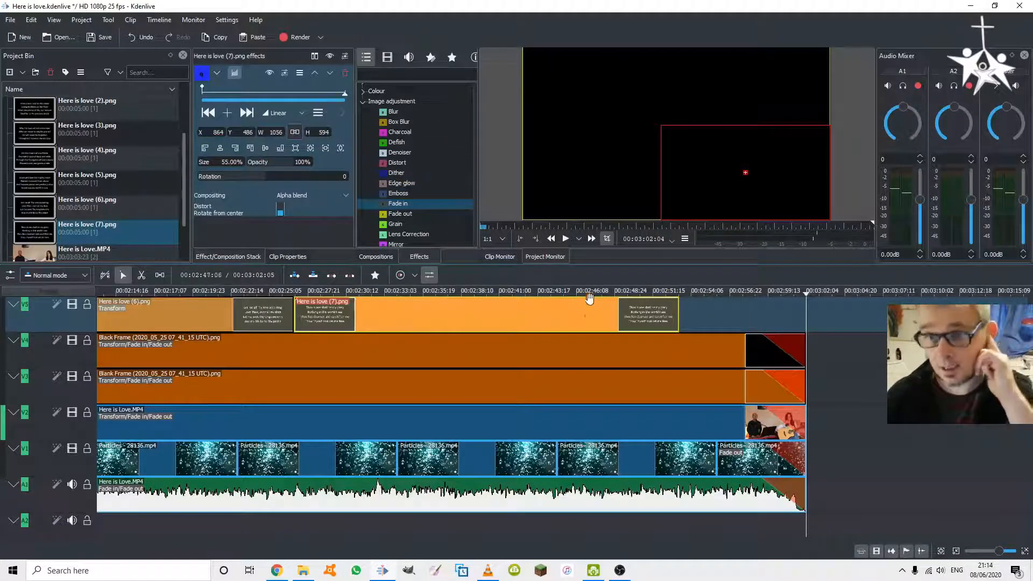
Save the project, open the rendering settings and choose the MP4 (H264/AAC) format
left_click(102, 38)
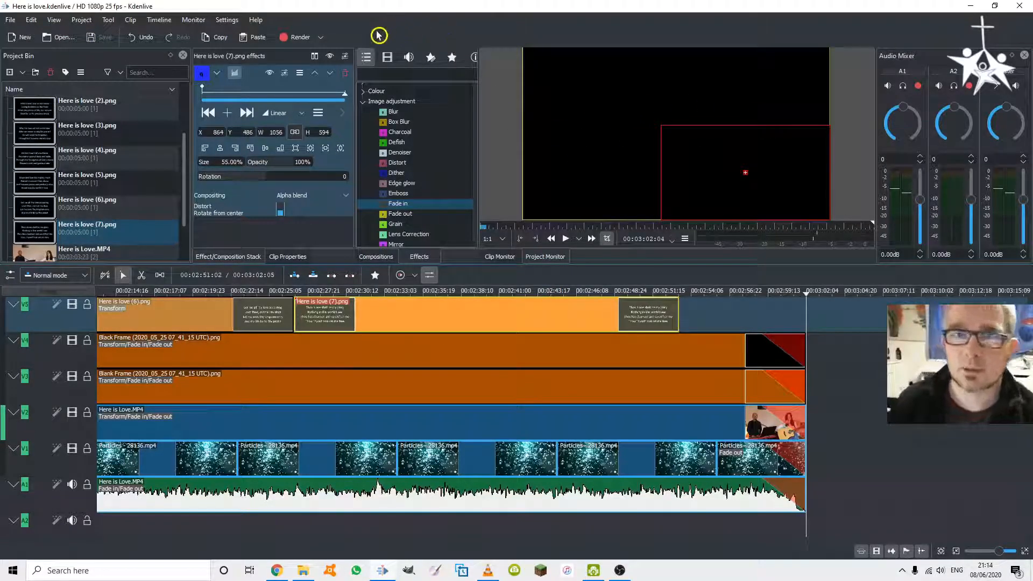
left_click(321, 39)
left_click(296, 38)
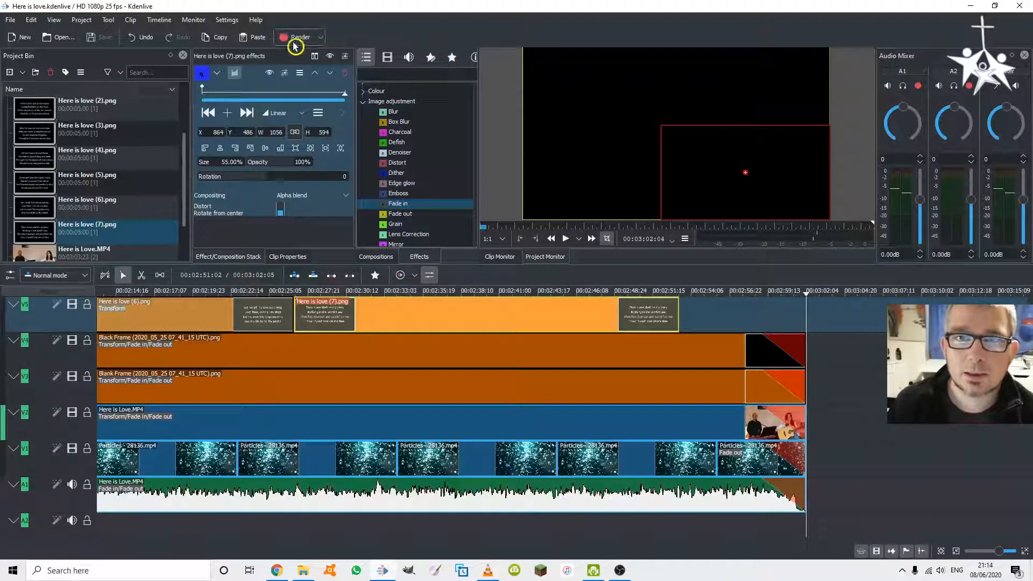
left_click(285, 39)
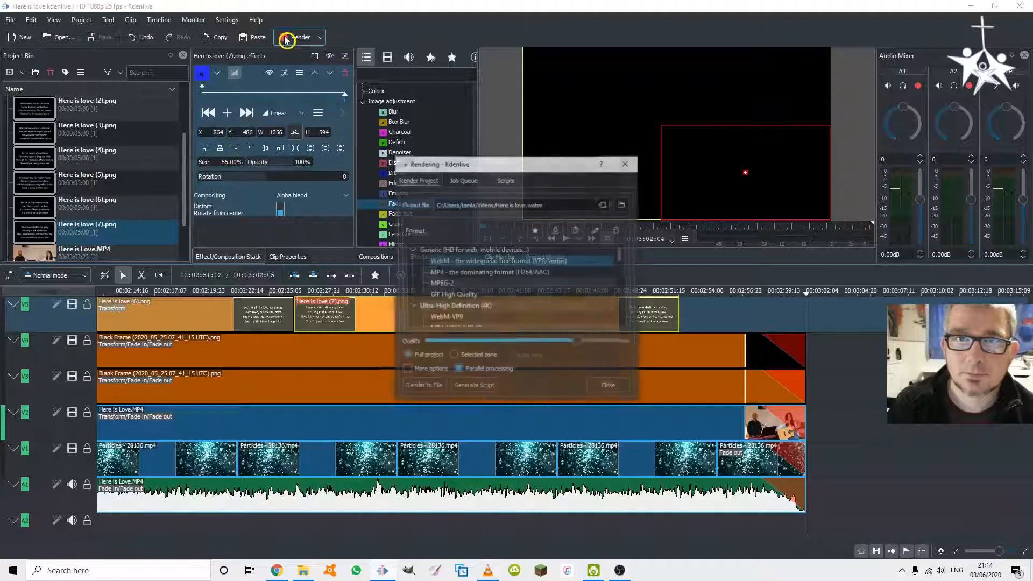
left_click(501, 272)
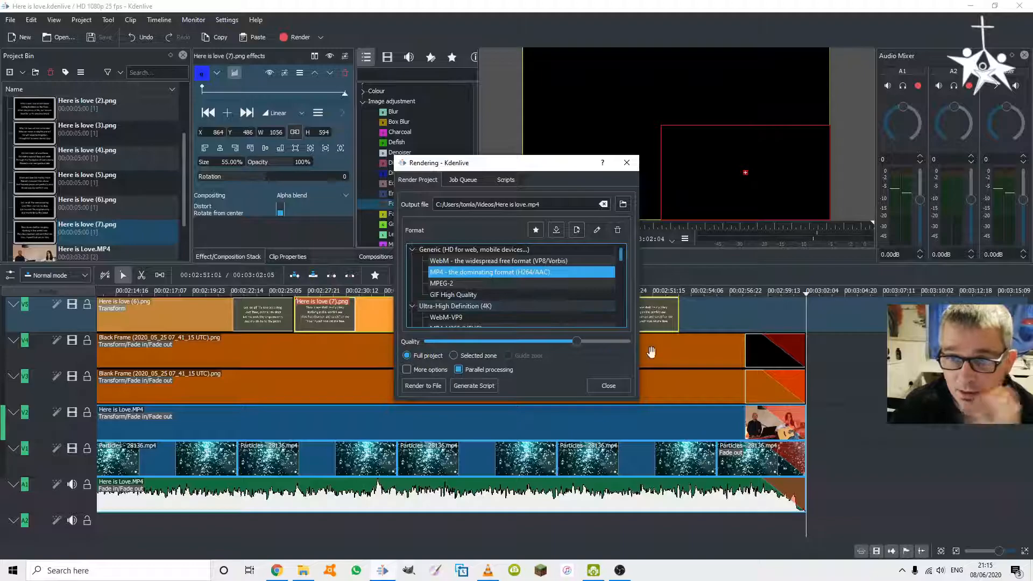
left_click(786, 359)
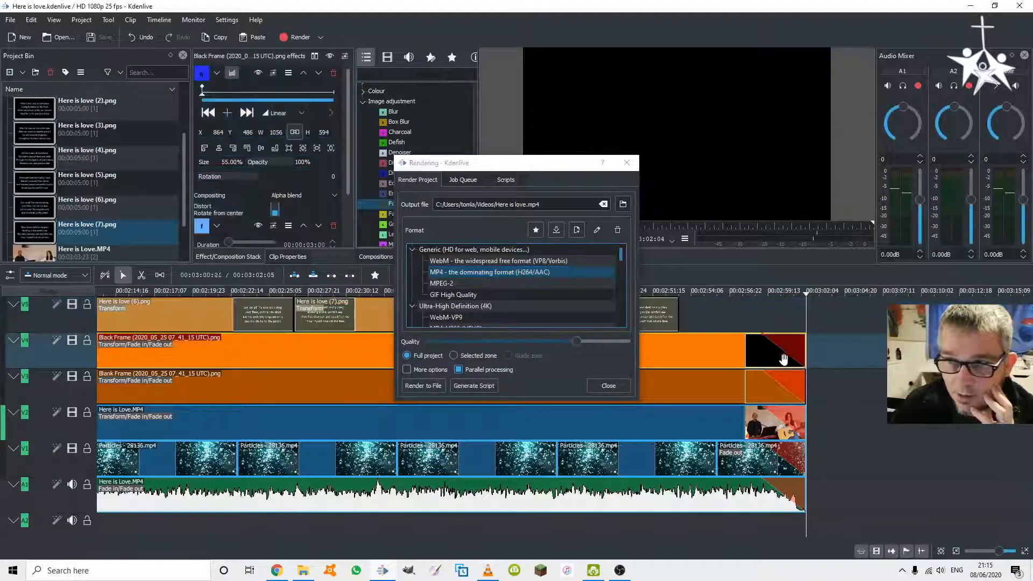
left_click(277, 387, "shift")
left_click(267, 417, "shift")
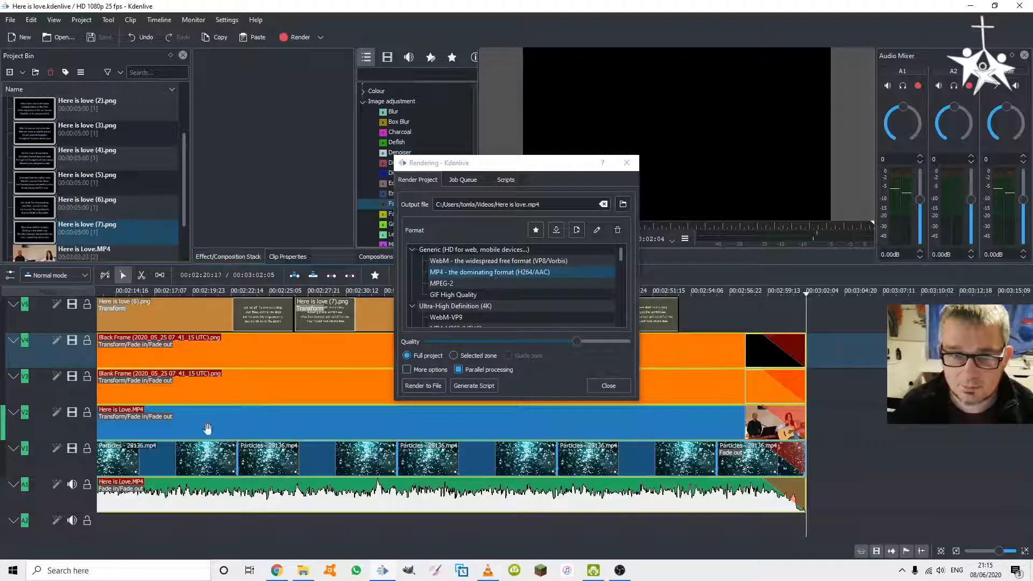
left_click(341, 313)
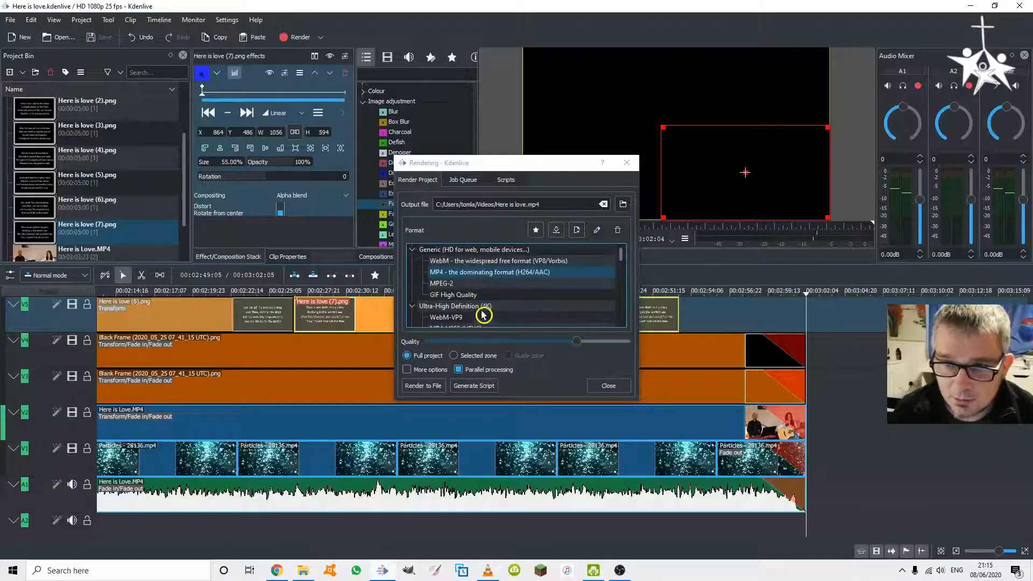
Compare the WebM and MP4 render formats, show the additional render options and select WebM (VP8/Vorbis)
left_click(473, 262)
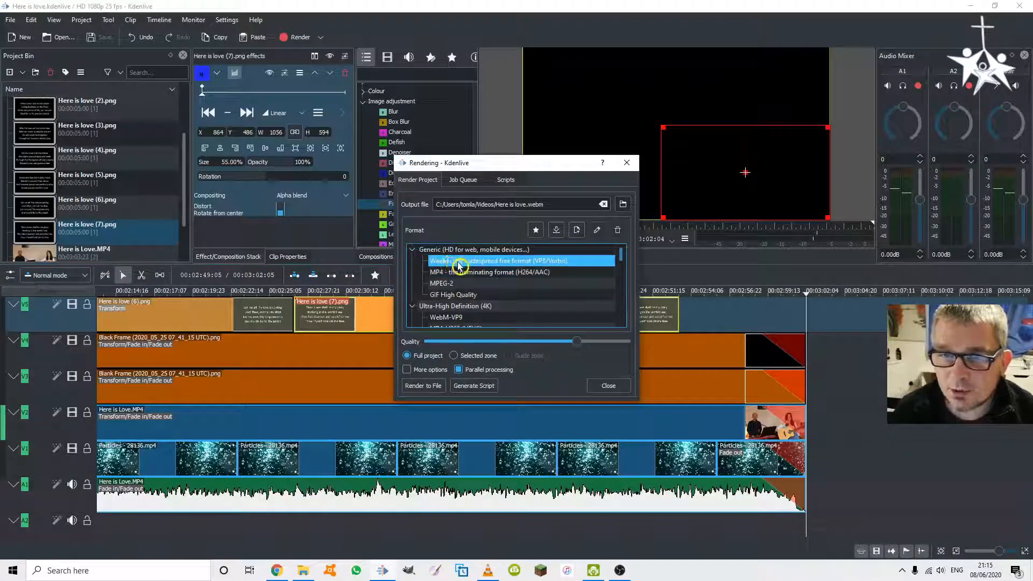
left_click(456, 272)
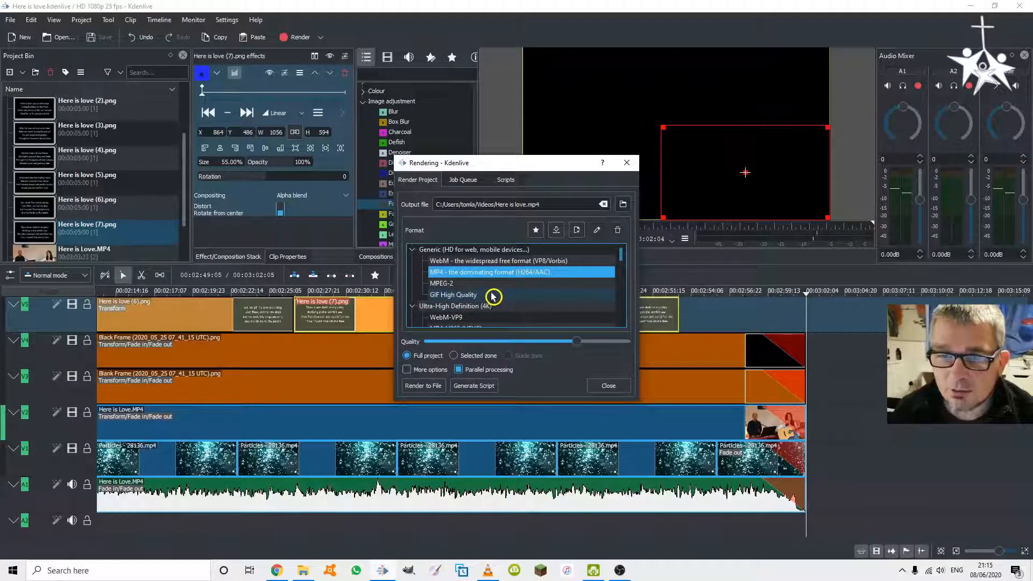
left_click(452, 264)
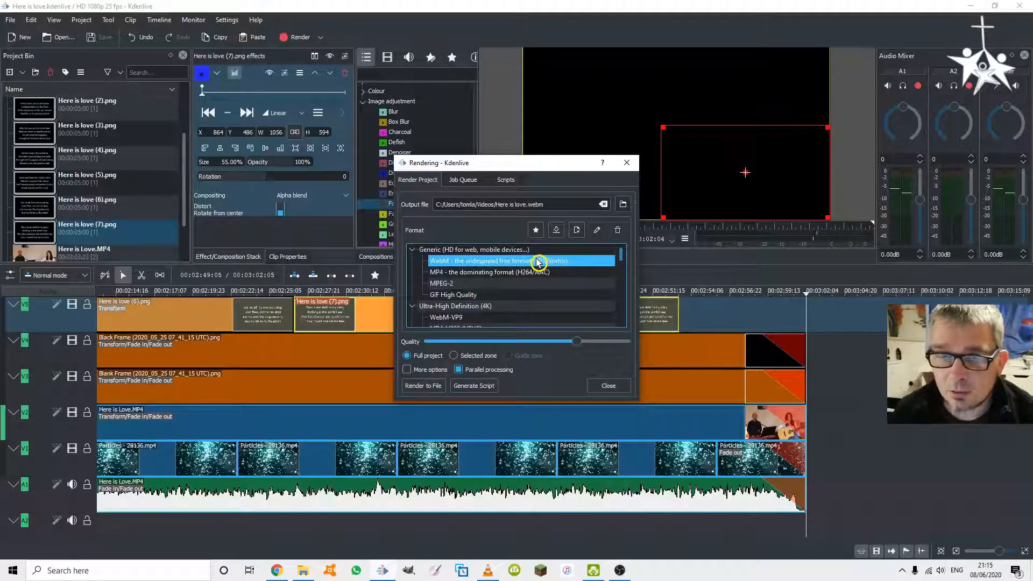
left_click(455, 273)
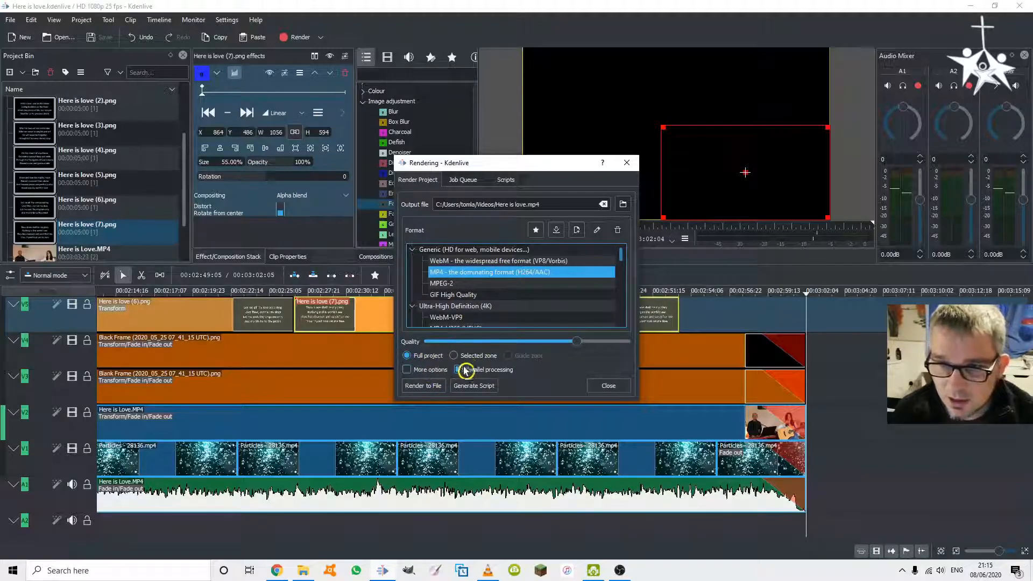
left_click(422, 369)
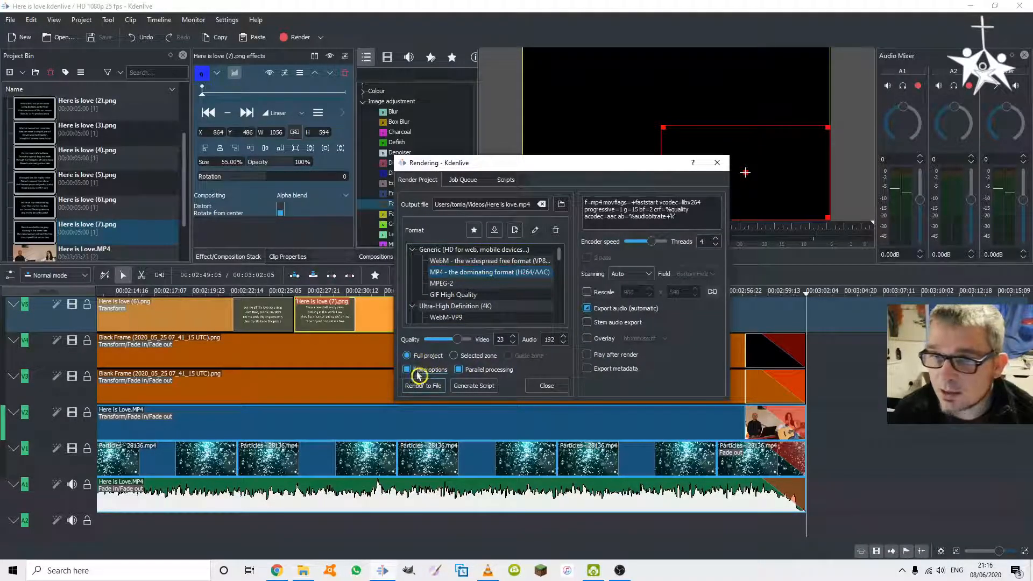
left_click(471, 261)
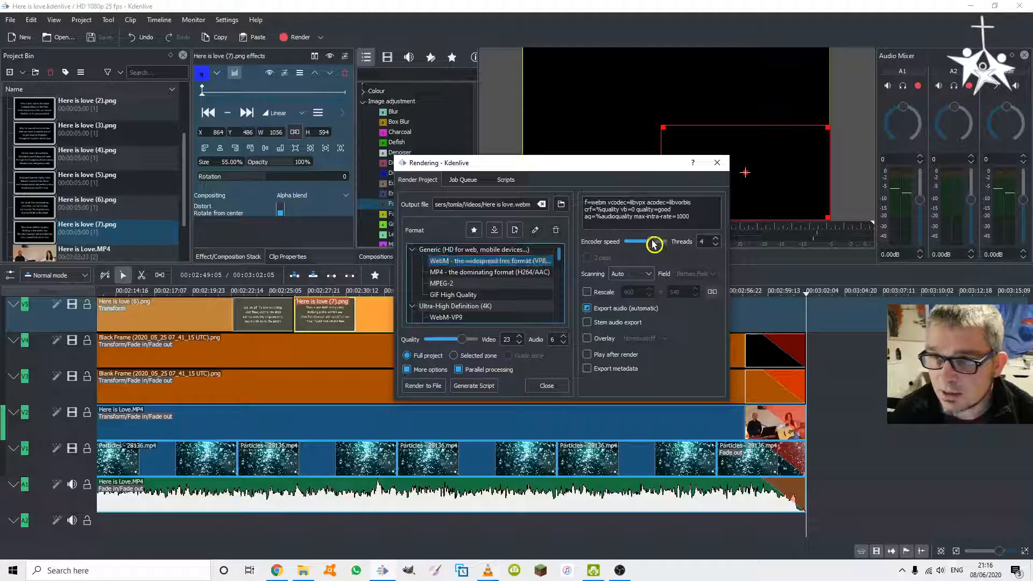
Hide the additional render options and render the full project to Here is love.webm
mouse_move(656, 242)
left_mouse_down()
mouse_move(674, 243)
mouse_move(655, 246)
left_mouse_up()
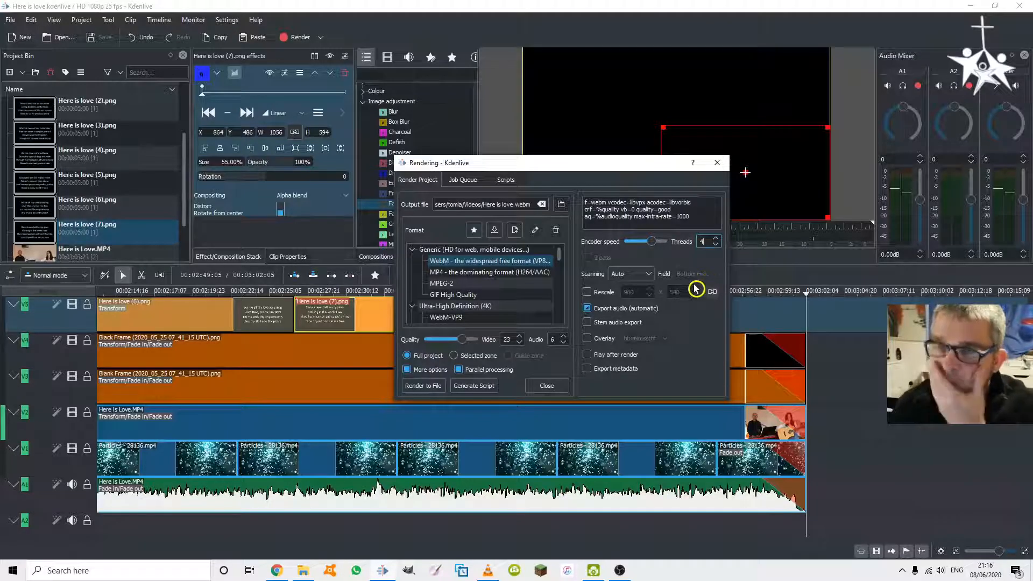
left_click(587, 307)
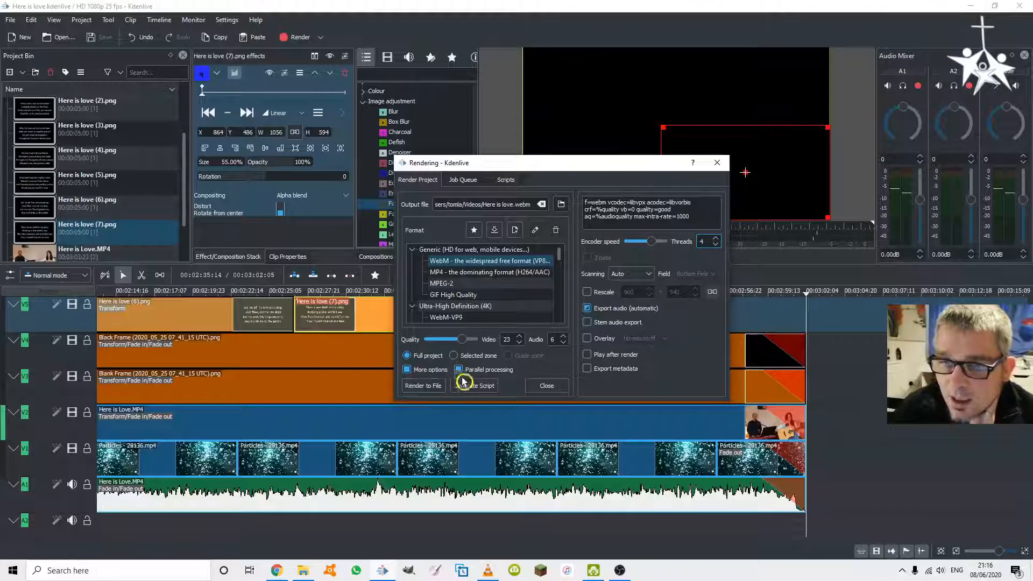
left_click(406, 369)
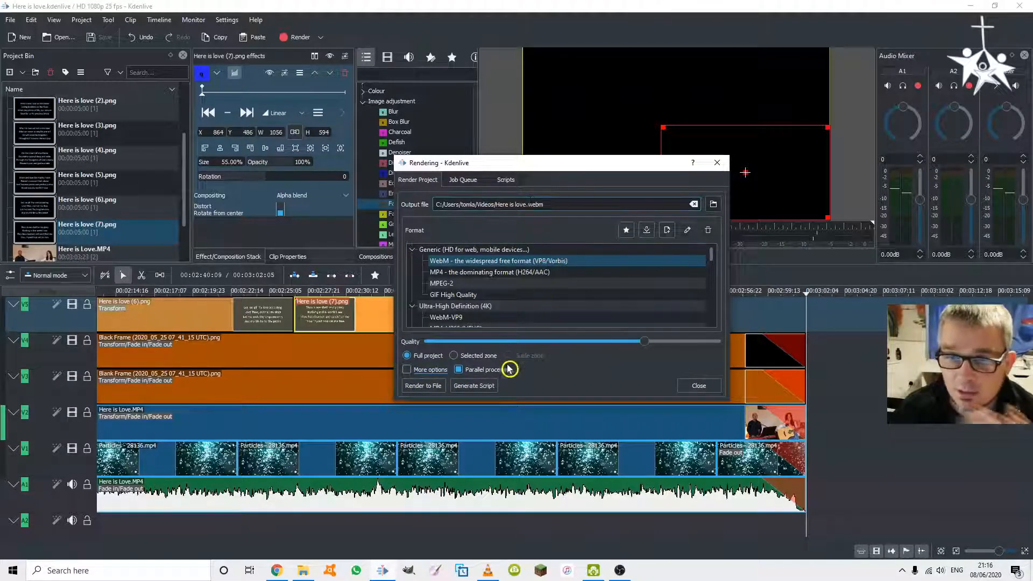
left_click(430, 386)
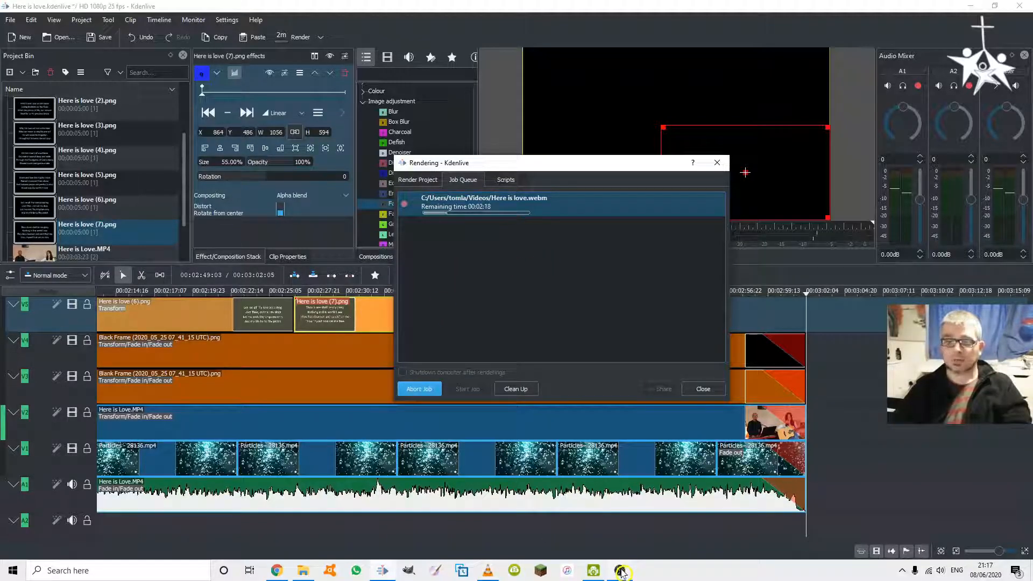
mouse_move(621, 573)
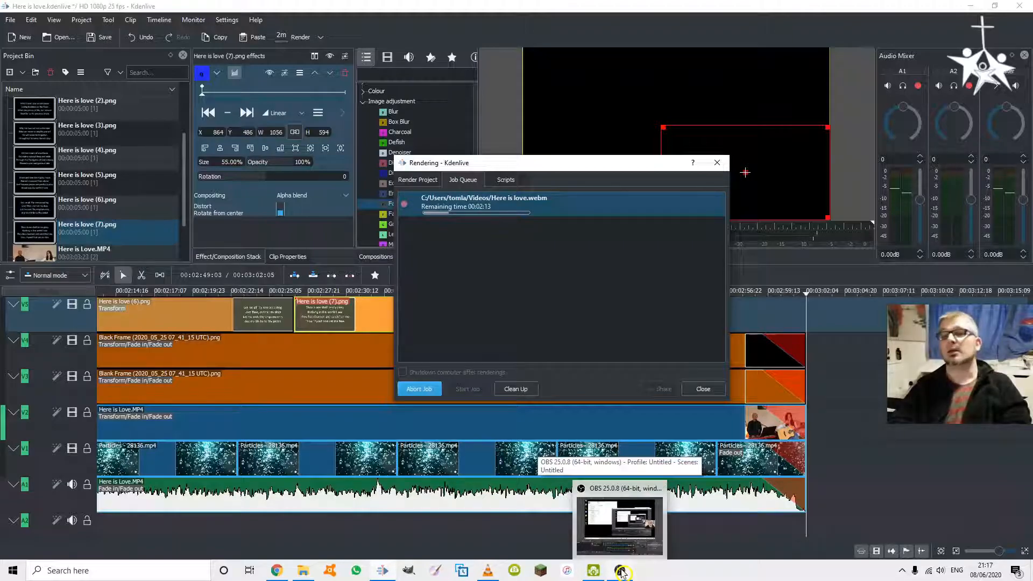
mouse_move(641, 545)
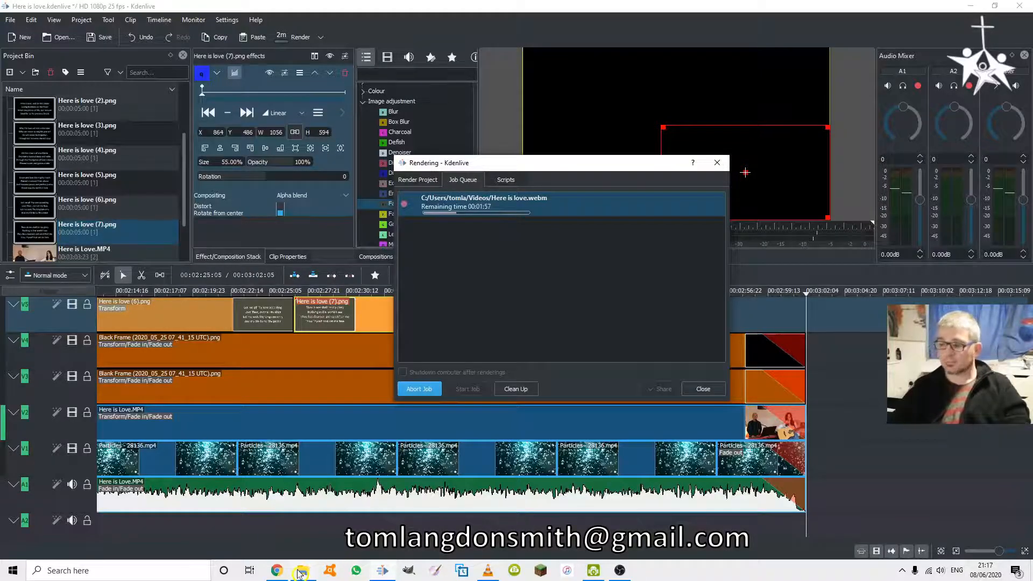
mouse_move(299, 575)
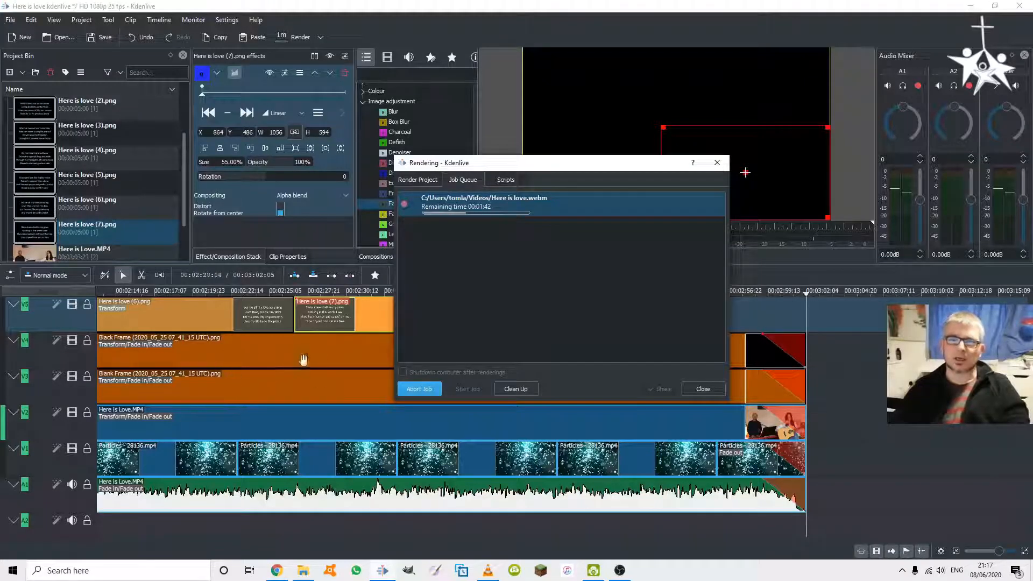
Move the rendering window clear of the effects list and browse the Image adjustment effects with the Particles - 28136.mp4 clip selected
left_click_drag(445, 162, 682, 165)
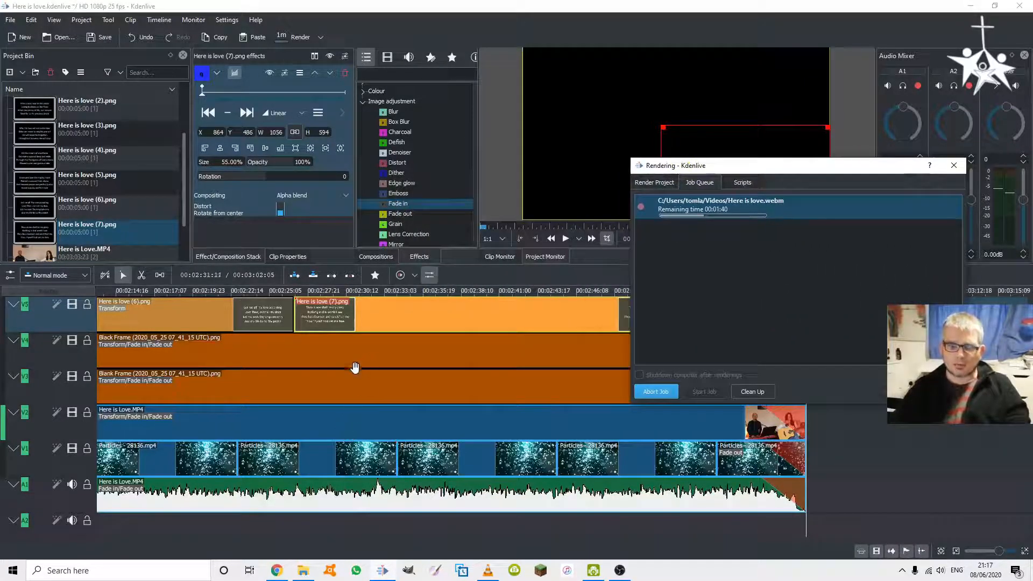
left_click(361, 459)
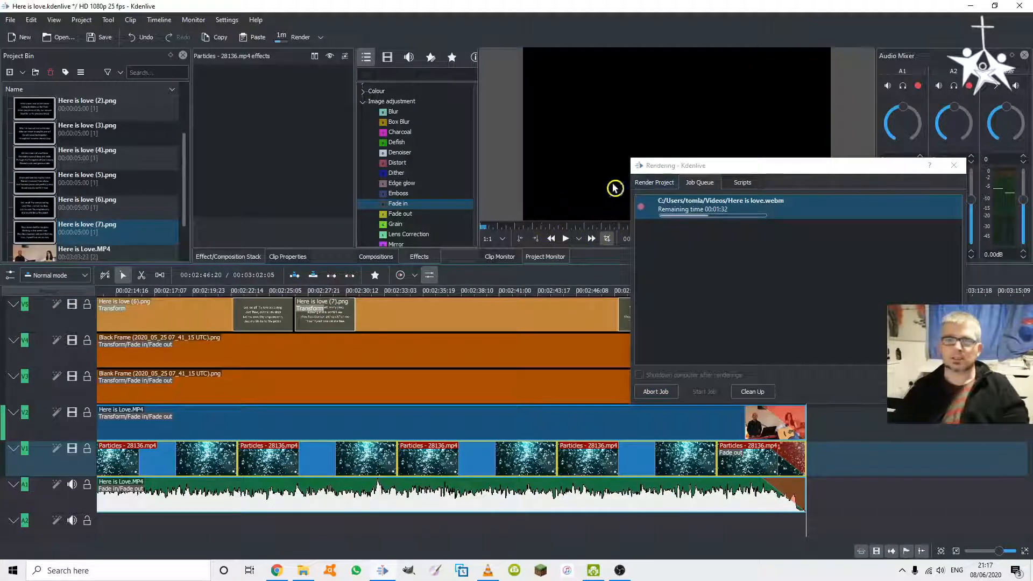
scroll(472, 181, "down", 2)
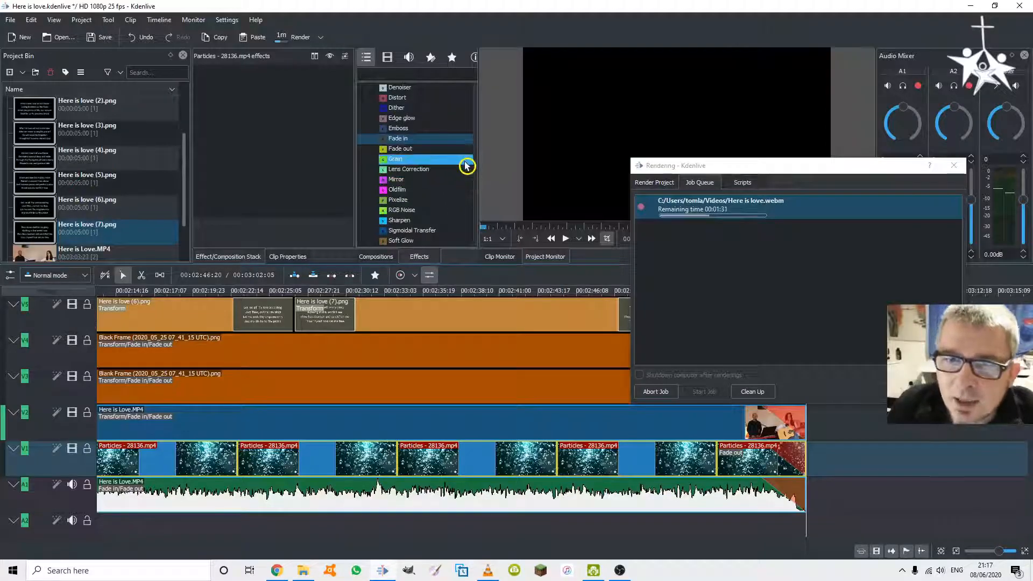
scroll(439, 190, "up", 6)
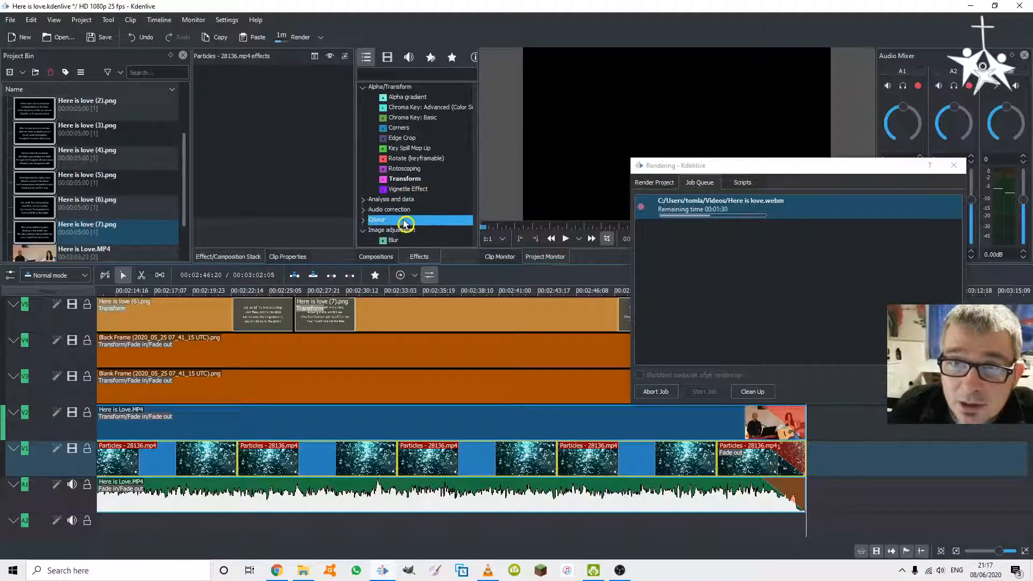
left_click(363, 230)
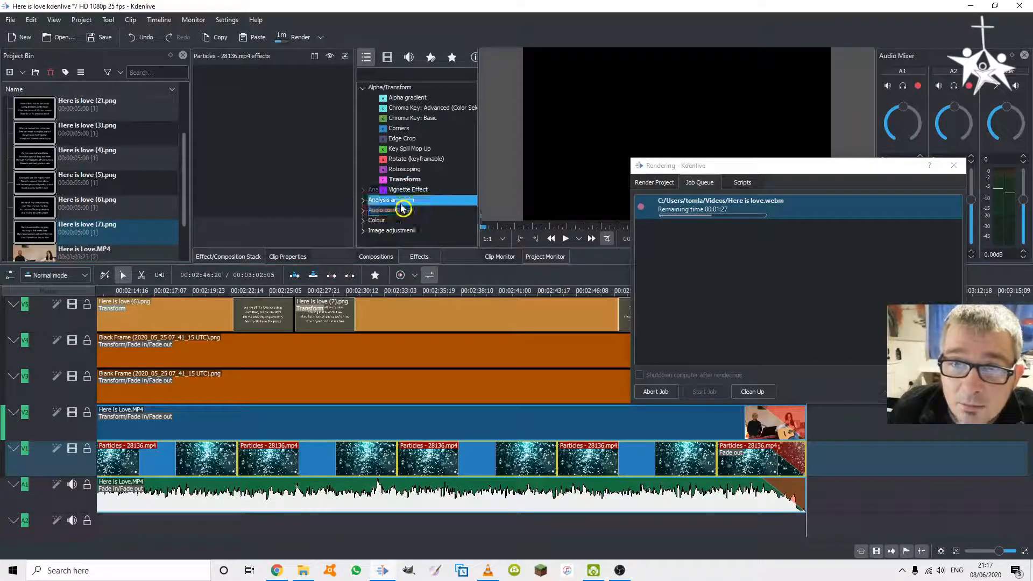
left_click(367, 233)
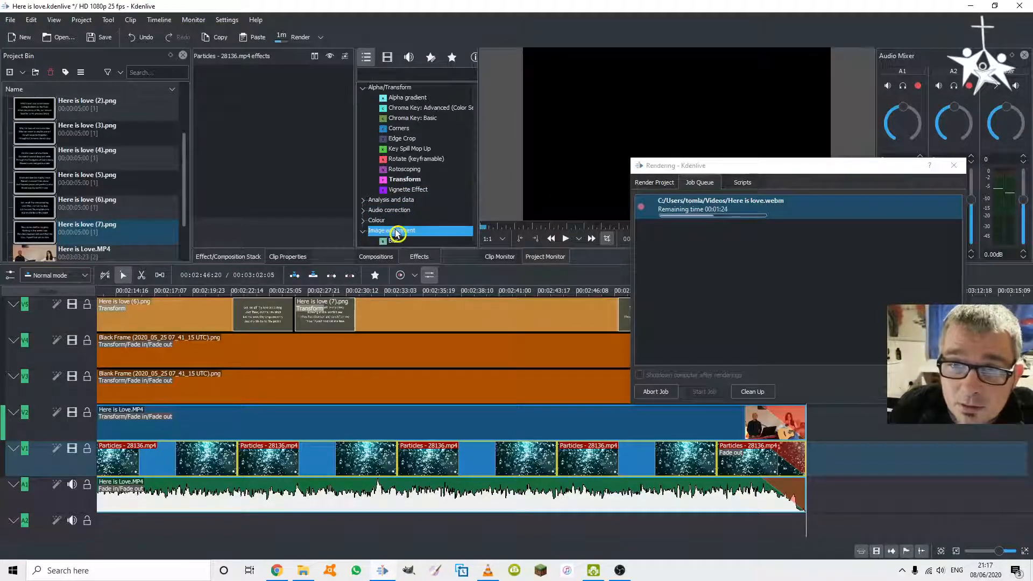
scroll(445, 221, "down", 5)
left_click(465, 194)
scroll(460, 188, "down", 1)
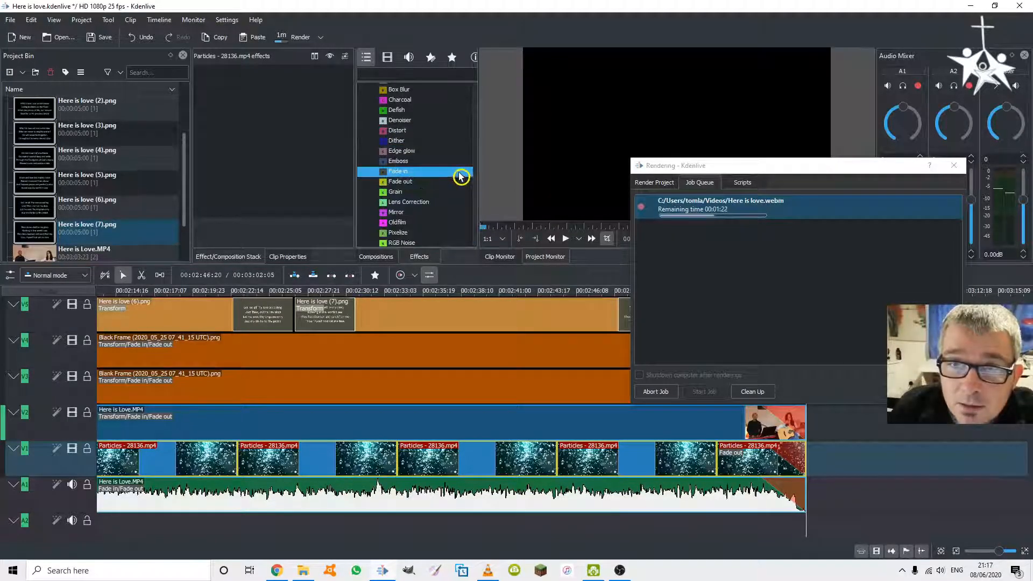
scroll(446, 215, "down", 2)
scroll(445, 219, "up", 1)
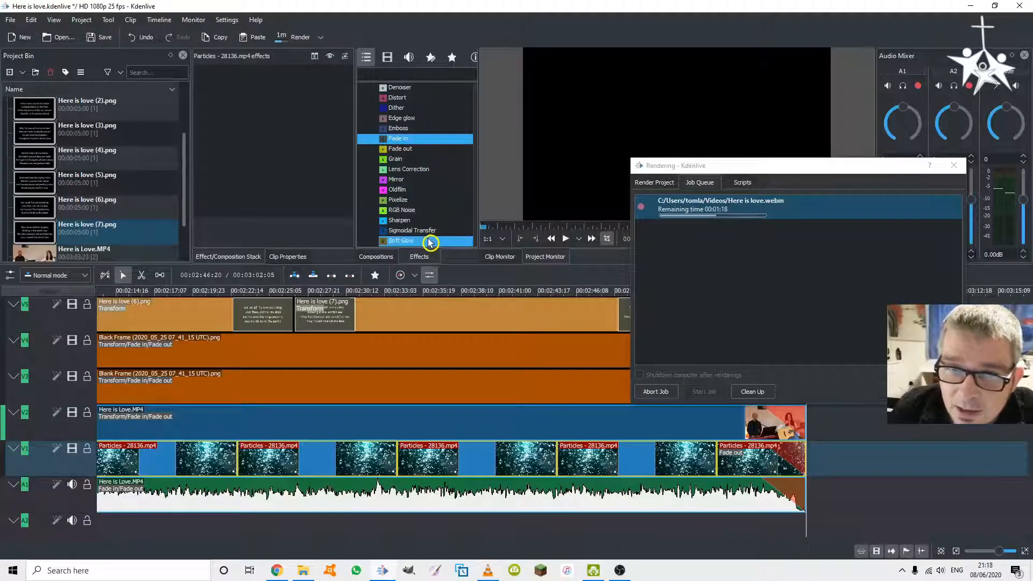
scroll(430, 204, "up", 5)
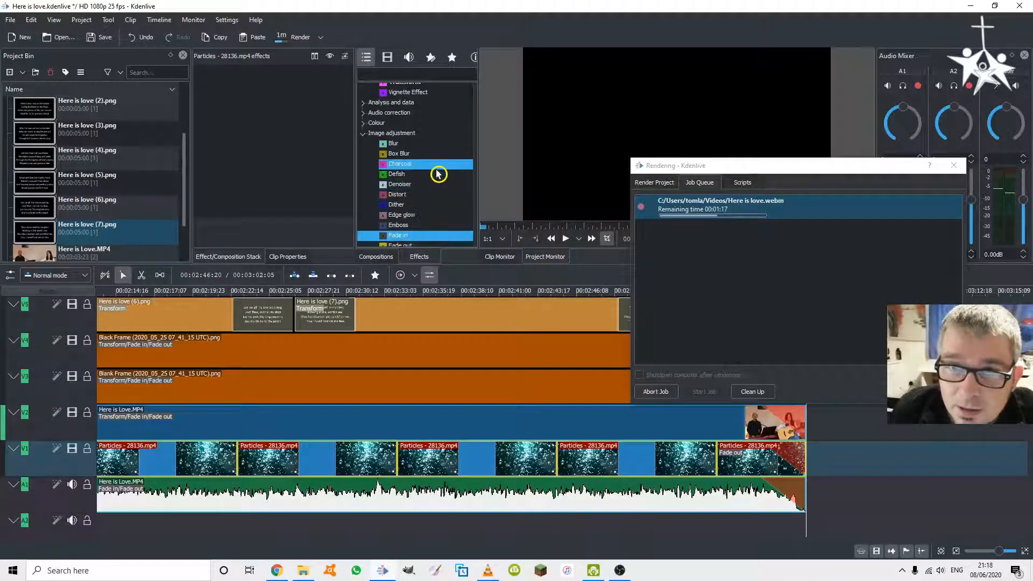
Browse the Colour and Alpha/Transform effects and collapse the effect categories
left_click(364, 132)
left_click(363, 123)
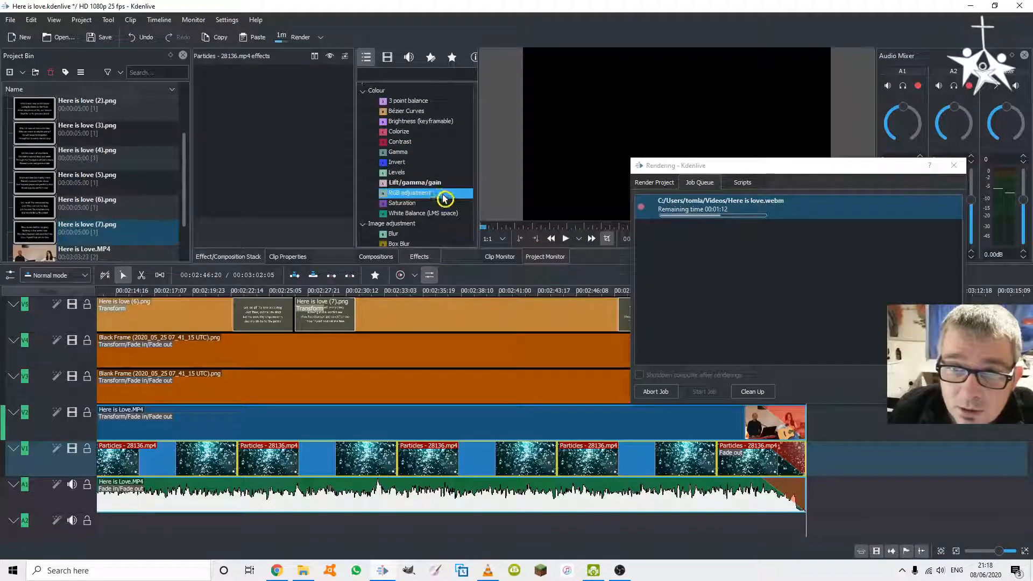
scroll(398, 173, "up", 2)
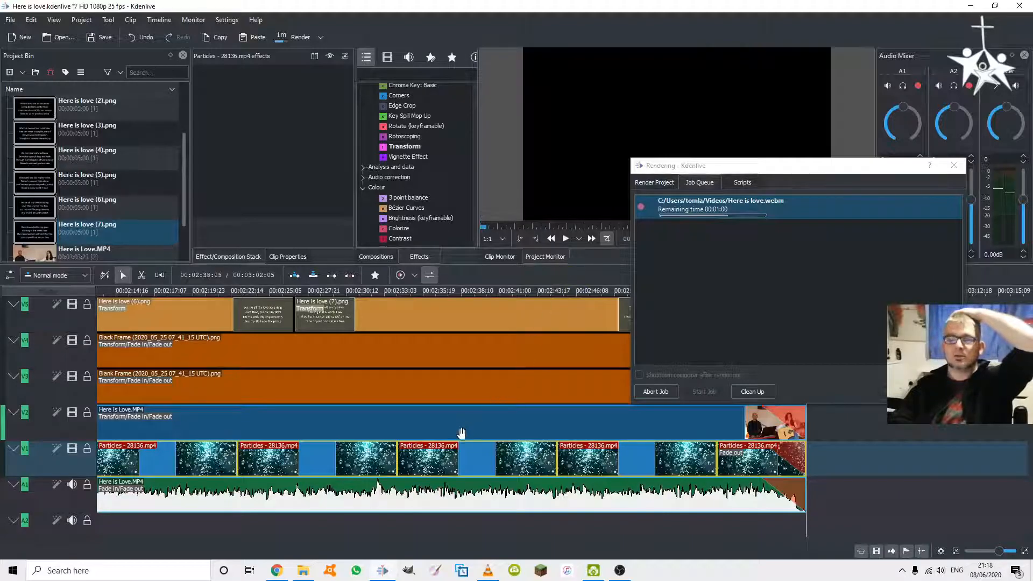
left_click(444, 168)
scroll(433, 186, "up", 1)
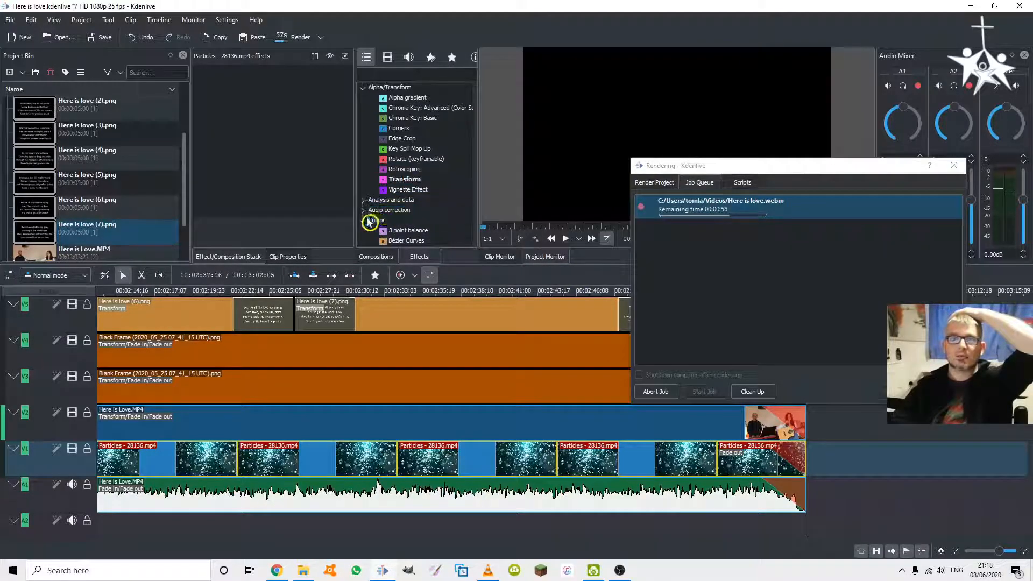
left_click(363, 220)
left_click(364, 230)
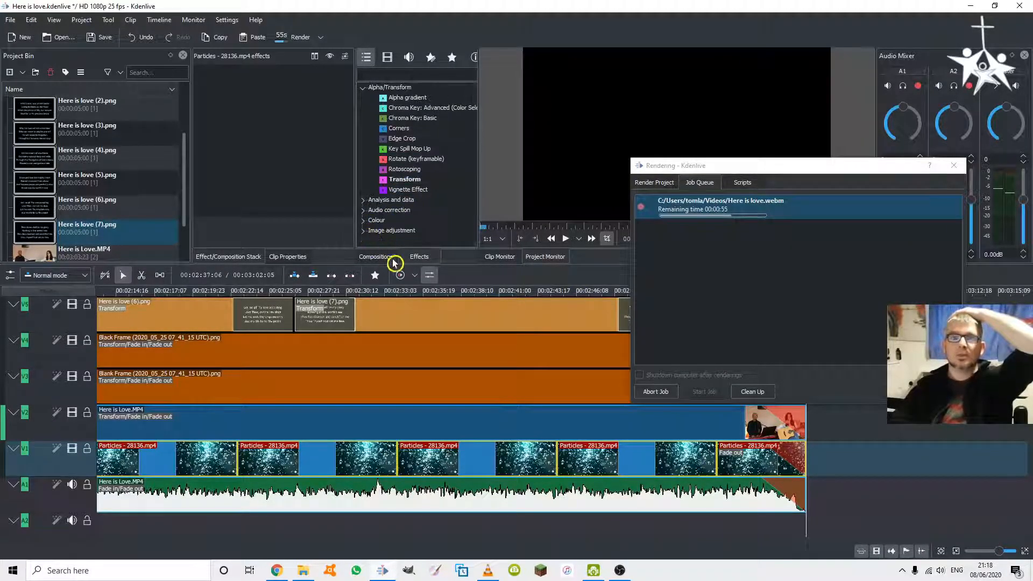
left_click(421, 181)
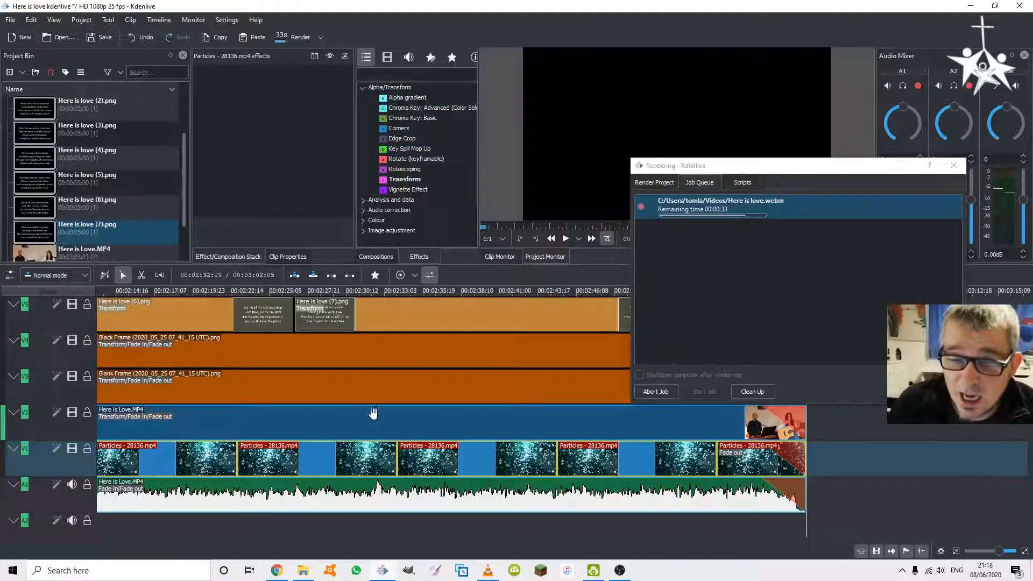
left_click(366, 90)
left_click(409, 130)
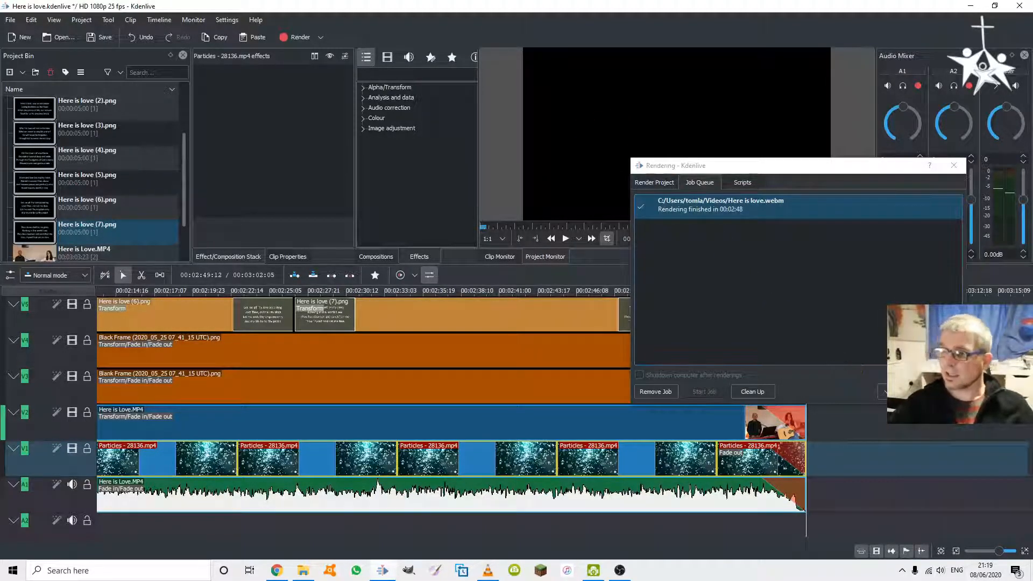
Close the rendering window, switch to File Explorer and open the Videos folder containing the rendered file
left_click(941, 391)
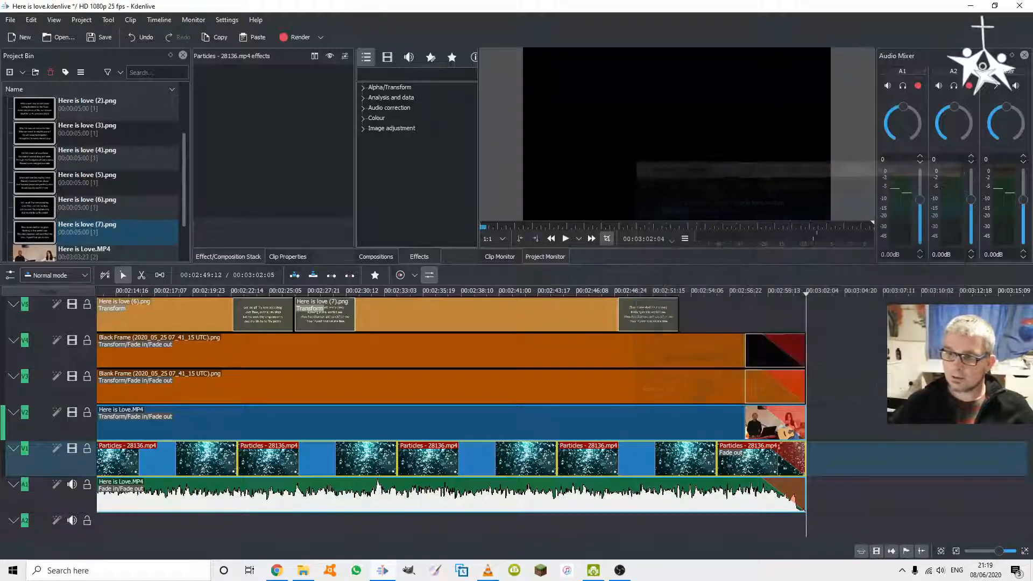
left_click(304, 574)
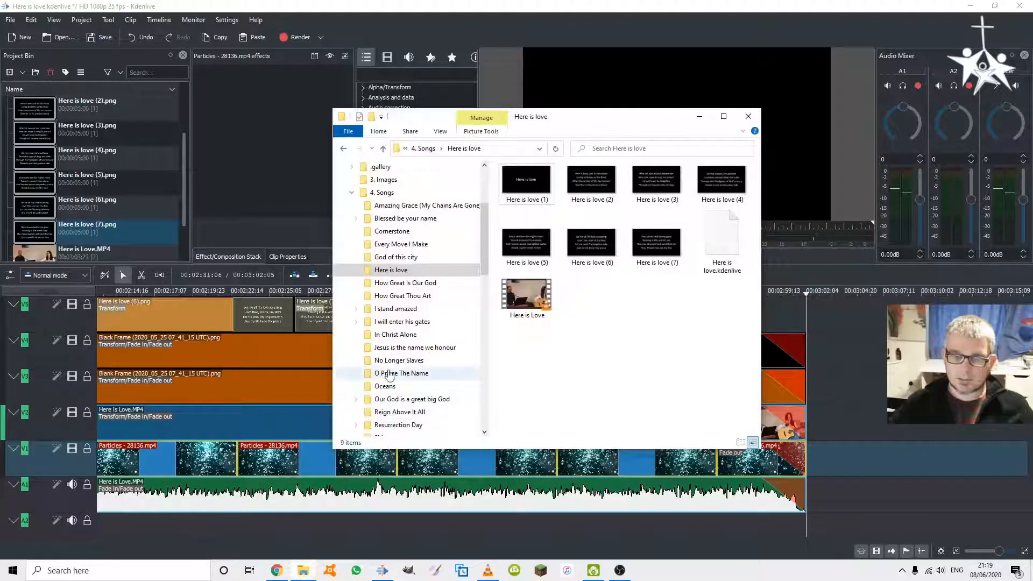
left_click(547, 305)
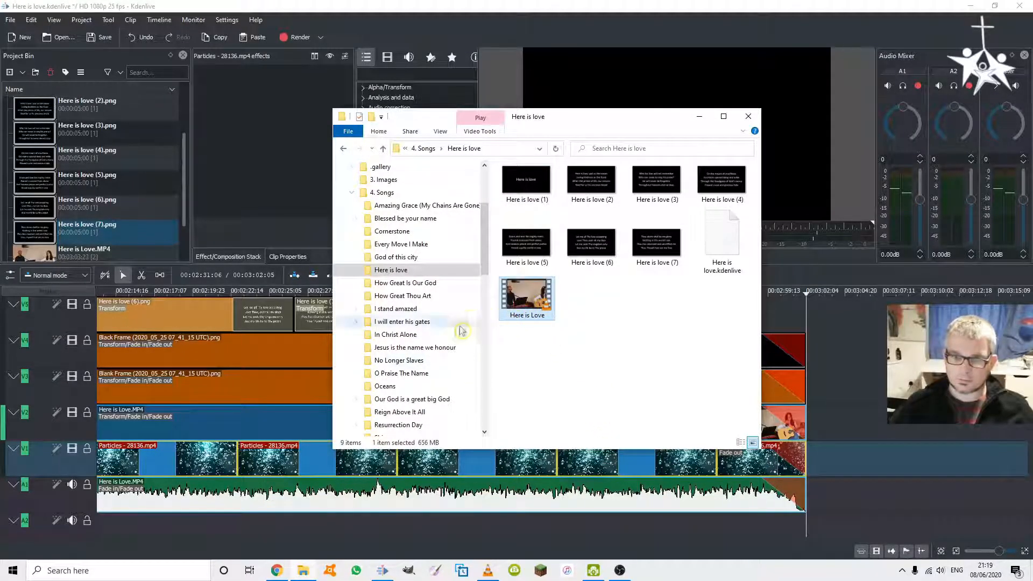
left_click_drag(482, 247, 498, 359)
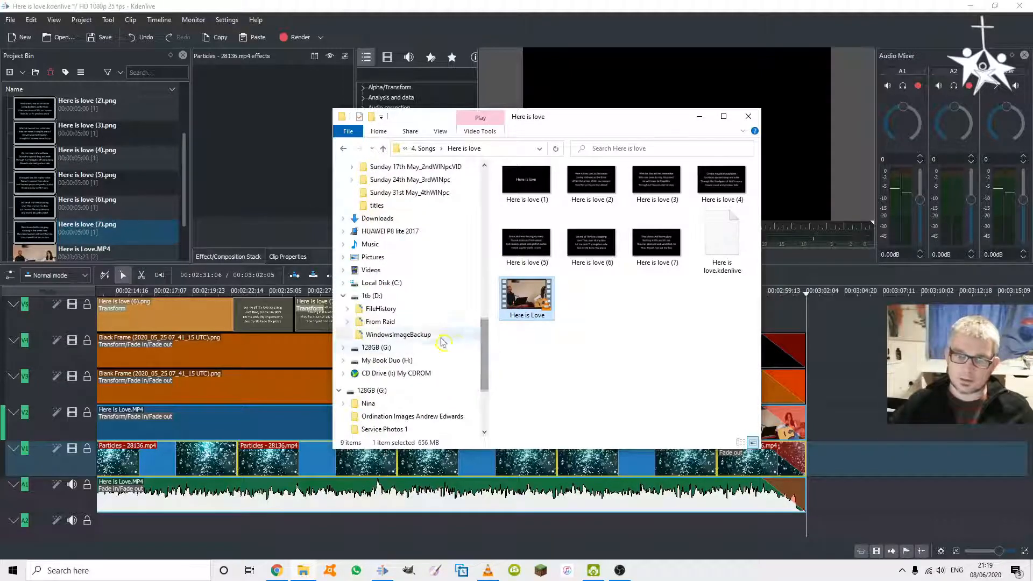
scroll(425, 328, "up", 1)
left_click(372, 284)
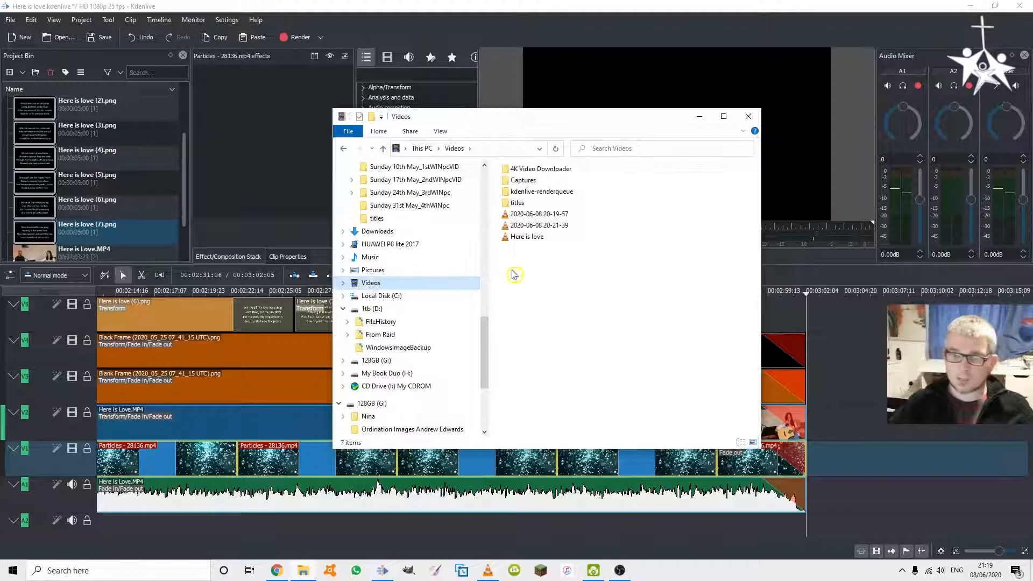
Rename the rendered Here is love video file as Here is love LYRICS
left_click(536, 242)
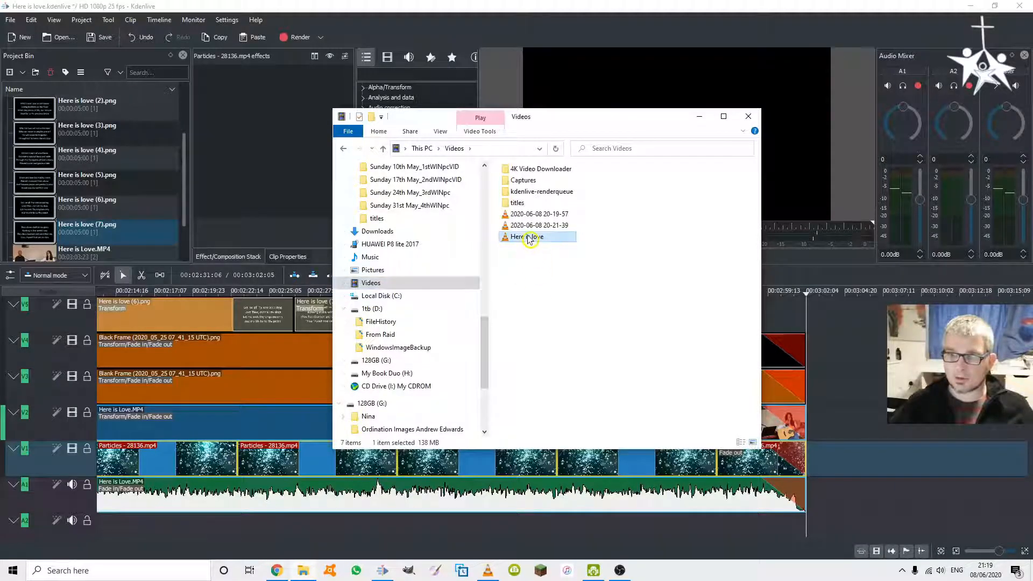
right_click(529, 239)
left_click(556, 412)
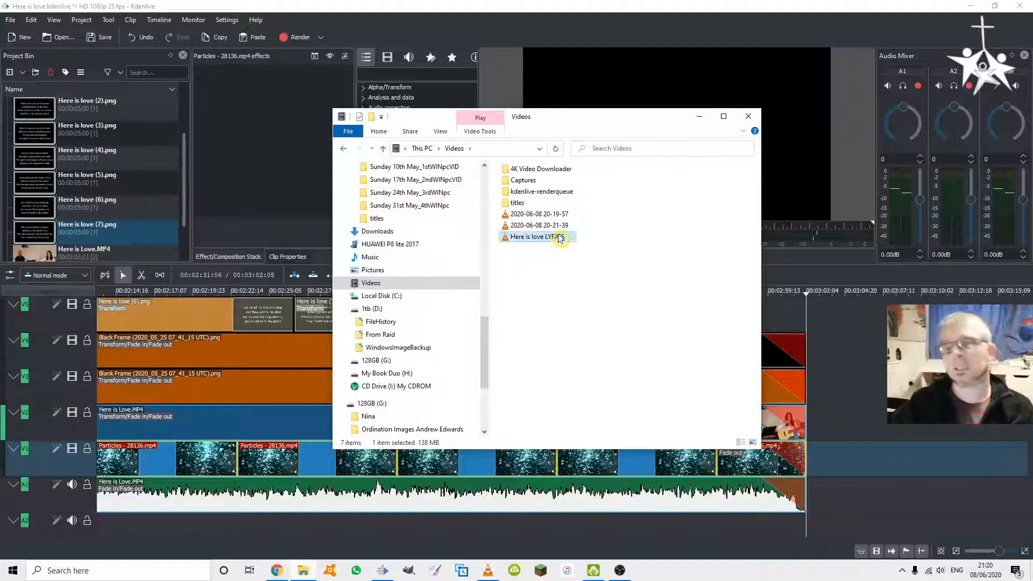
Move the Here is love LYRICS video into the Here is love folder under 4. Songs and play it in VLC media player
left_click_drag(556, 238, 415, 193)
left_click(394, 195)
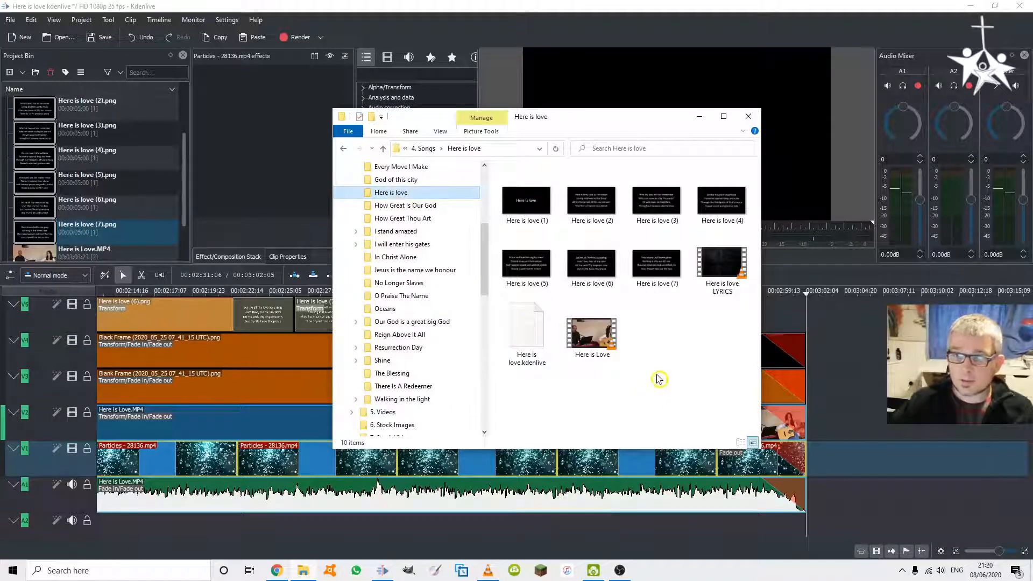
left_click(730, 296)
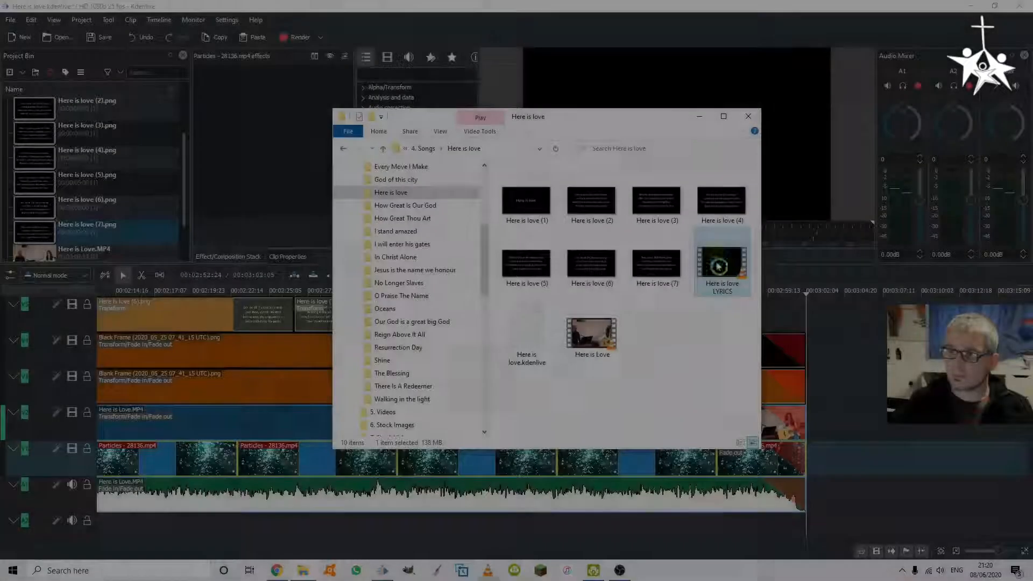
double_click(719, 266)
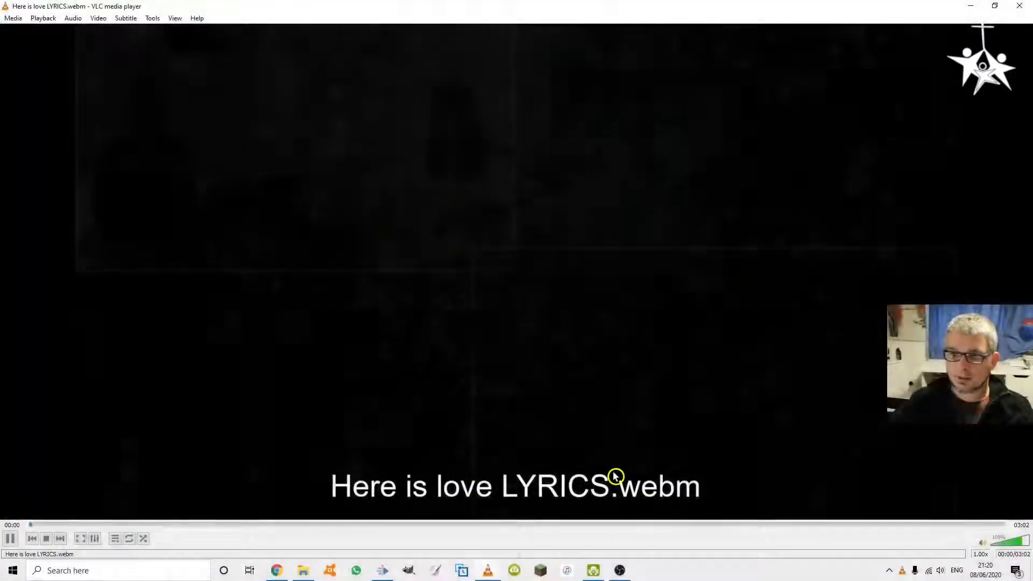